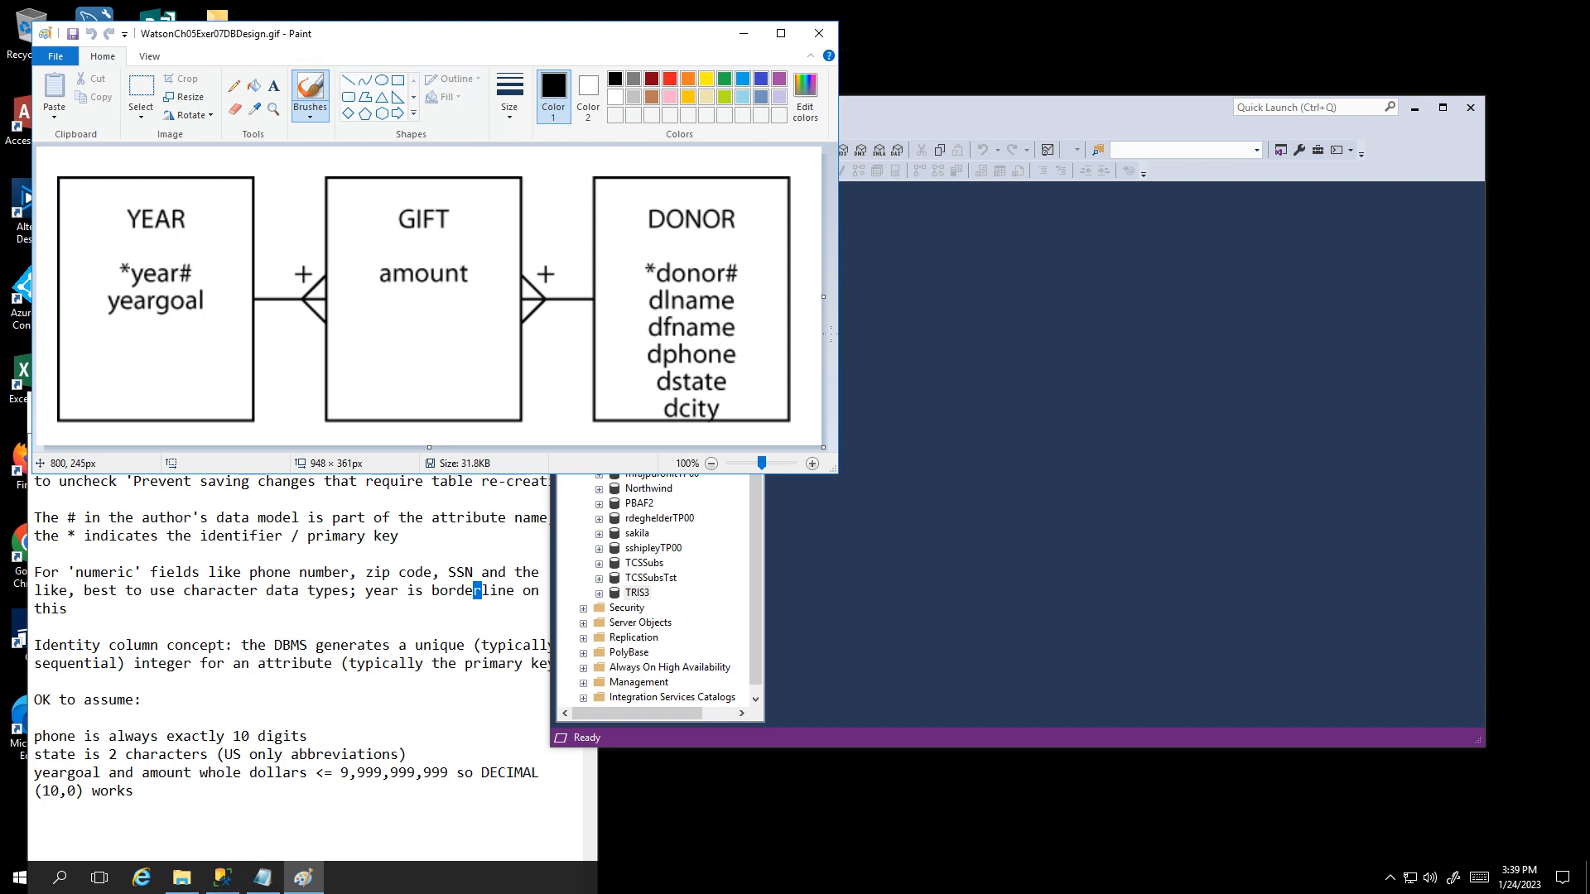
Step: Arrange SSMS and the build notes side by side over the YEAR–GIFT diagram image
{"action": "left_click", "coordinate": [947, 331]}
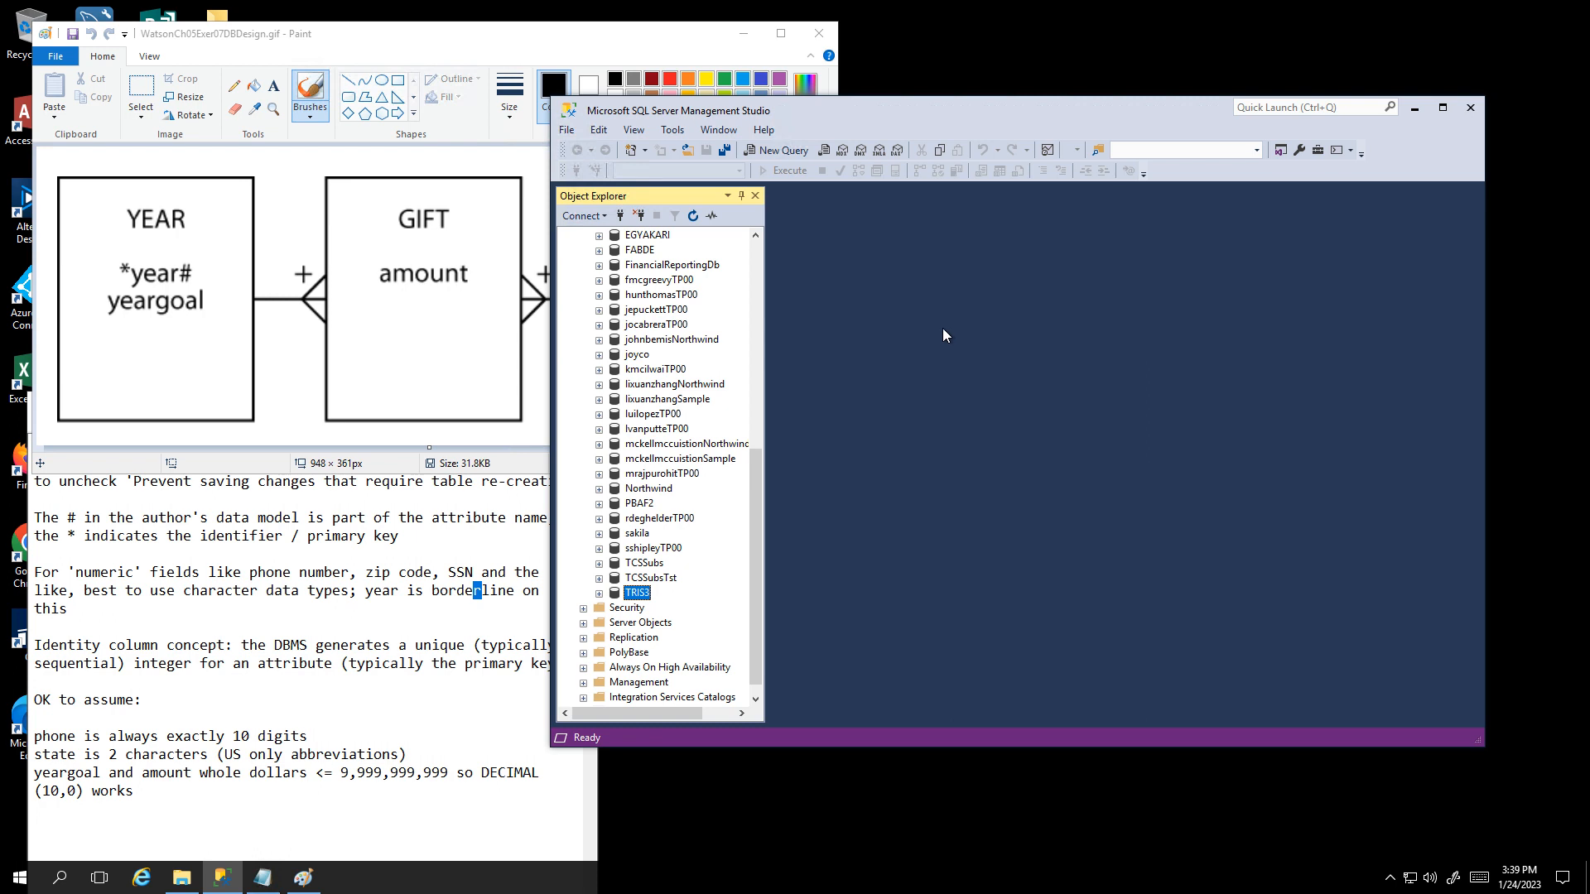
{"action": "left_click_drag", "start_coordinate": [752, 454], "coordinate": [761, 217]}
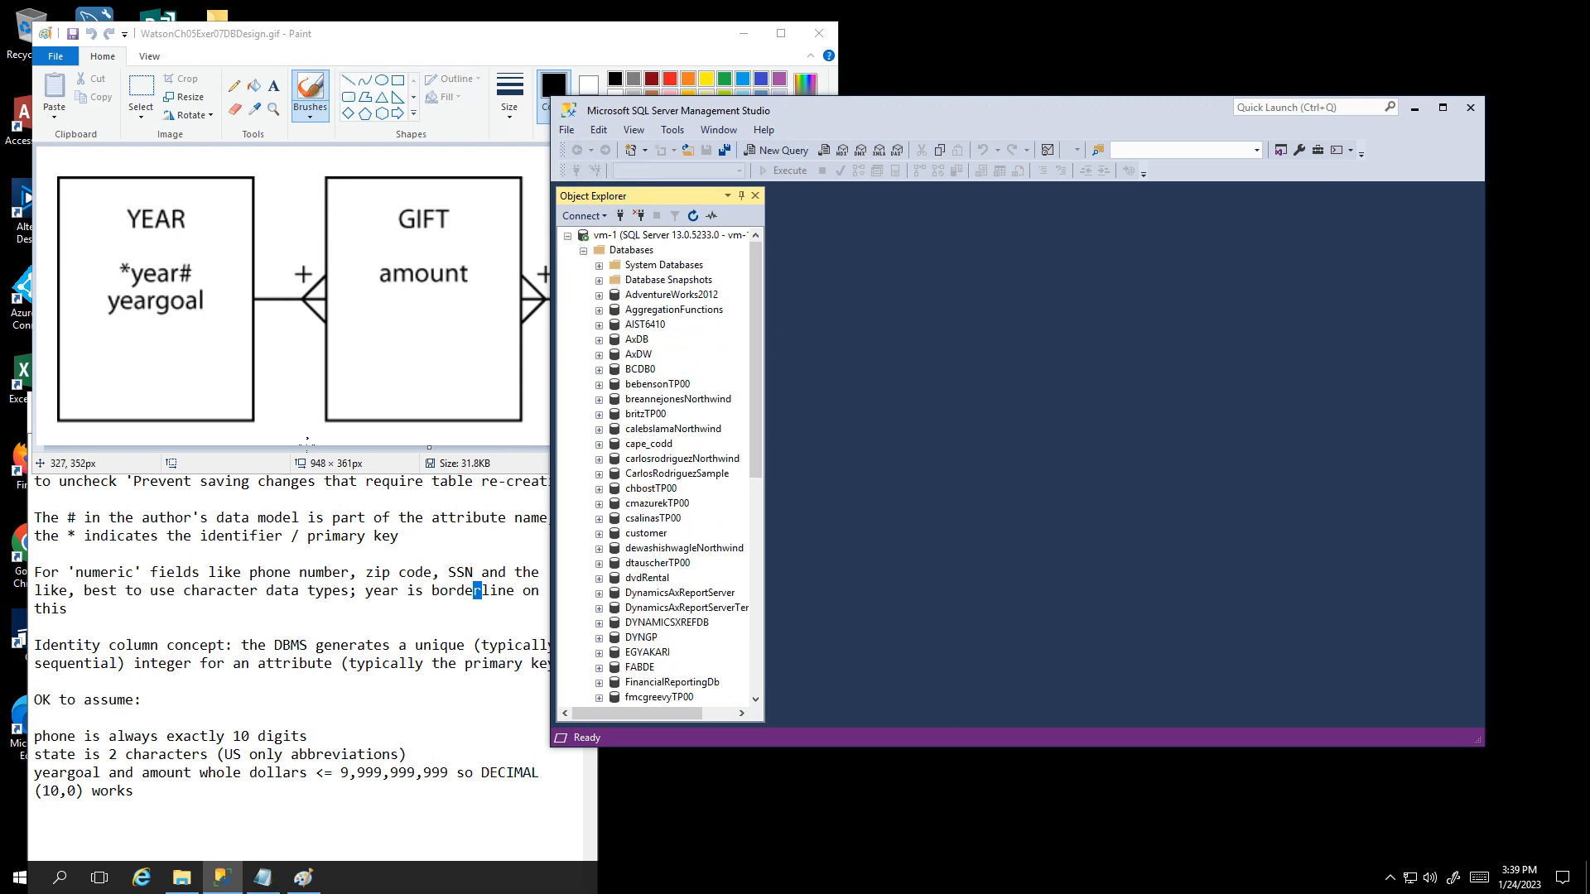
{"action": "left_click", "coordinate": [305, 496]}
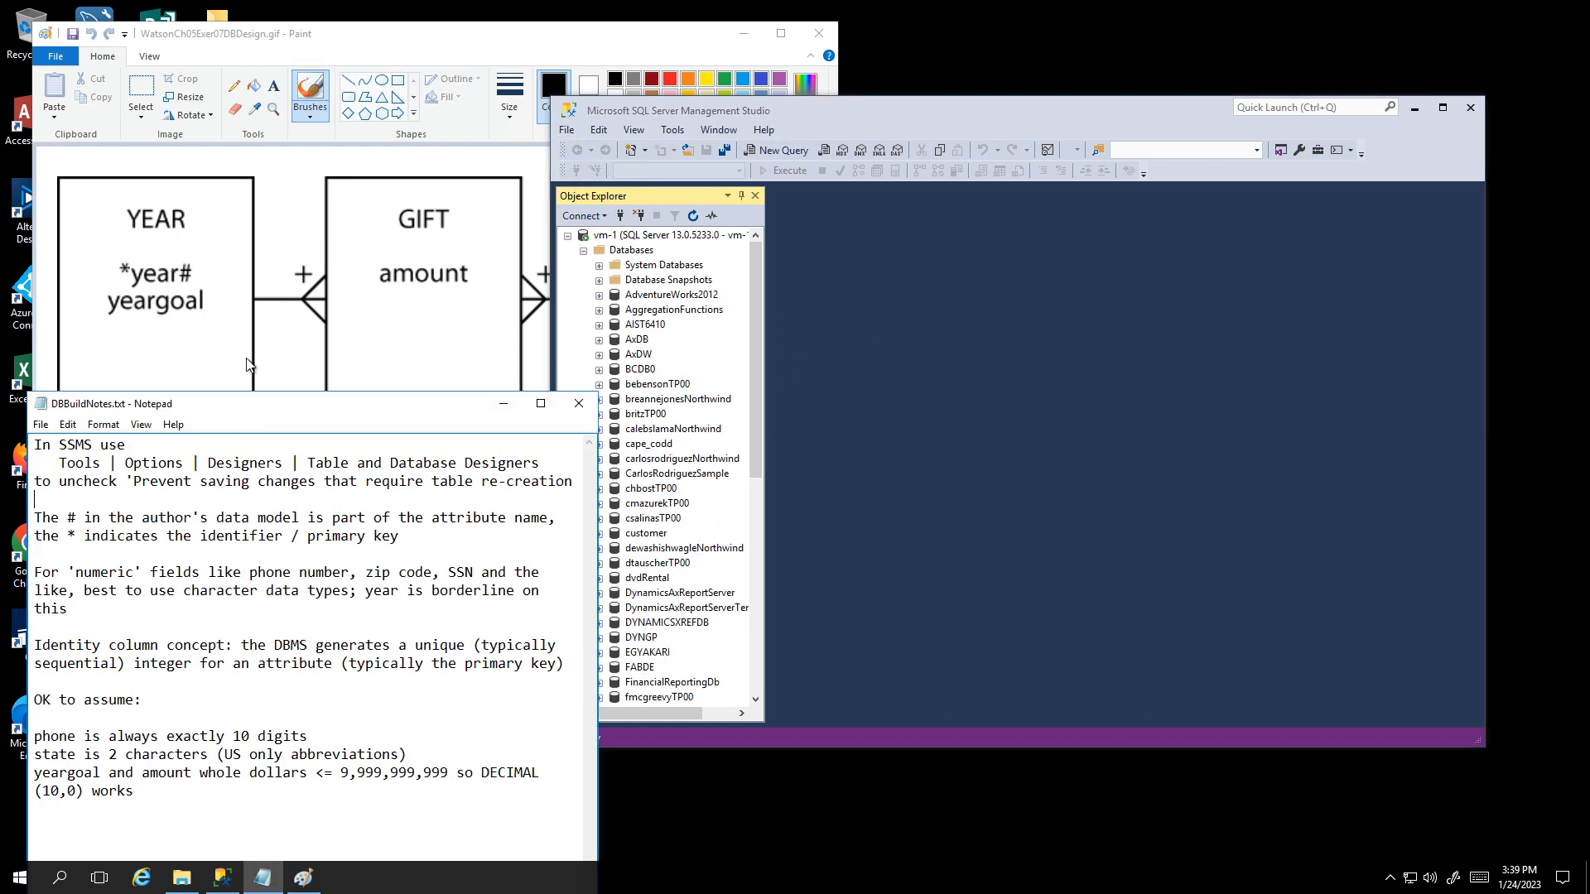
{"action": "left_click_drag", "start_coordinate": [248, 403], "coordinate": [237, 286]}
{"action": "left_click_drag", "start_coordinate": [831, 108], "coordinate": [818, 72]}
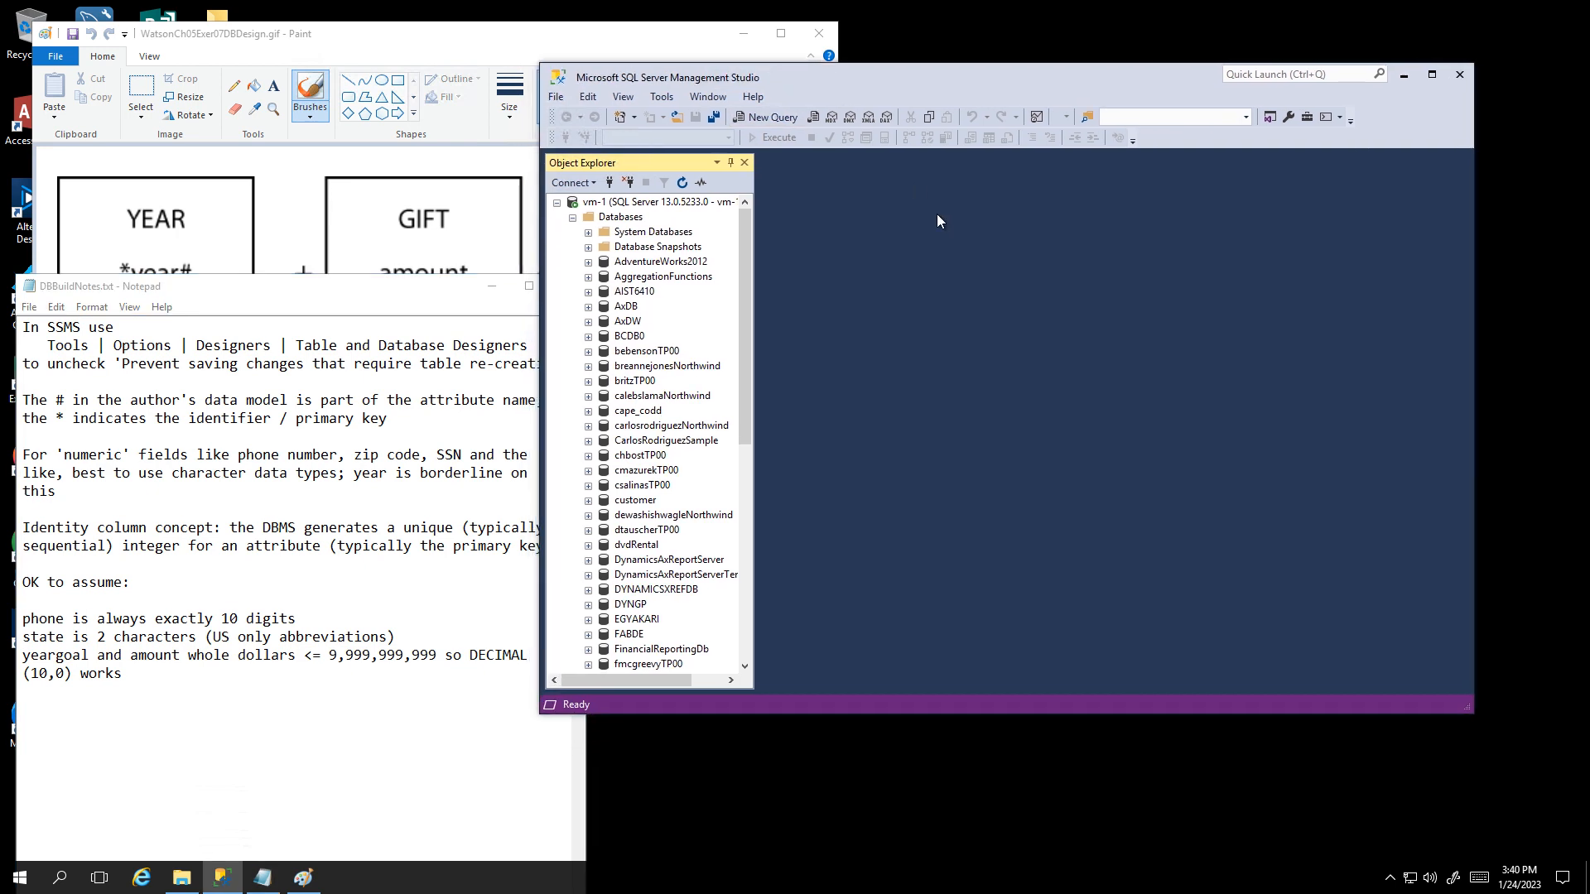
{"action": "left_click", "coordinate": [666, 101]}
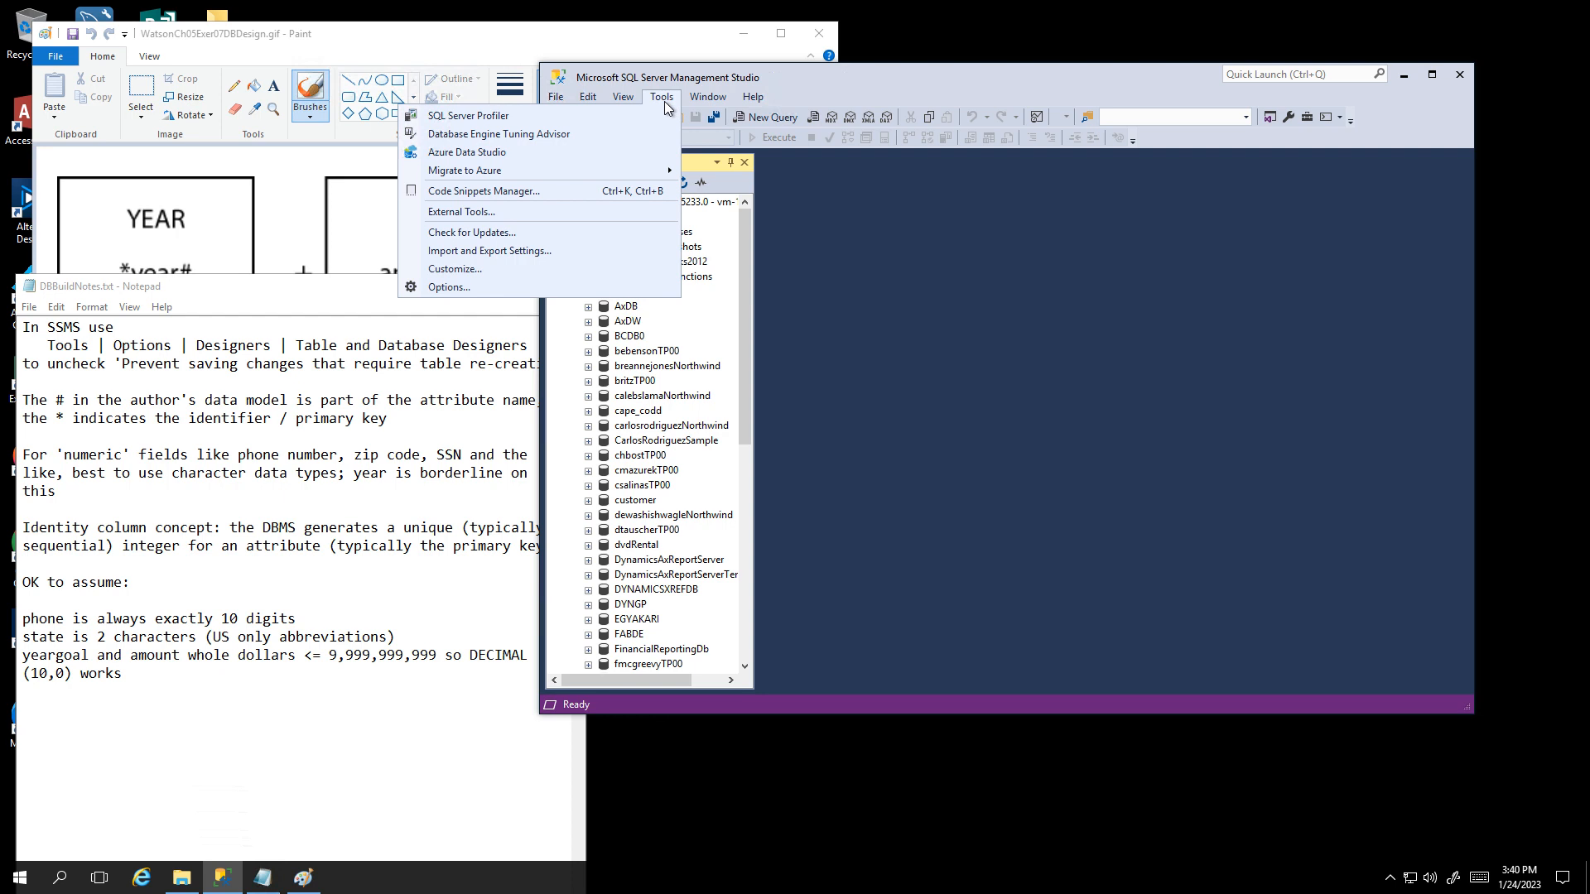
Step: Uncheck 'Prevent saving changes that require table re-creation' under Options > Designers > Table and Database Designers
{"action": "left_click", "coordinate": [903, 238]}
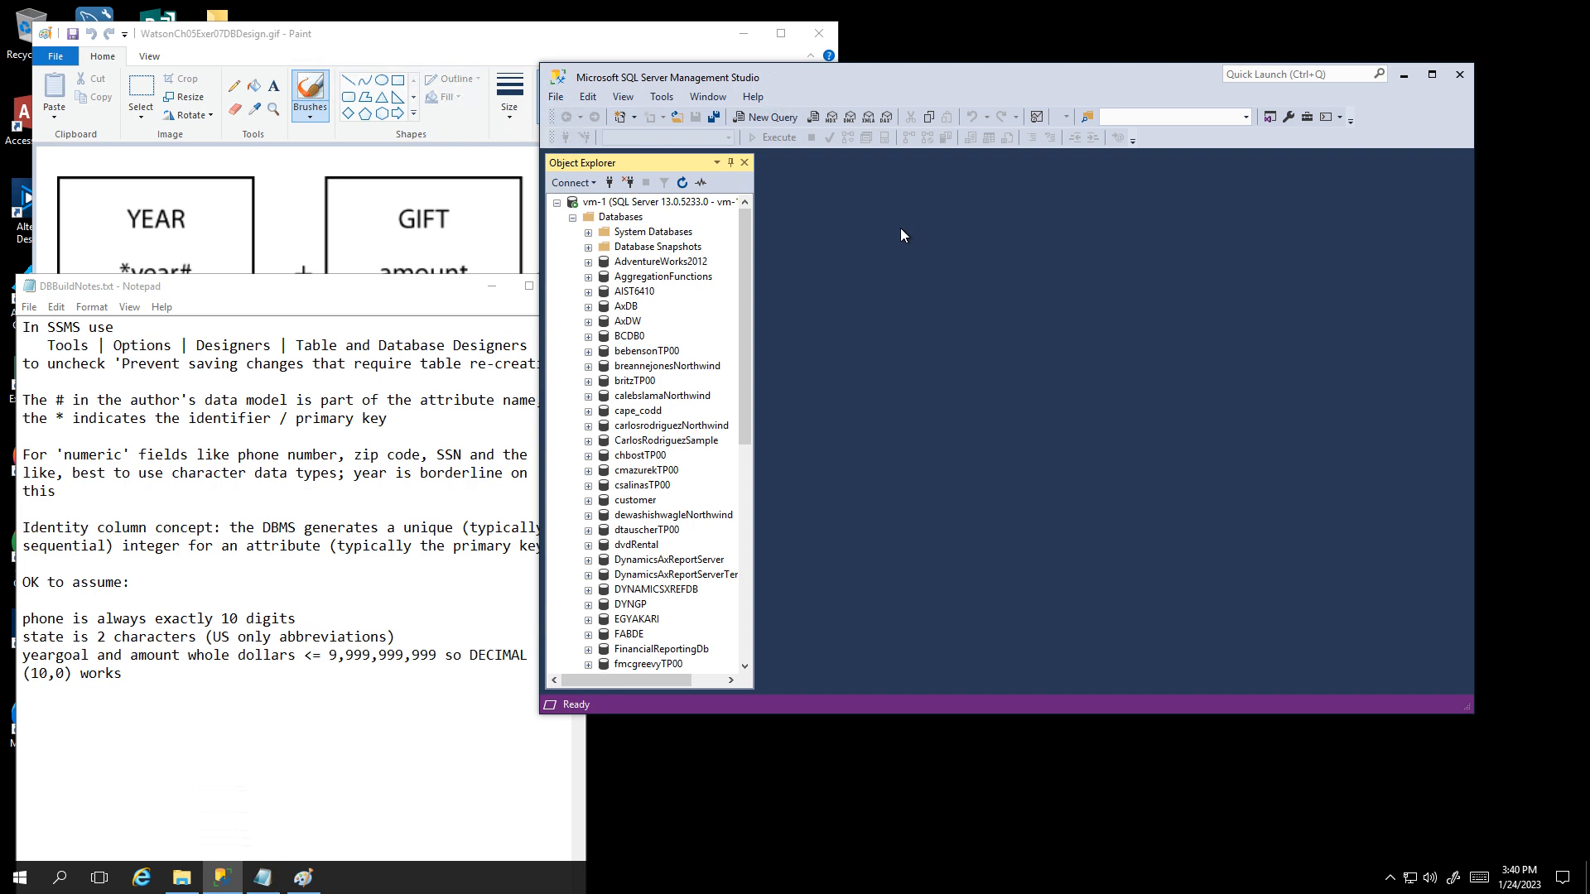
{"action": "left_click", "coordinate": [662, 97]}
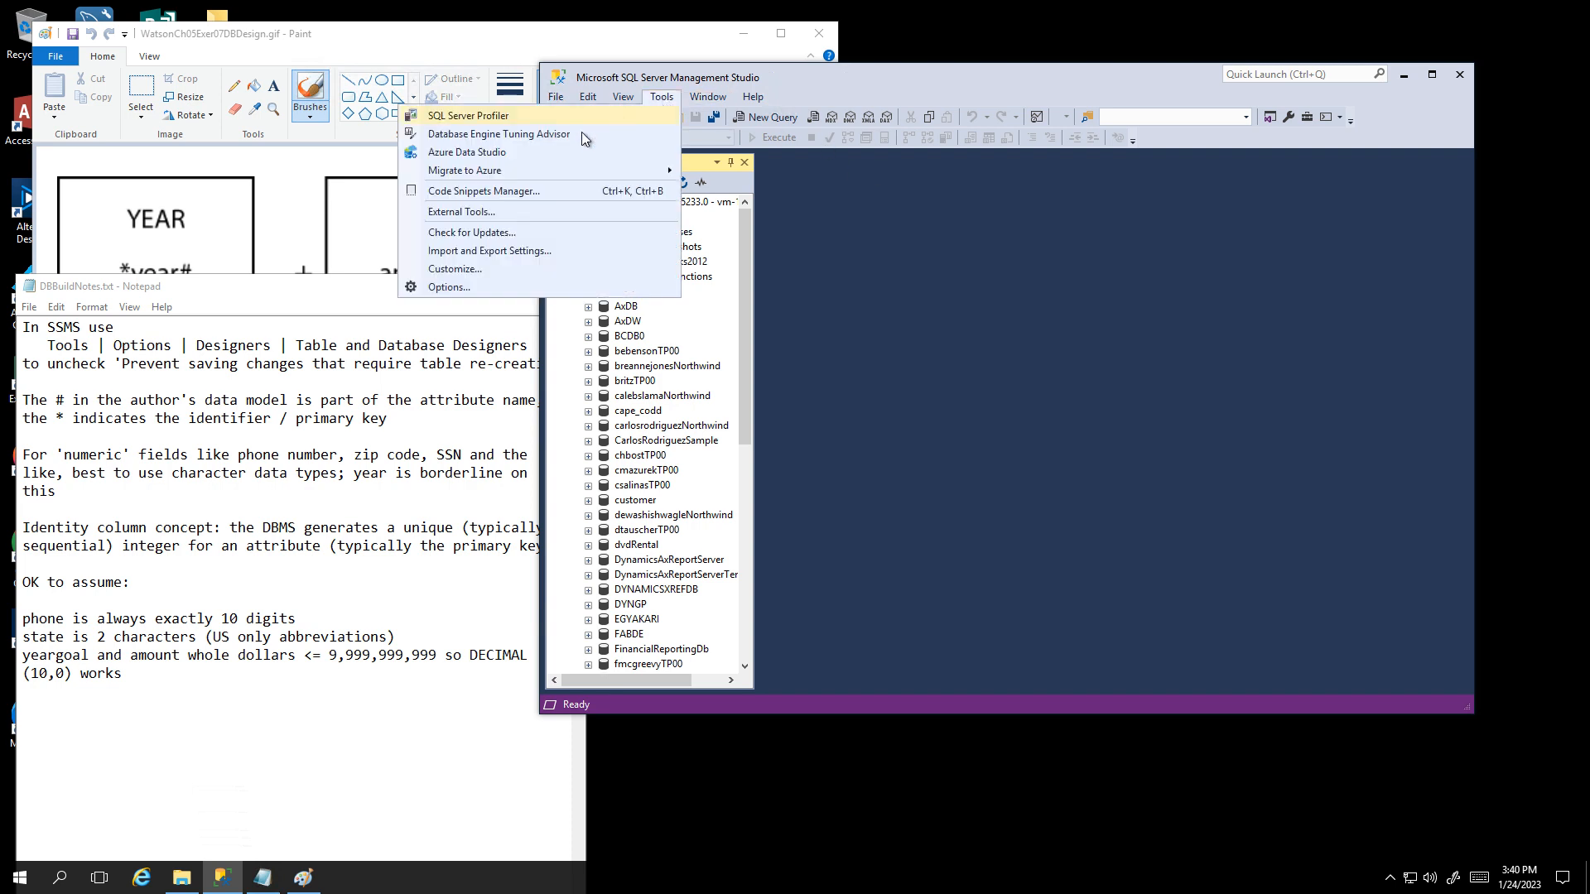
{"action": "left_click", "coordinate": [463, 286]}
{"action": "left_click", "coordinate": [748, 344]}
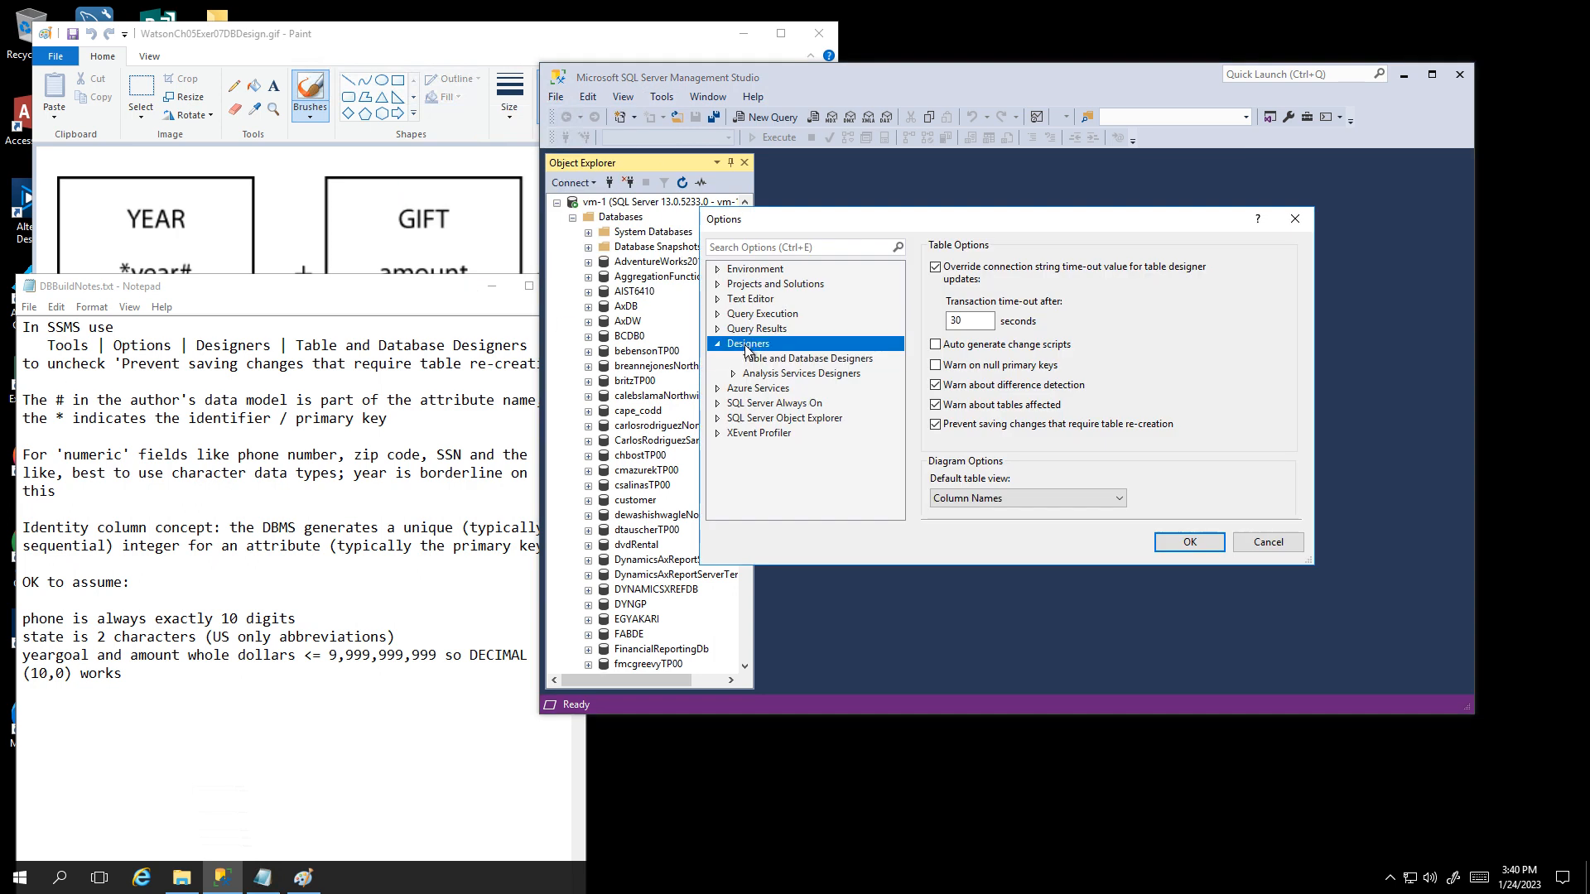
{"action": "left_click", "coordinate": [756, 359]}
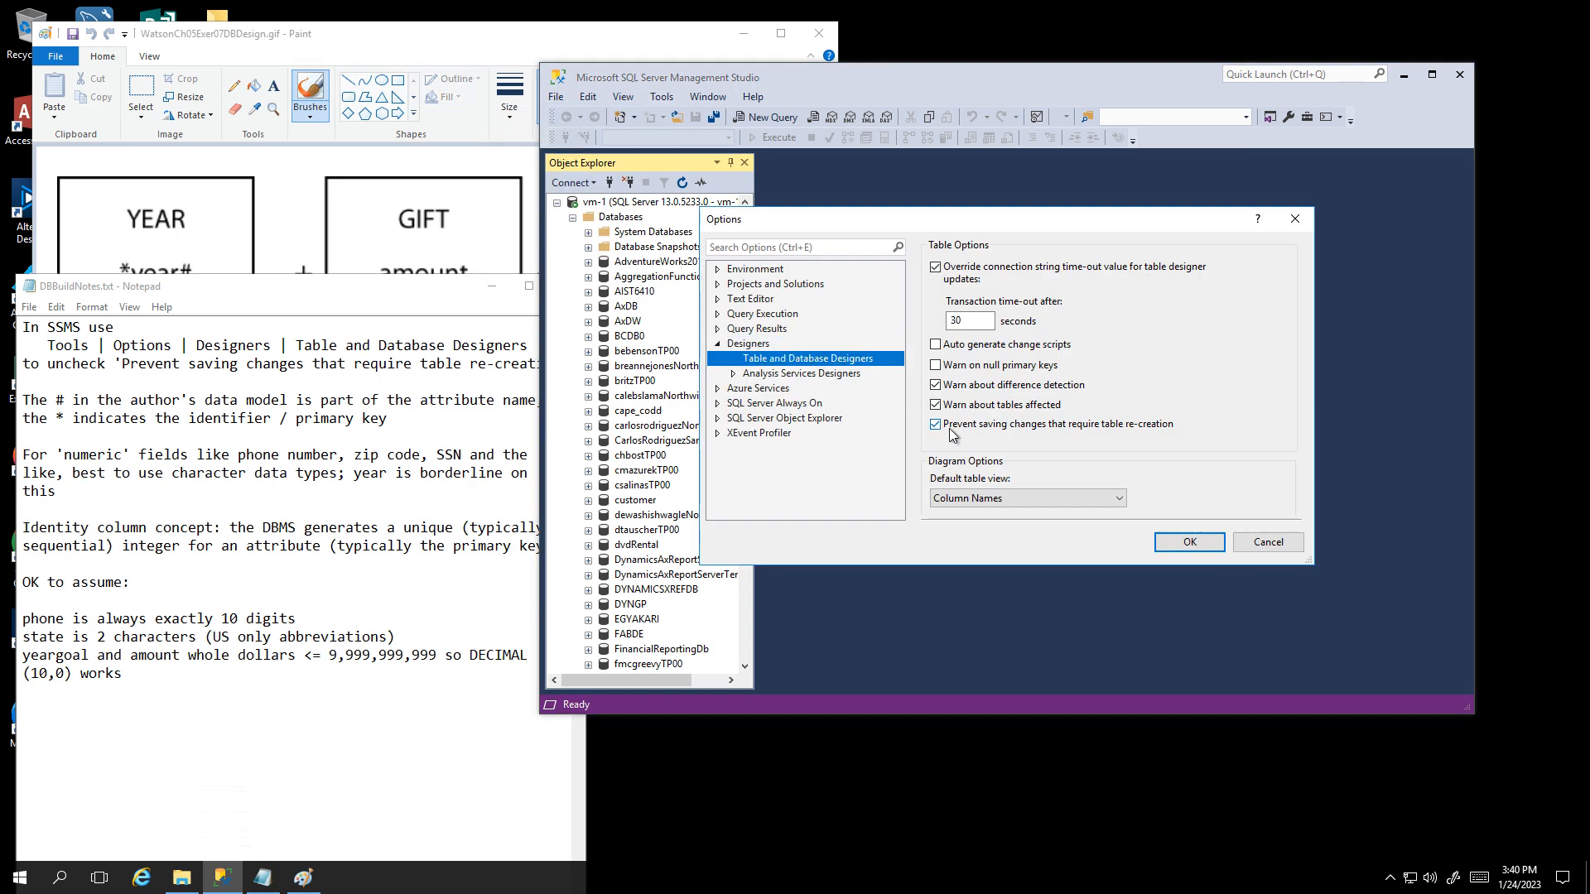
{"action": "left_click", "coordinate": [936, 426]}
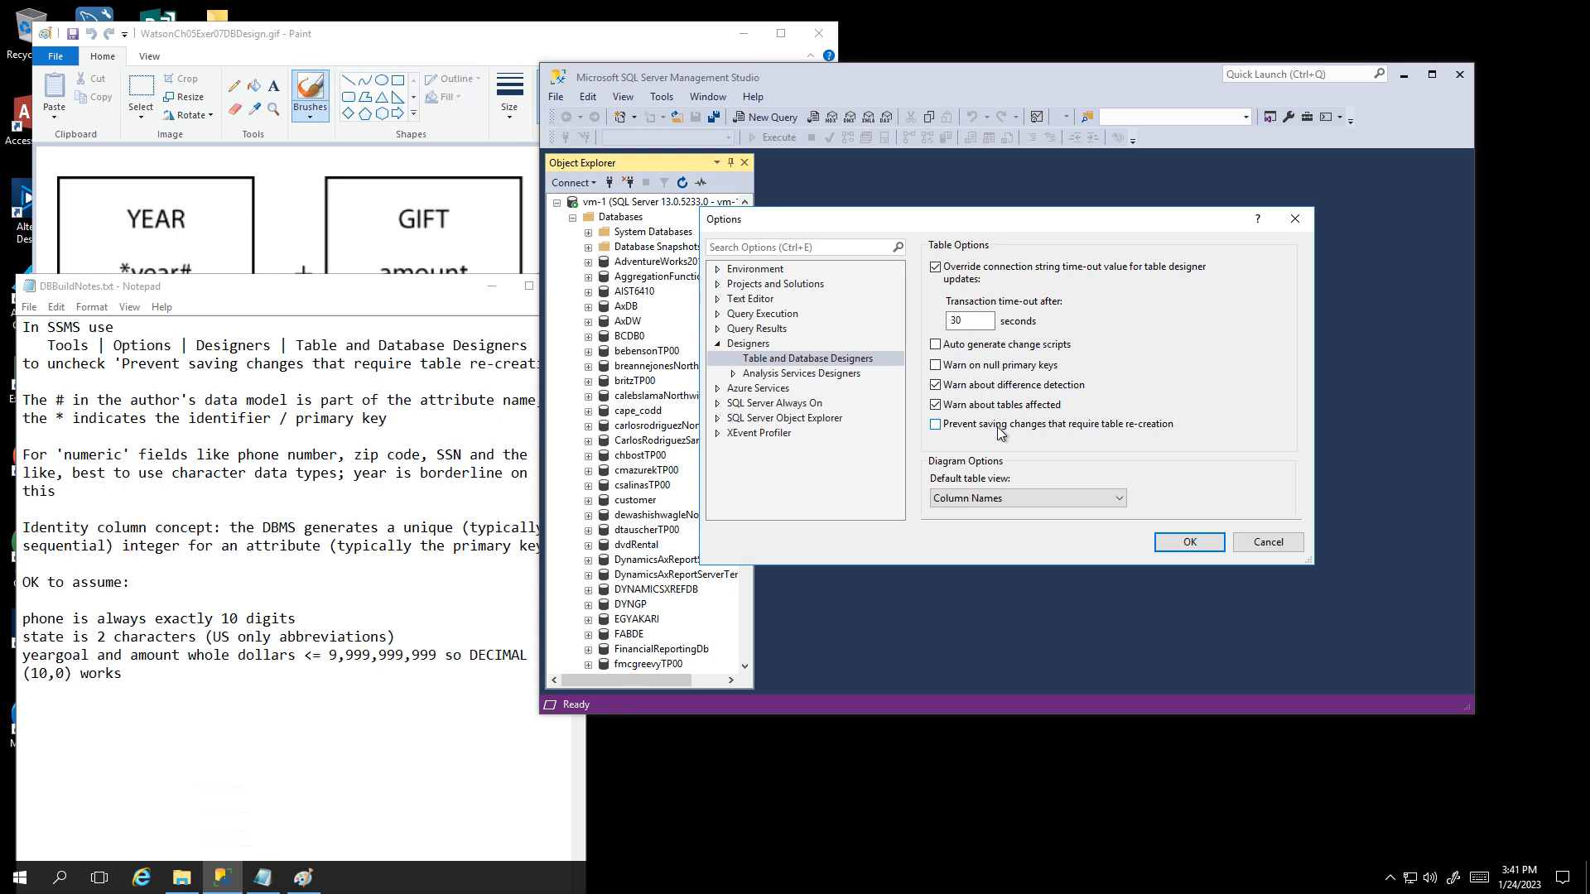
Step: Apply the designer options and create a new database named tstudentDonations
{"action": "left_click", "coordinate": [1176, 541]}
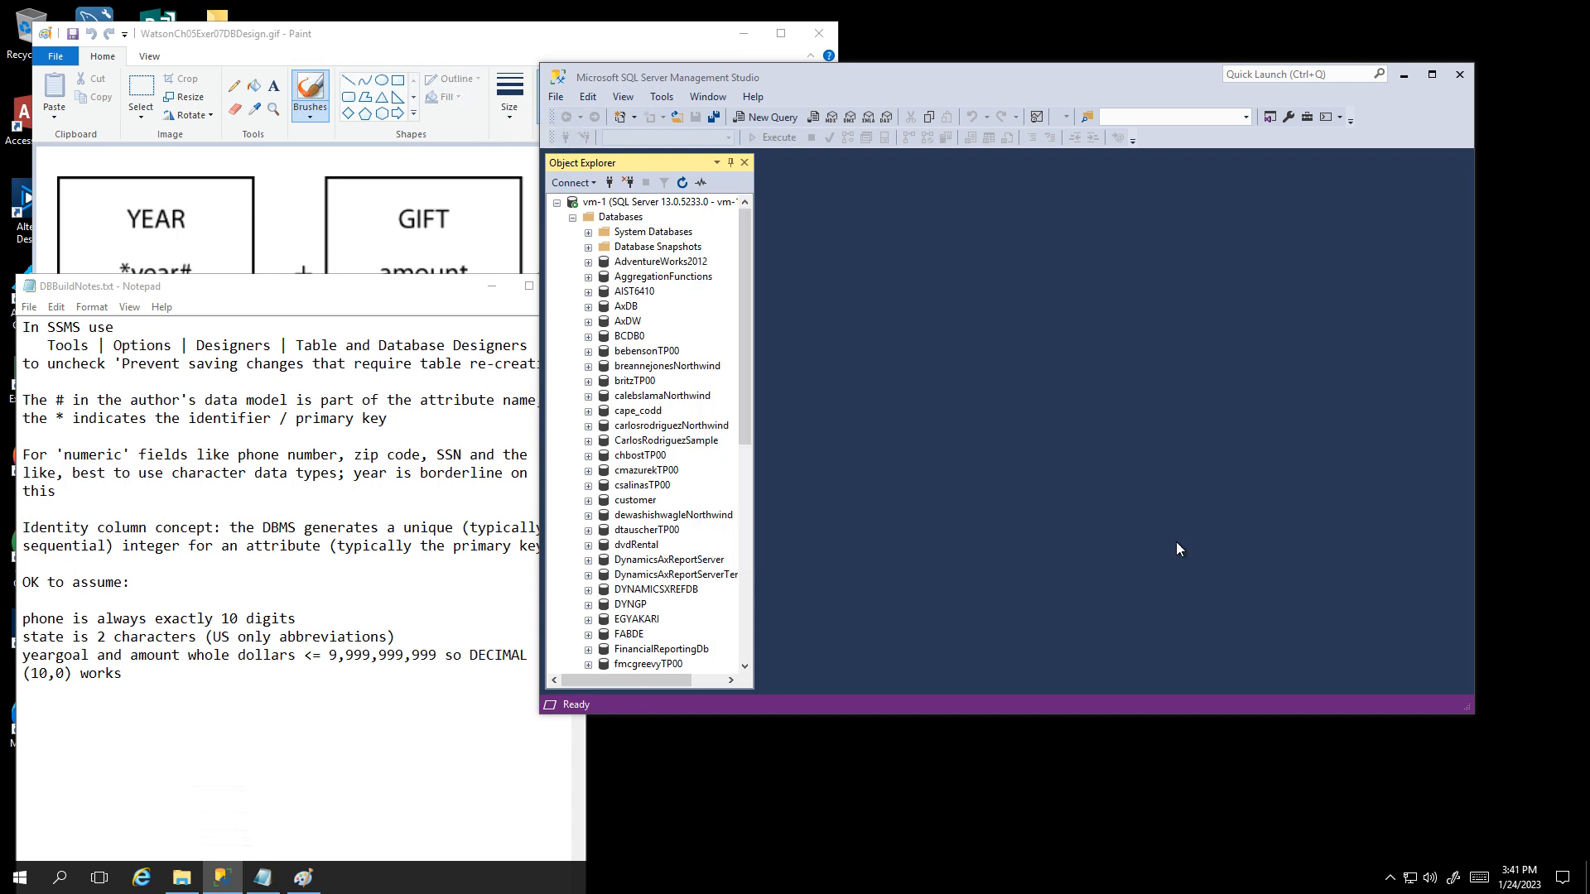
{"action": "right_click", "coordinate": [622, 217]}
{"action": "left_click", "coordinate": [668, 227]}
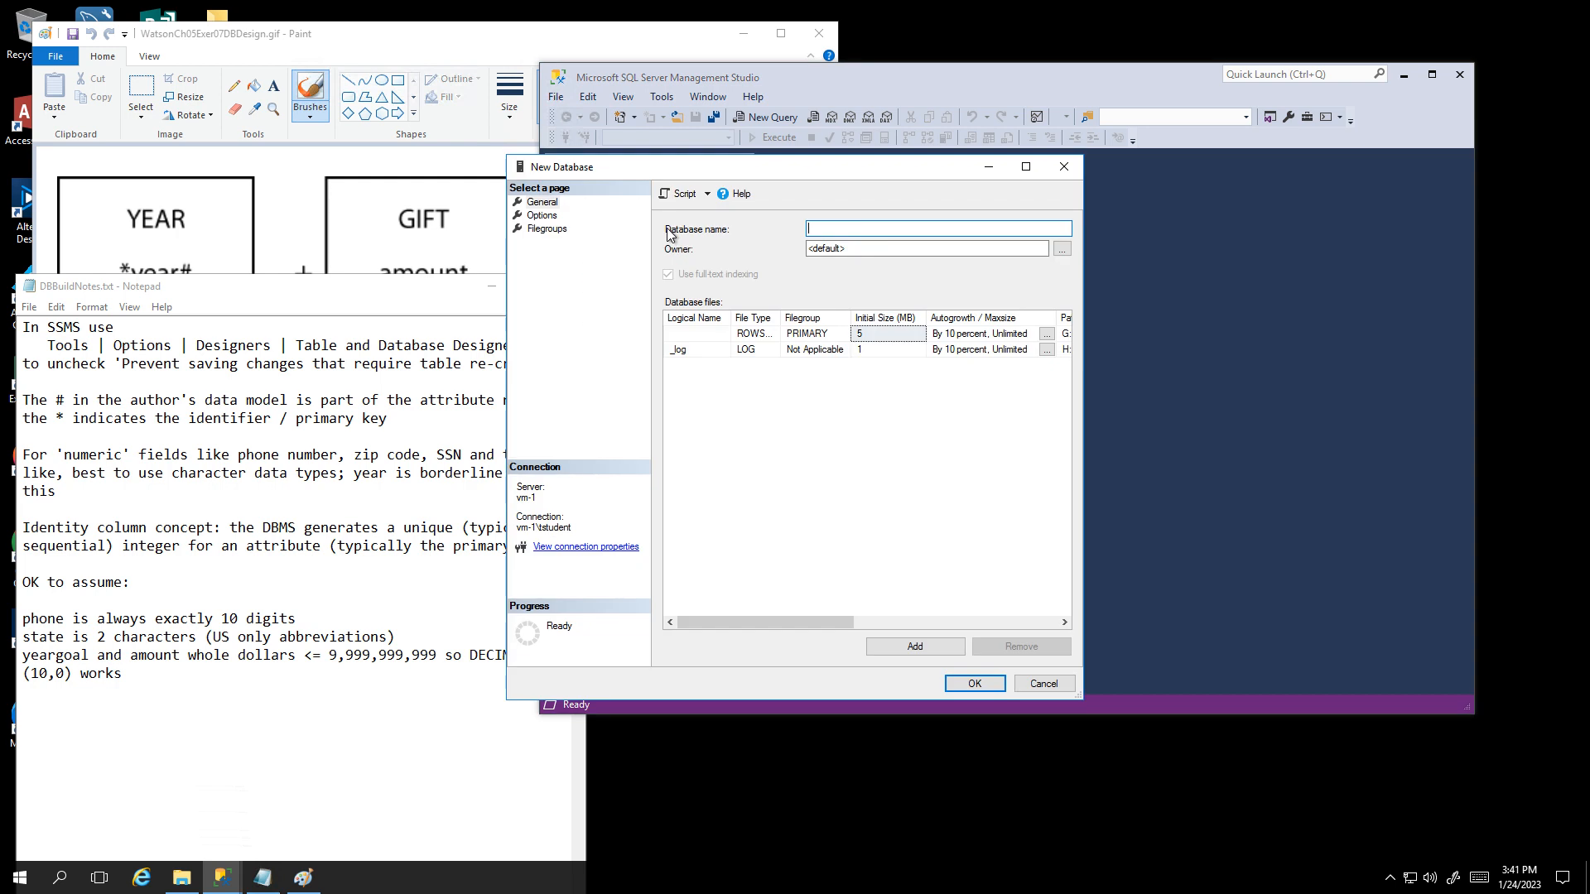
{"action": "type", "text": "tstudentDonations"}
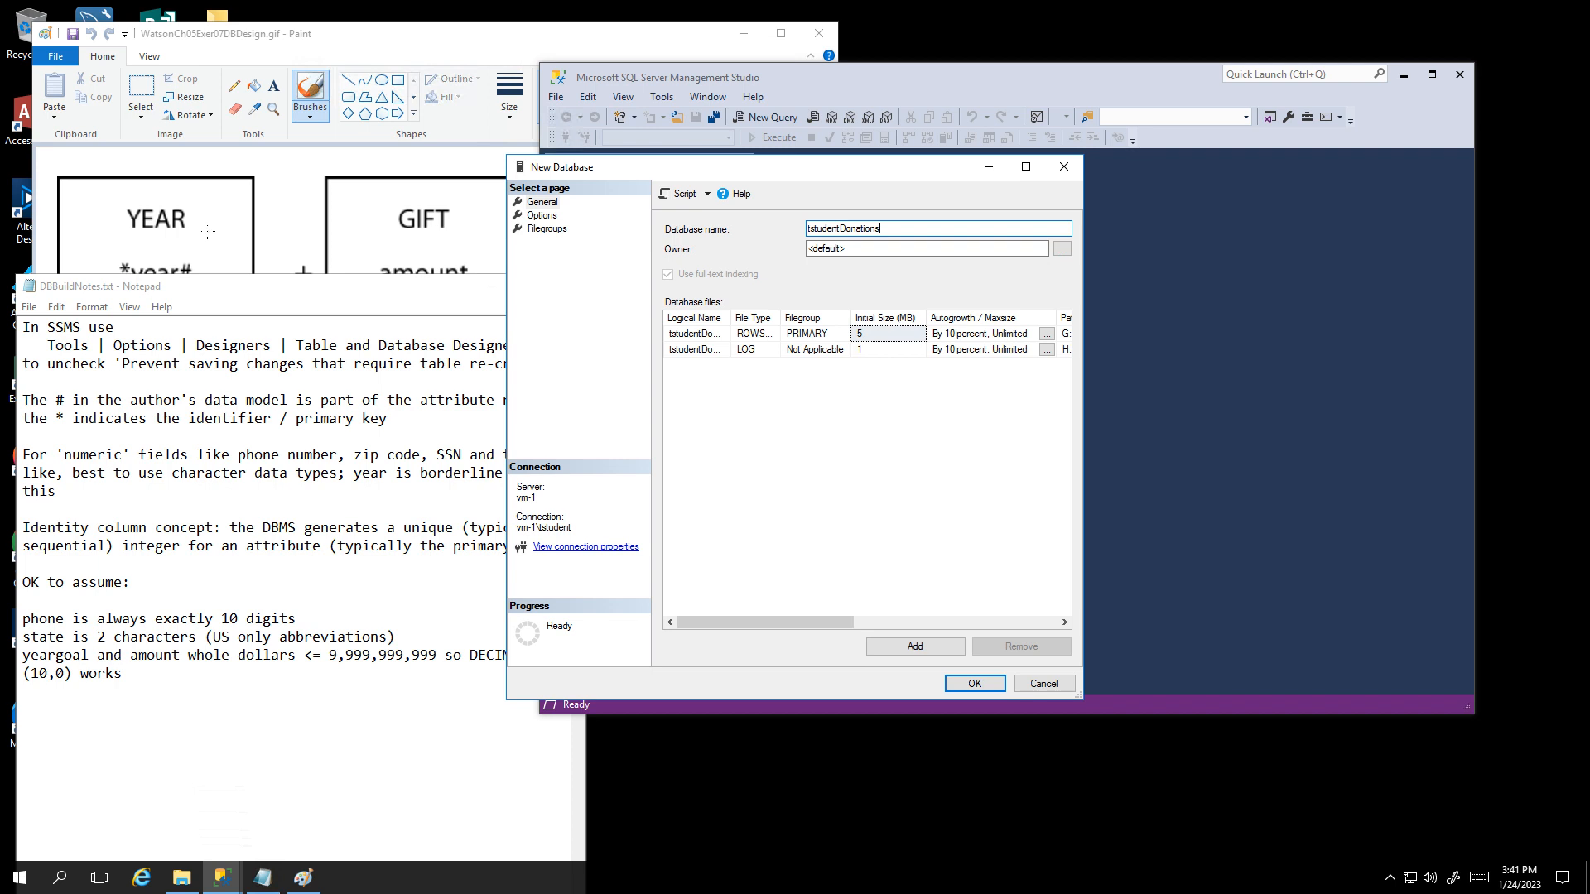
{"action": "left_click", "coordinate": [978, 685]}
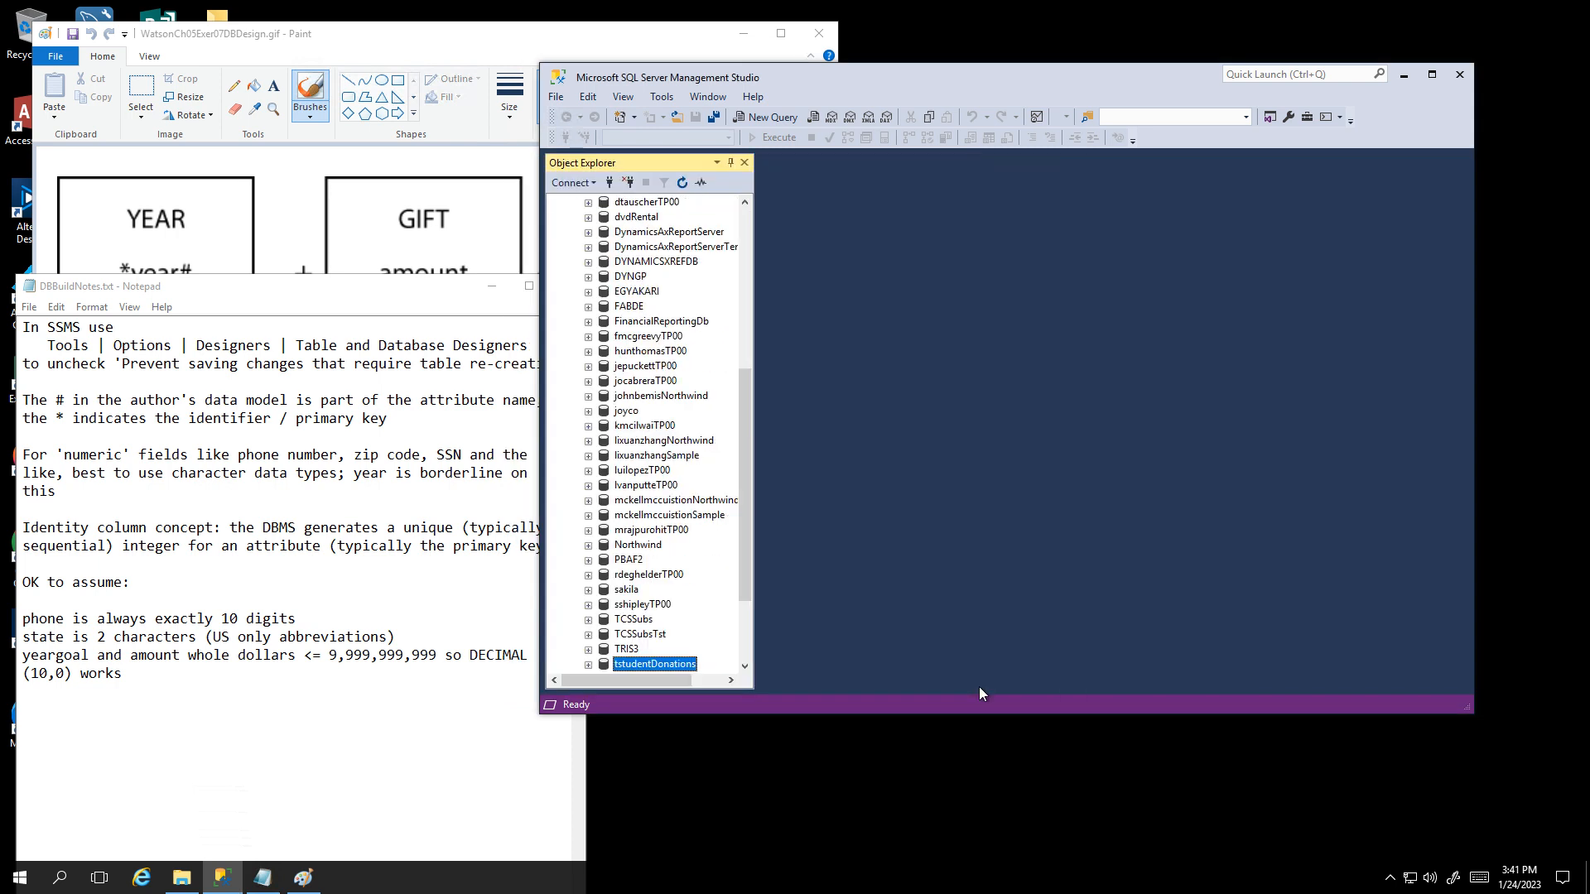
Step: Create Diagram_0 under tstudentDonations, accepting diagram support, closing Add Table and auto-hiding Properties
{"action": "left_click_drag", "start_coordinate": [750, 587], "coordinate": [743, 659]}
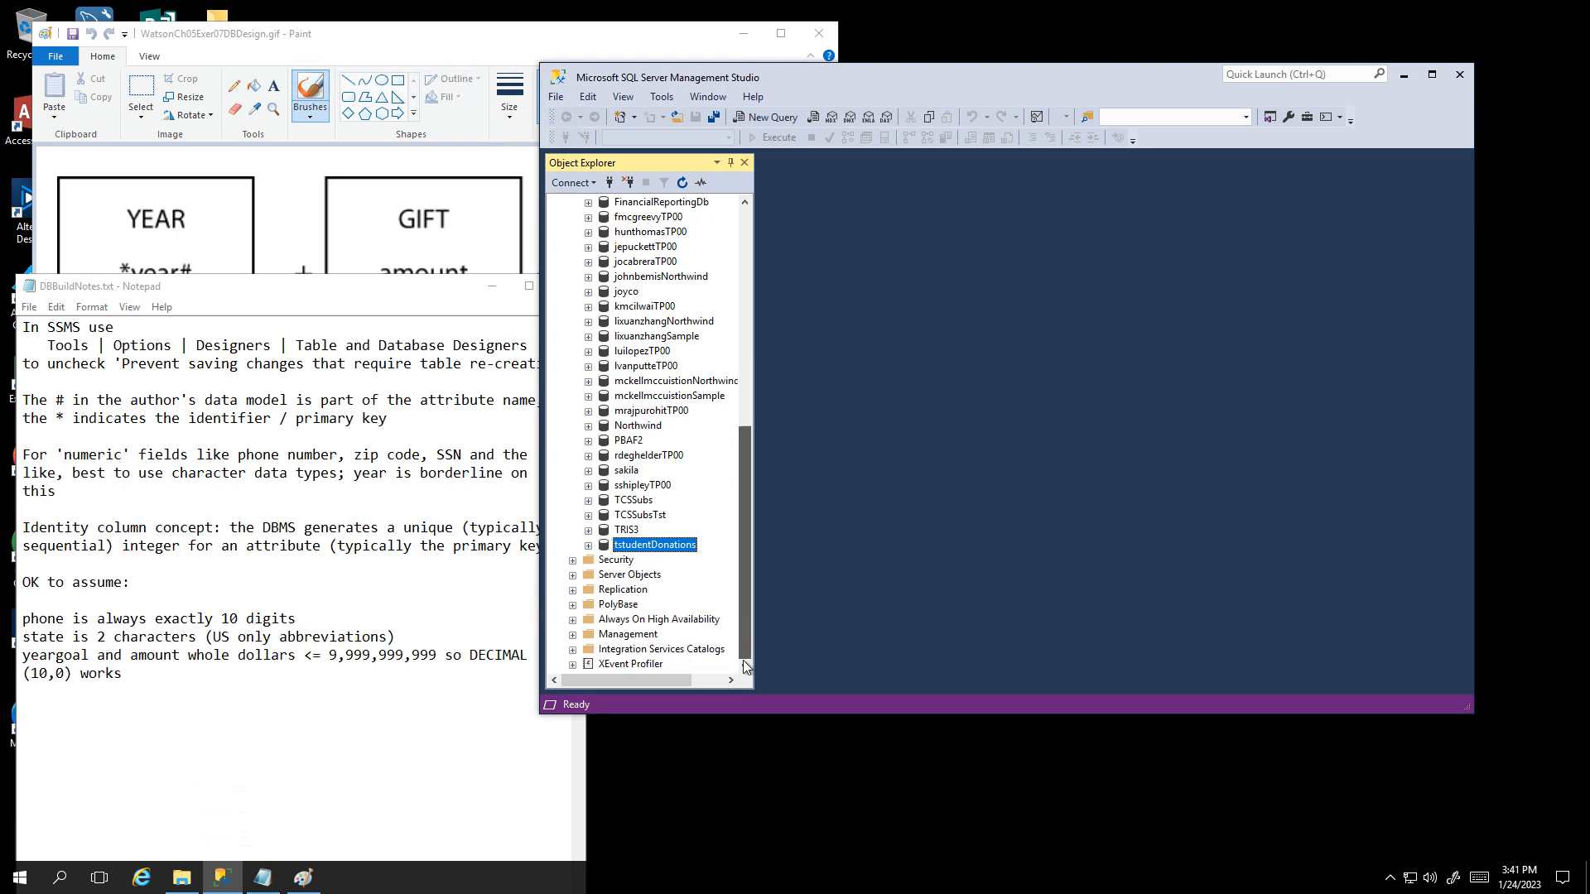
{"action": "left_click", "coordinate": [589, 546]}
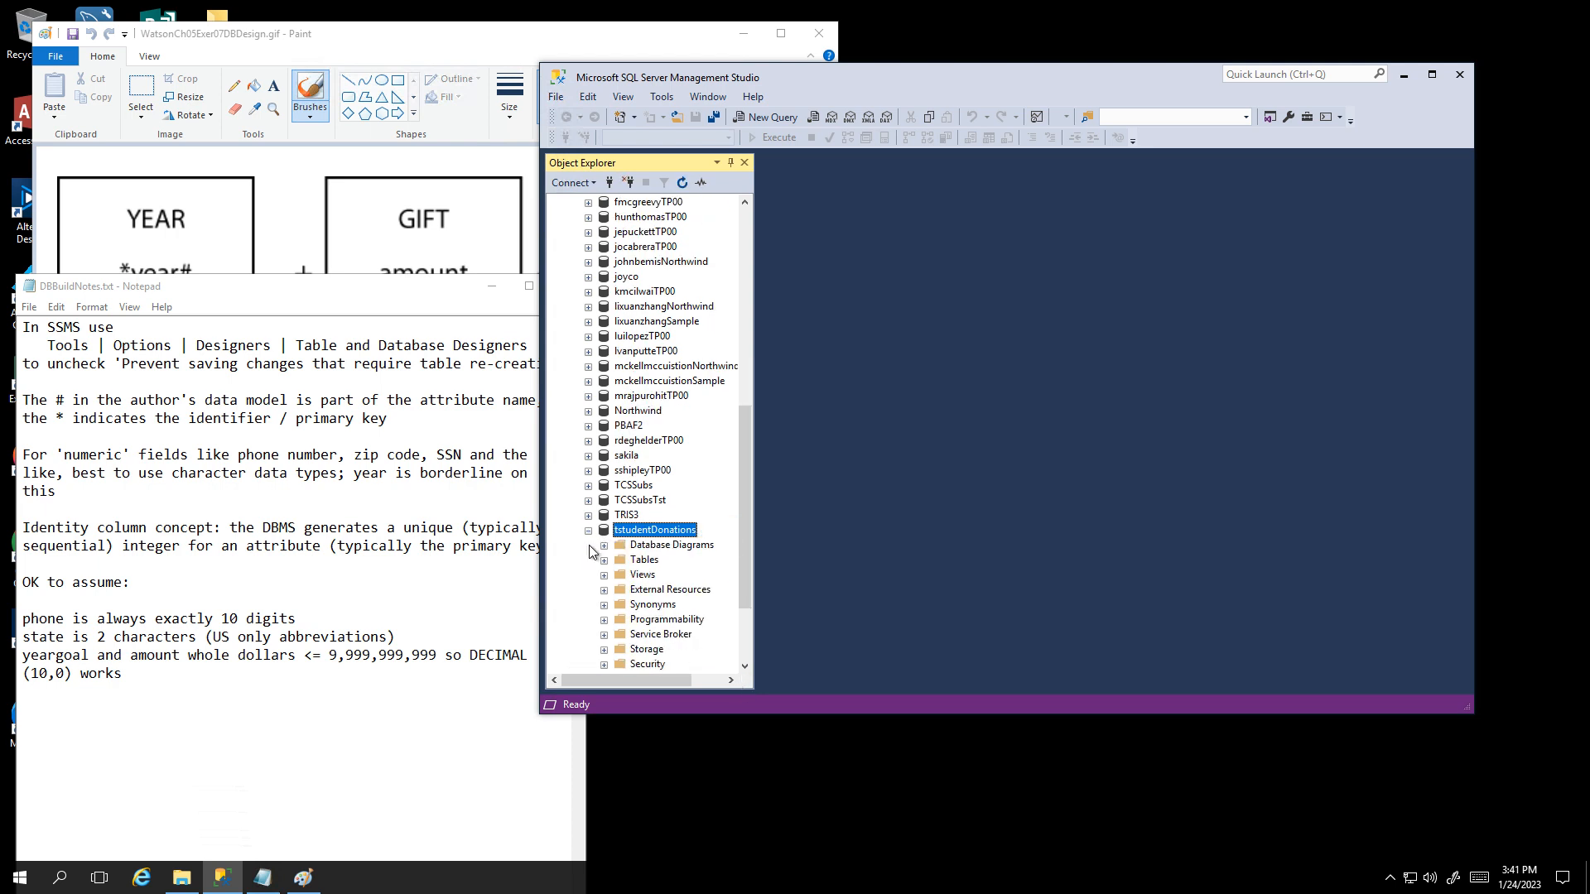
{"action": "right_click", "coordinate": [643, 547]}
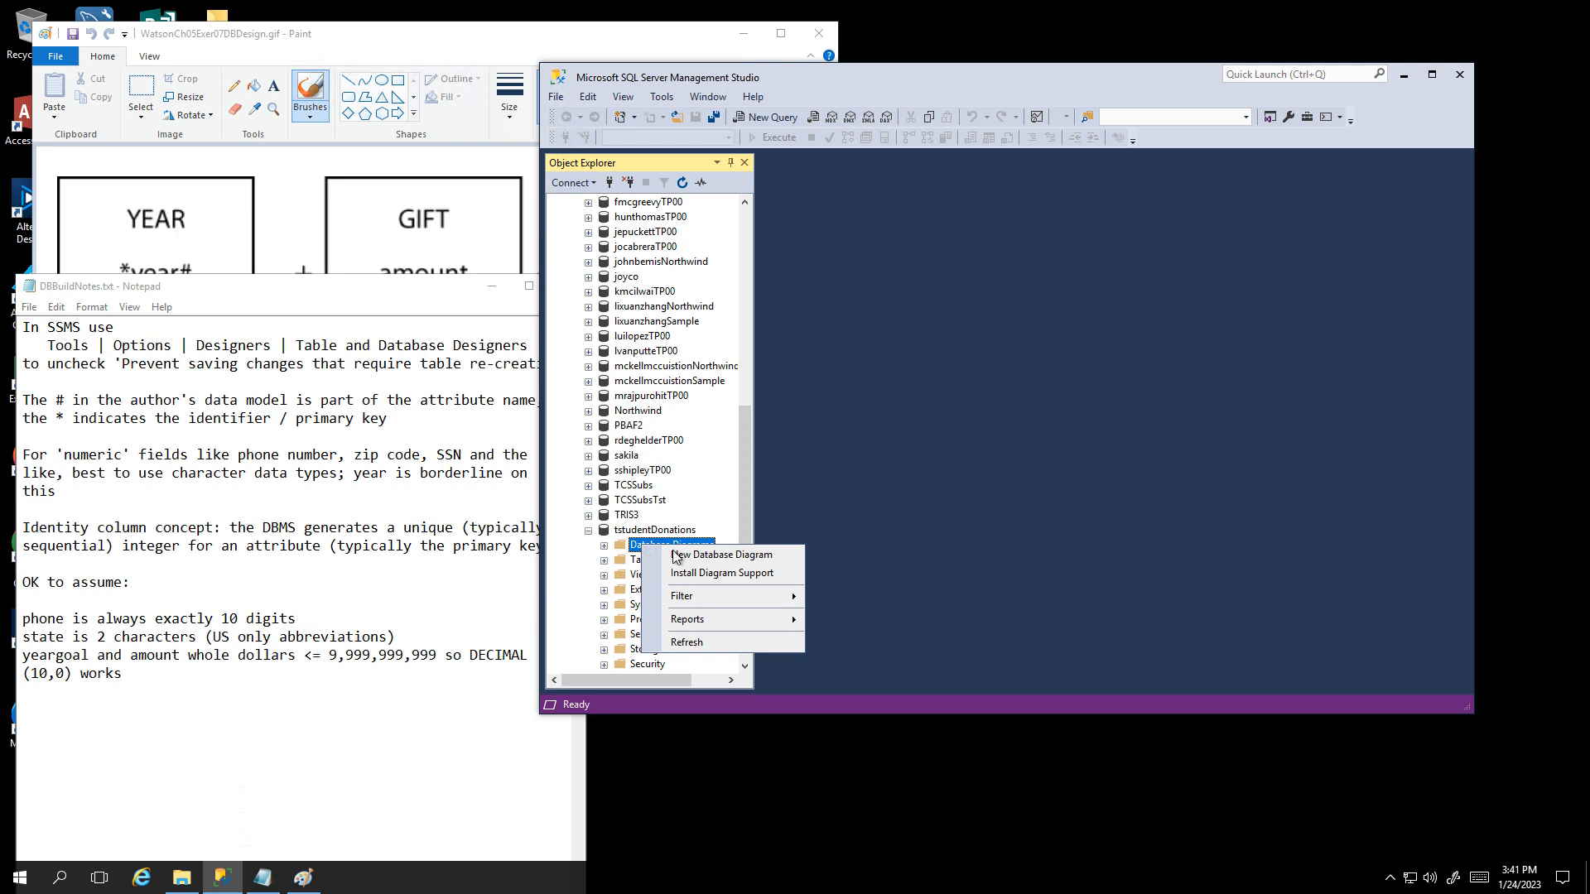
{"action": "left_click", "coordinate": [696, 554]}
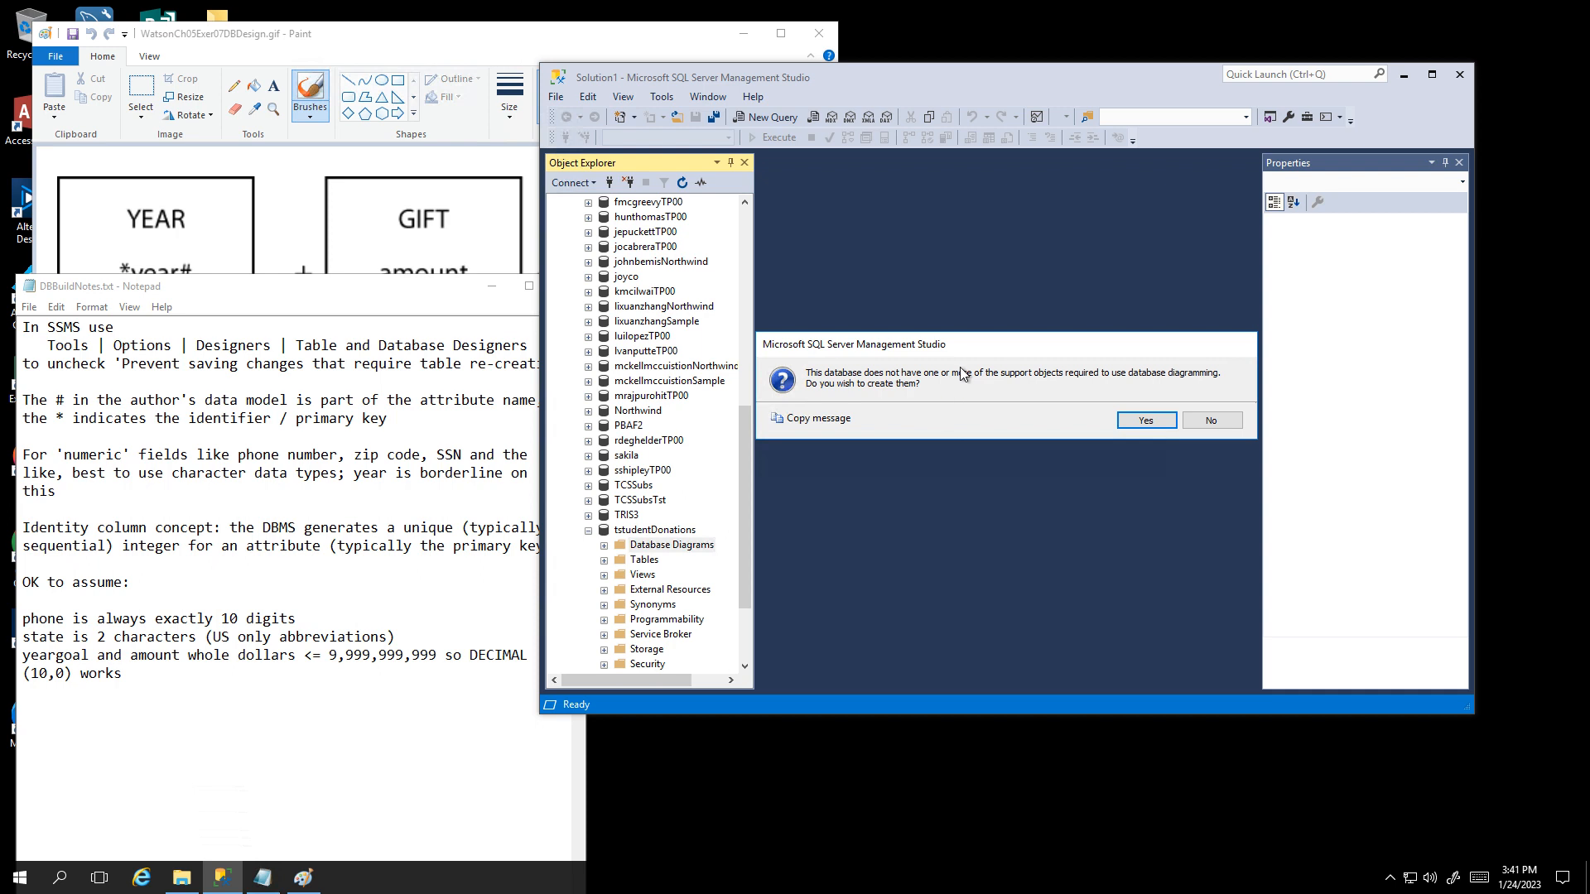
{"action": "left_click", "coordinate": [1155, 420]}
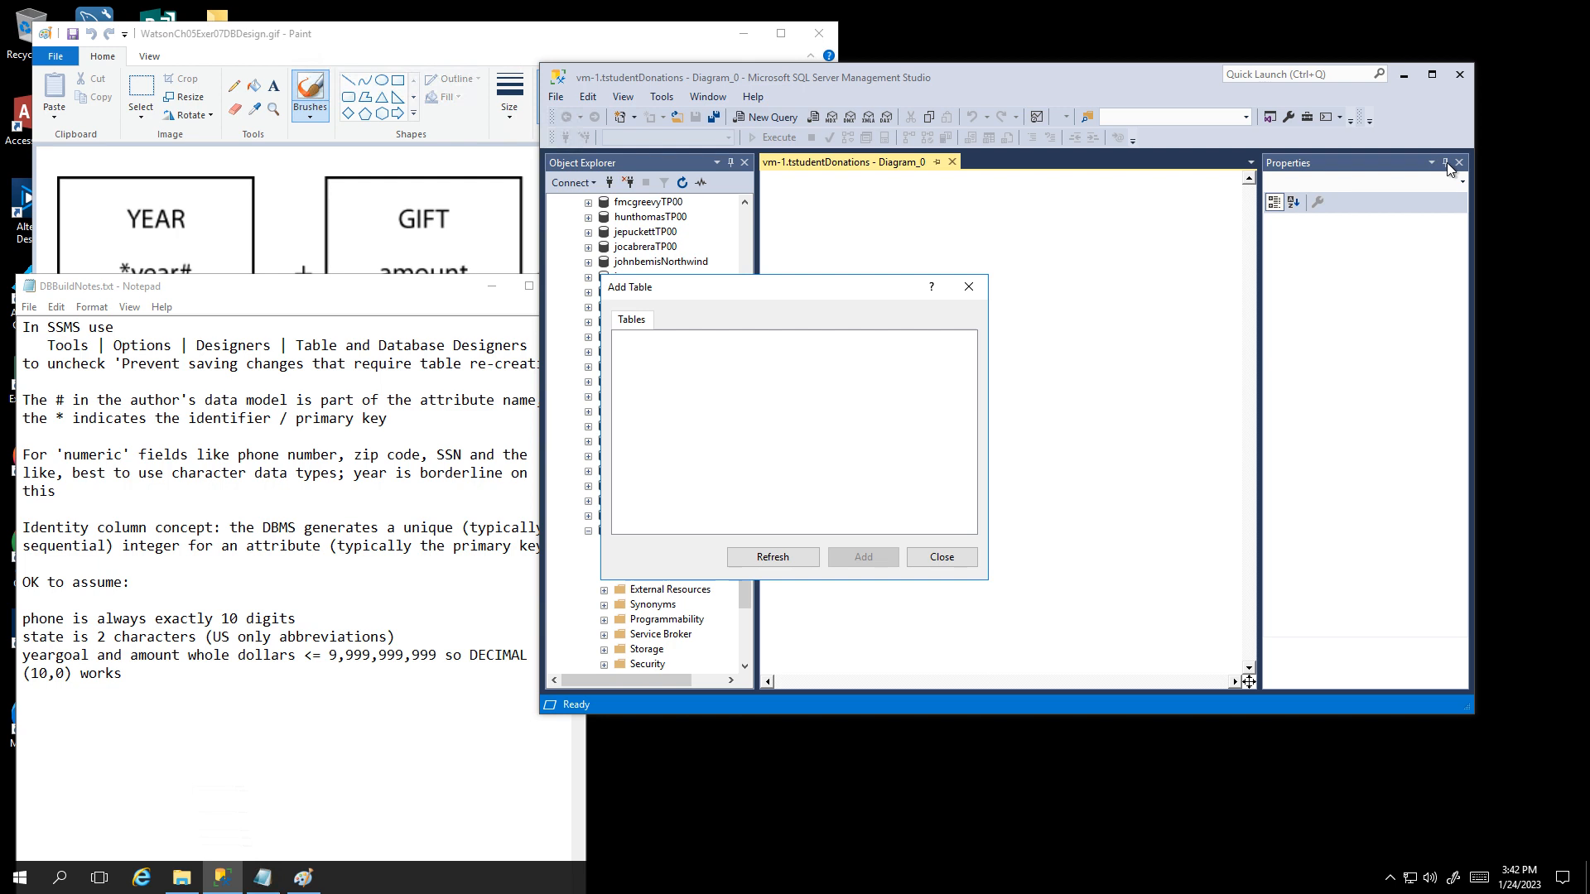
{"action": "left_click", "coordinate": [1459, 164]}
{"action": "left_click", "coordinate": [942, 557]}
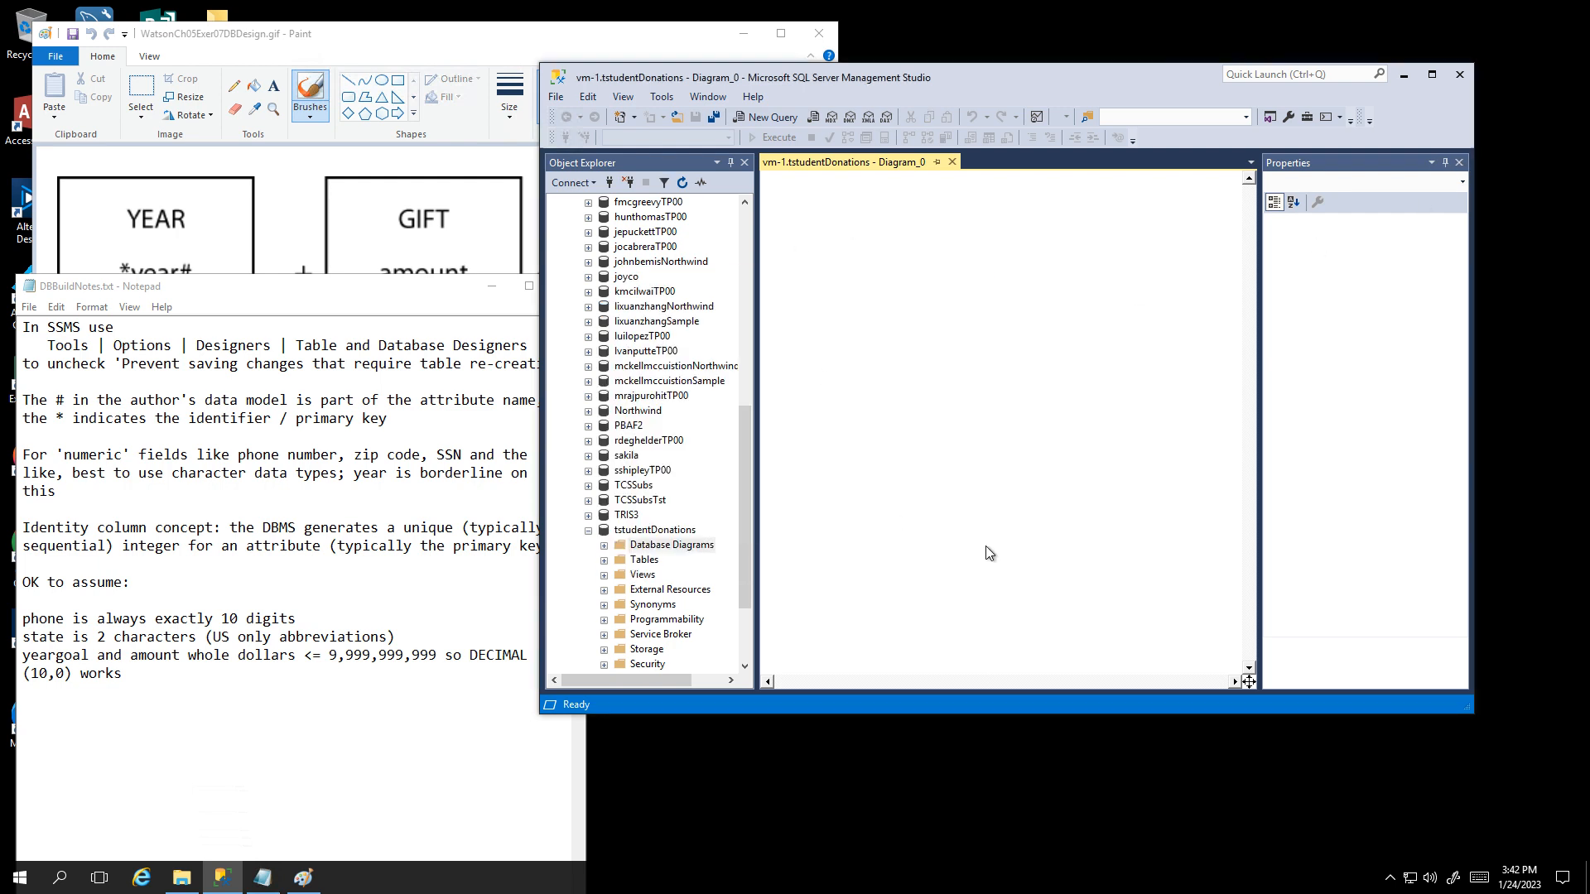
{"action": "left_click", "coordinate": [1446, 165]}
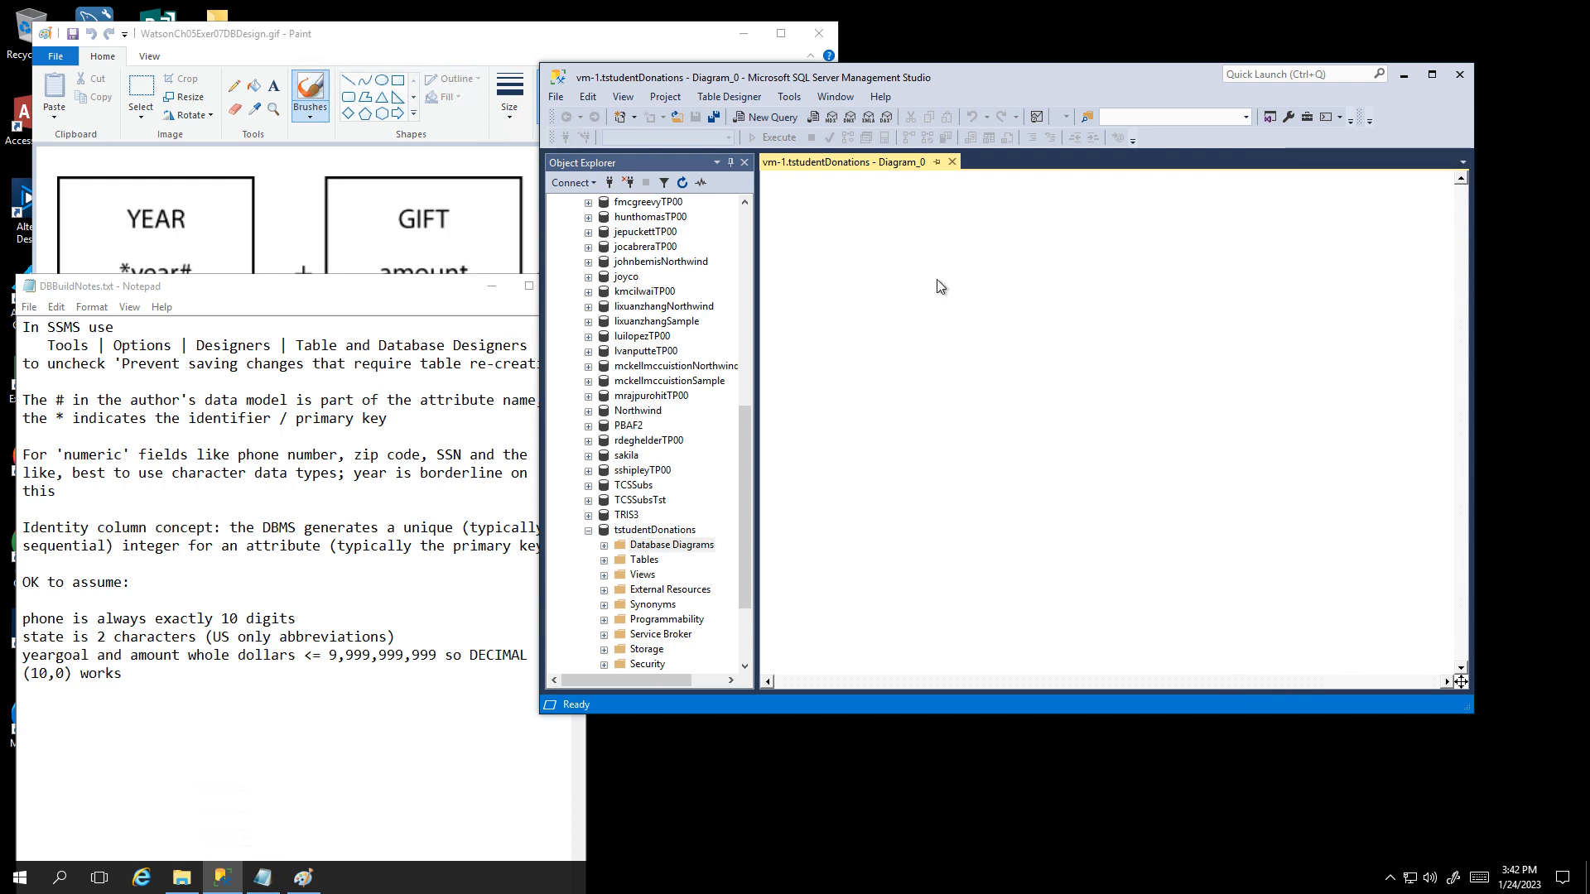
Step: Check the diagram's Add Table list, find it empty, and close it
{"action": "right_click", "coordinate": [887, 236]}
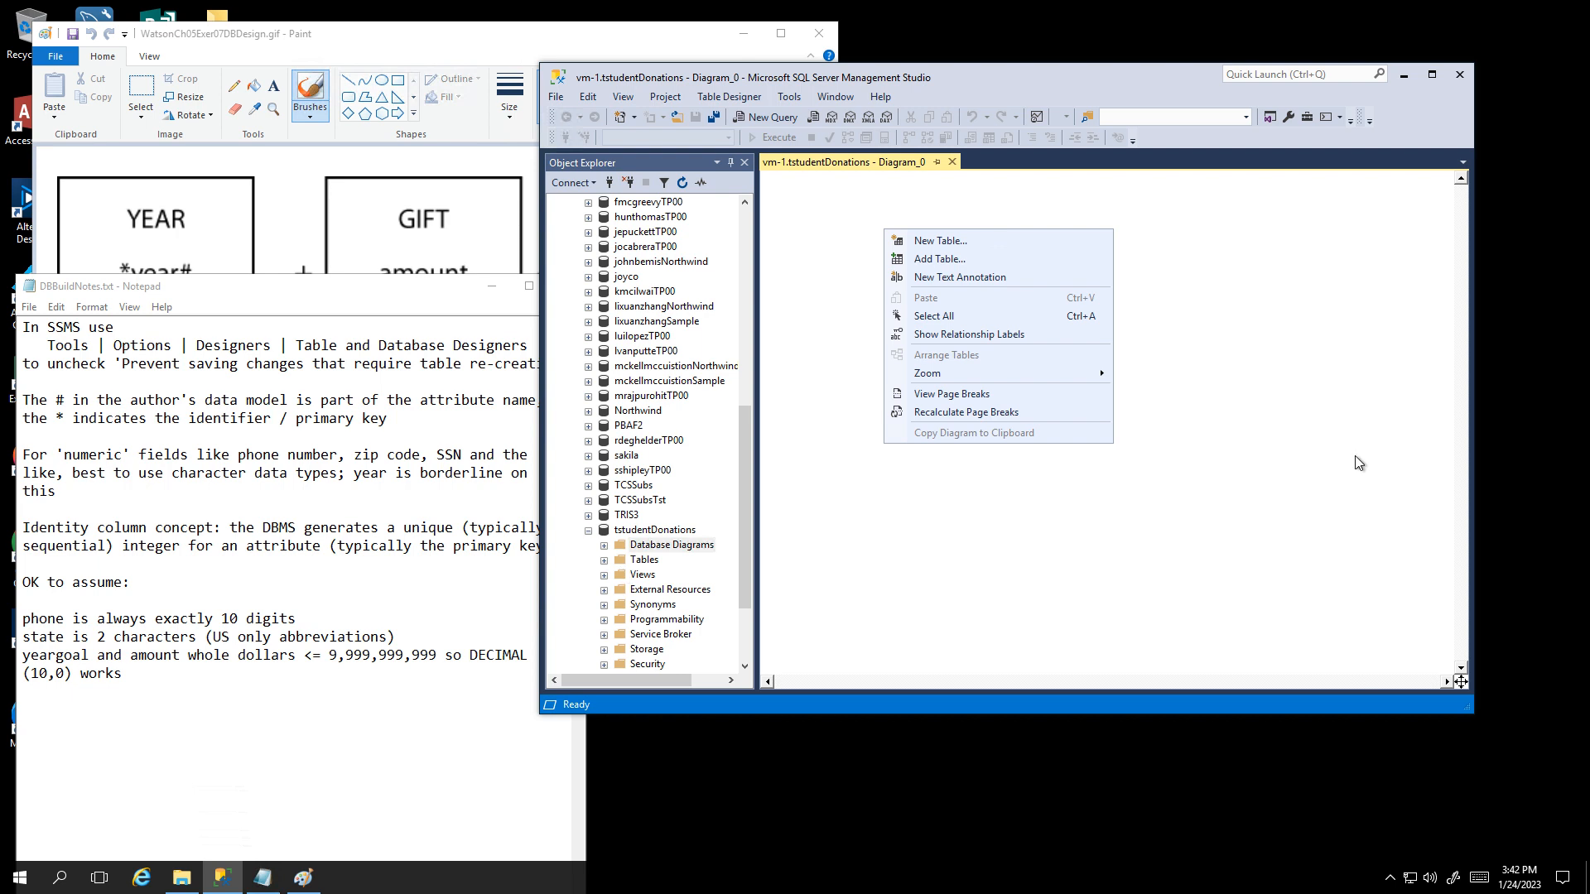
{"action": "left_click", "coordinate": [936, 260]}
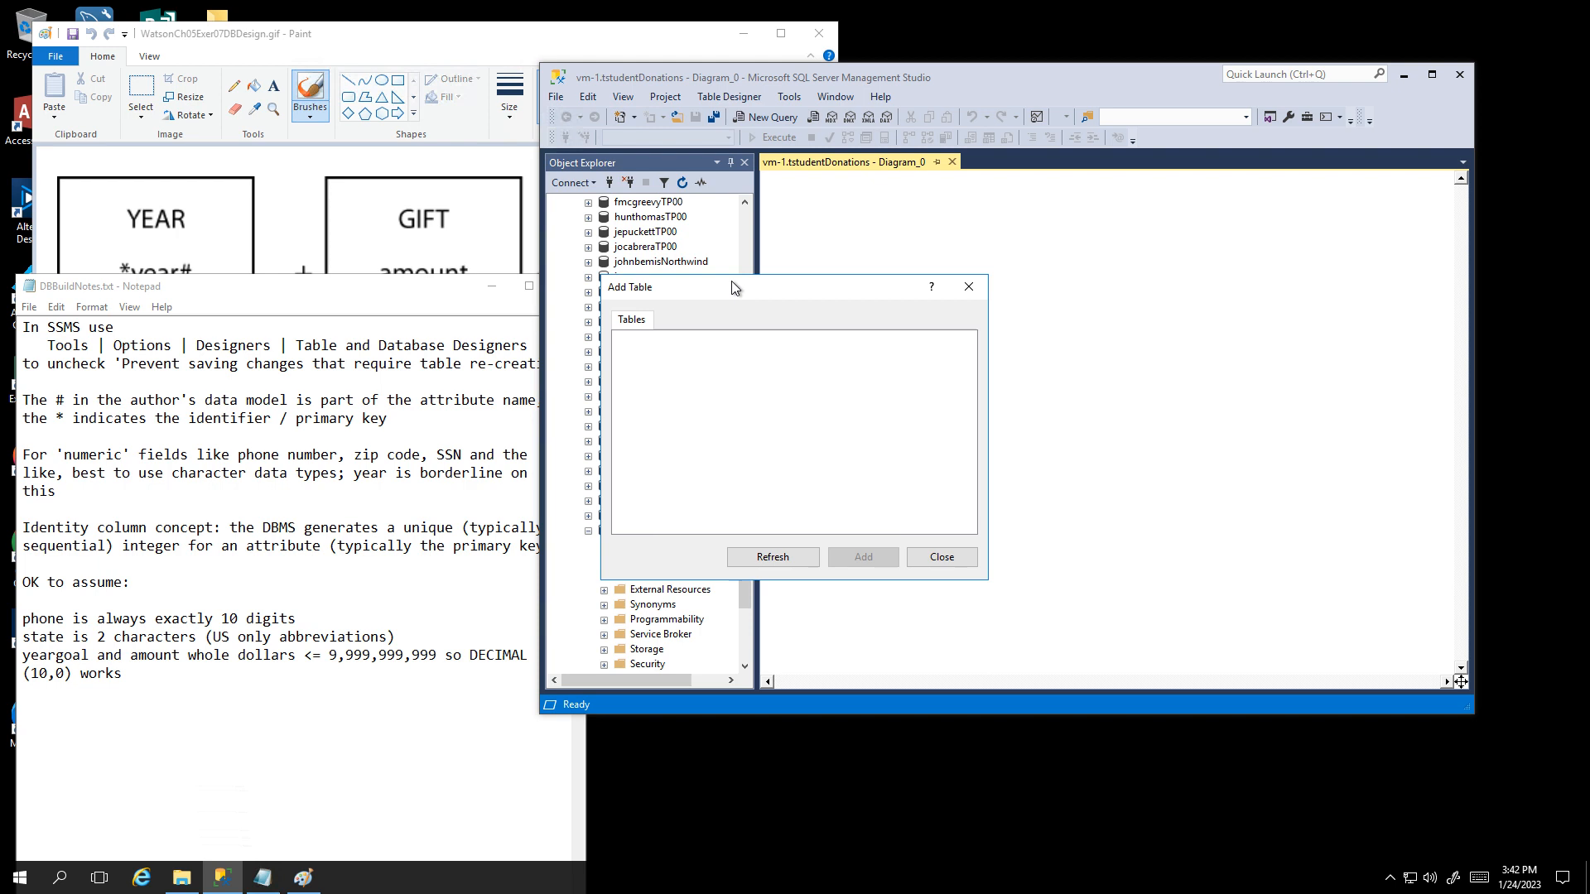
{"action": "left_click_drag", "start_coordinate": [732, 281], "coordinate": [916, 227]}
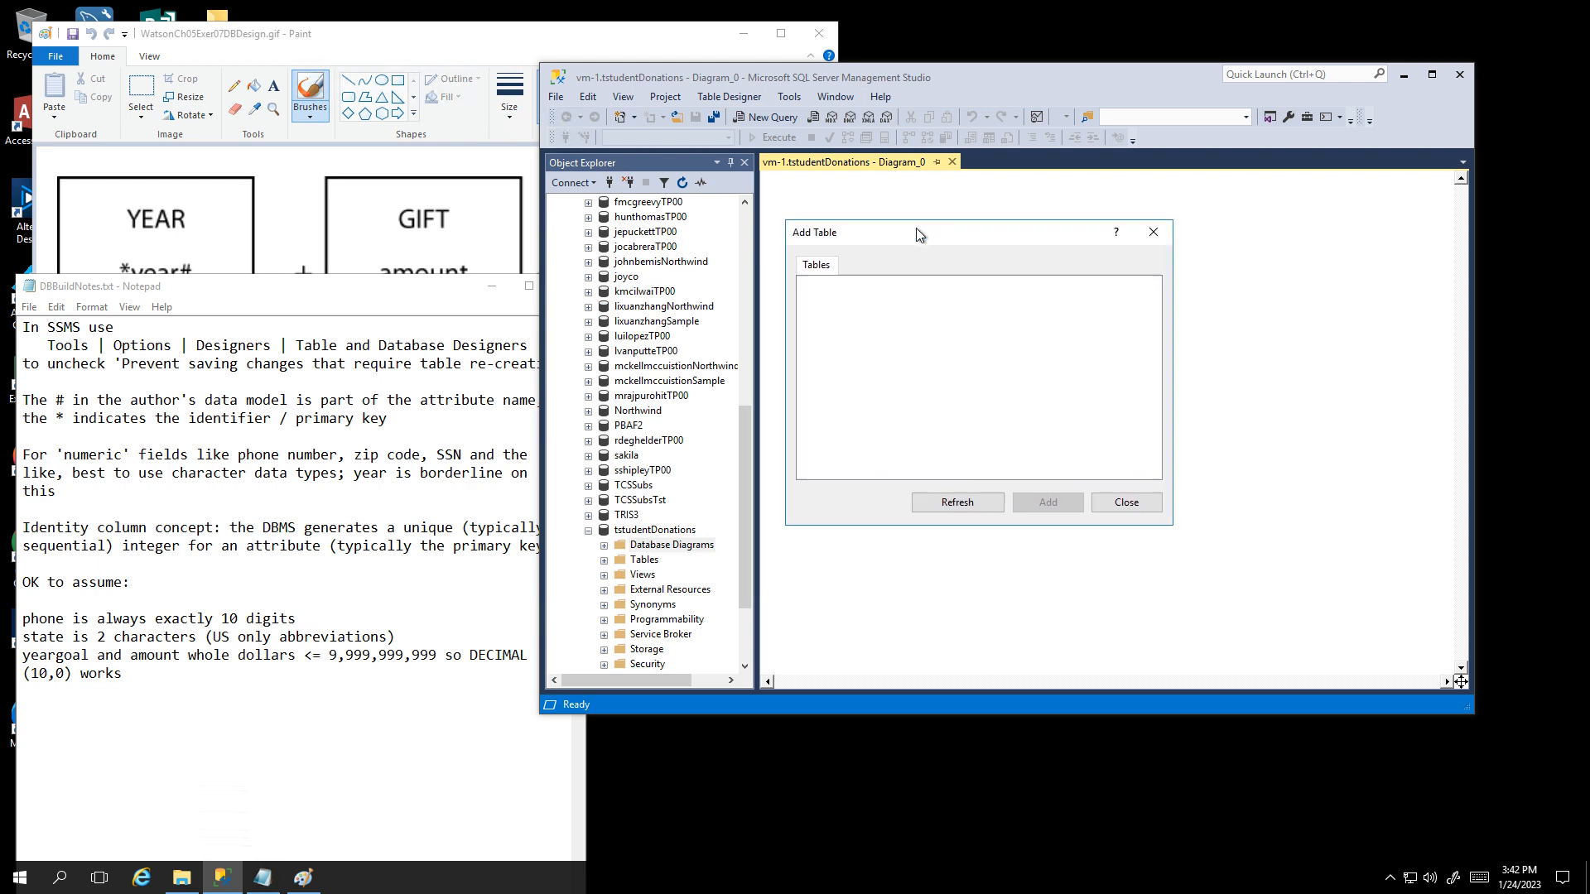
{"action": "left_click", "coordinate": [1124, 505]}
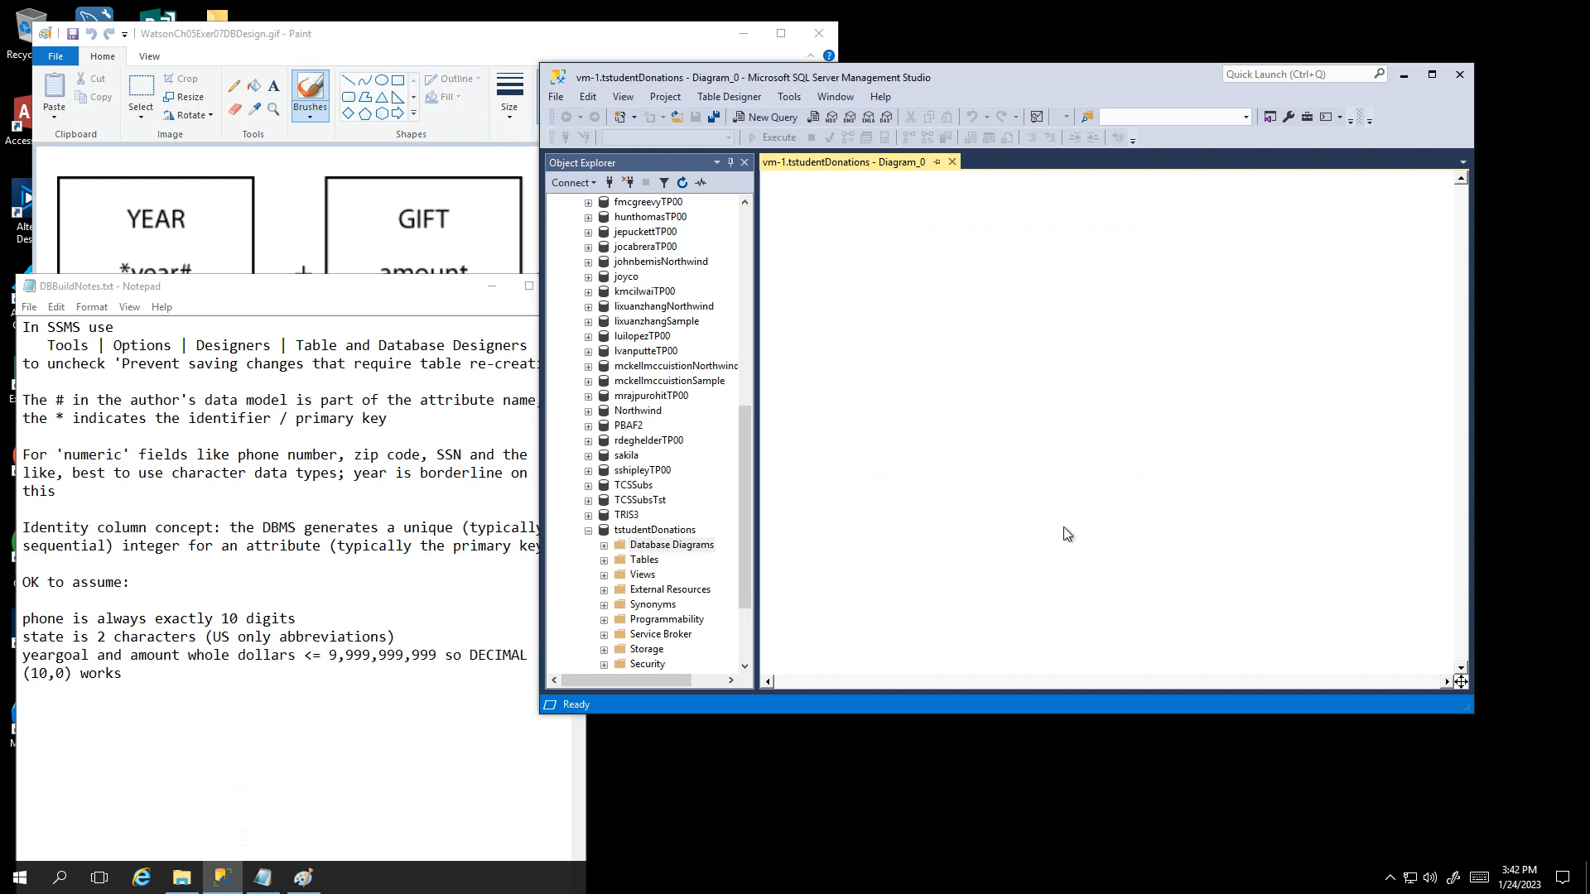
Step: Insert a new table in the diagram and name it Year
{"action": "right_click", "coordinate": [851, 289]}
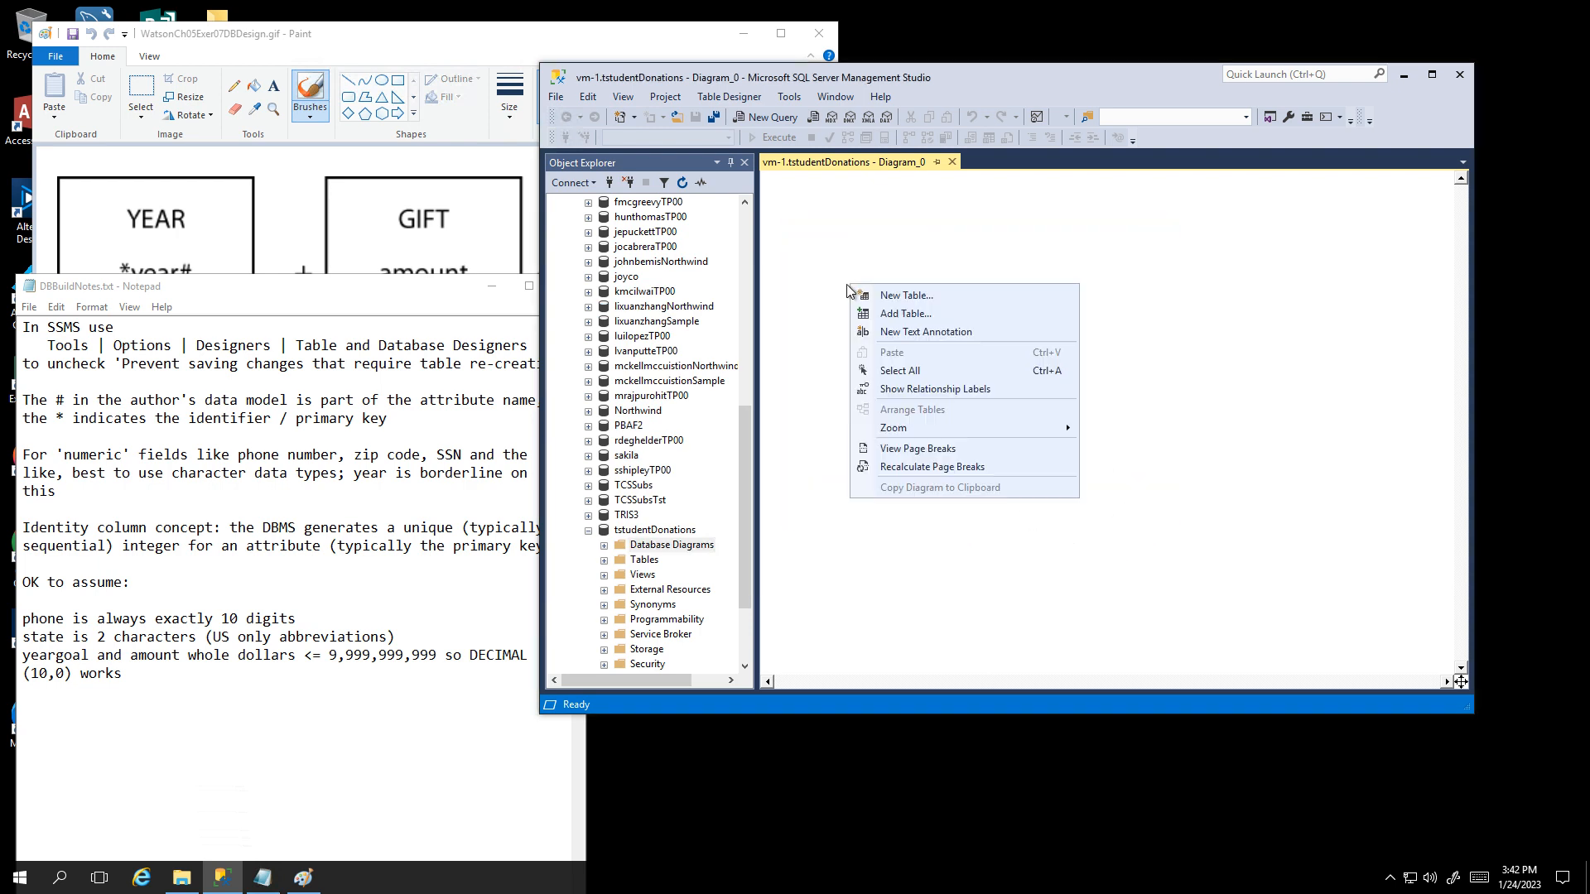
{"action": "left_click", "coordinate": [892, 296]}
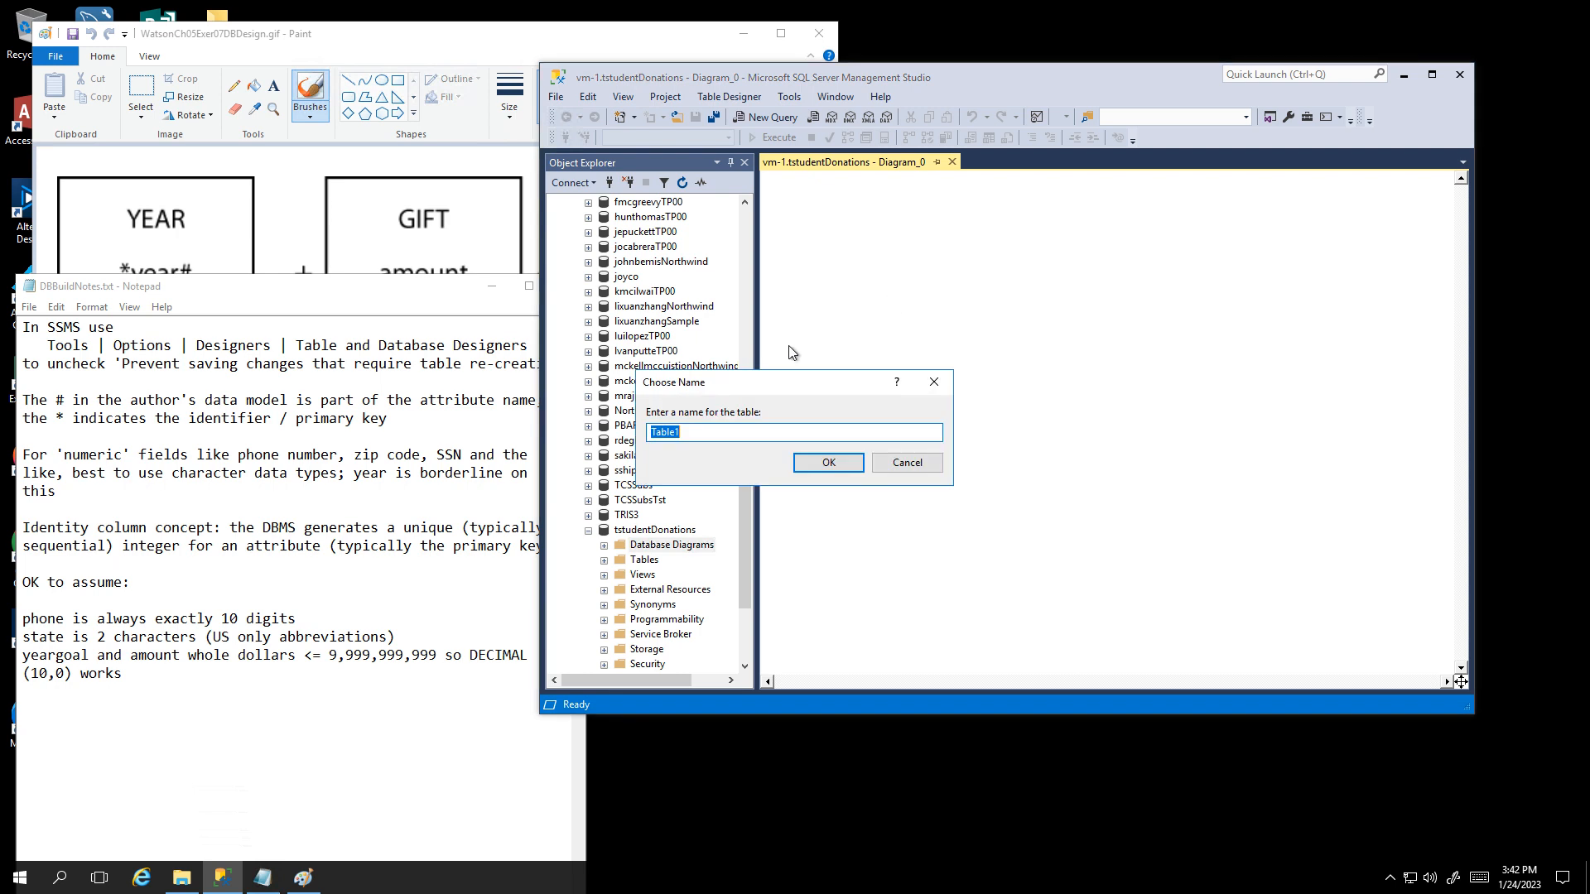
{"action": "left_click_drag", "start_coordinate": [762, 383], "coordinate": [889, 286]}
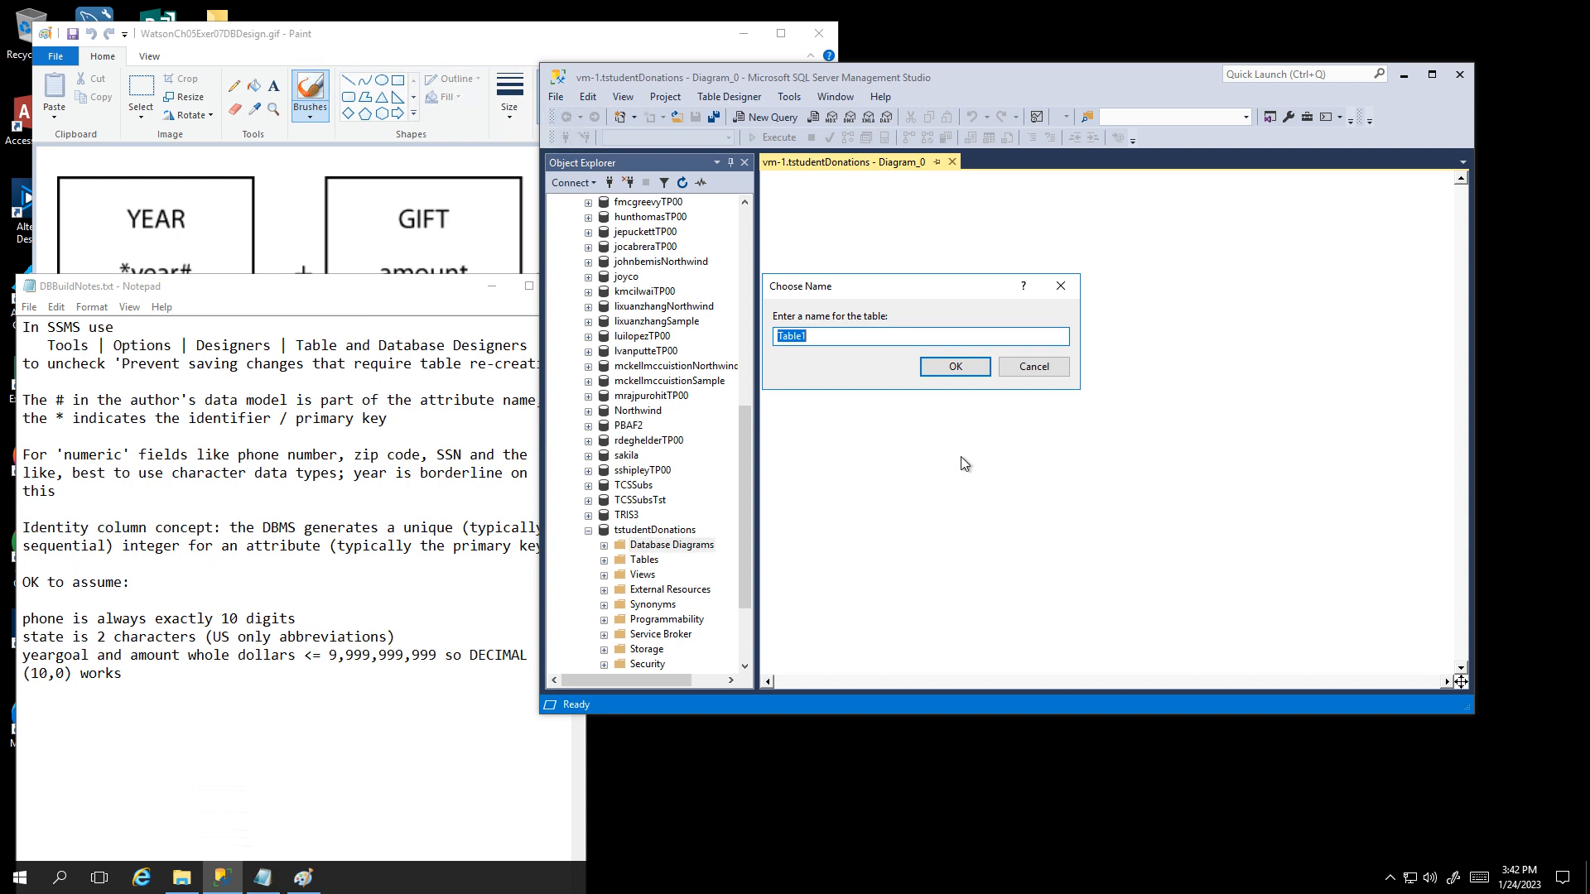
{"action": "type", "text": "Year"}
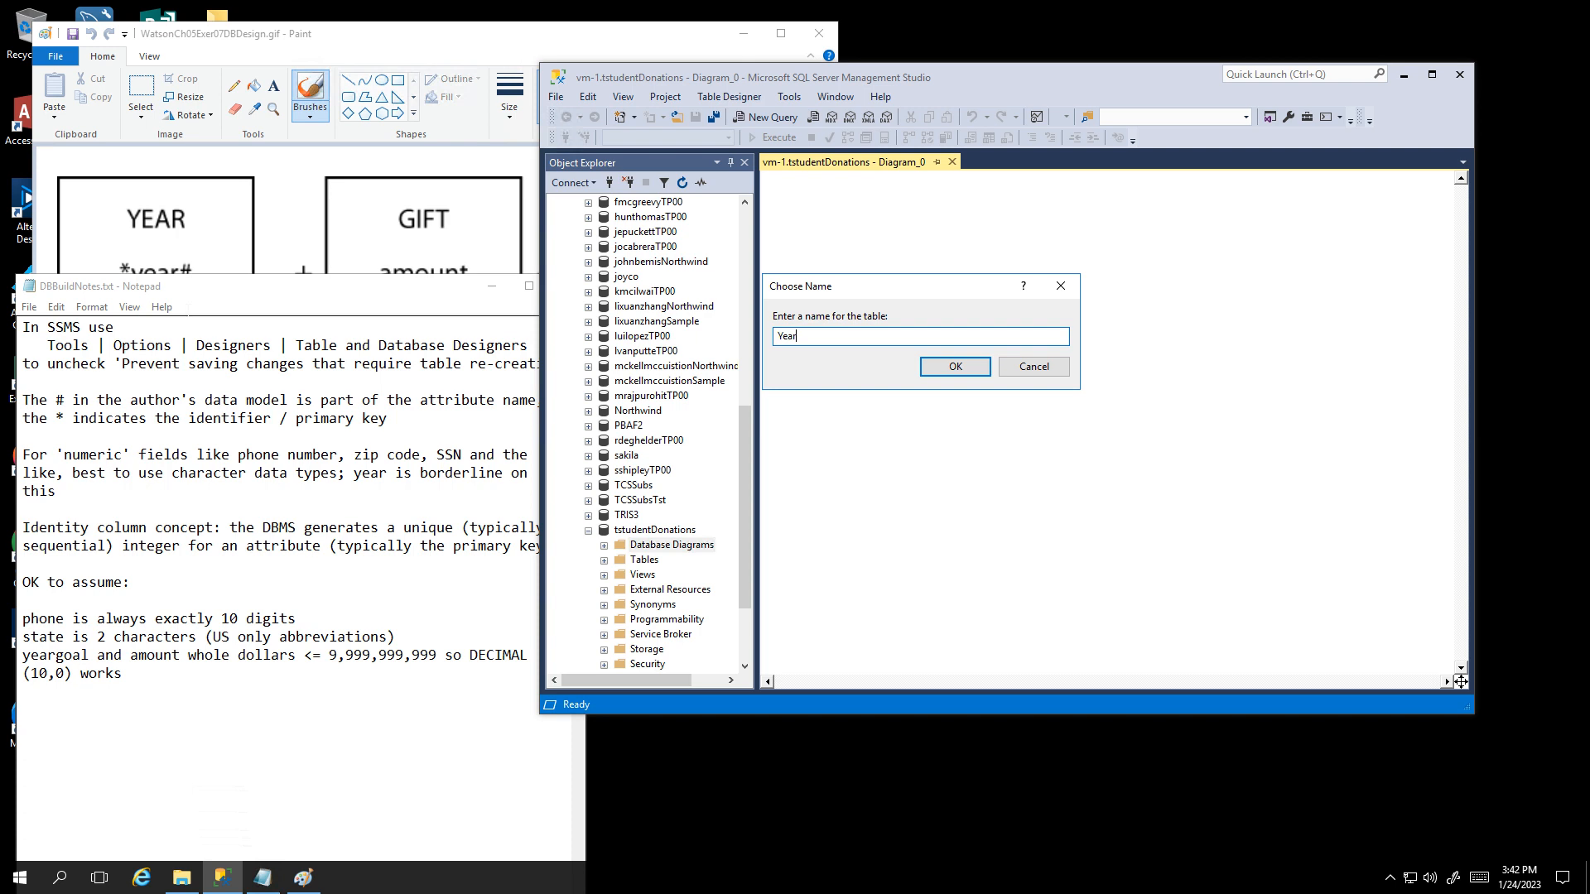
{"action": "left_click_drag", "start_coordinate": [210, 294], "coordinate": [212, 359]}
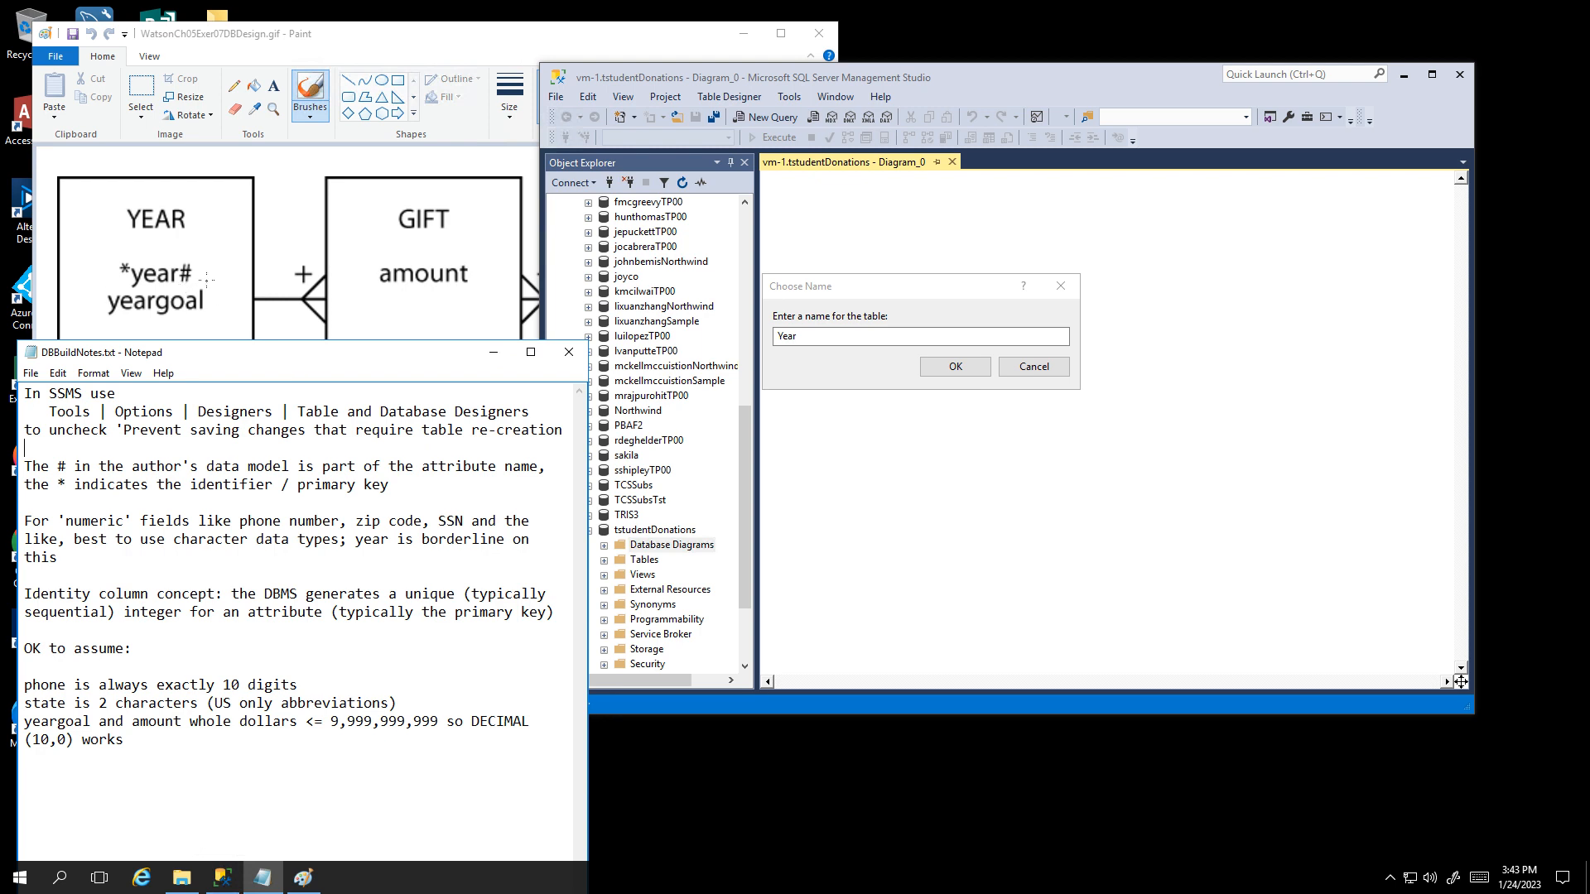
{"action": "left_click", "coordinate": [799, 337]}
{"action": "left_click", "coordinate": [936, 368]}
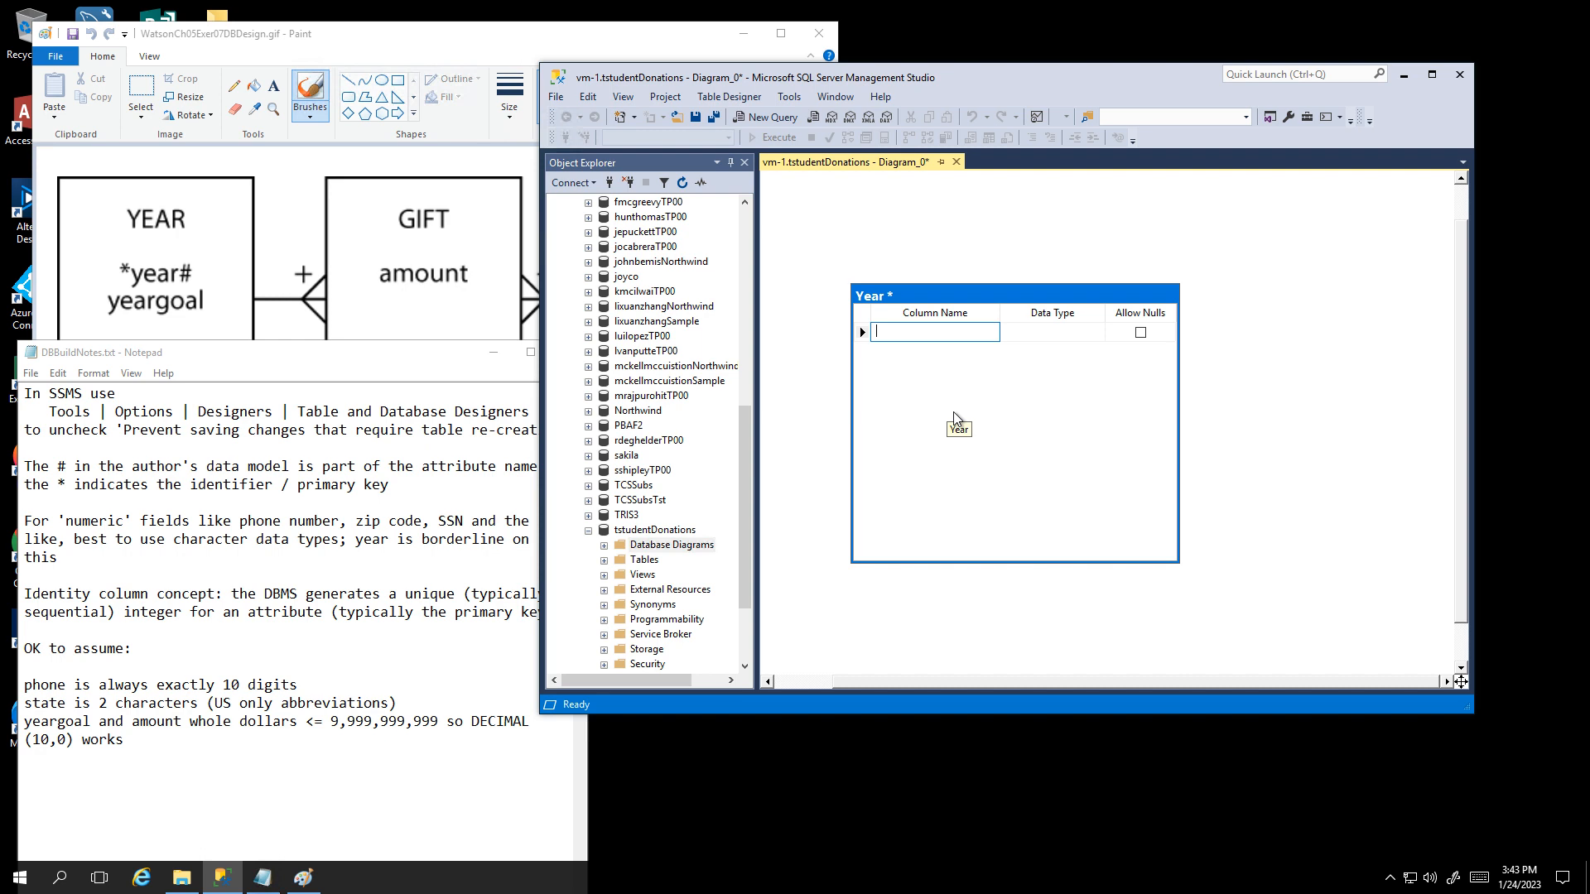
Step: Define year# as an int column and set it as Year's primary key
{"action": "left_click_drag", "start_coordinate": [915, 294], "coordinate": [905, 271]}
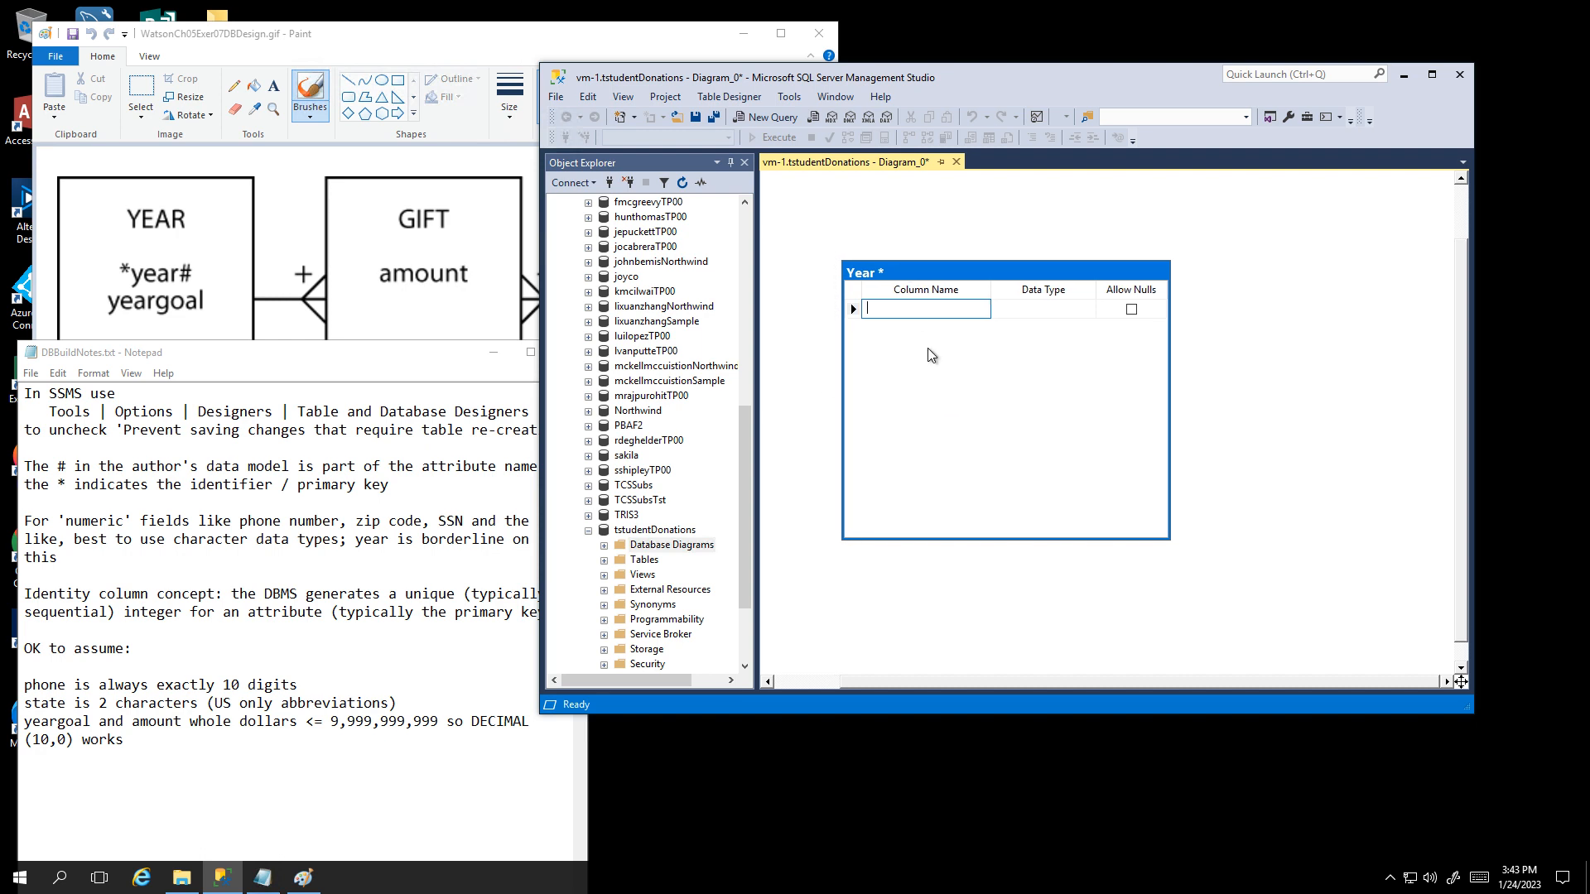
{"action": "type", "text": "year#"}
{"action": "key", "text": "Tab"}
{"action": "type", "text": "in"}
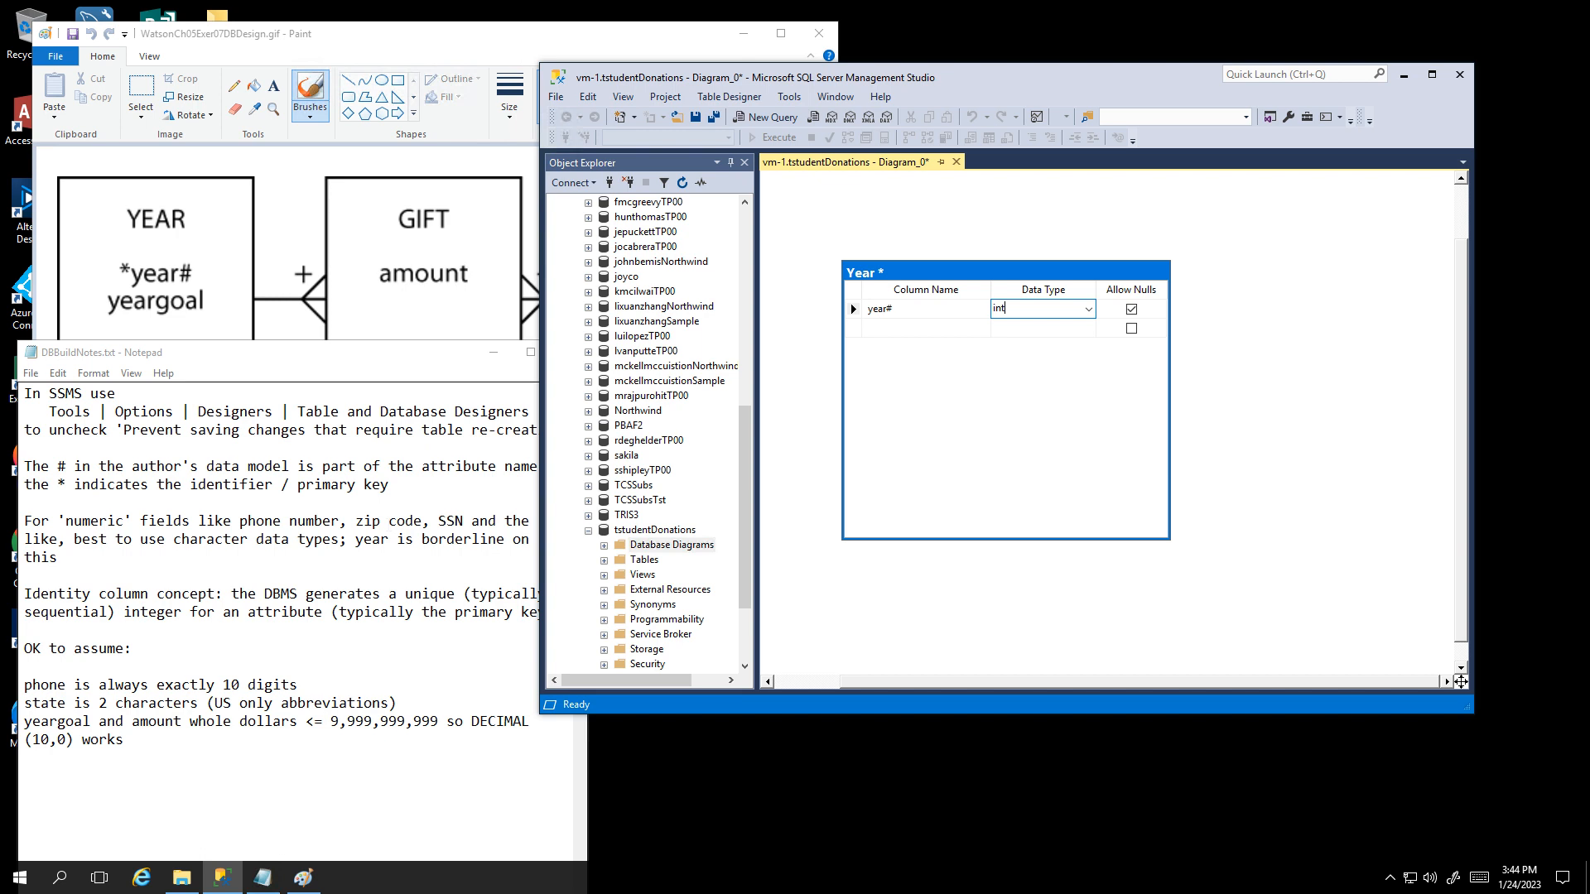
{"action": "key", "text": "Tab"}
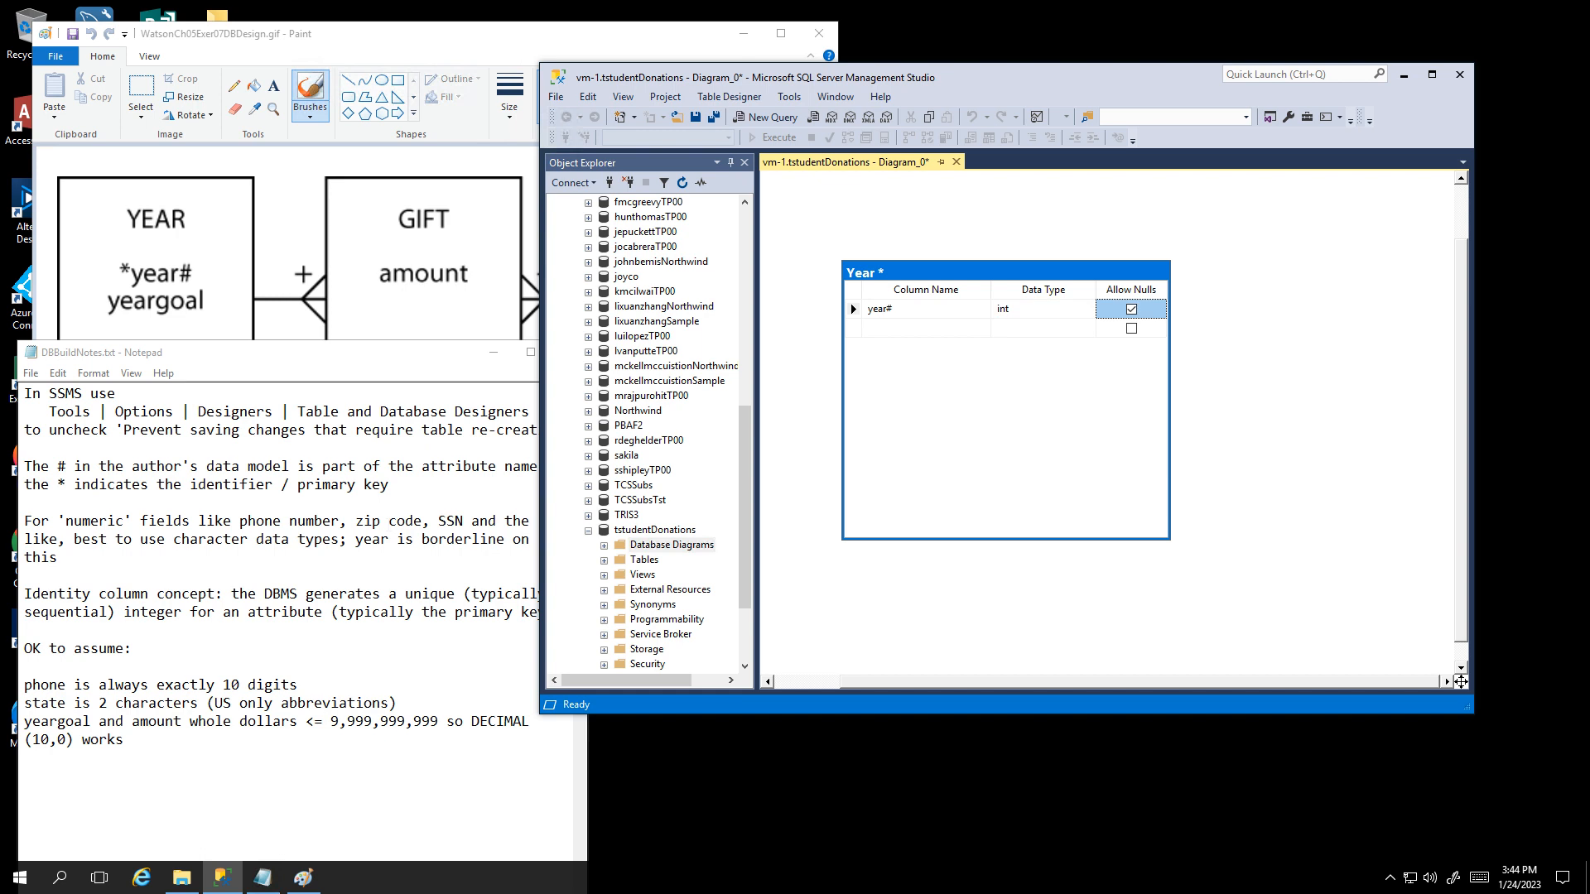
{"action": "left_click", "coordinate": [854, 310]}
{"action": "right_click", "coordinate": [854, 309]}
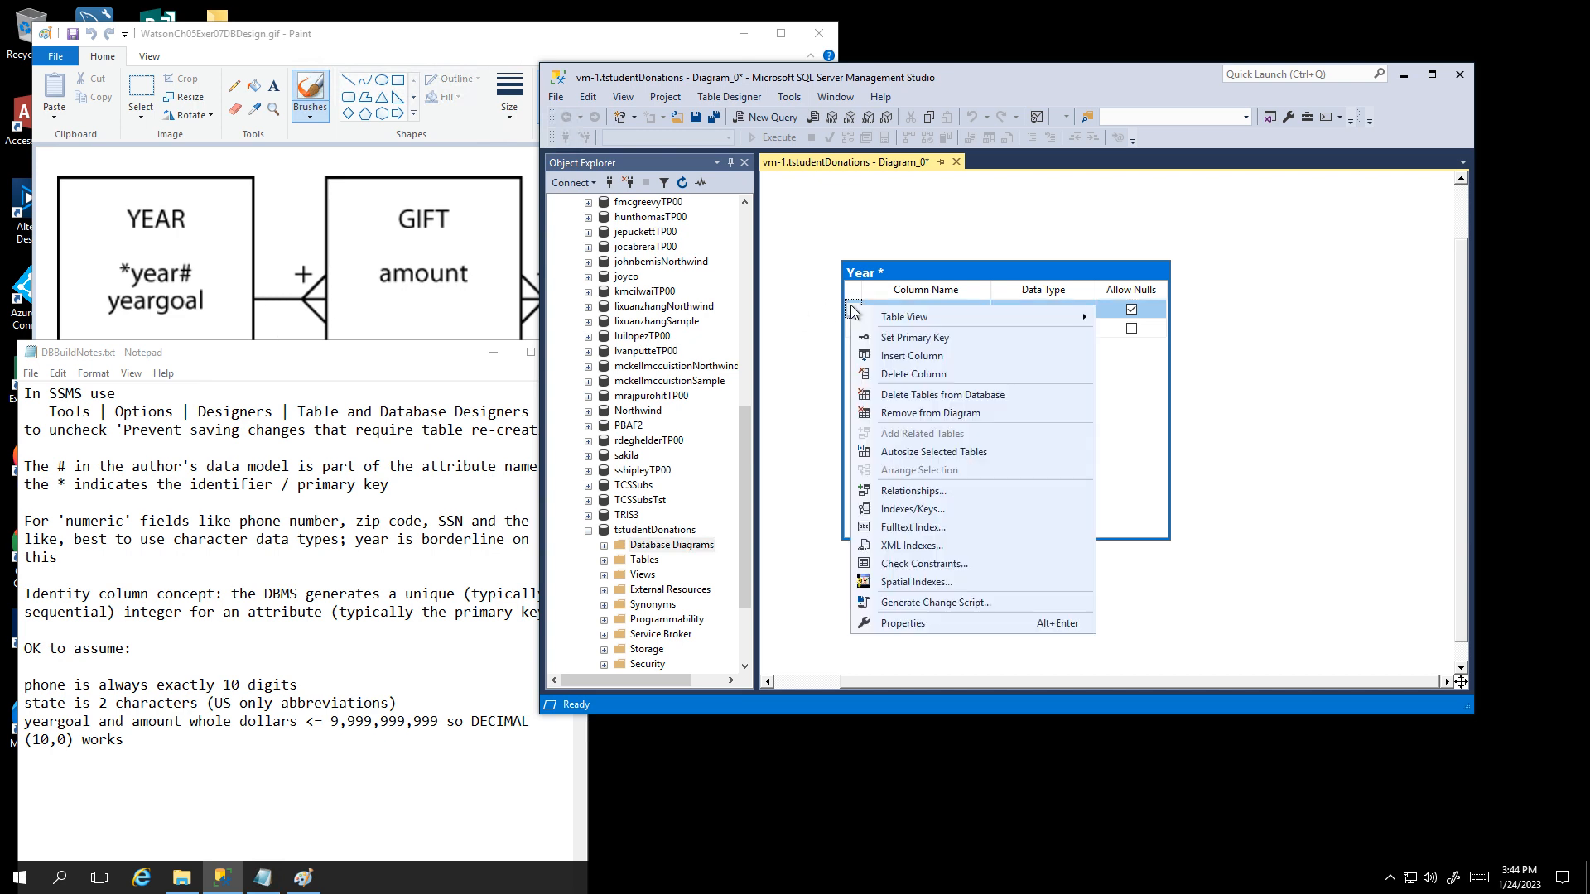
{"action": "left_click", "coordinate": [884, 343]}
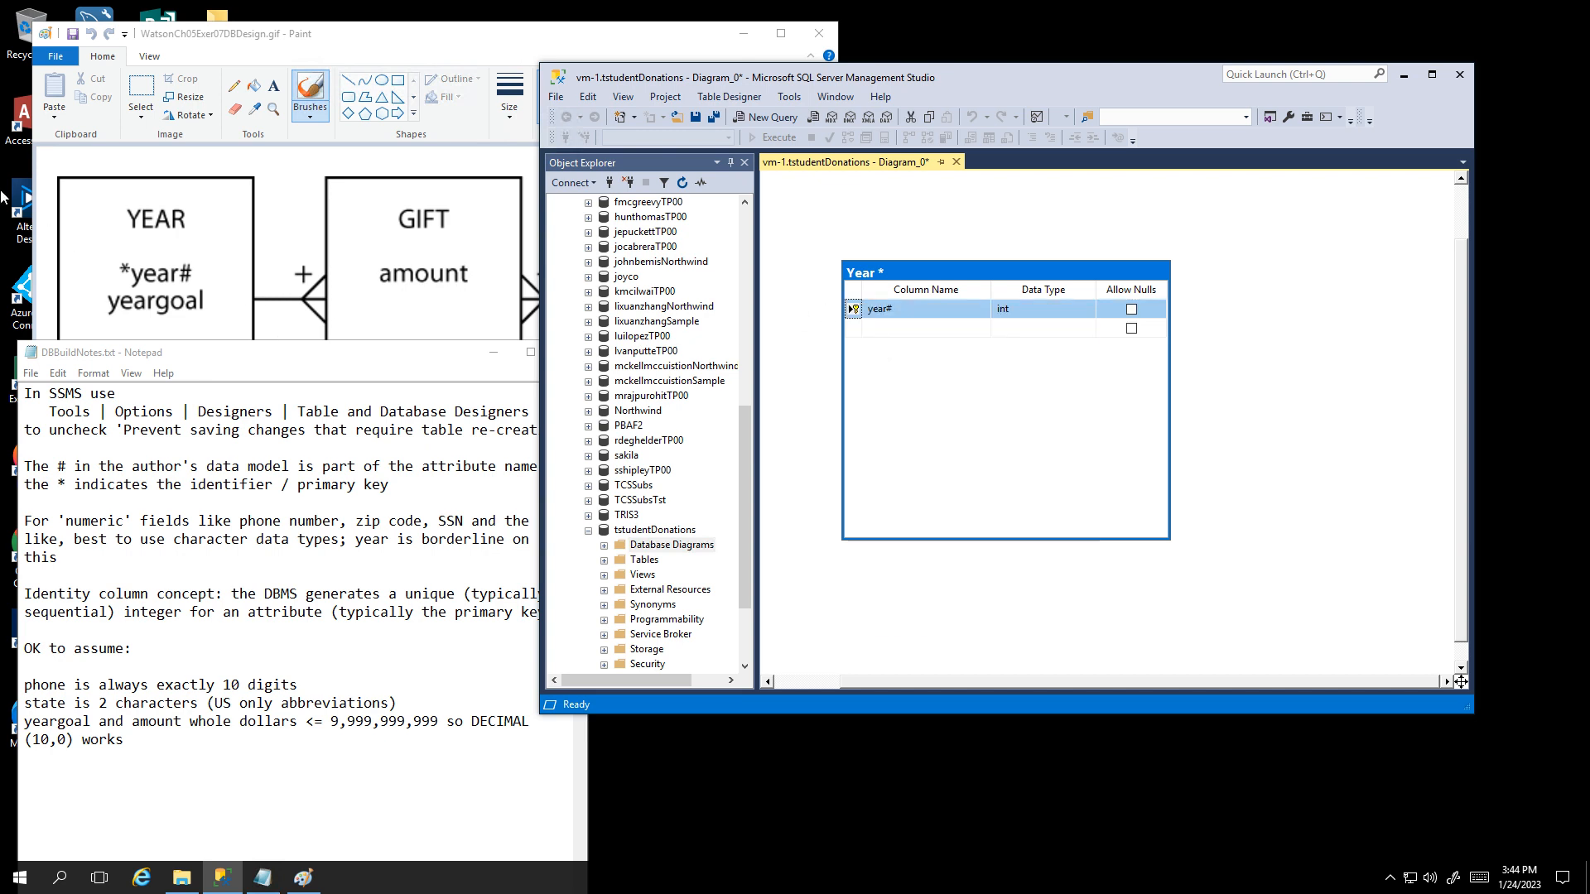
Step: Add a yeargoal column with data type money and Allow Nulls unchecked
{"action": "left_click", "coordinate": [914, 330]}
{"action": "type", "text": "yeargoal"}
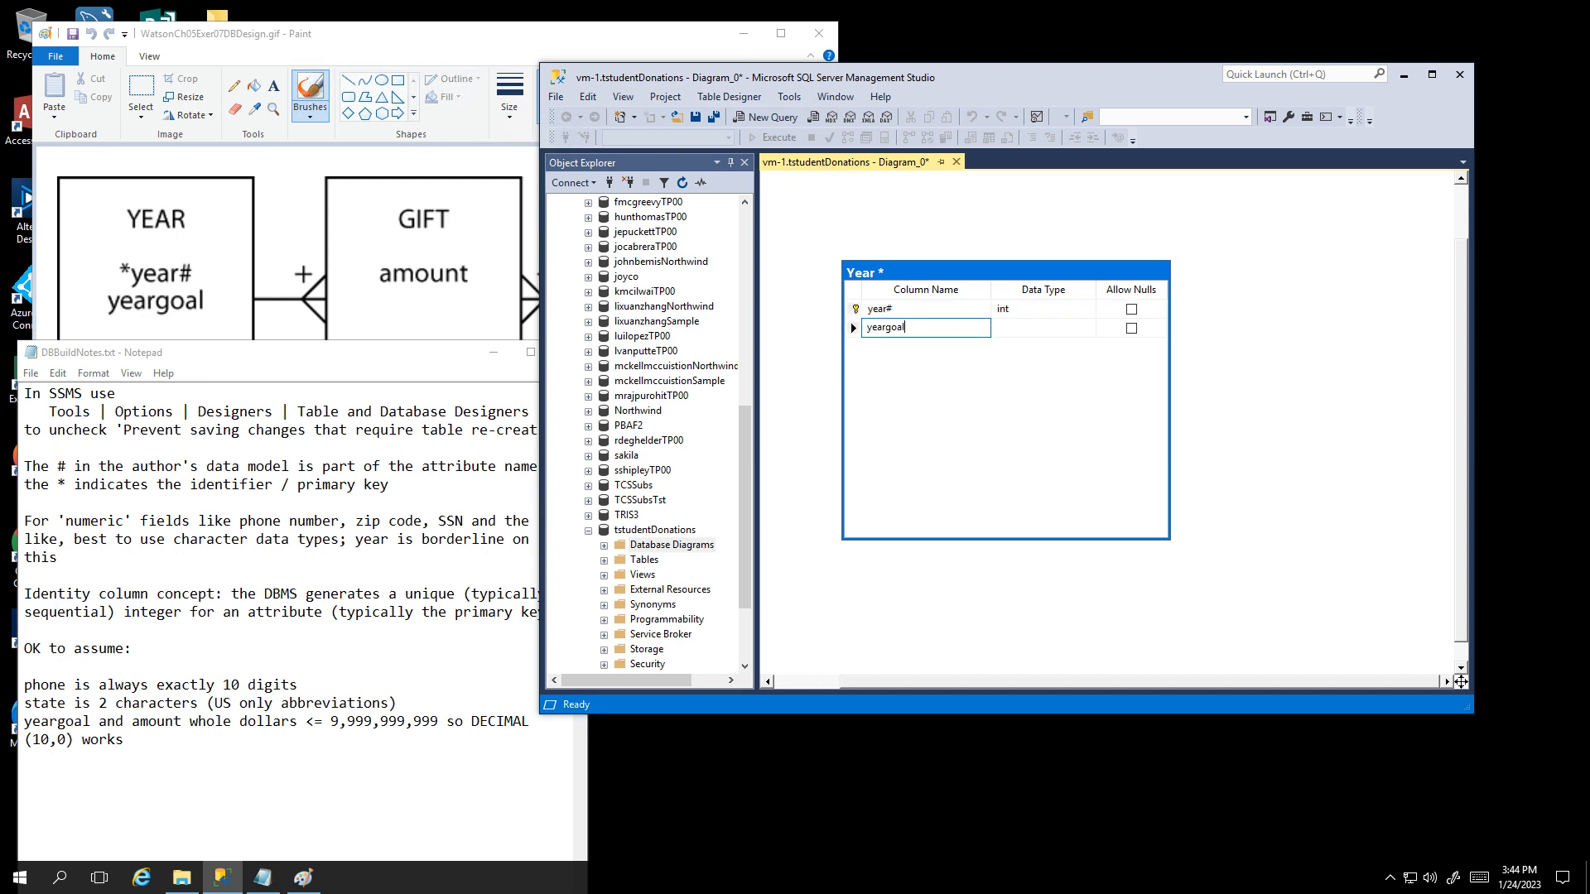
{"action": "key", "text": "Tab"}
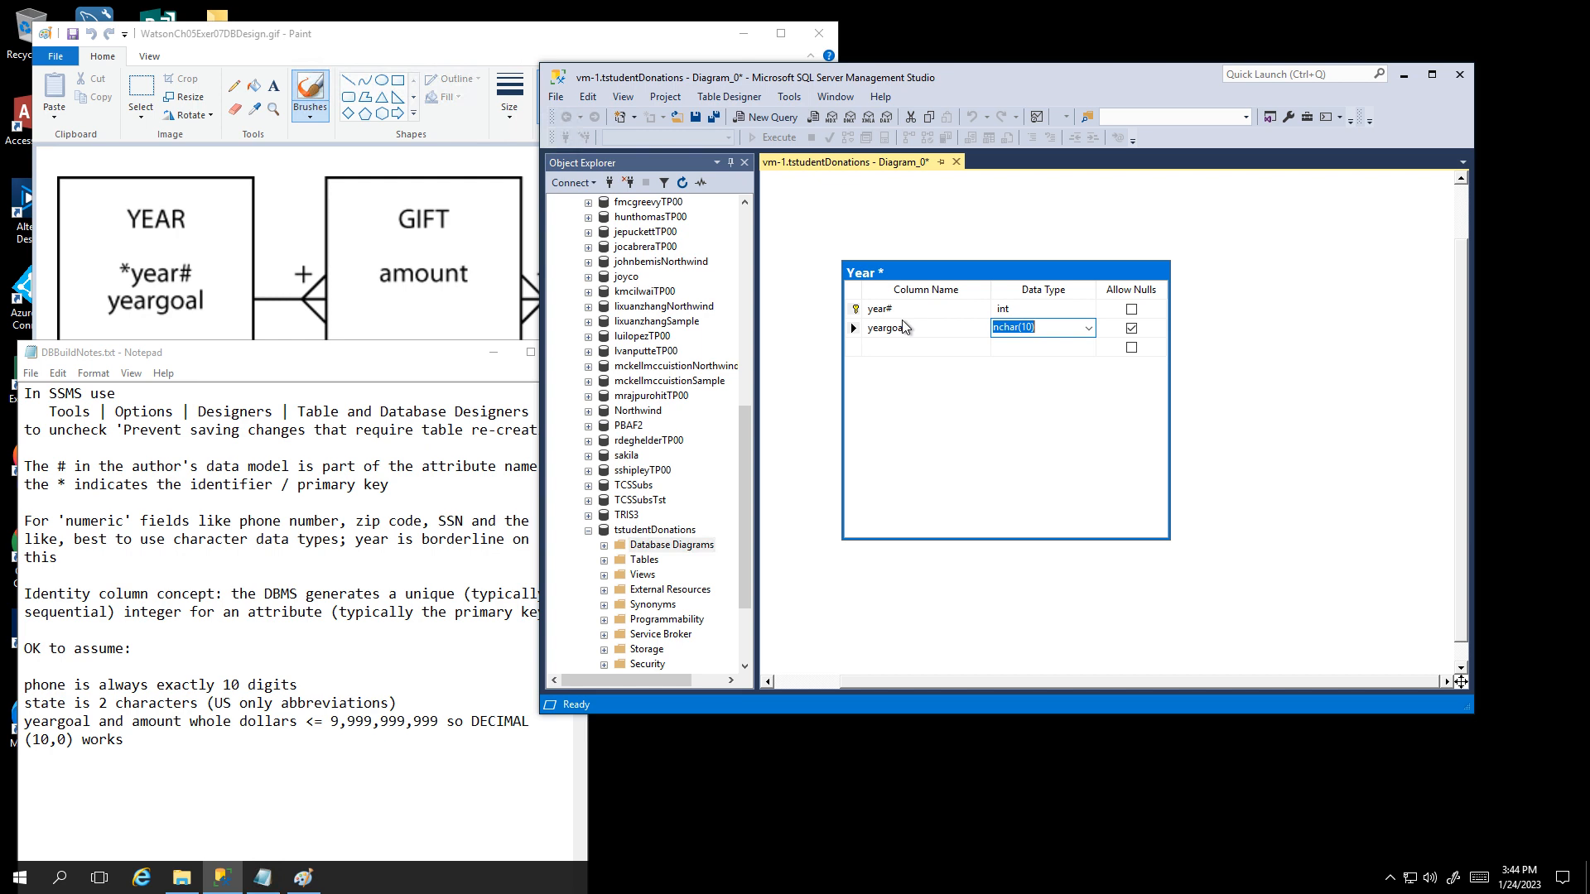
{"action": "type", "text": "money"}
{"action": "key", "text": "Tab"}
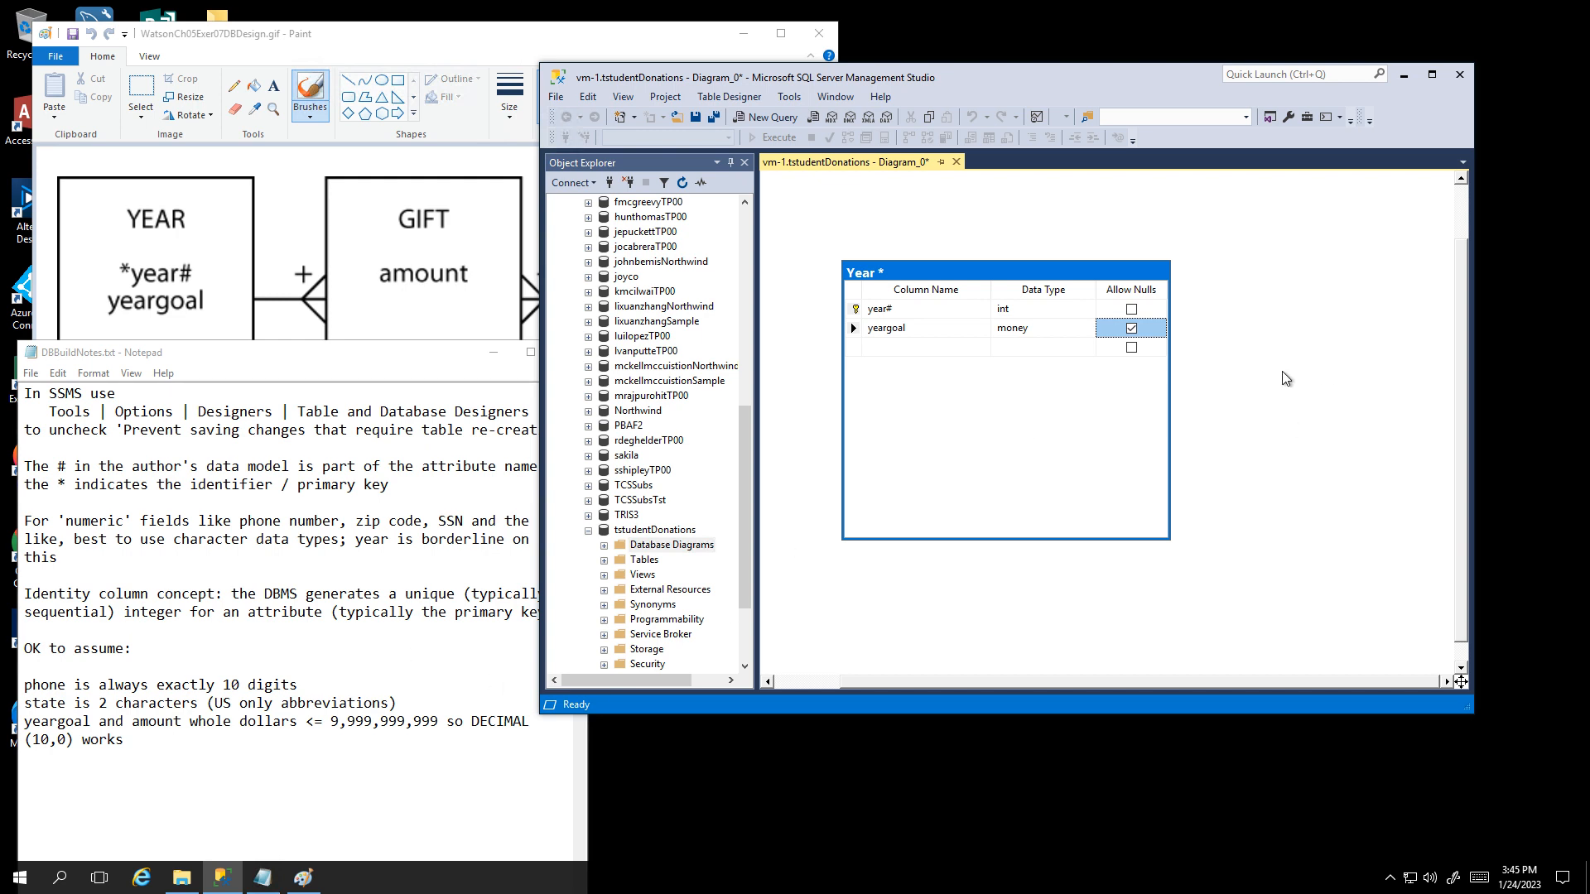
{"action": "left_click", "coordinate": [1132, 328]}
Step: Save the diagram as ERD and move the Year table toward the top-left
{"action": "left_click", "coordinate": [694, 117]}
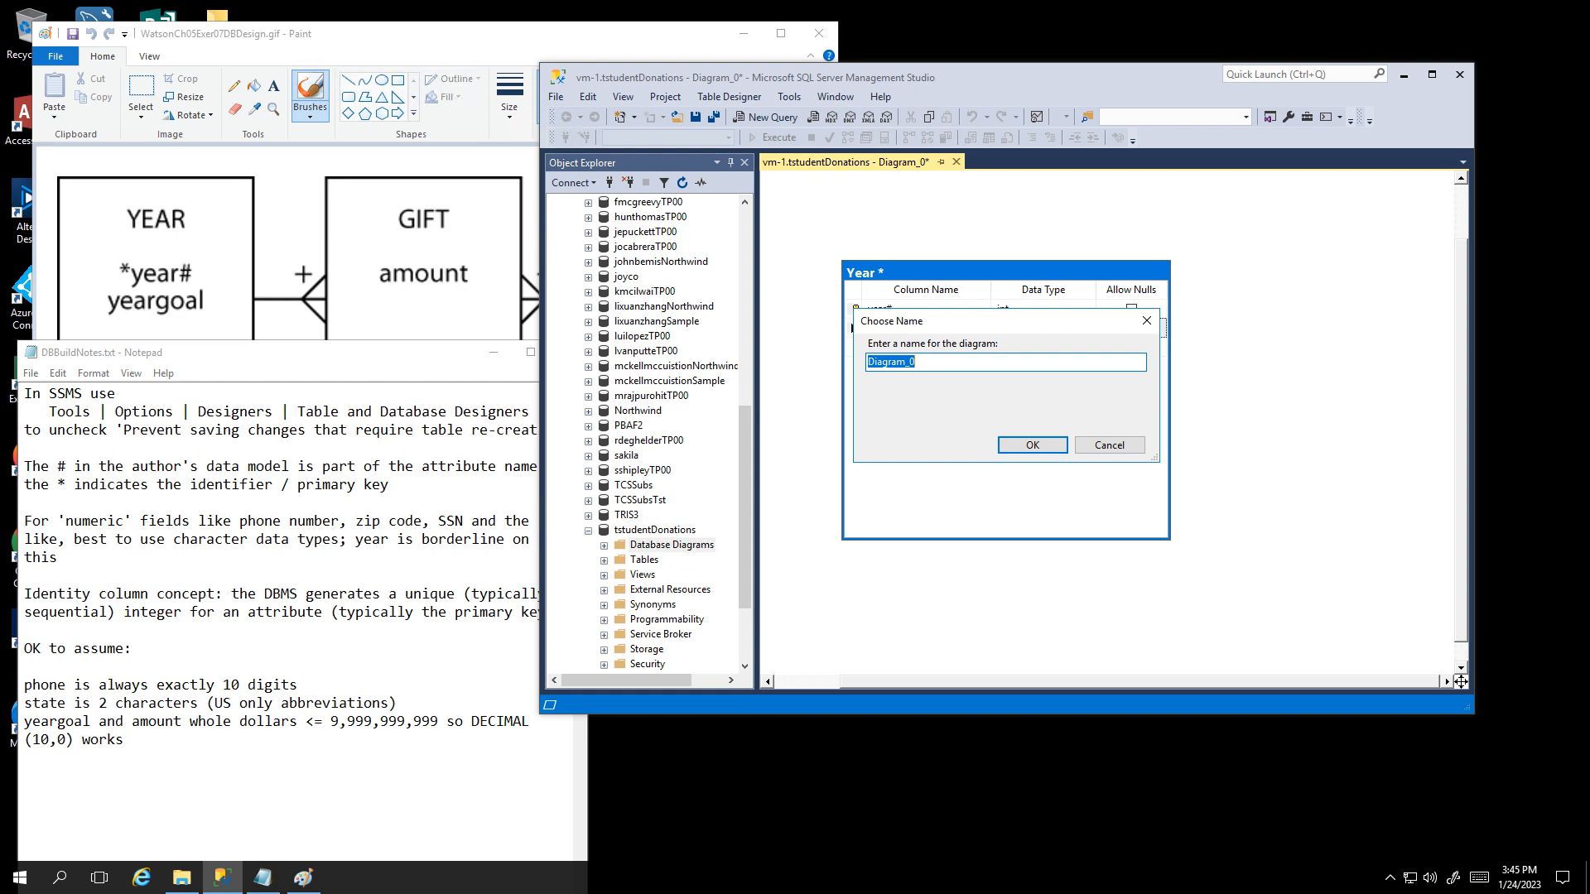
{"action": "type", "text": "ERD"}
{"action": "left_click", "coordinate": [1026, 446]}
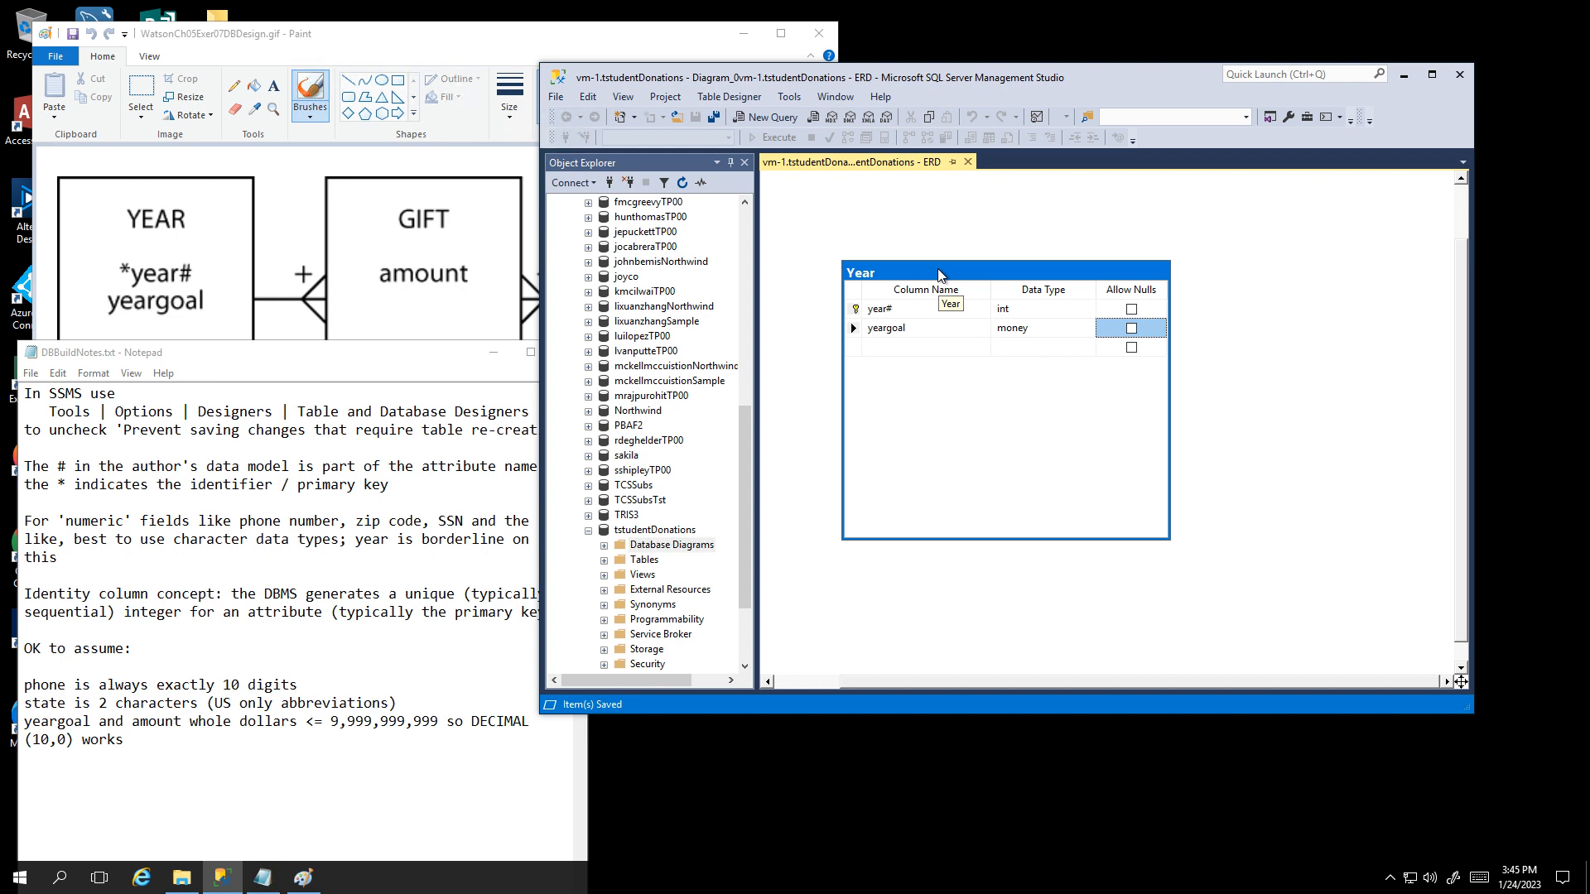
{"action": "left_click_drag", "start_coordinate": [938, 268], "coordinate": [900, 212]}
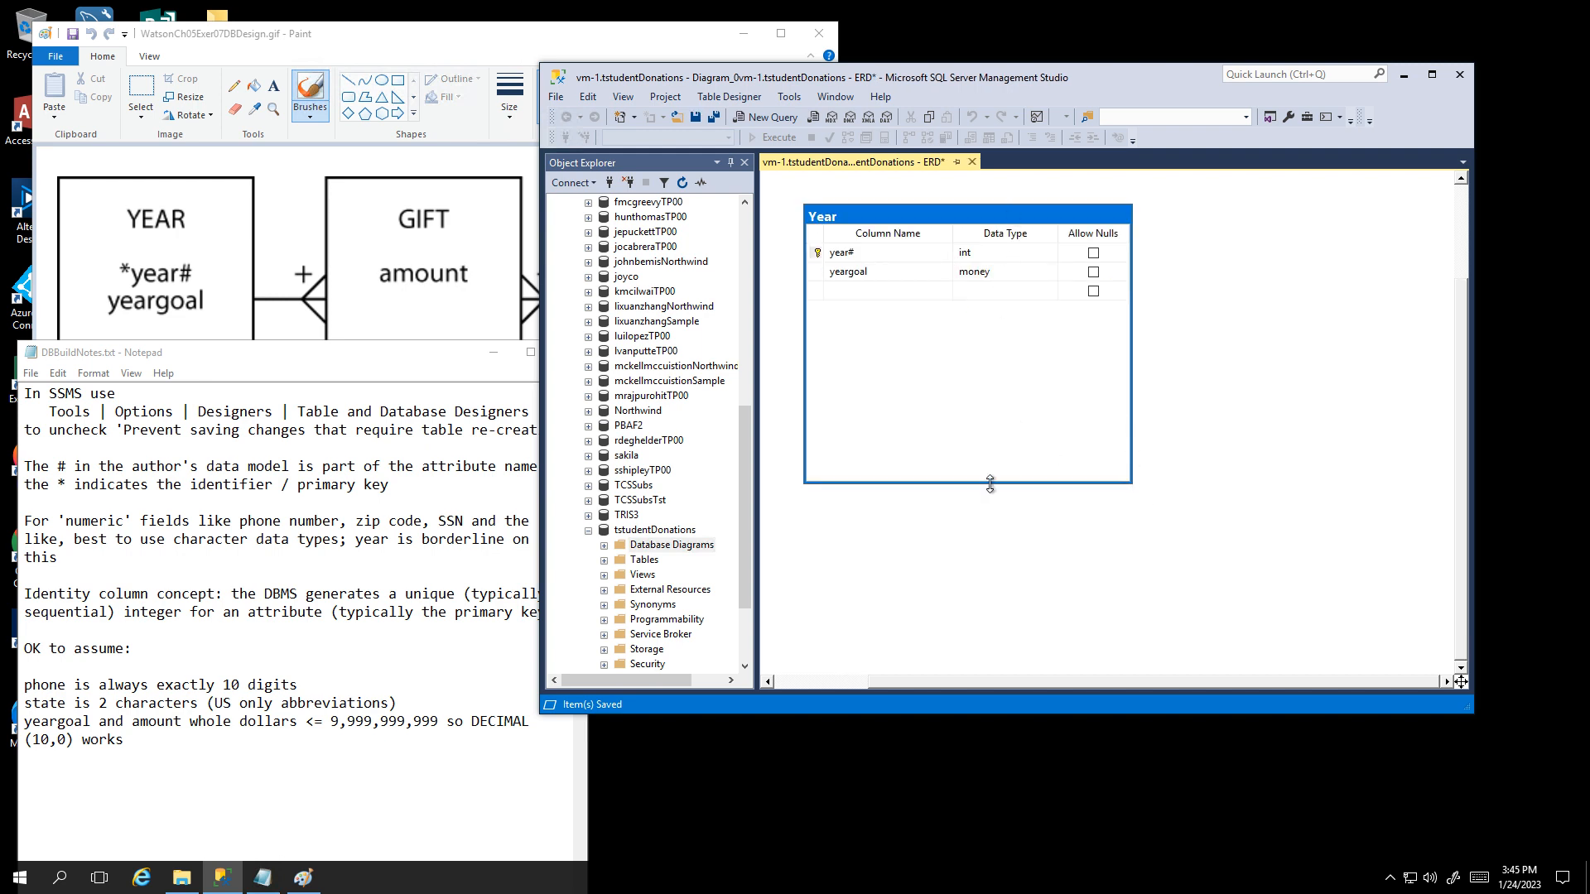
Step: Resize the Year table to its two rows and expand Tables to show dbo.Year
{"action": "left_click_drag", "start_coordinate": [991, 484], "coordinate": [987, 312]}
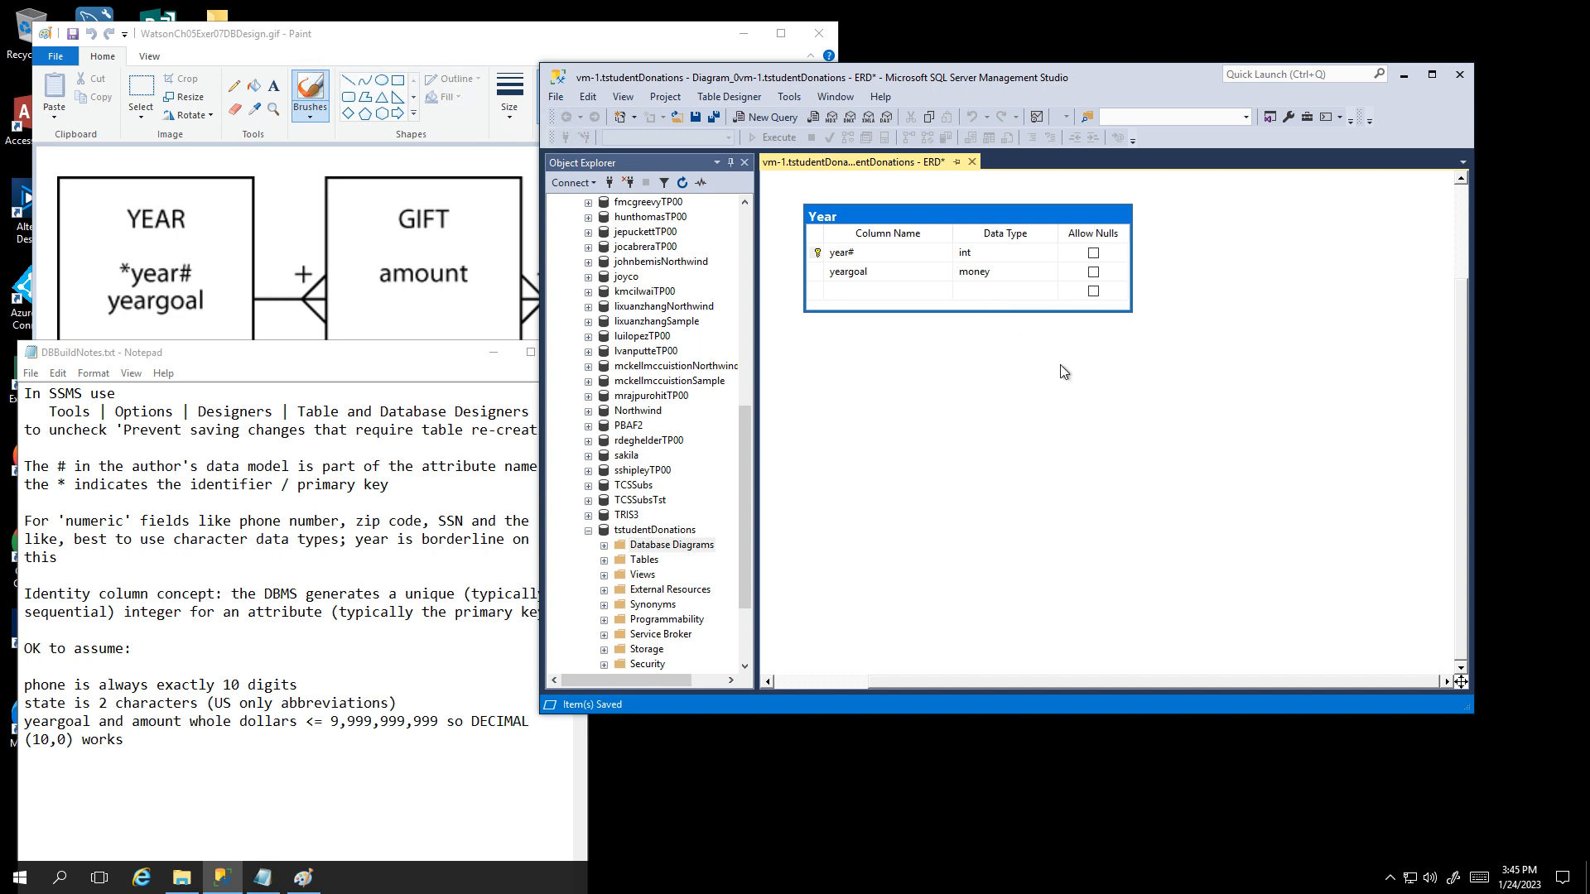
{"action": "left_click", "coordinate": [605, 560]}
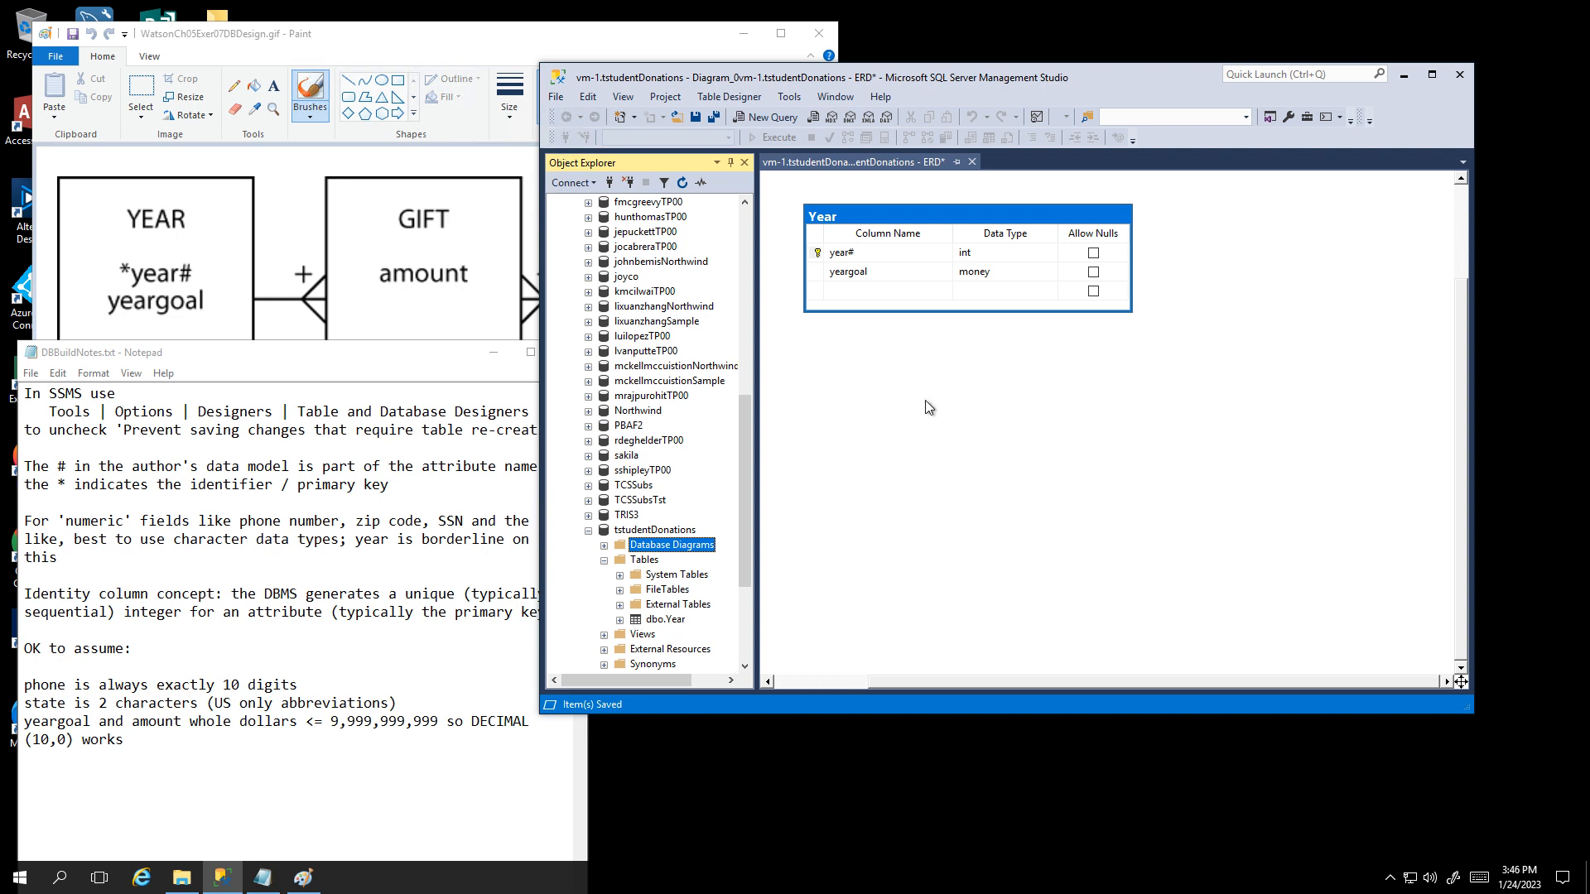
{"action": "right_click", "coordinate": [924, 253]}
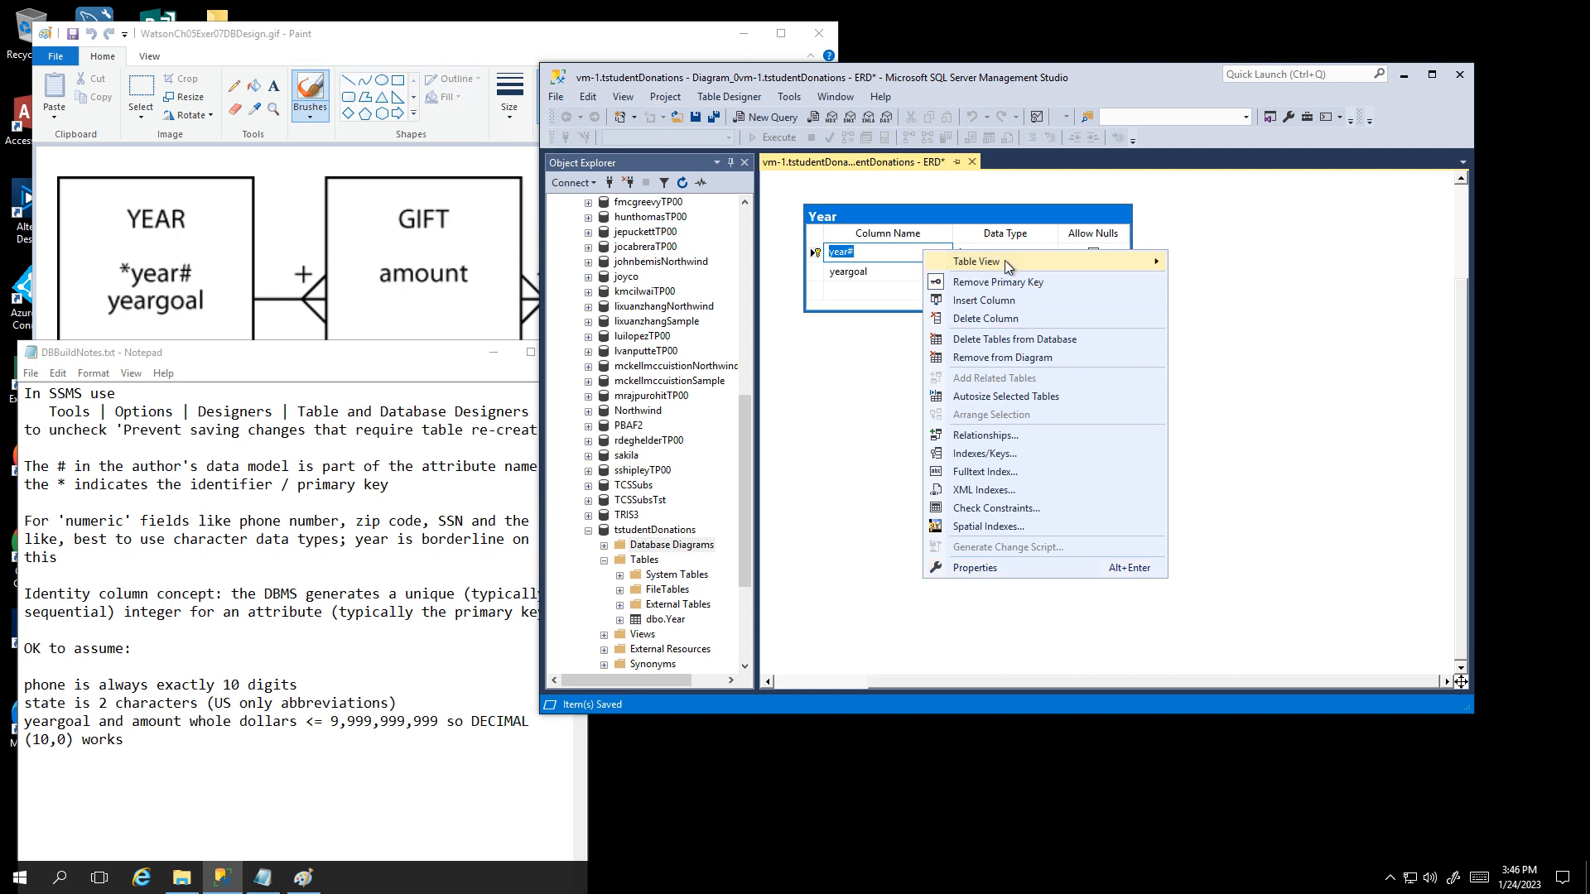
{"action": "mouse_move", "coordinate": [1004, 258]}
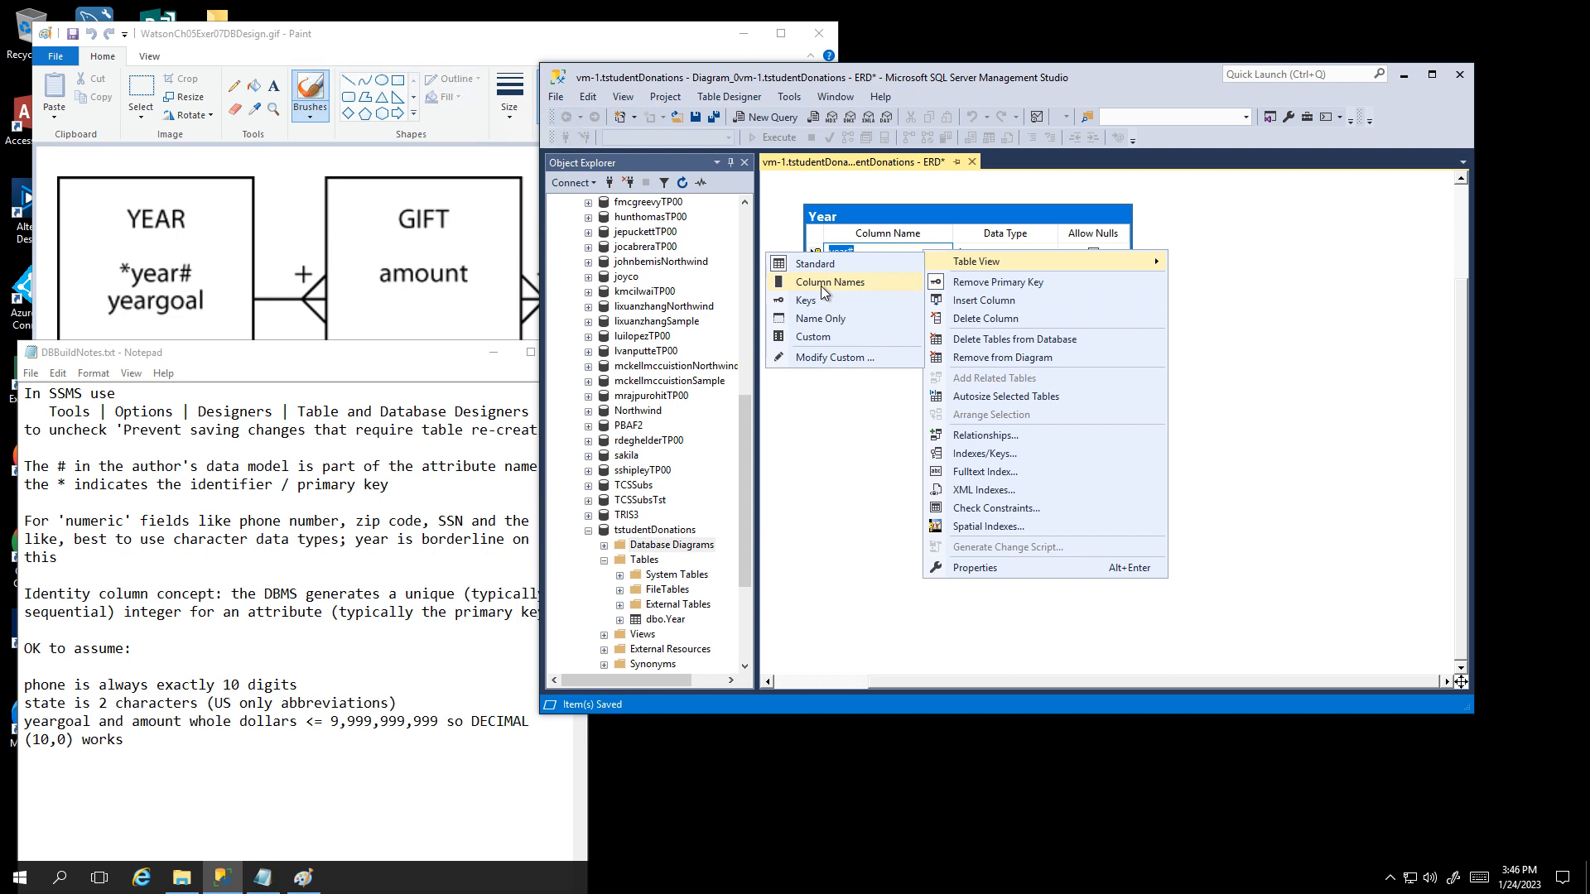
{"action": "left_click", "coordinate": [824, 323]}
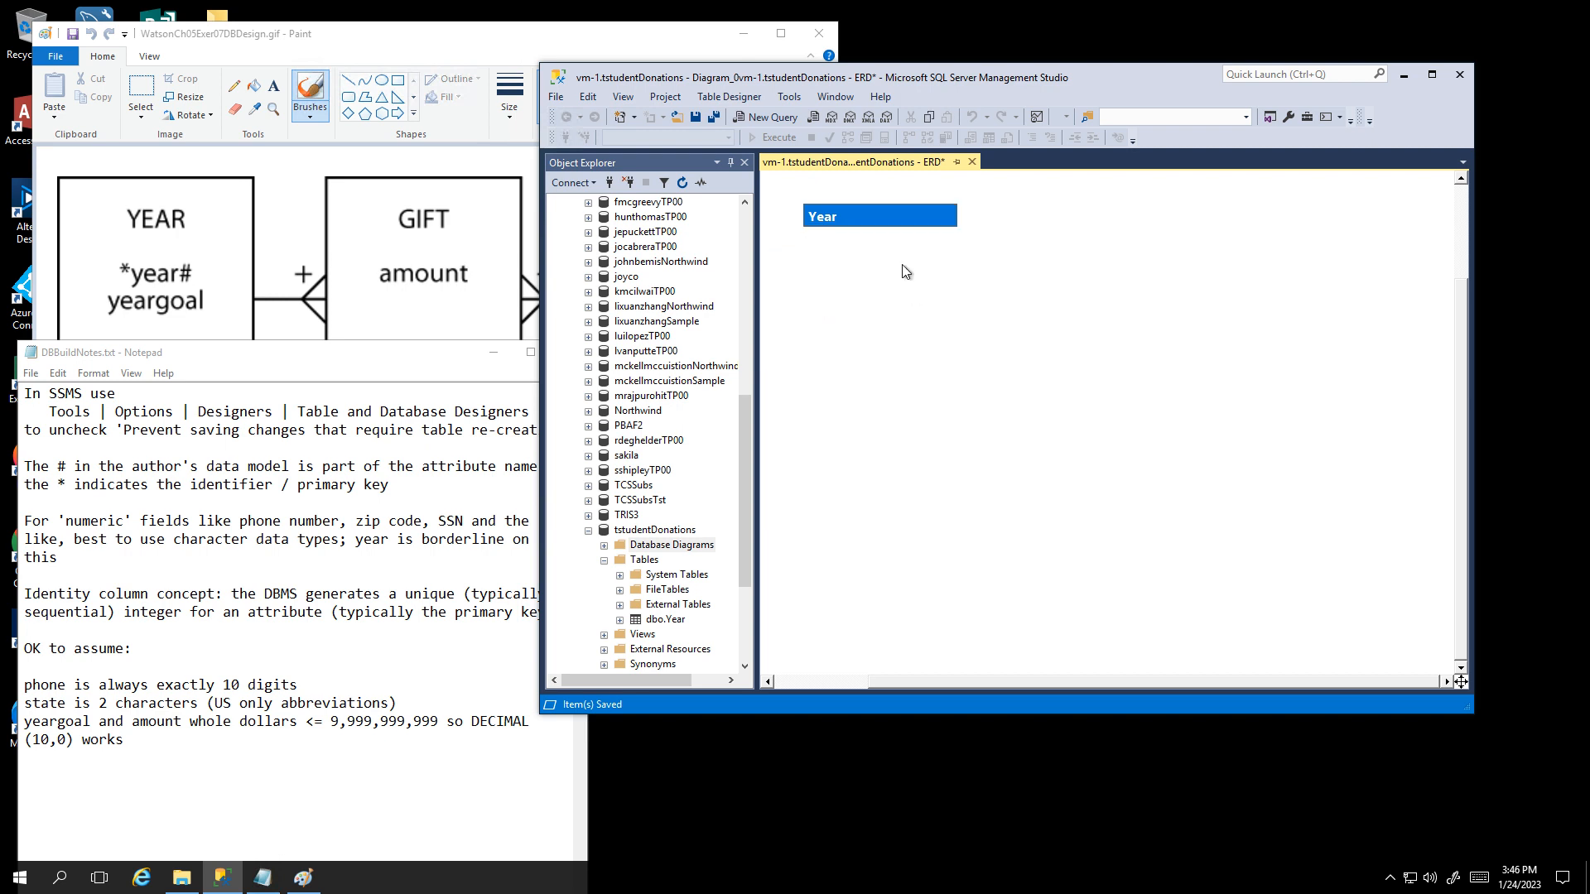
{"action": "right_click", "coordinate": [884, 217]}
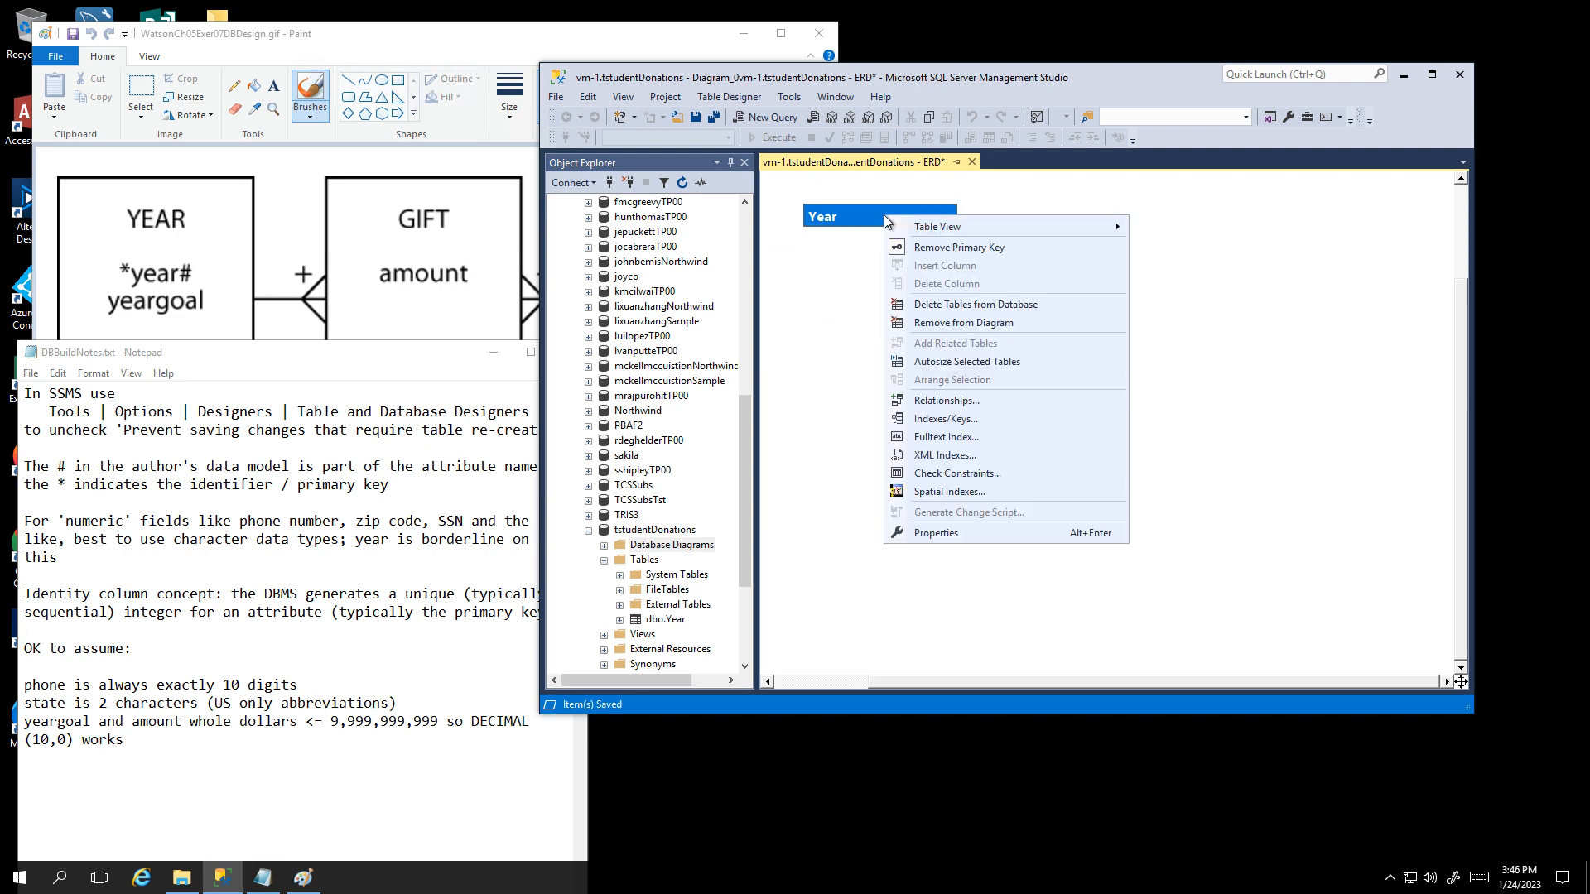
{"action": "mouse_move", "coordinate": [919, 226]}
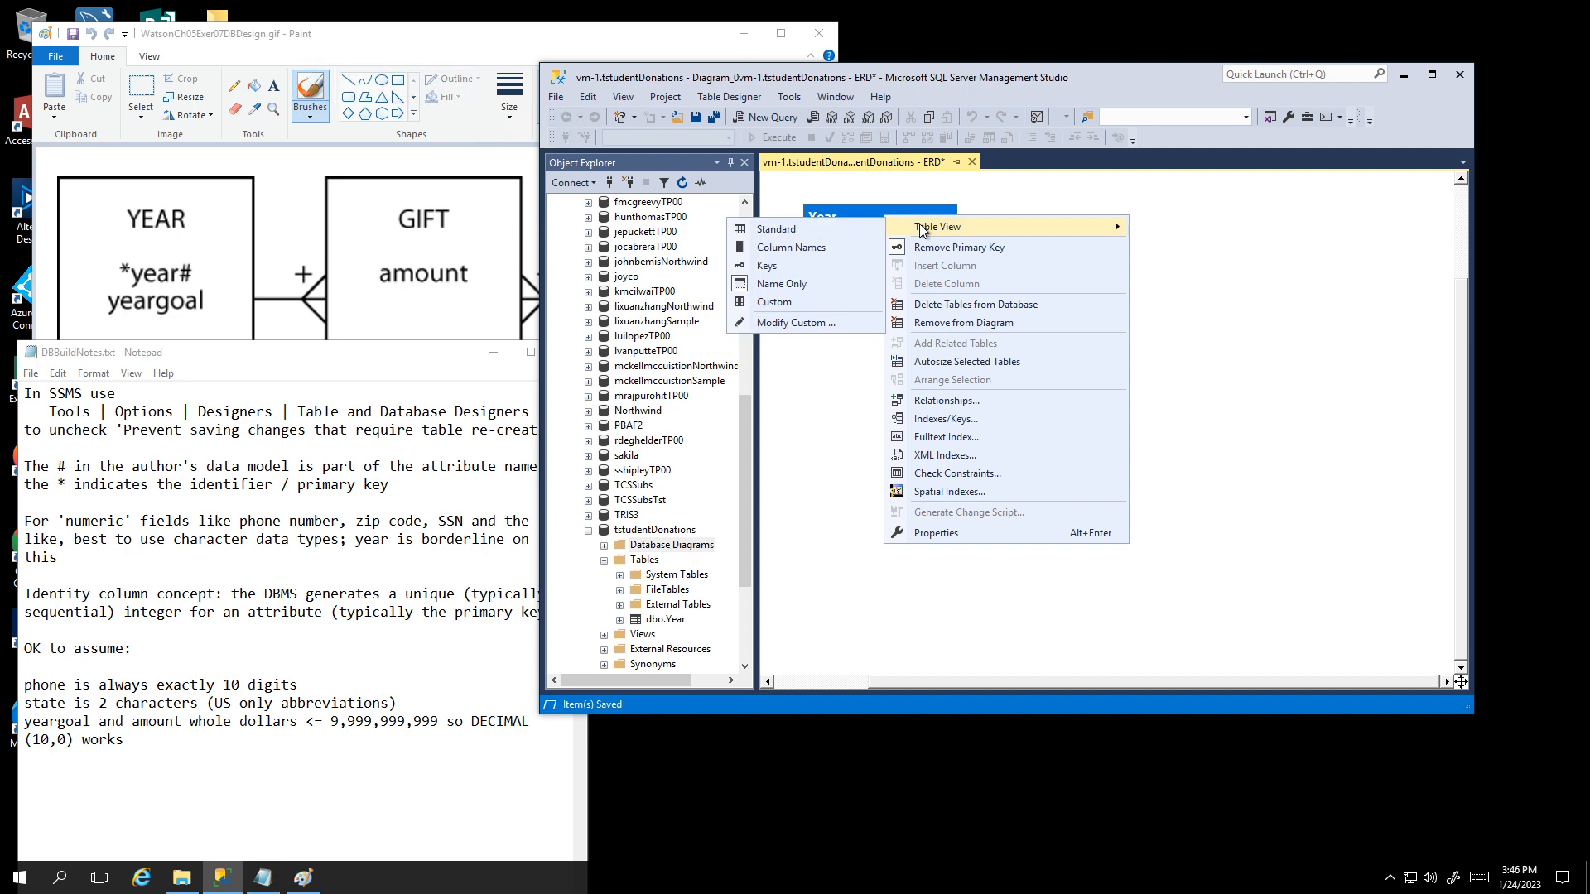
{"action": "left_click", "coordinate": [791, 246]}
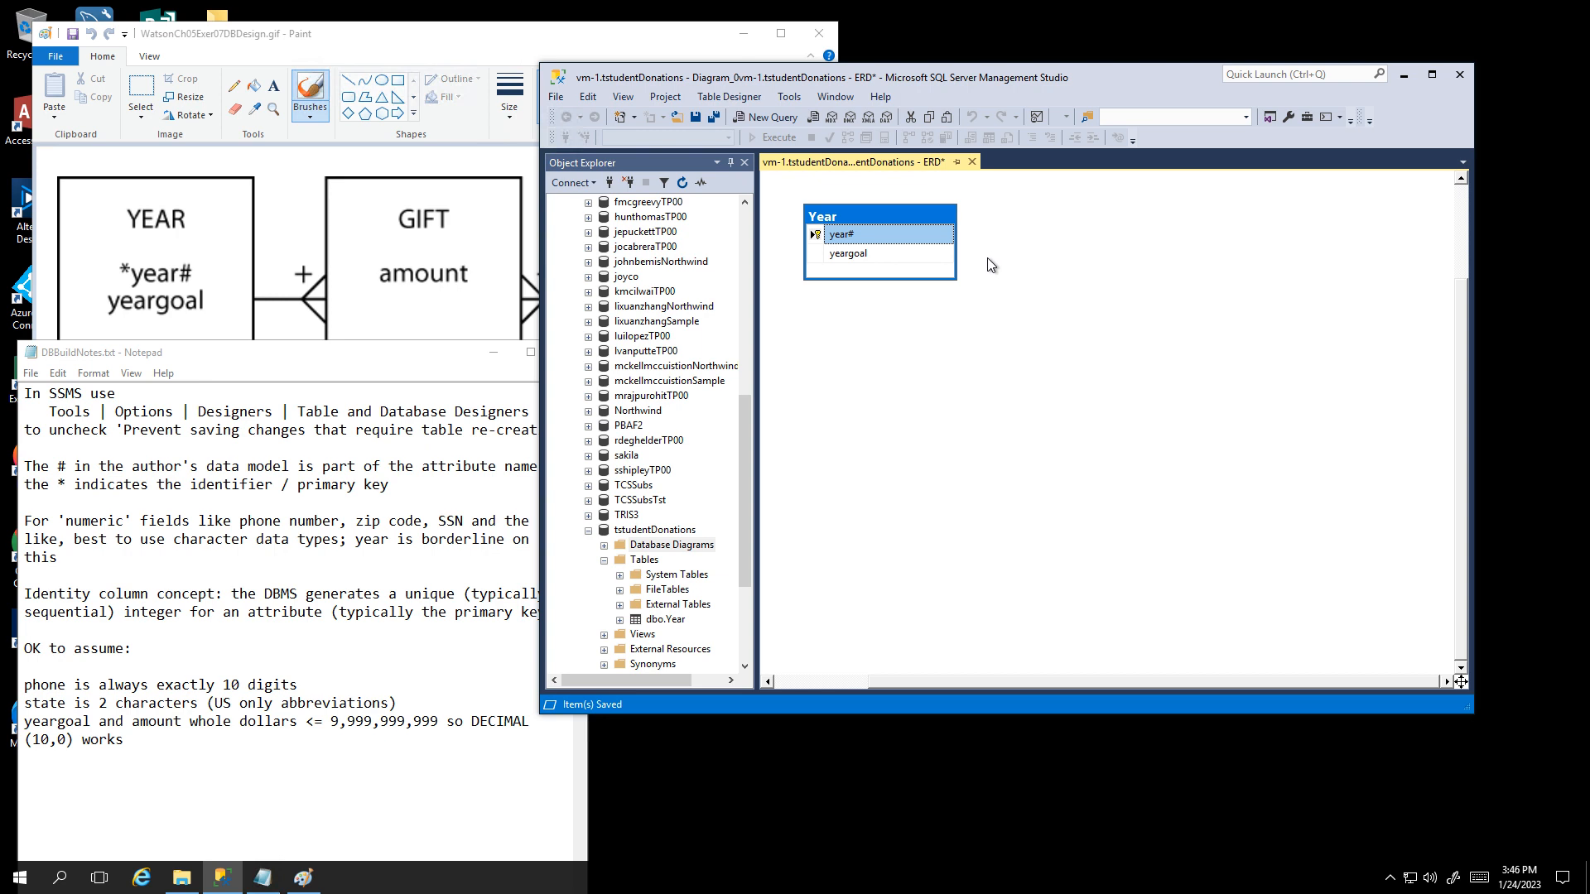
{"action": "right_click", "coordinate": [890, 236]}
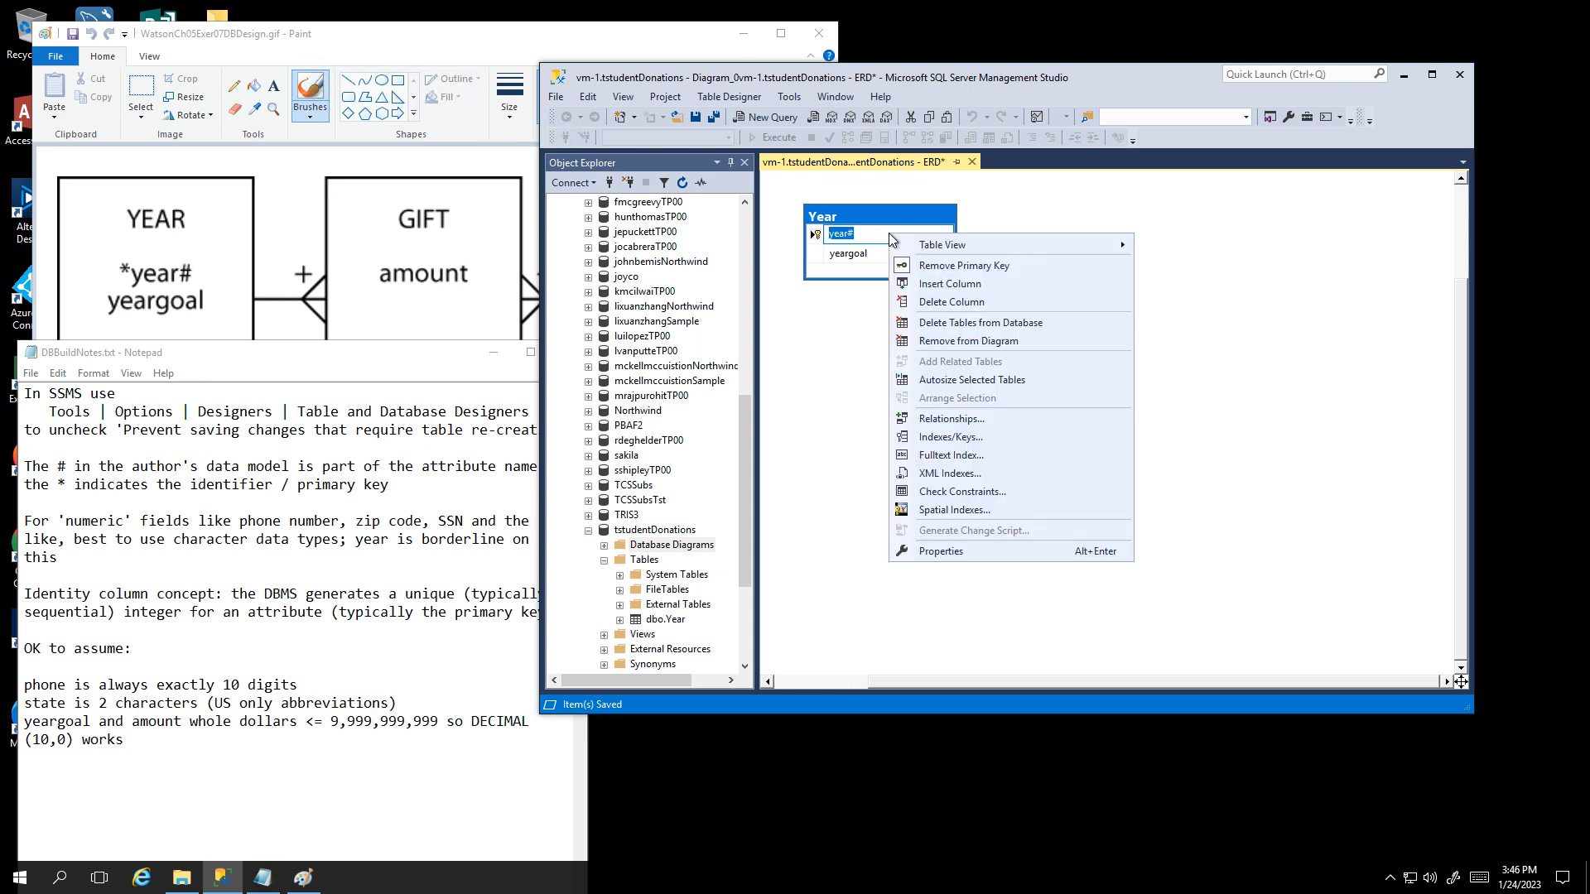
{"action": "mouse_move", "coordinate": [944, 249]}
{"action": "left_click", "coordinate": [833, 248]}
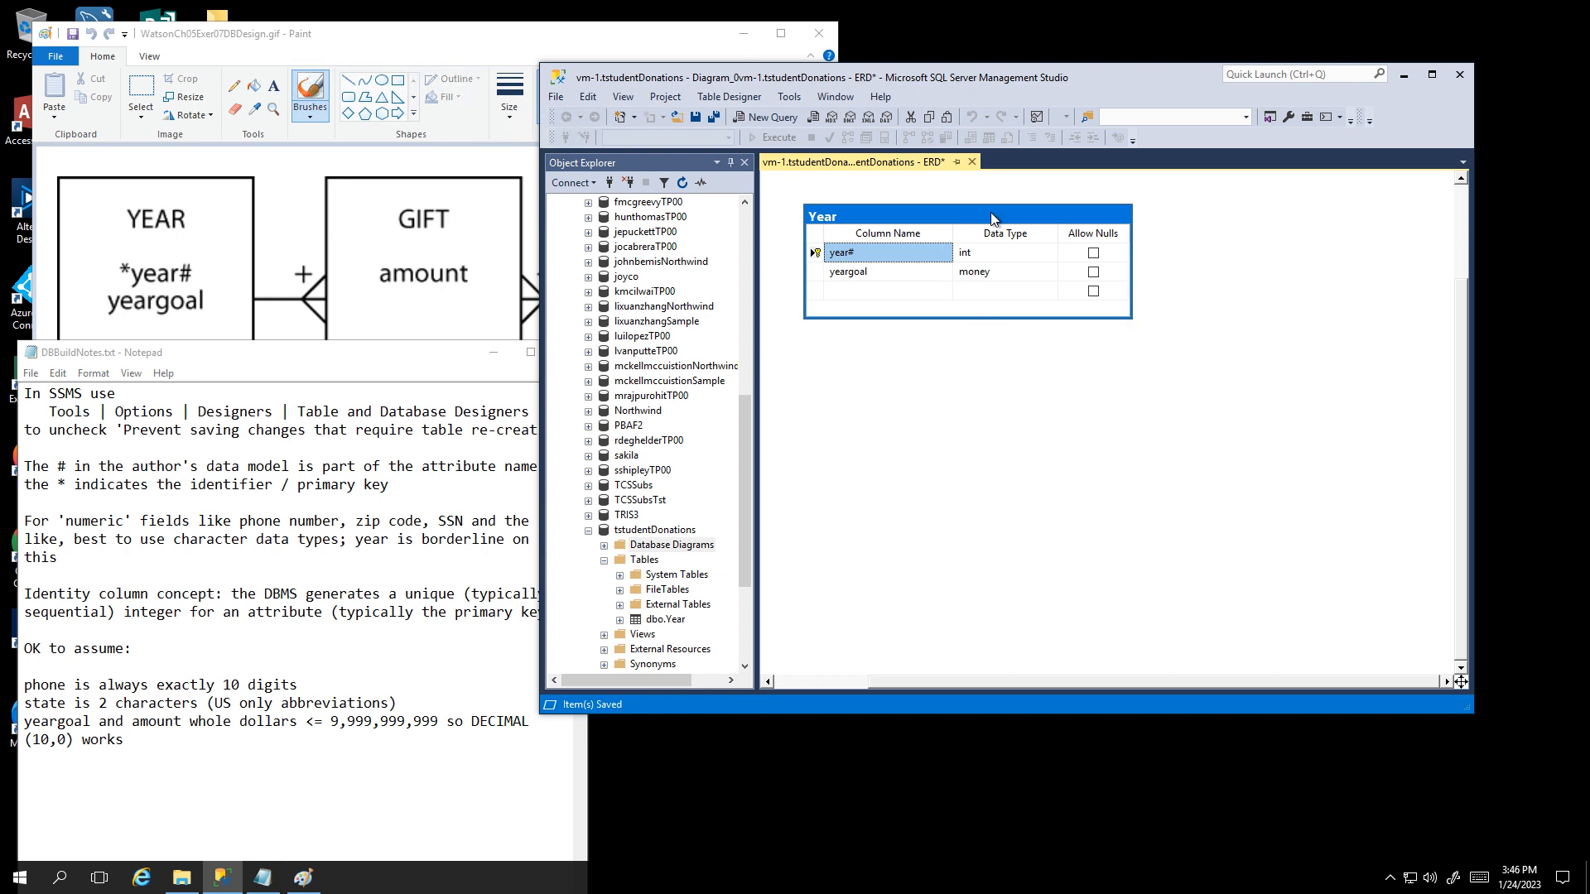
{"action": "left_click_drag", "start_coordinate": [996, 220], "coordinate": [979, 224]}
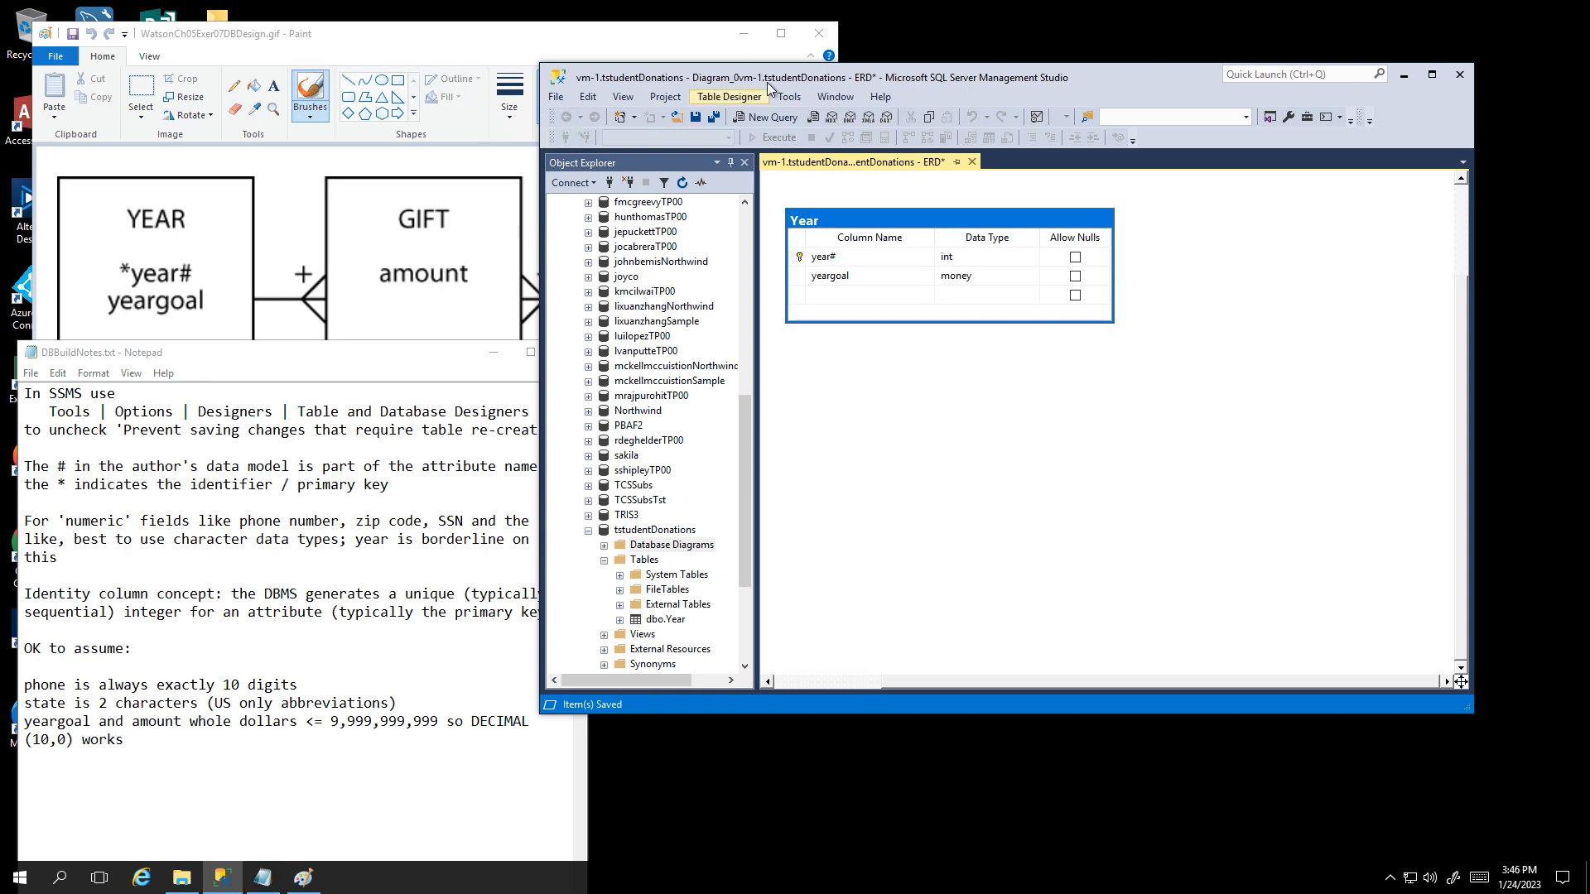
Step: Shift SSMS right and the design image left so the DONOR entity shows
{"action": "mouse_move", "coordinate": [800, 75]}
{"action": "left_mouse_down"}
{"action": "mouse_move", "coordinate": [852, 88]}
{"action": "mouse_move", "coordinate": [944, 57]}
{"action": "left_mouse_up"}
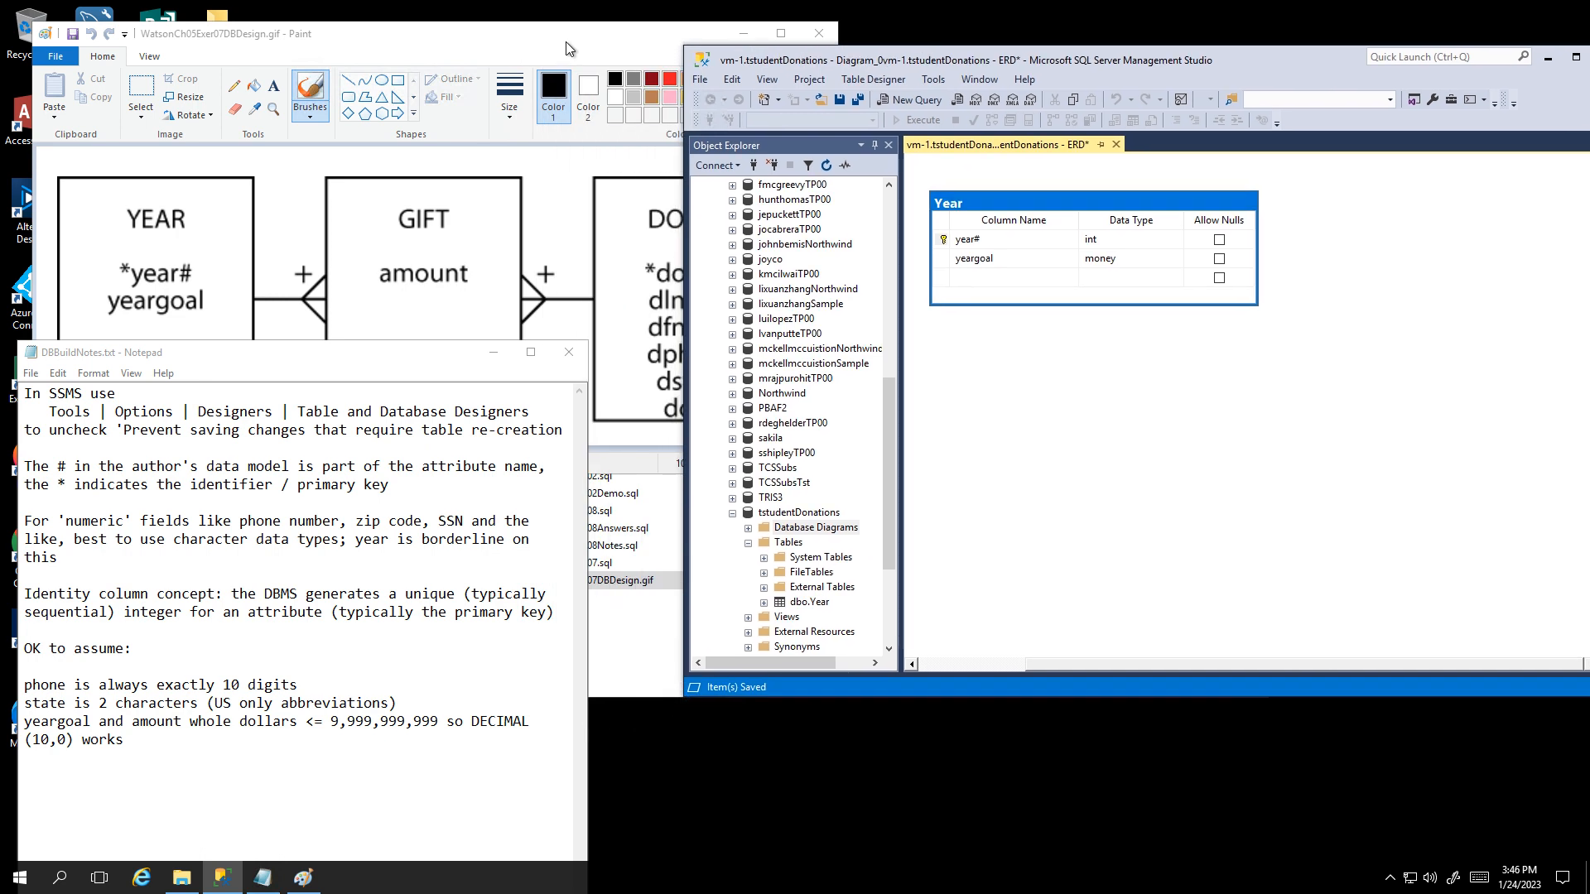
{"action": "left_click_drag", "start_coordinate": [565, 41], "coordinate": [406, 35]}
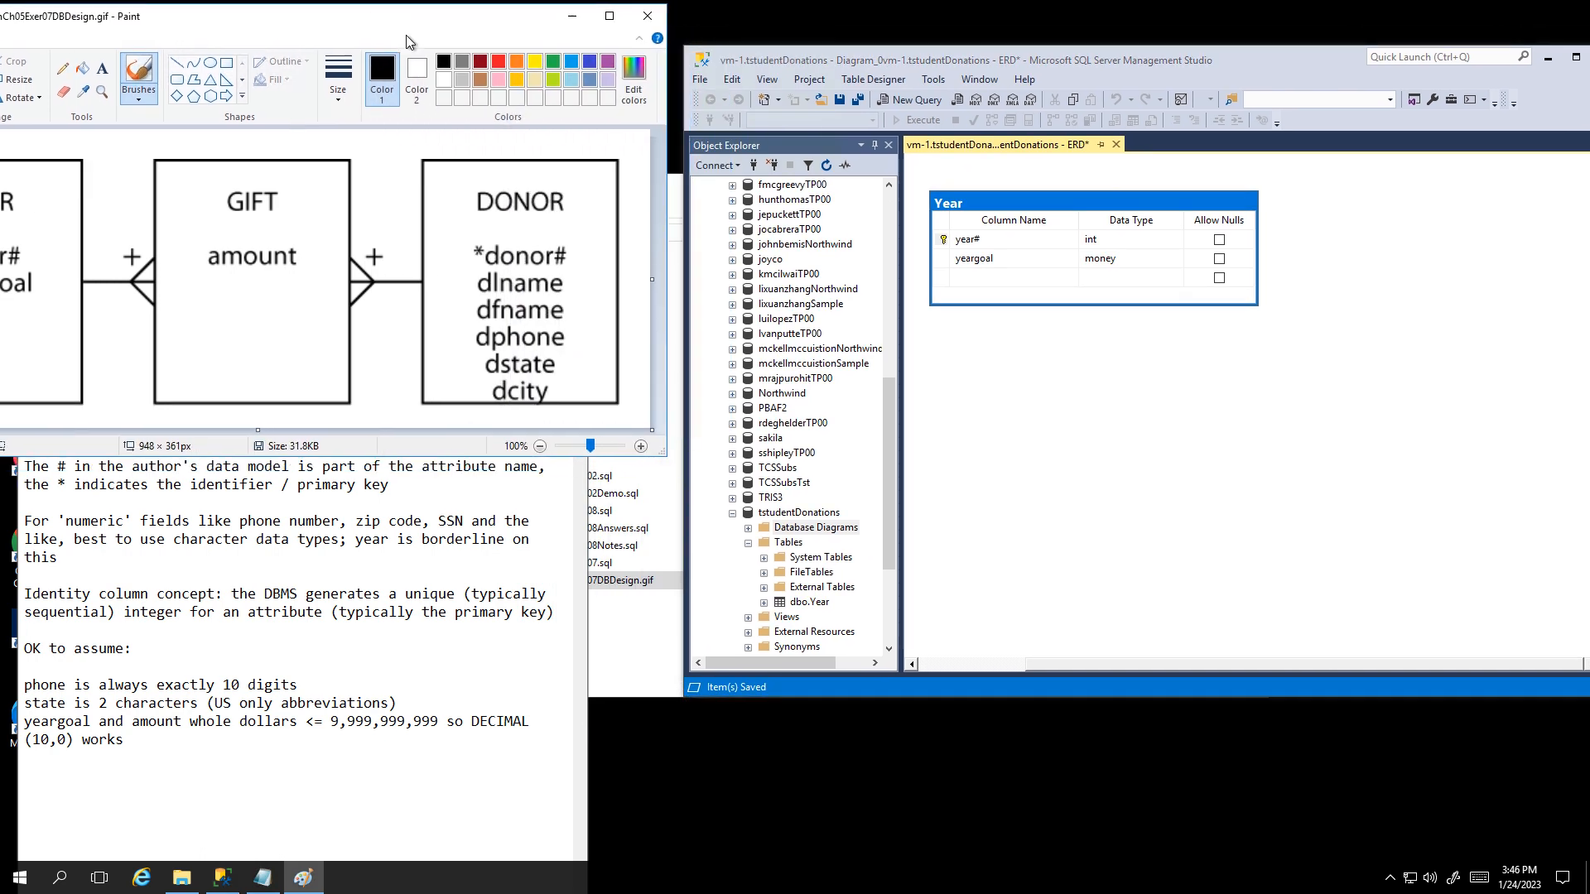
{"action": "right_click", "coordinate": [1031, 423]}
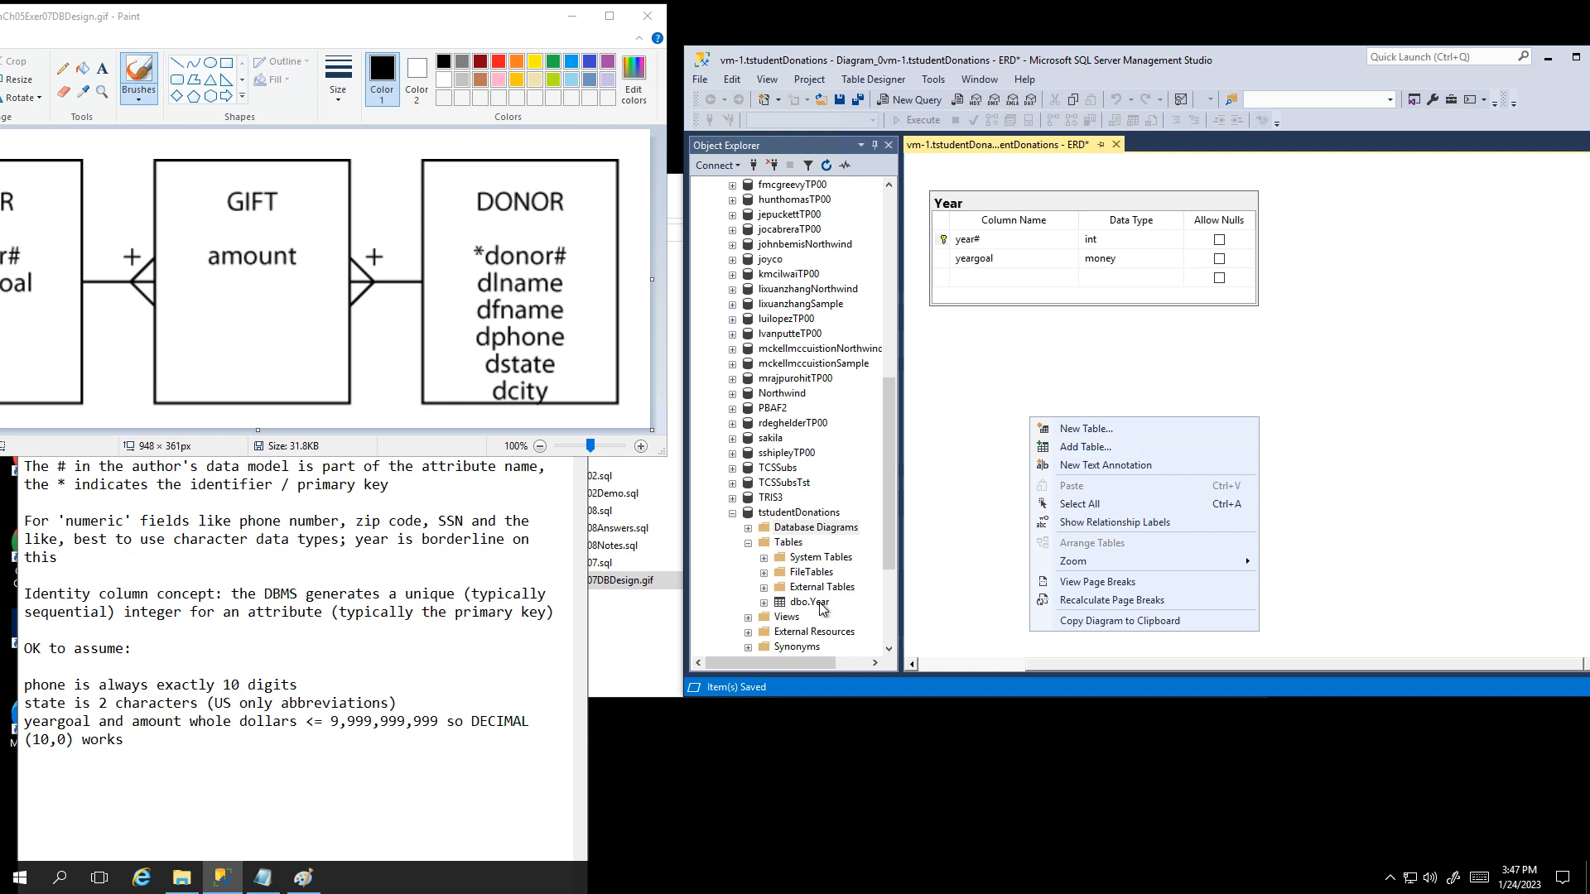
Step: Add a new table named Donor with a donor# int column, and move it higher on the diagram
{"action": "left_click", "coordinate": [1085, 429]}
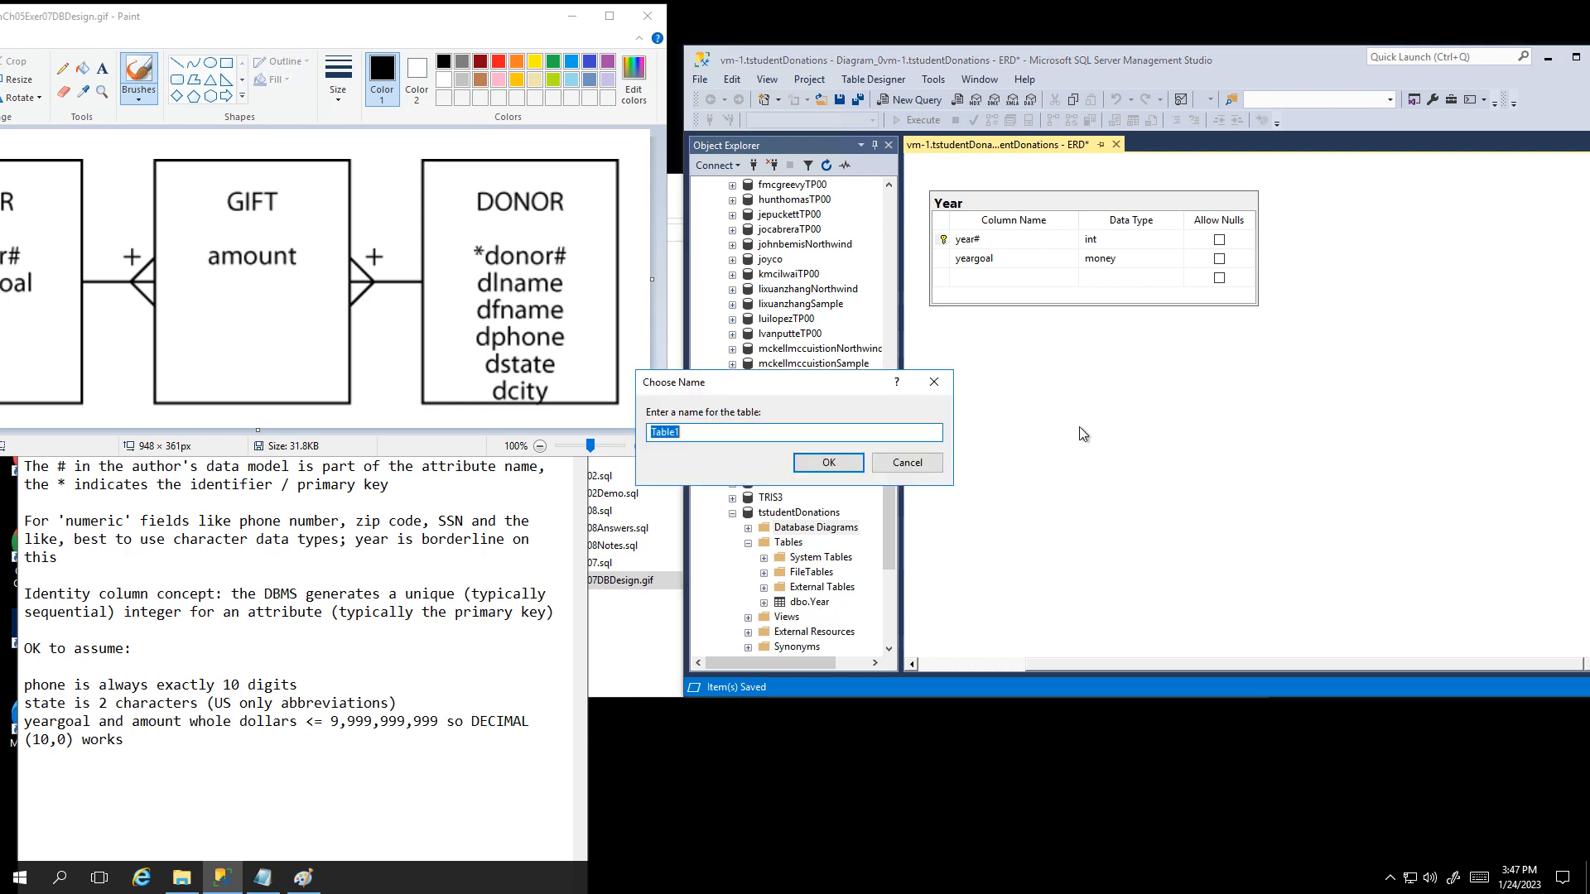
{"action": "type", "text": "Donor"}
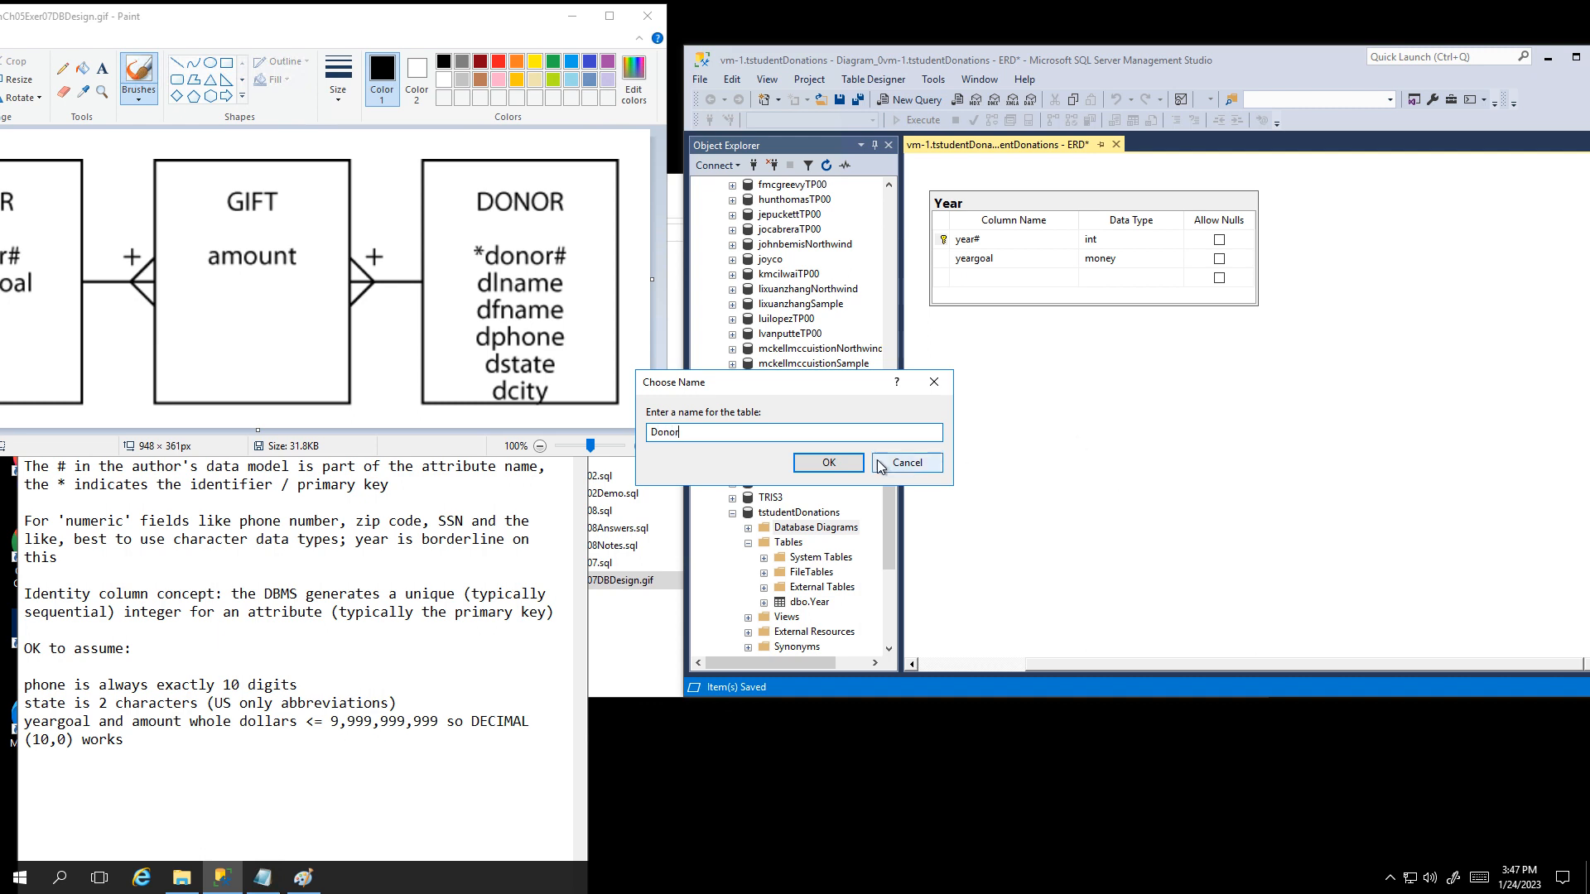
{"action": "left_click", "coordinate": [828, 462]}
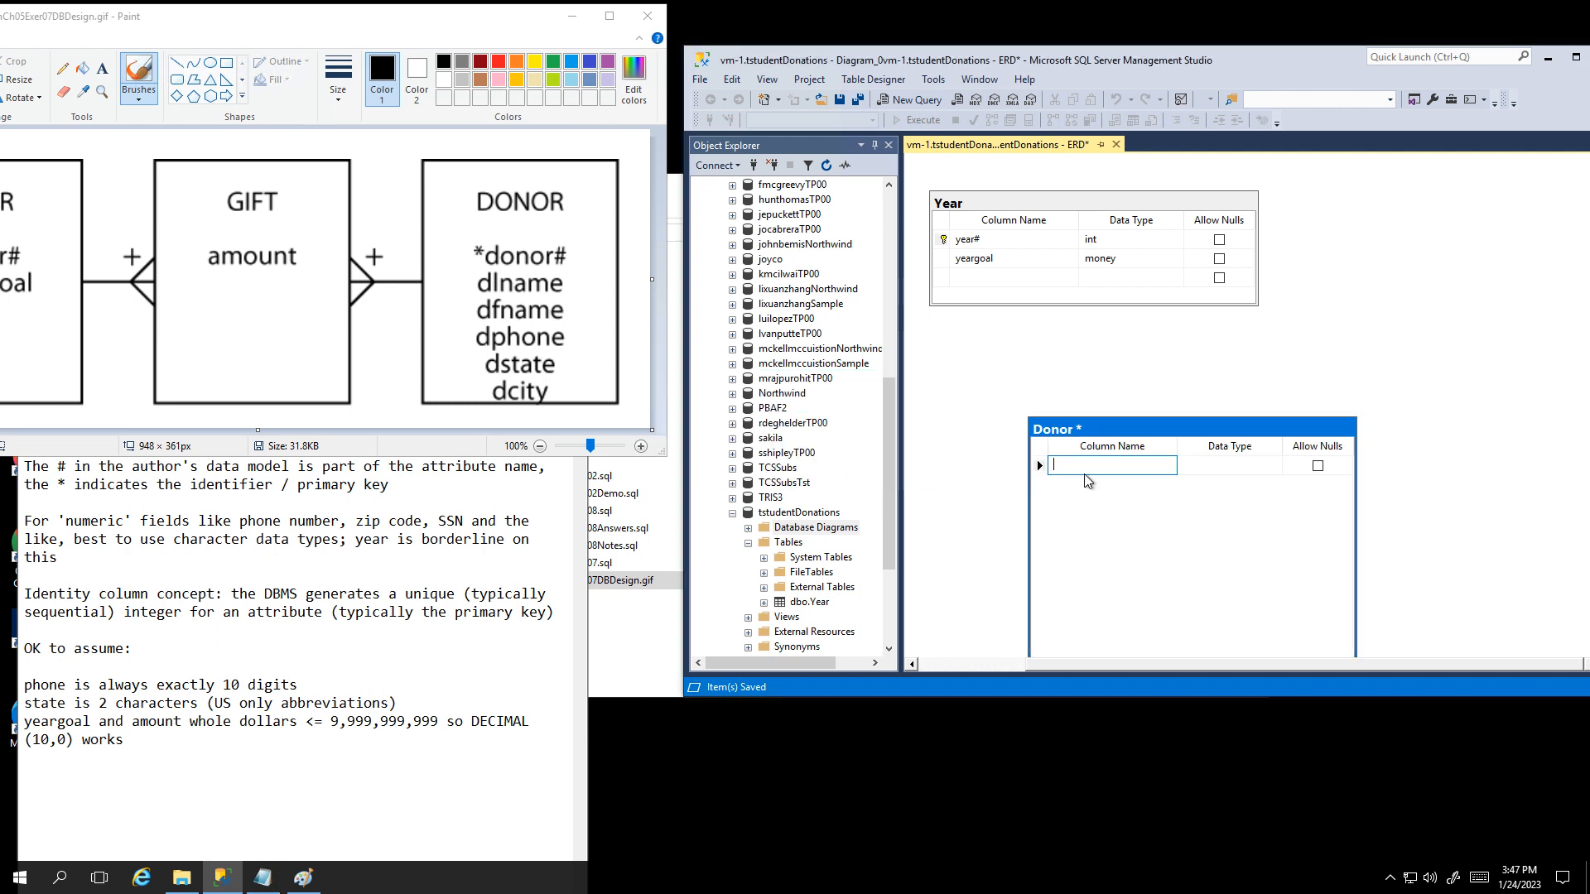
{"action": "type", "text": "donor#"}
{"action": "key", "text": "Tab"}
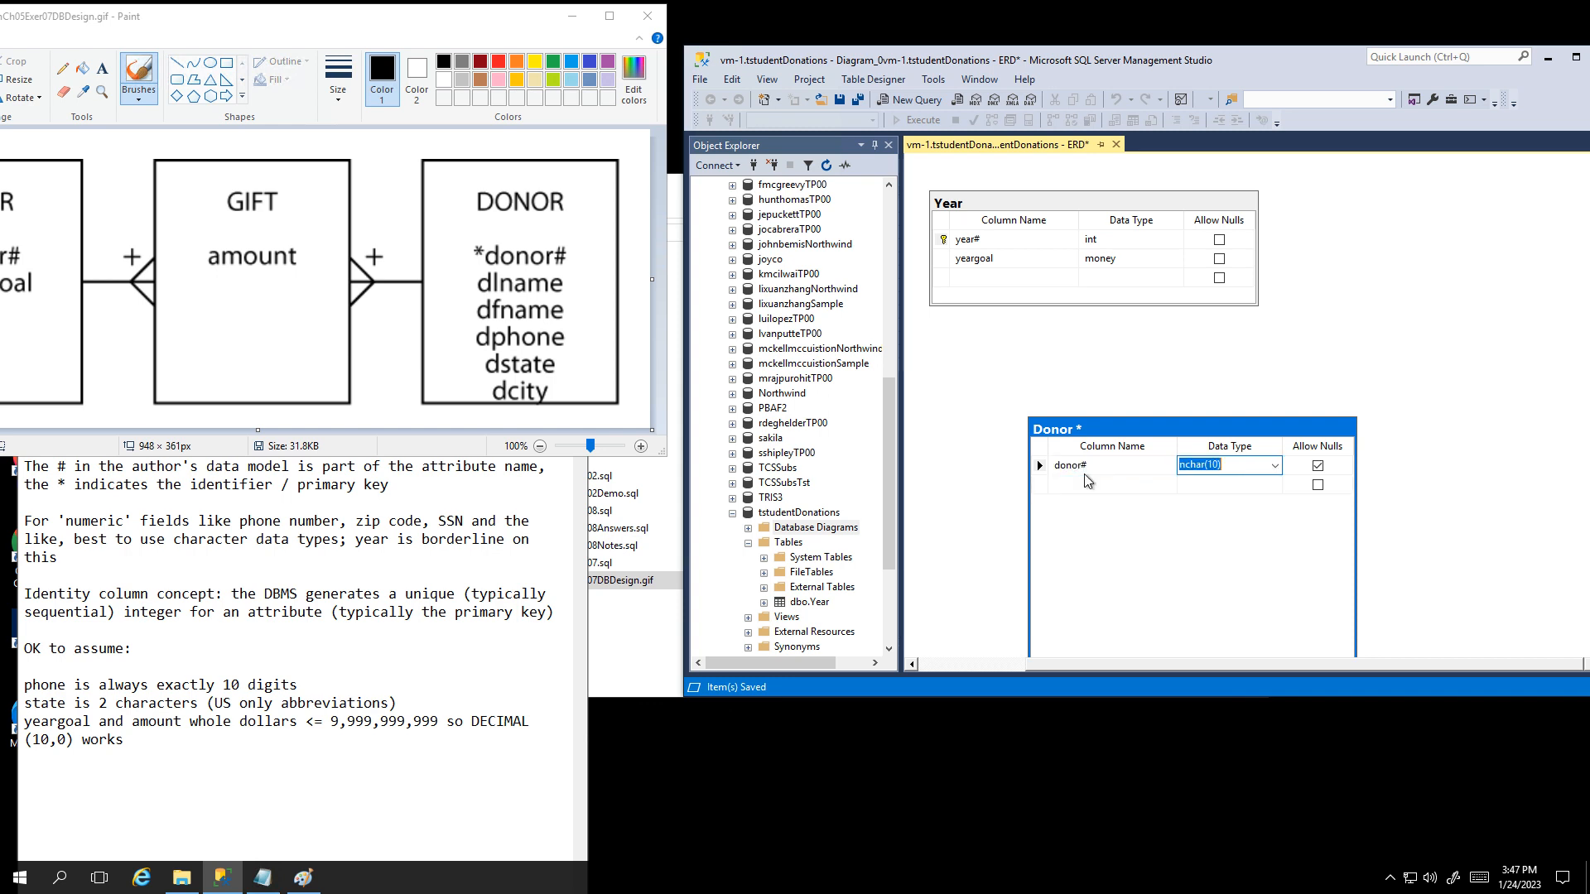
{"action": "type", "text": "in"}
{"action": "key", "text": "Tab"}
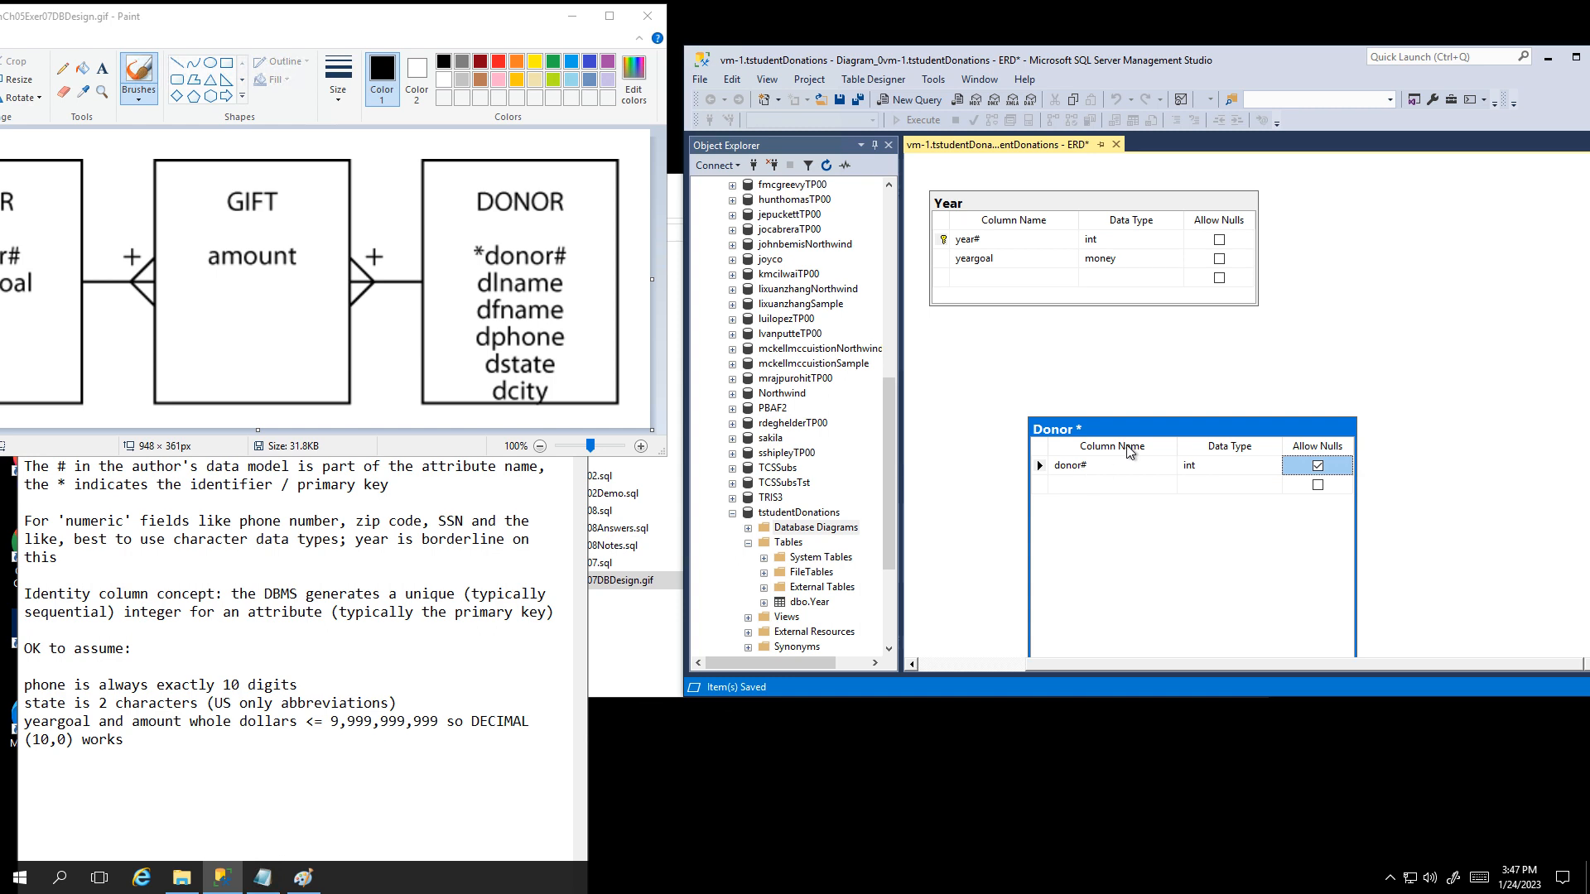
{"action": "left_click_drag", "start_coordinate": [1146, 429], "coordinate": [1140, 386]}
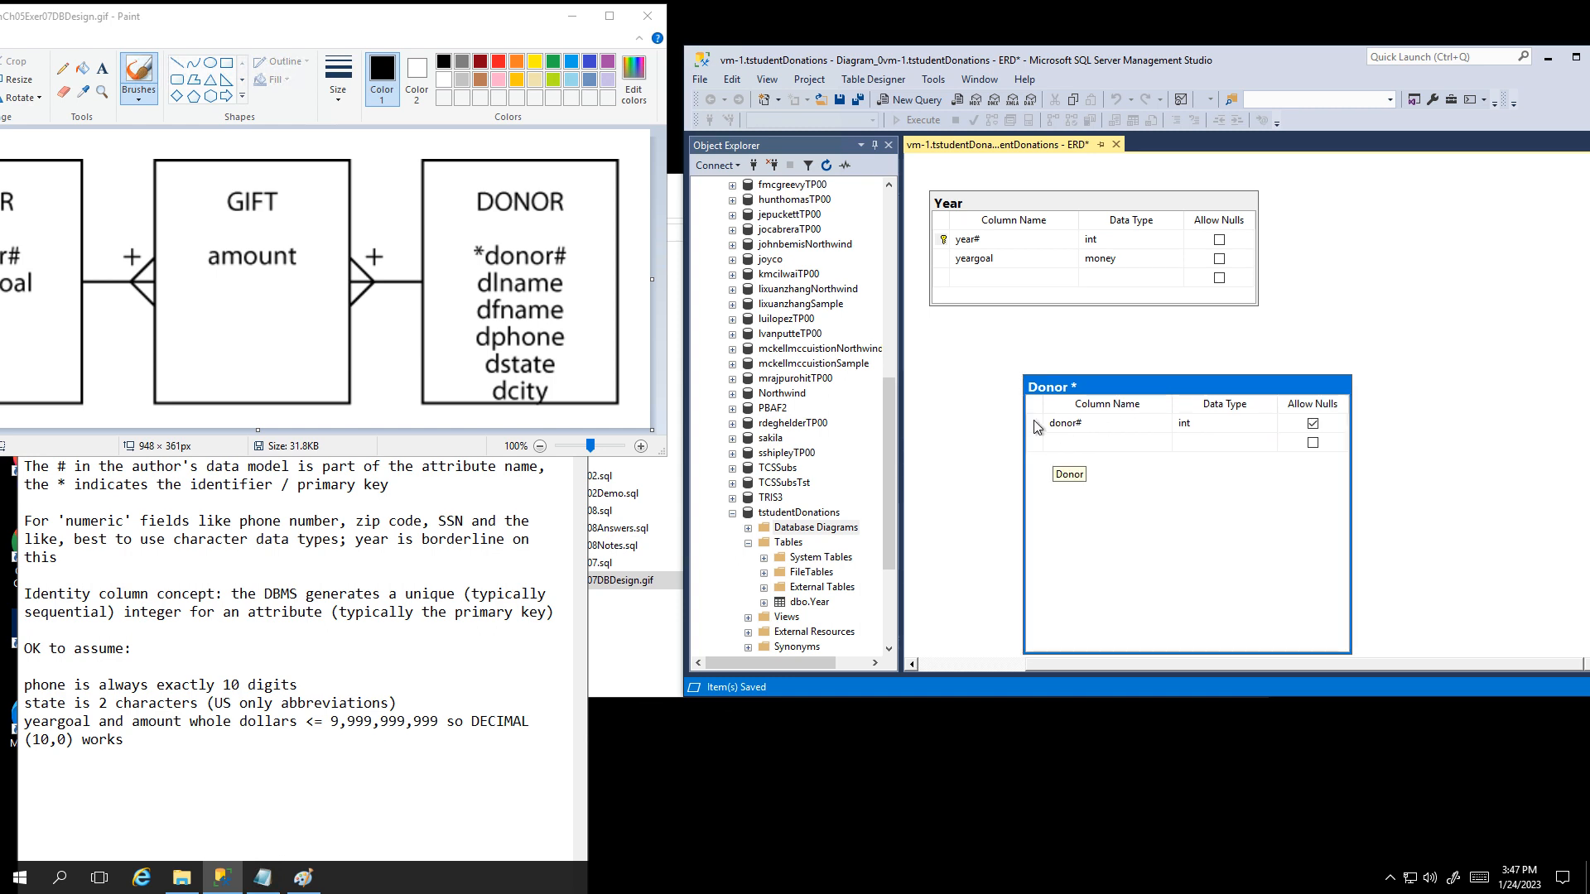
Step: Set donor# as the Donor table's primary key and display the donor# column properties
{"action": "right_click", "coordinate": [1036, 426]}
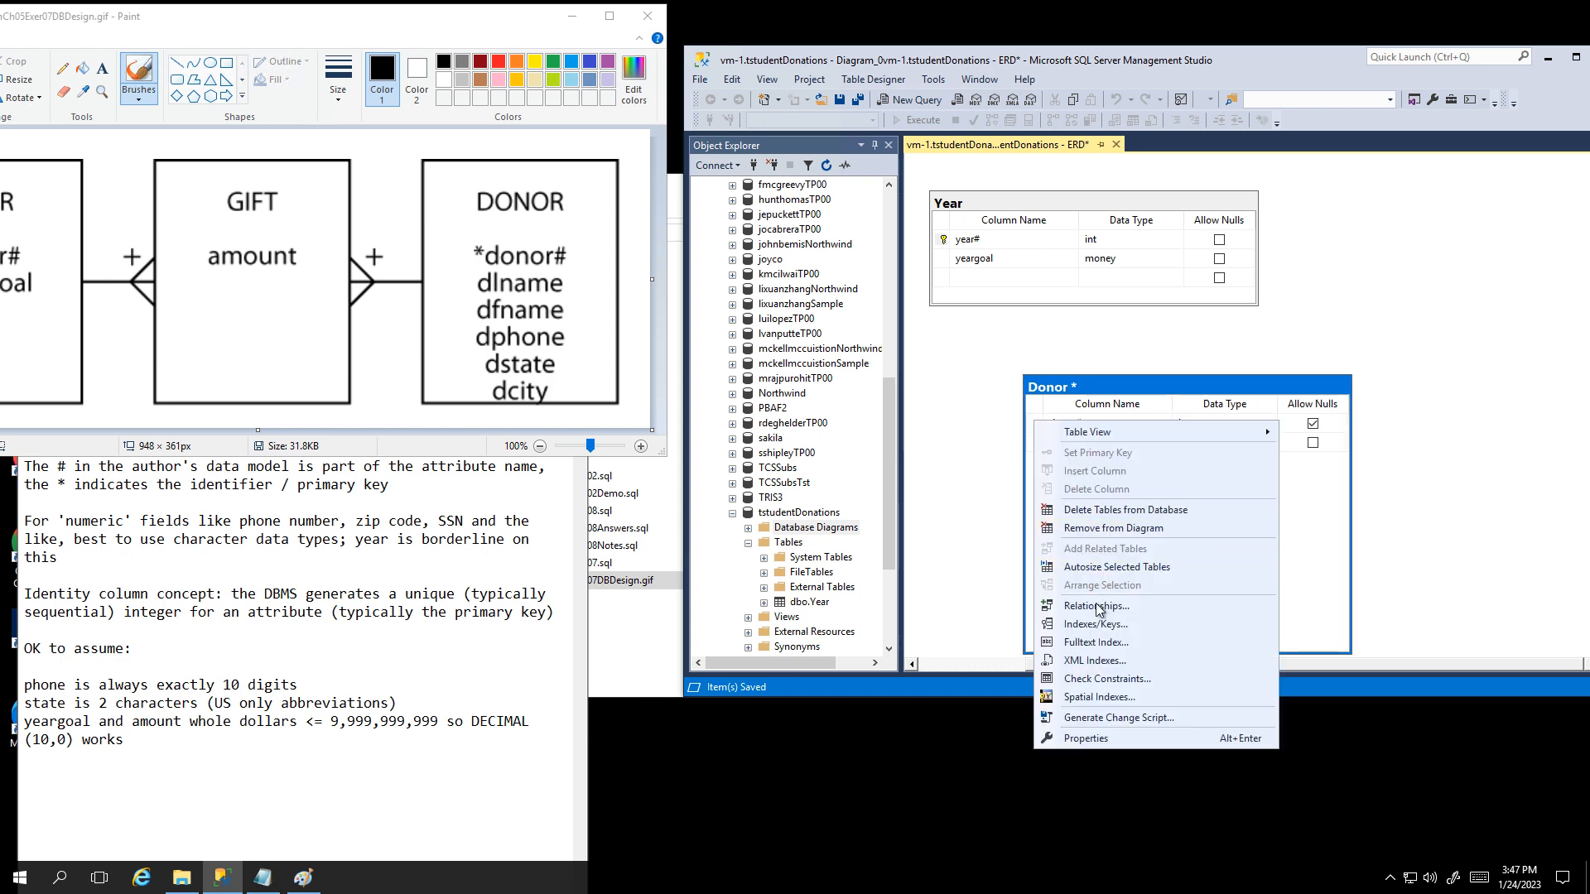
{"action": "left_click", "coordinate": [1334, 546]}
{"action": "left_click", "coordinate": [1036, 426]}
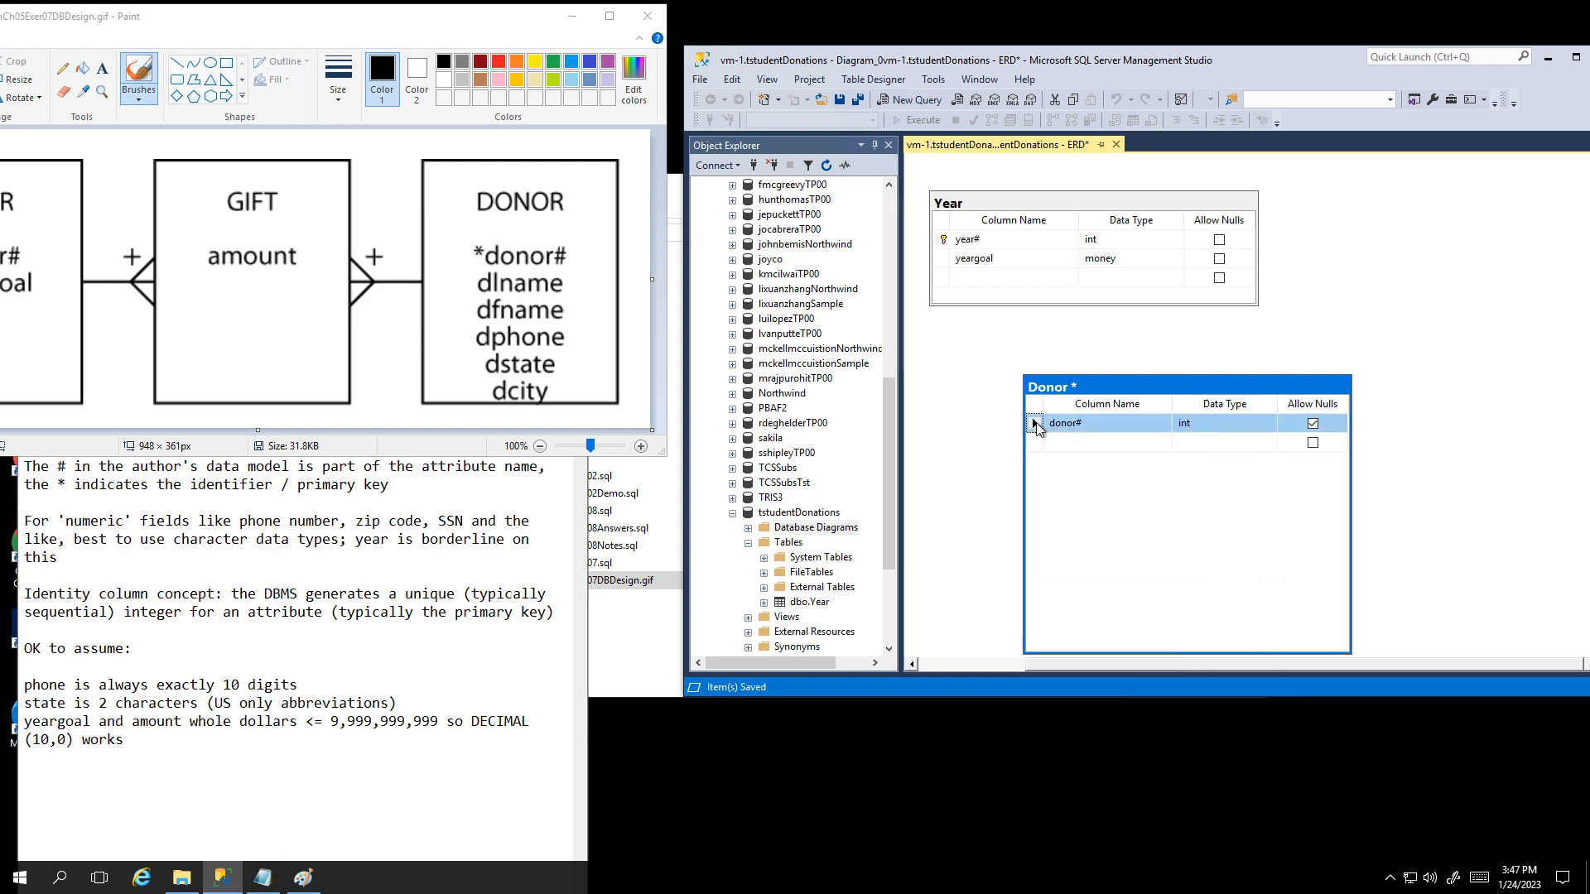
{"action": "right_click", "coordinate": [1036, 427]}
{"action": "left_click", "coordinate": [1078, 456]}
{"action": "left_click", "coordinate": [399, 633]}
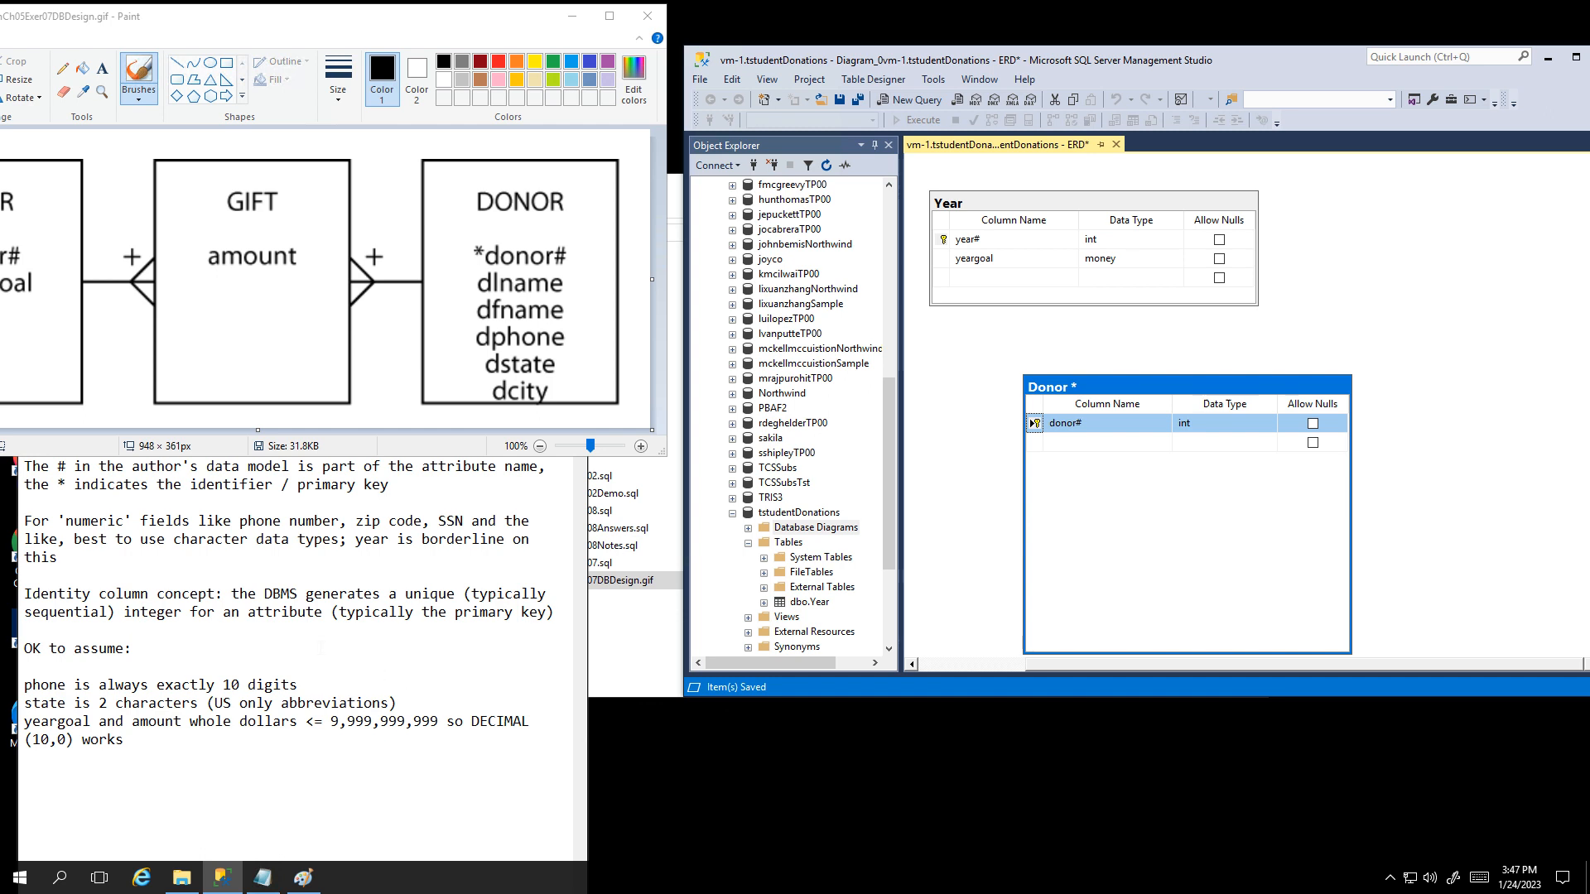
{"action": "right_click", "coordinate": [1102, 426]}
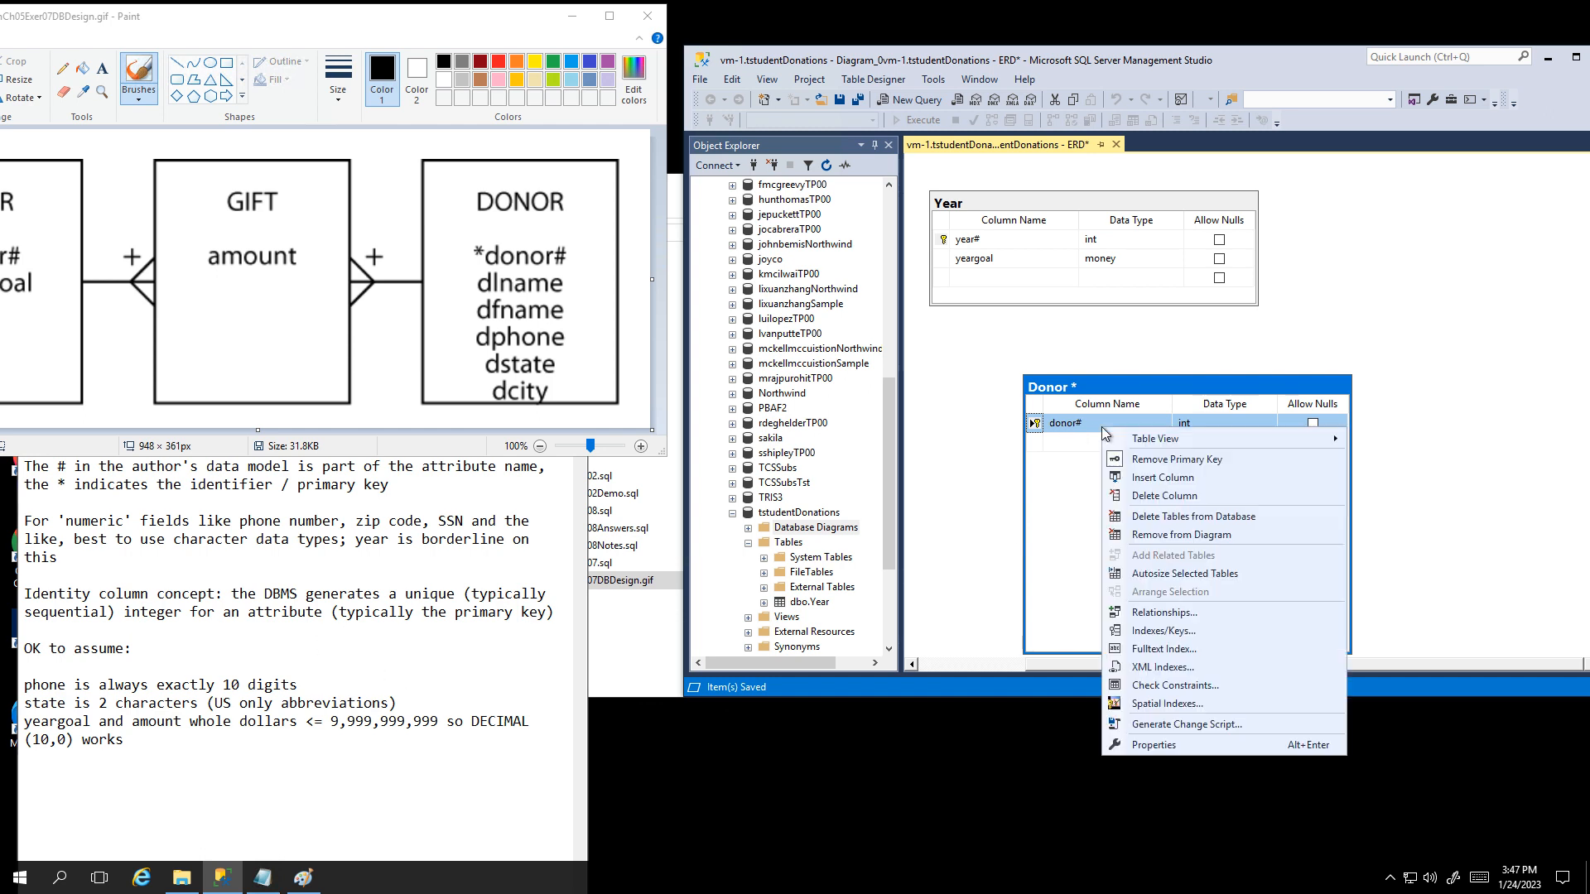
{"action": "left_click", "coordinate": [1153, 744]}
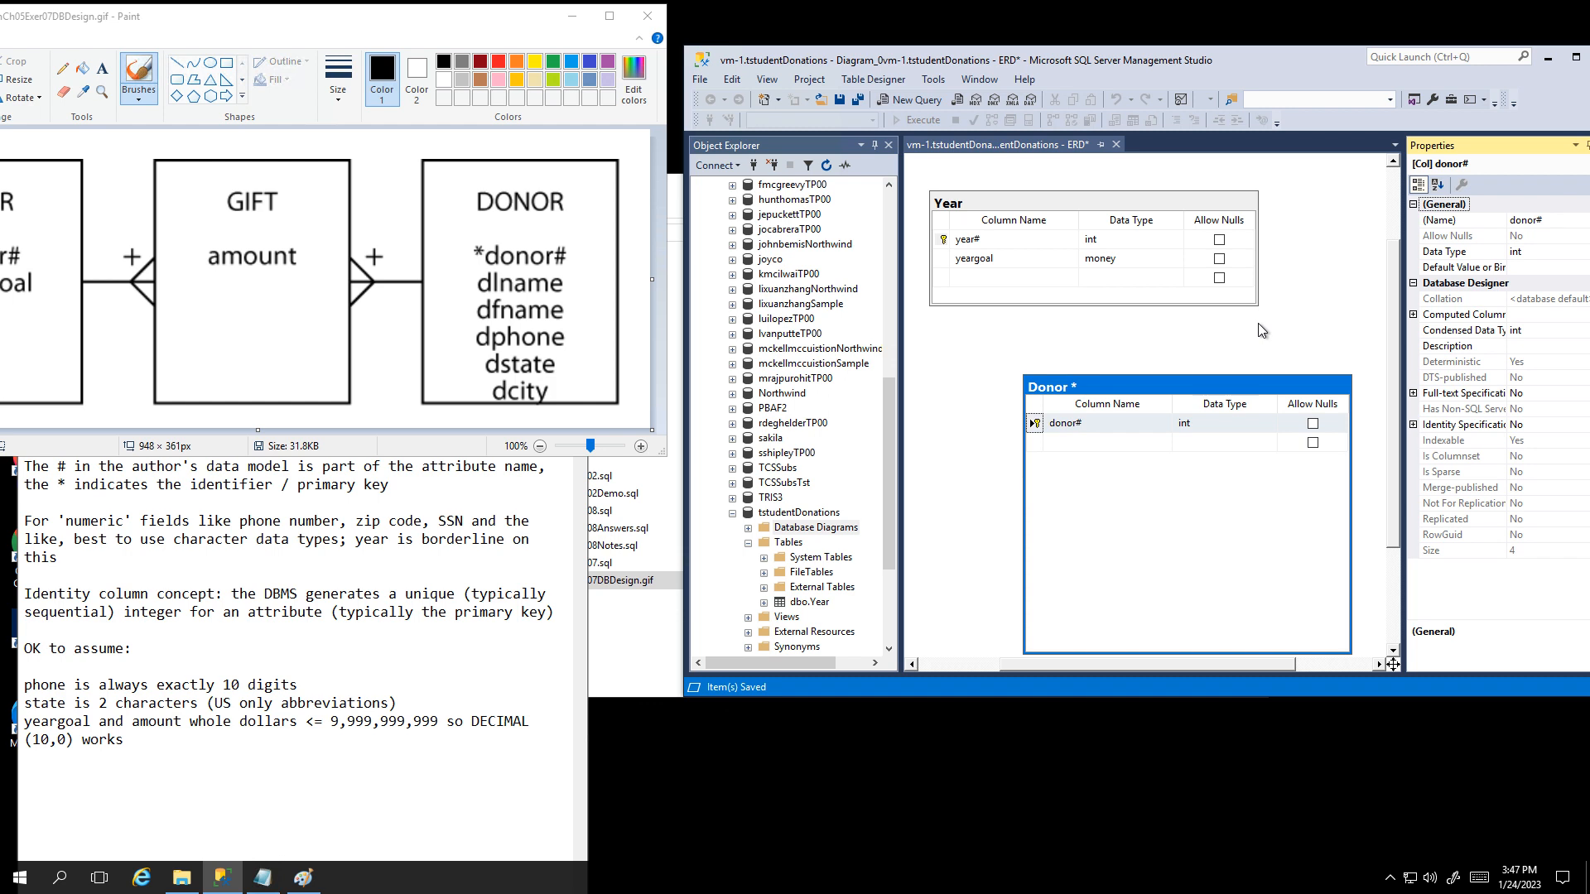
Step: Under Identity Specification, set donor#'s Is Identity to Yes (seed 1, increment 1)
{"action": "left_click", "coordinate": [1418, 429]}
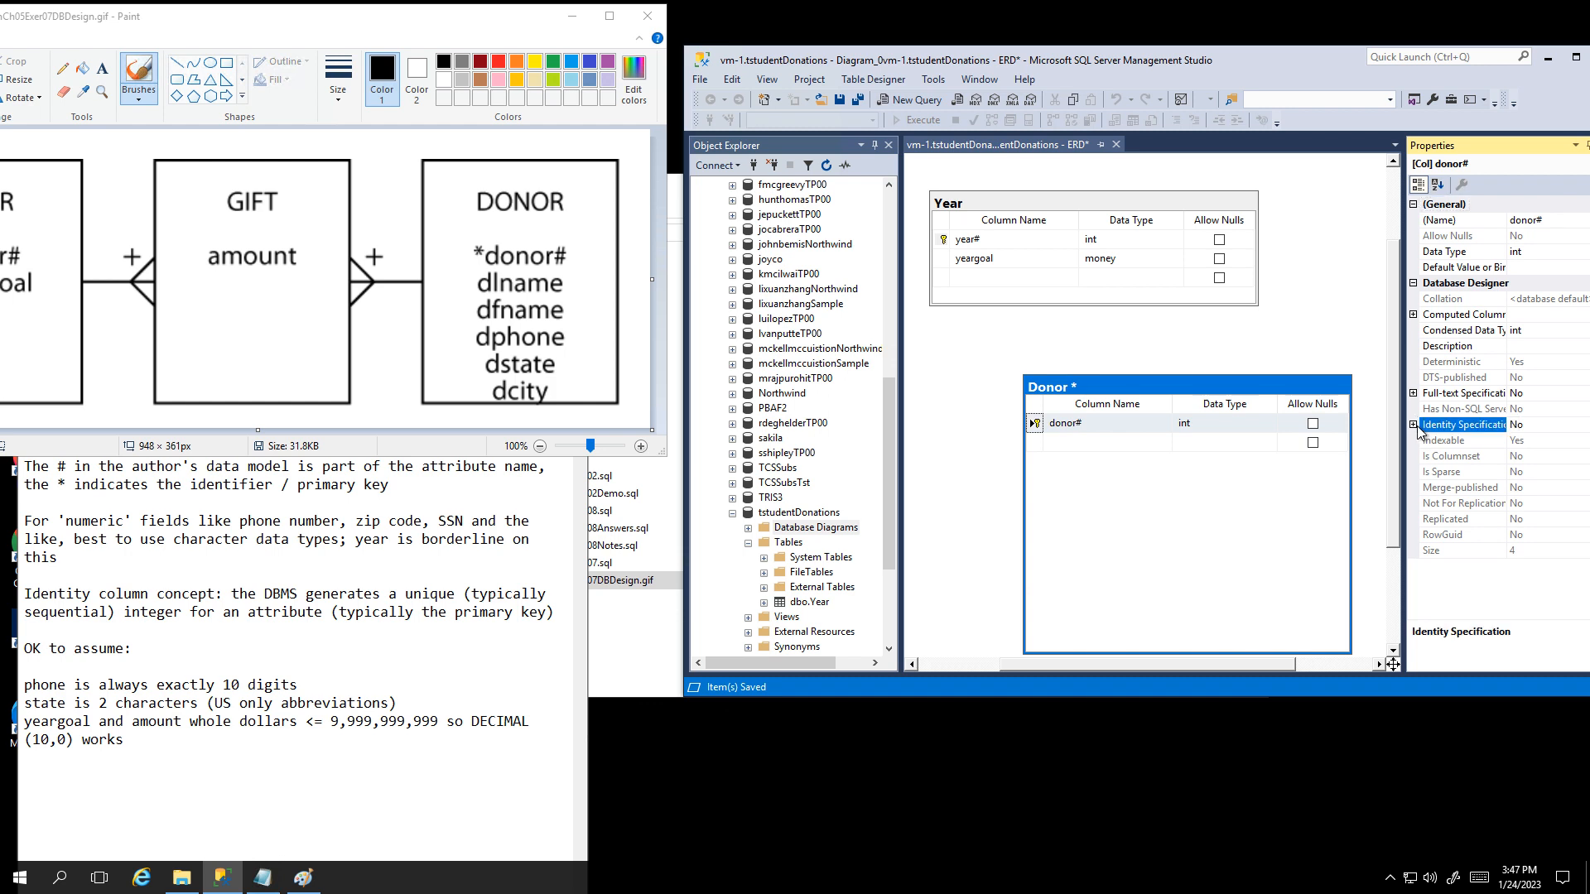
{"action": "left_click", "coordinate": [1415, 426]}
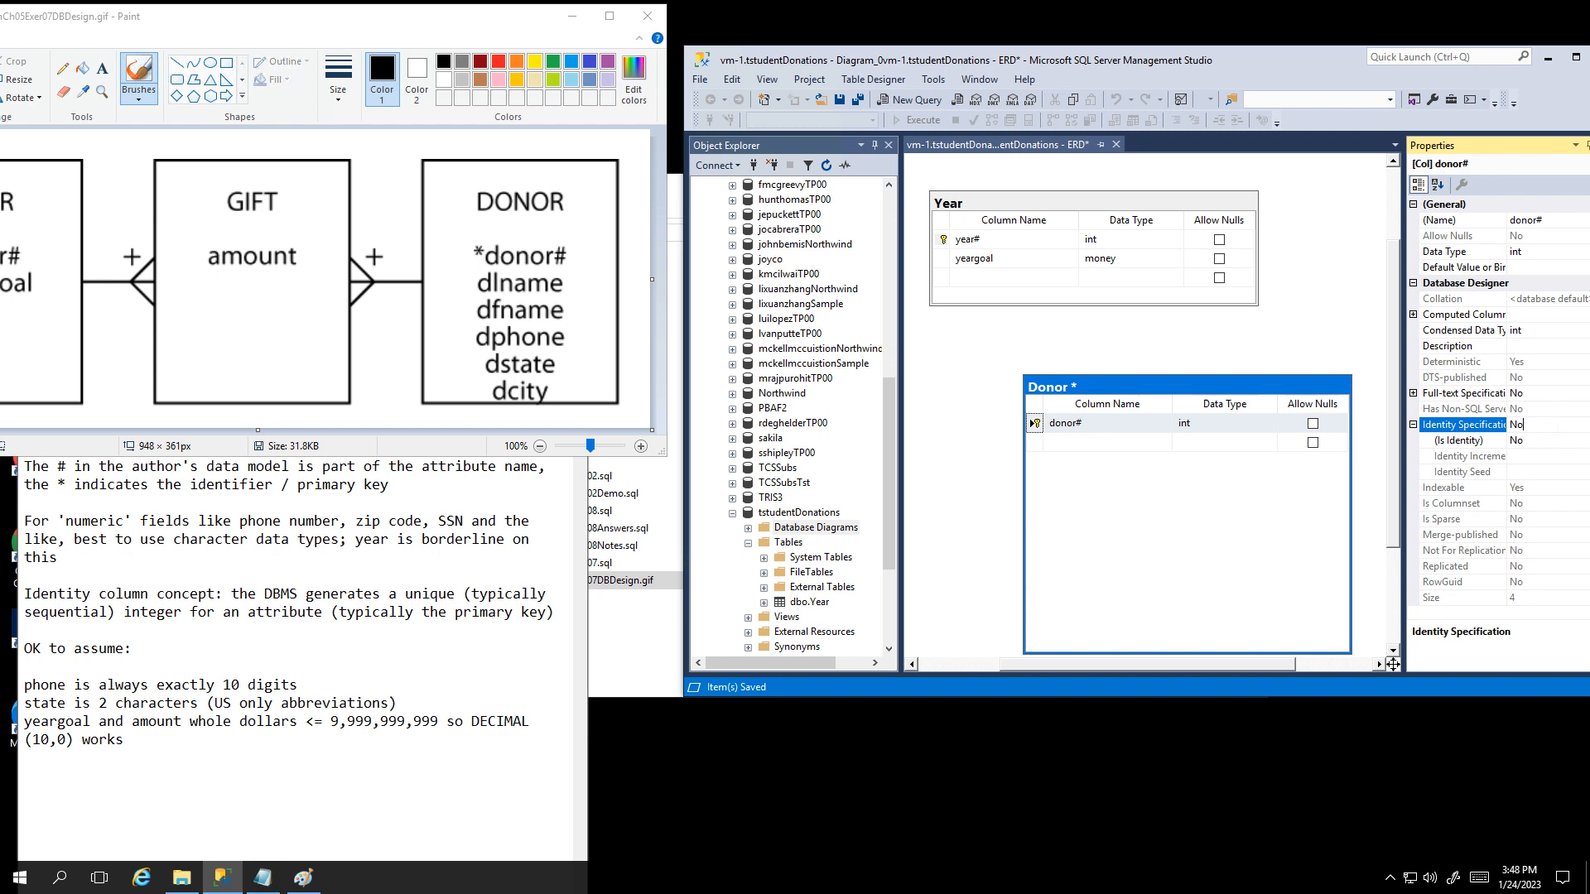
{"action": "left_click", "coordinate": [1381, 398]}
{"action": "left_click", "coordinate": [1524, 425]}
{"action": "left_click", "coordinate": [1530, 441]}
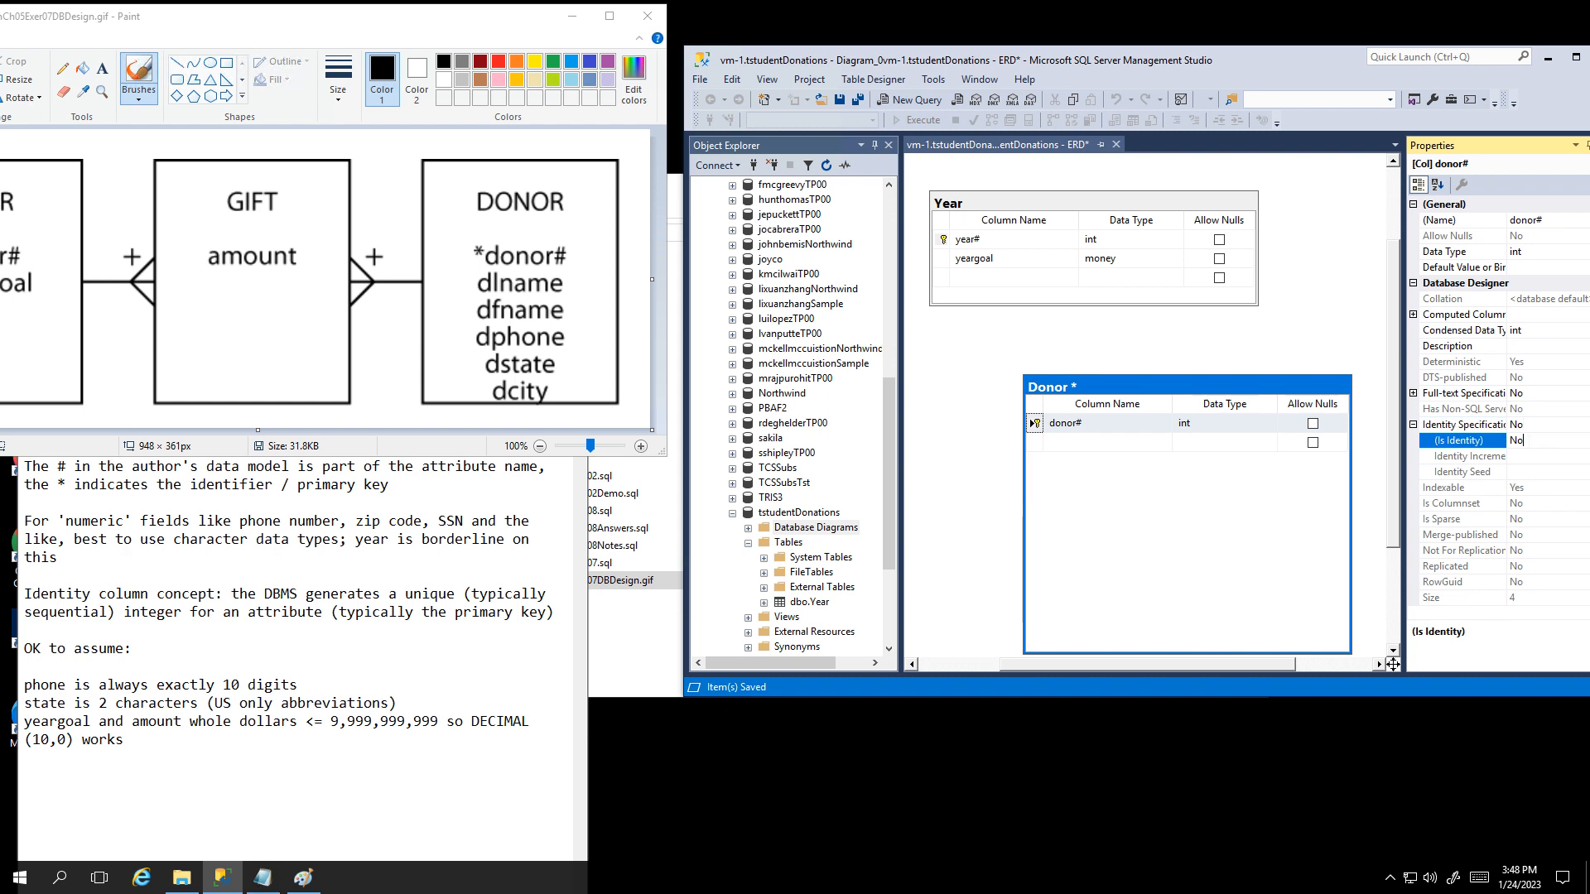
{"action": "double_click", "coordinate": [1497, 439]}
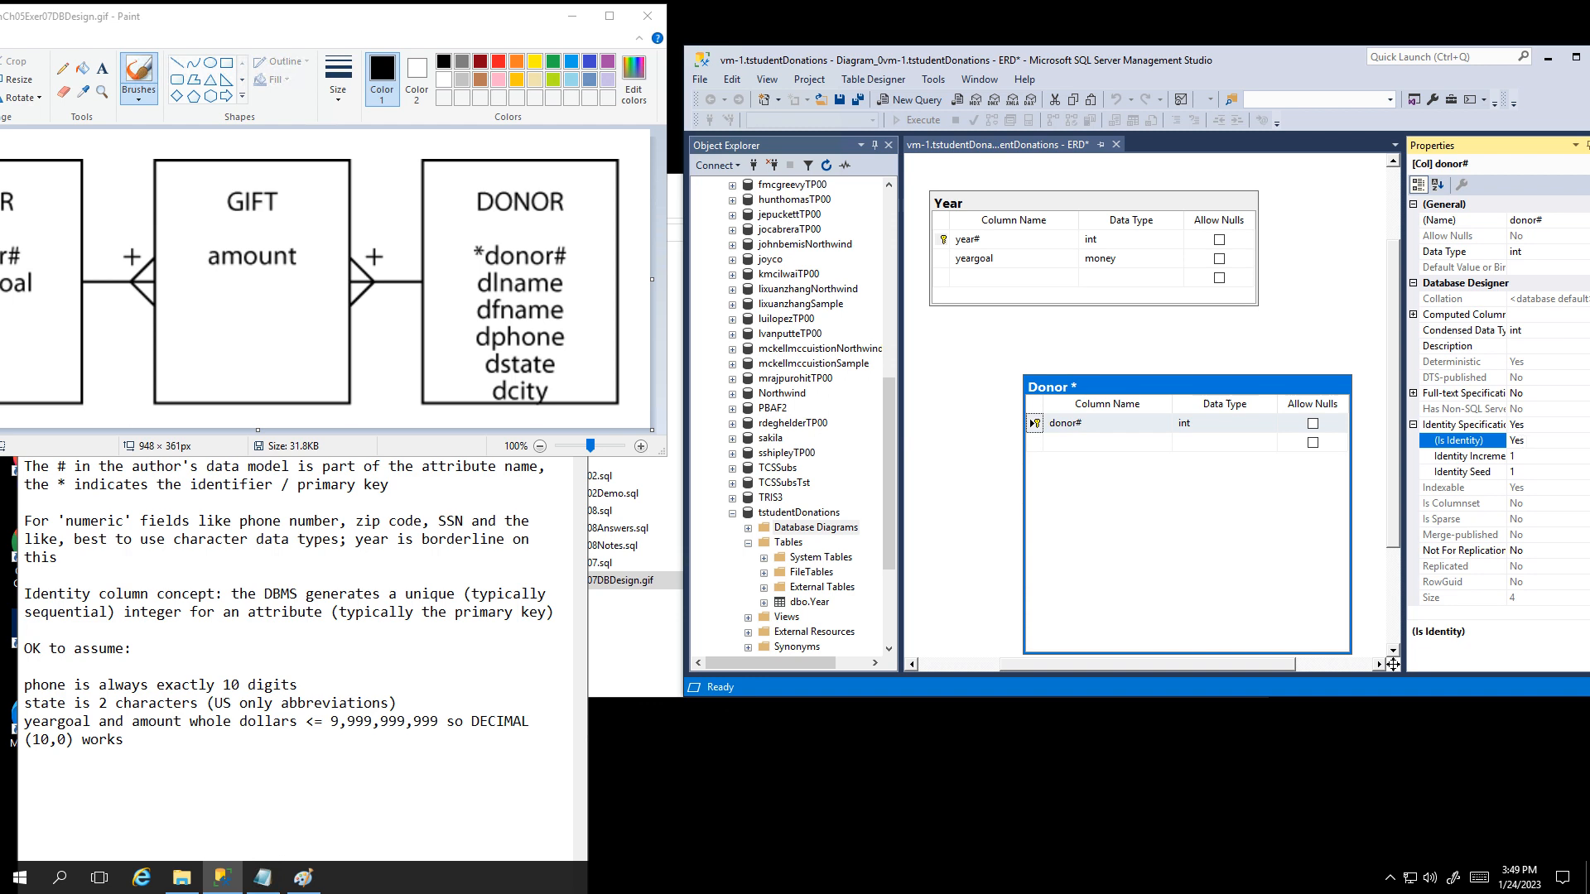
{"action": "left_click", "coordinate": [1087, 443]}
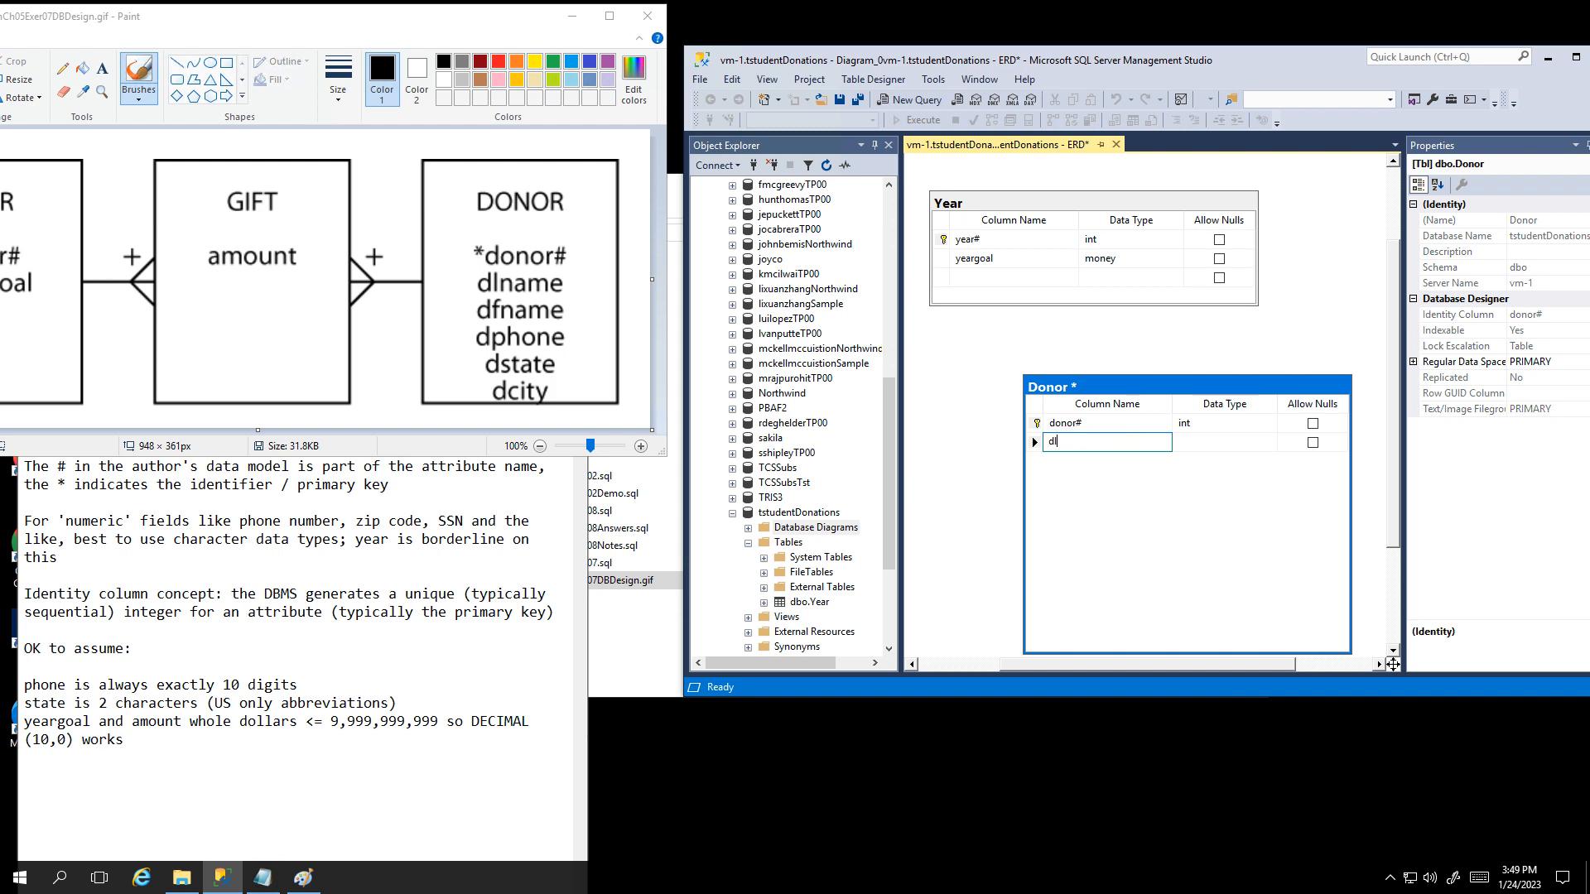
Step: Add dlname and dfname columns to Donor, both varchar(50) with Allow Nulls unchecked
{"action": "type", "text": "dlname"}
{"action": "key", "text": "Tab"}
{"action": "type", "text": "varchar"}
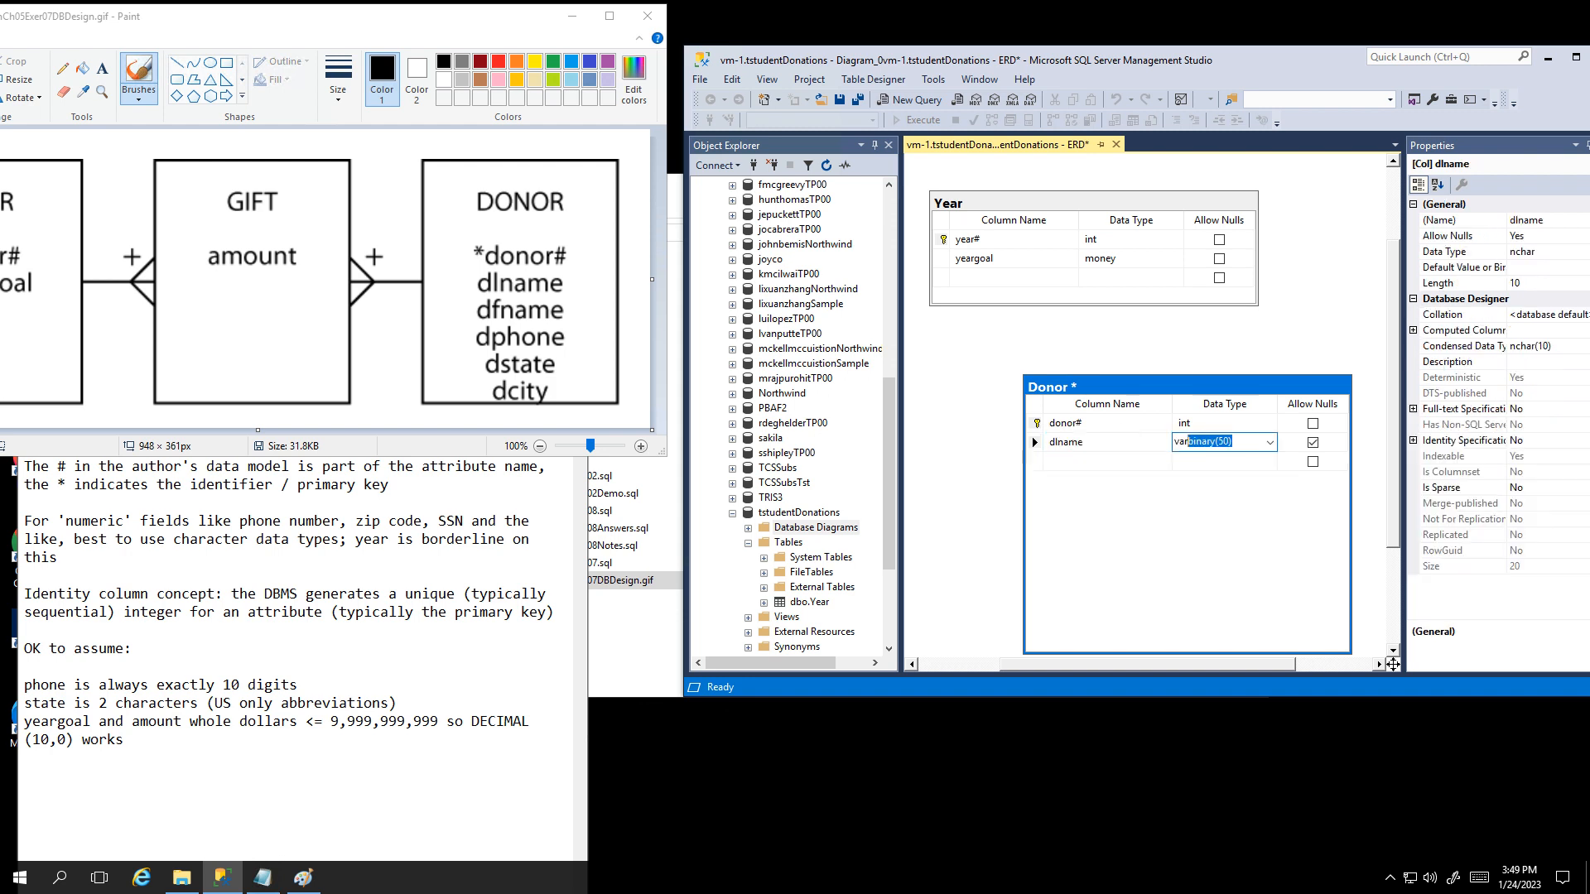
{"action": "key", "text": "Tab"}
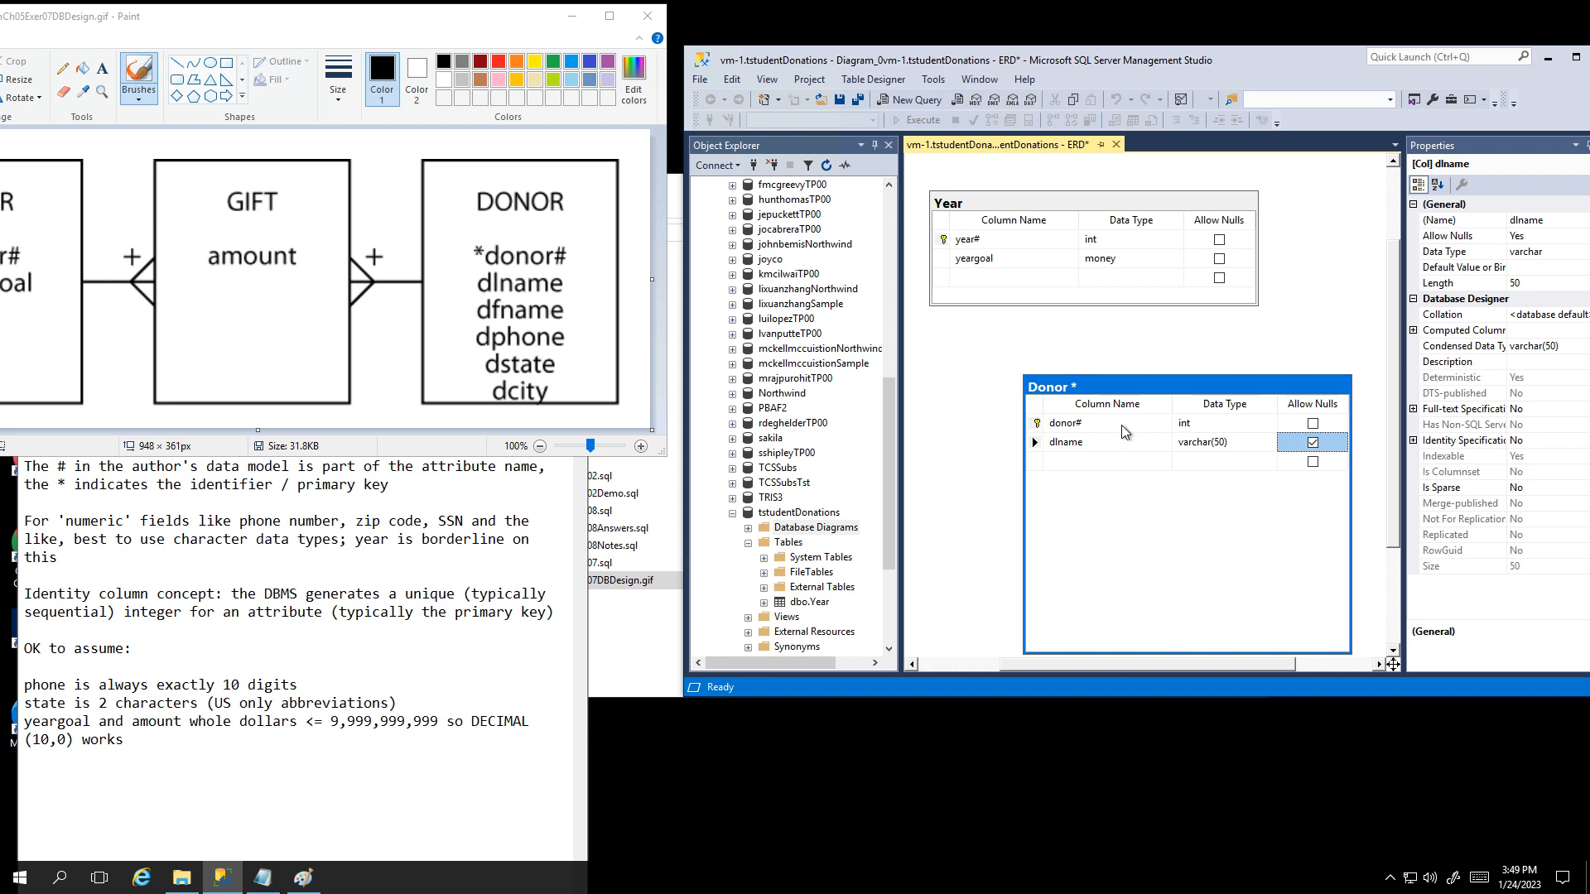
{"action": "key", "text": "space"}
{"action": "key", "text": "Tab"}
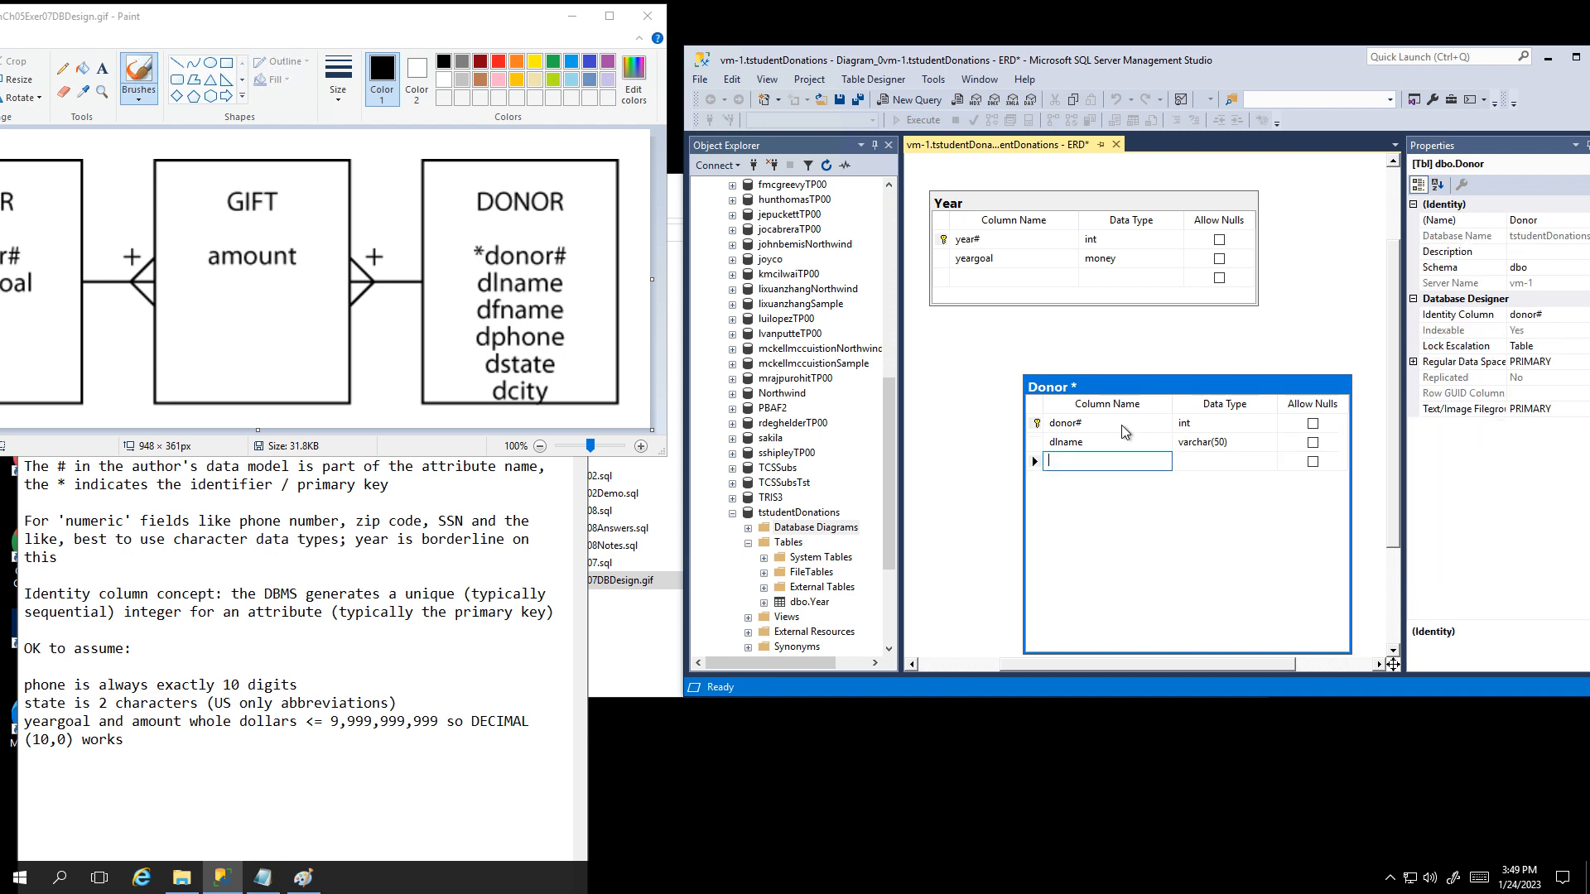
{"action": "type", "text": "d"}
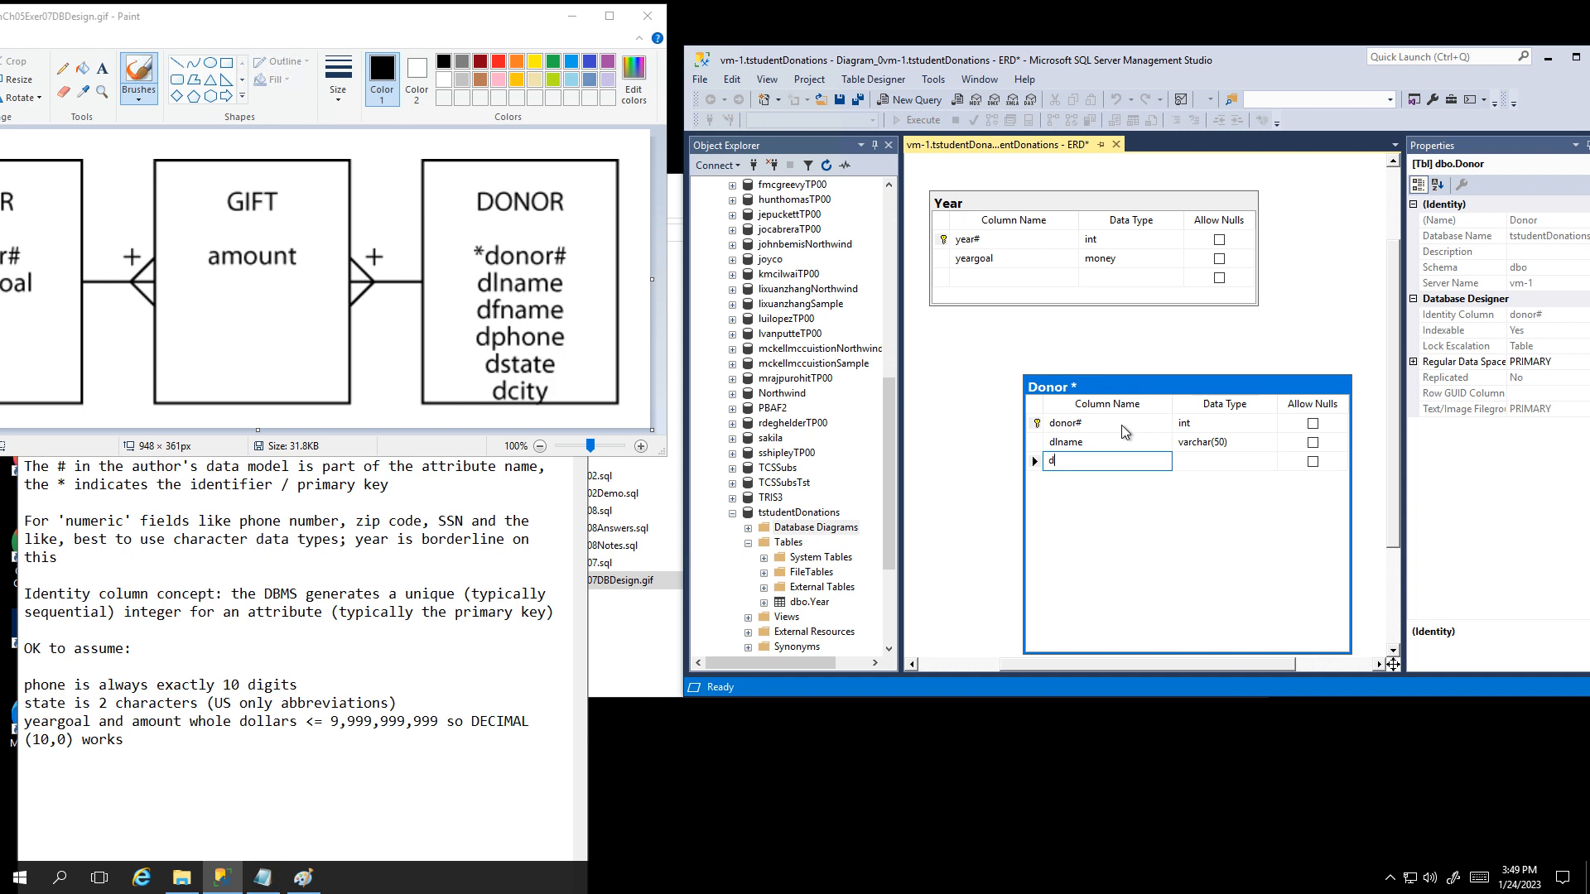
{"action": "type", "text": "fname"}
{"action": "key", "text": "Tab"}
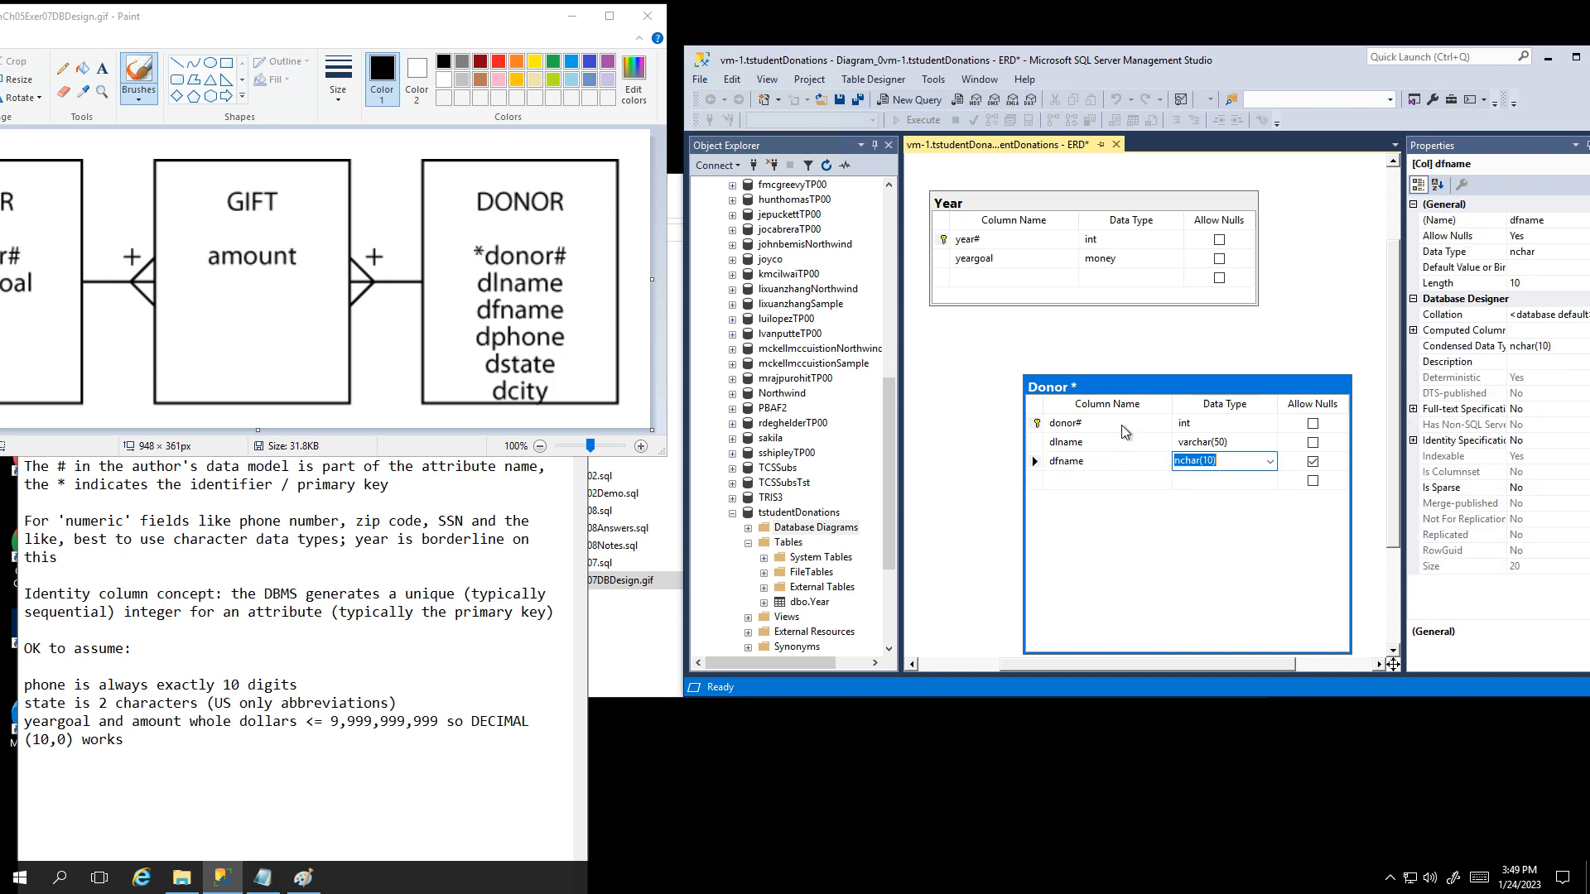
{"action": "type", "text": "varchar(50"}
{"action": "key", "text": "Tab"}
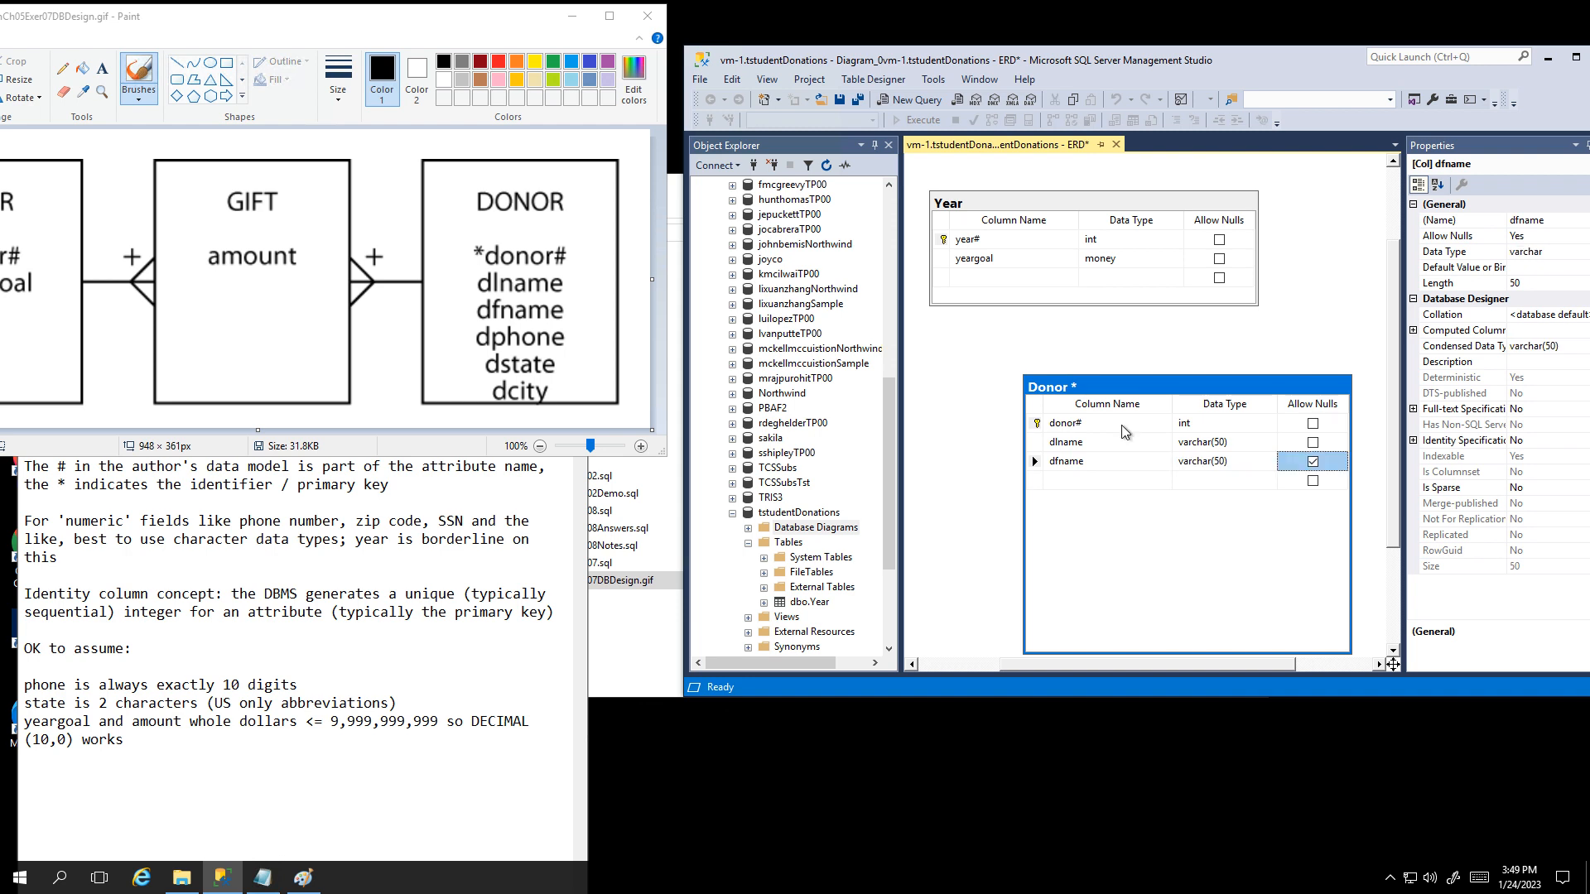
{"action": "key", "text": "space"}
Step: Set the dfname column's Default Value or Binding to 'FNU'
{"action": "left_click_drag", "start_coordinate": [1183, 377], "coordinate": [1142, 335]}
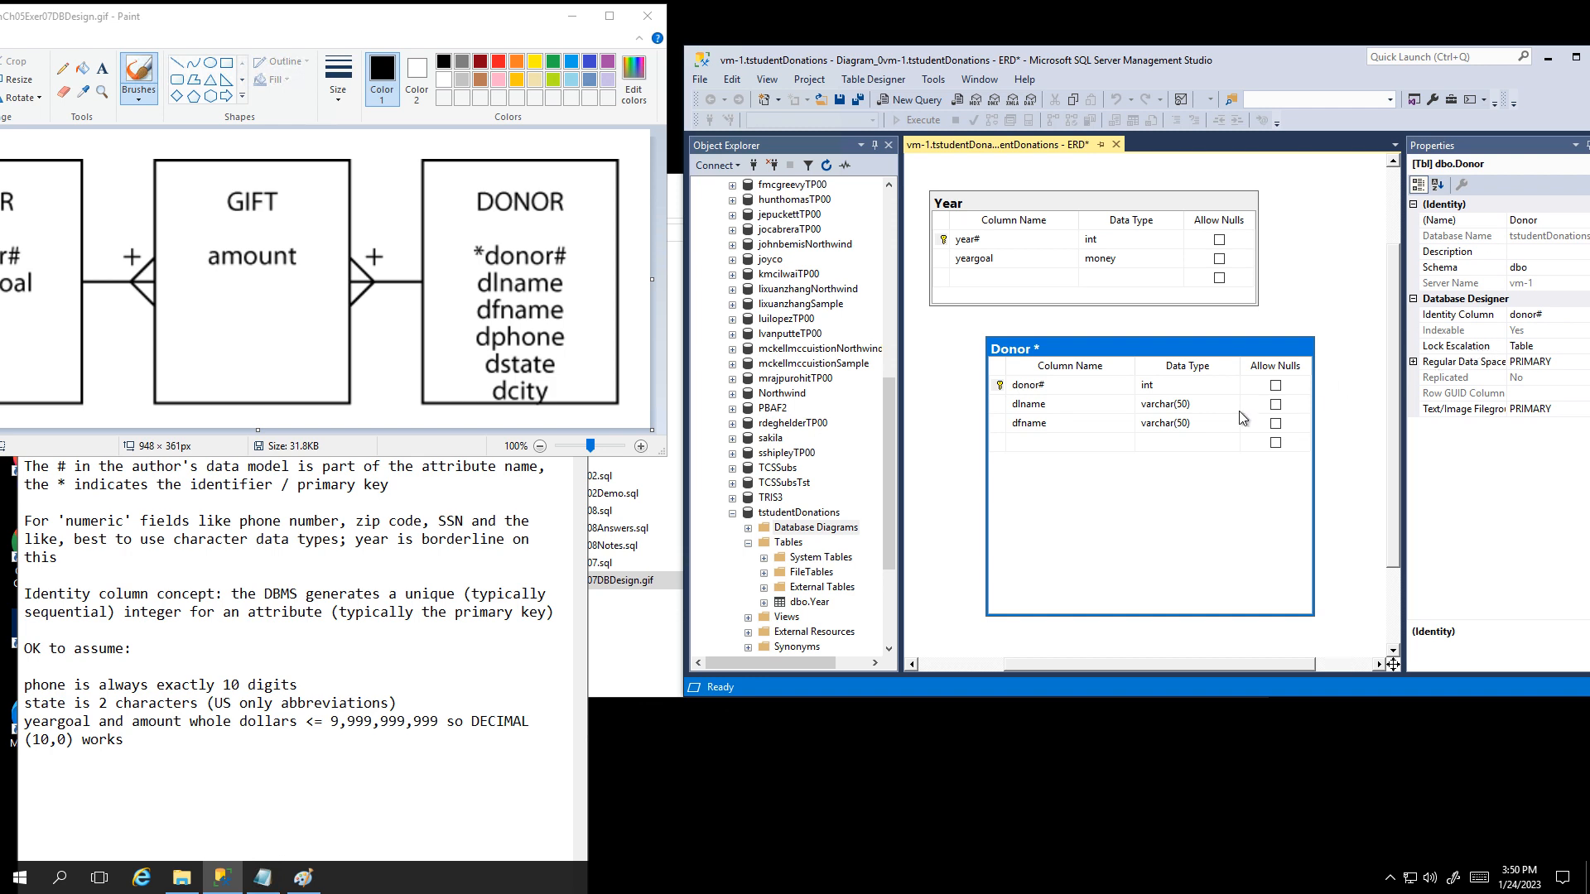
{"action": "left_click", "coordinate": [1056, 430]}
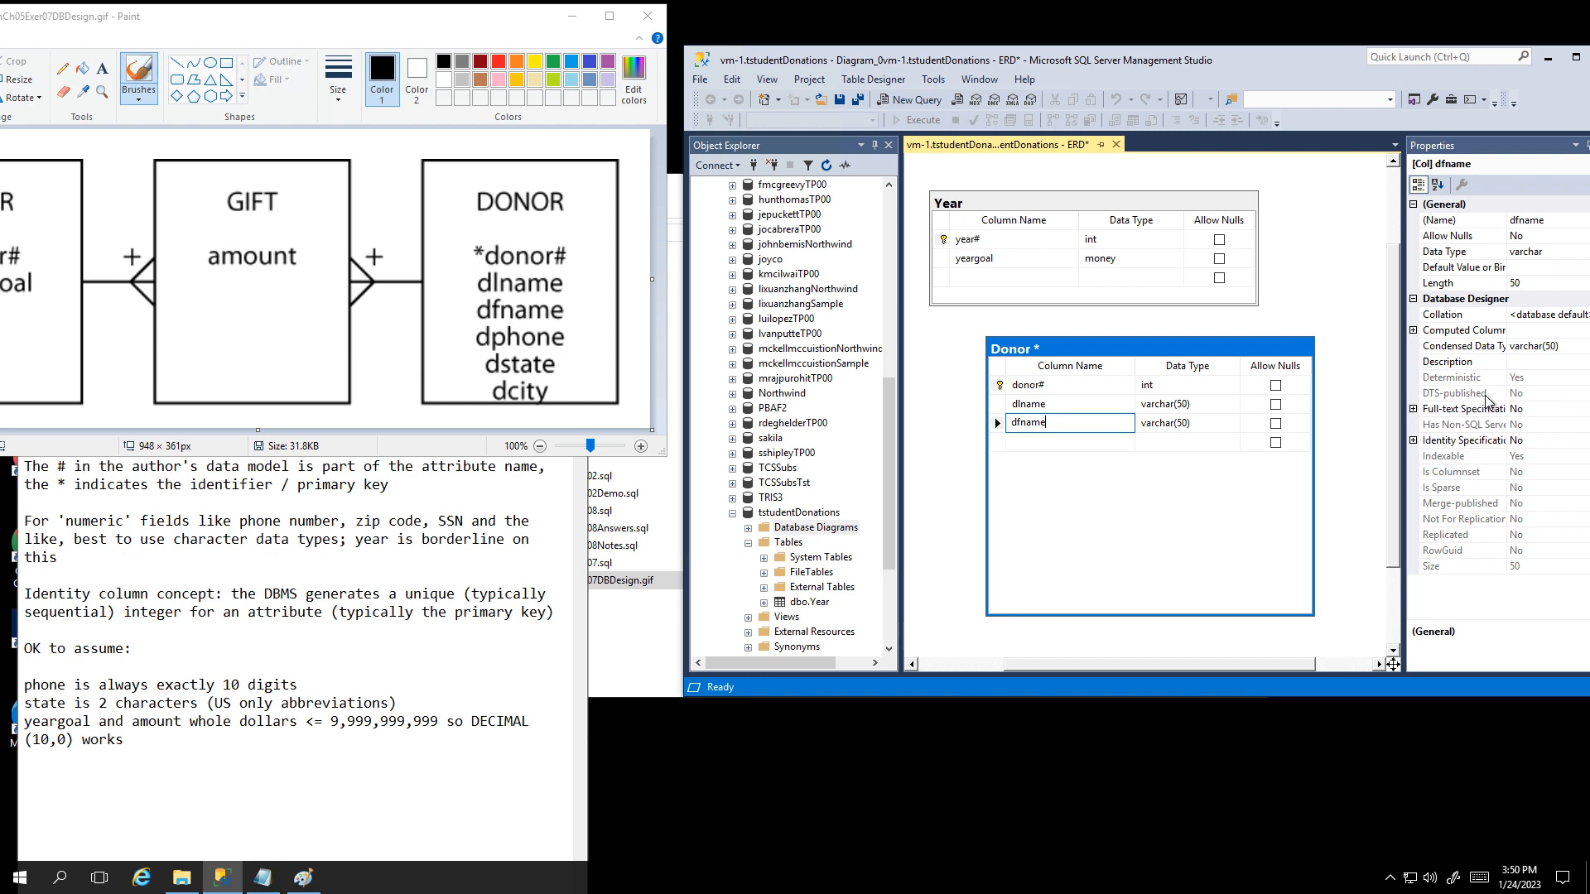
{"action": "left_click", "coordinate": [1418, 332]}
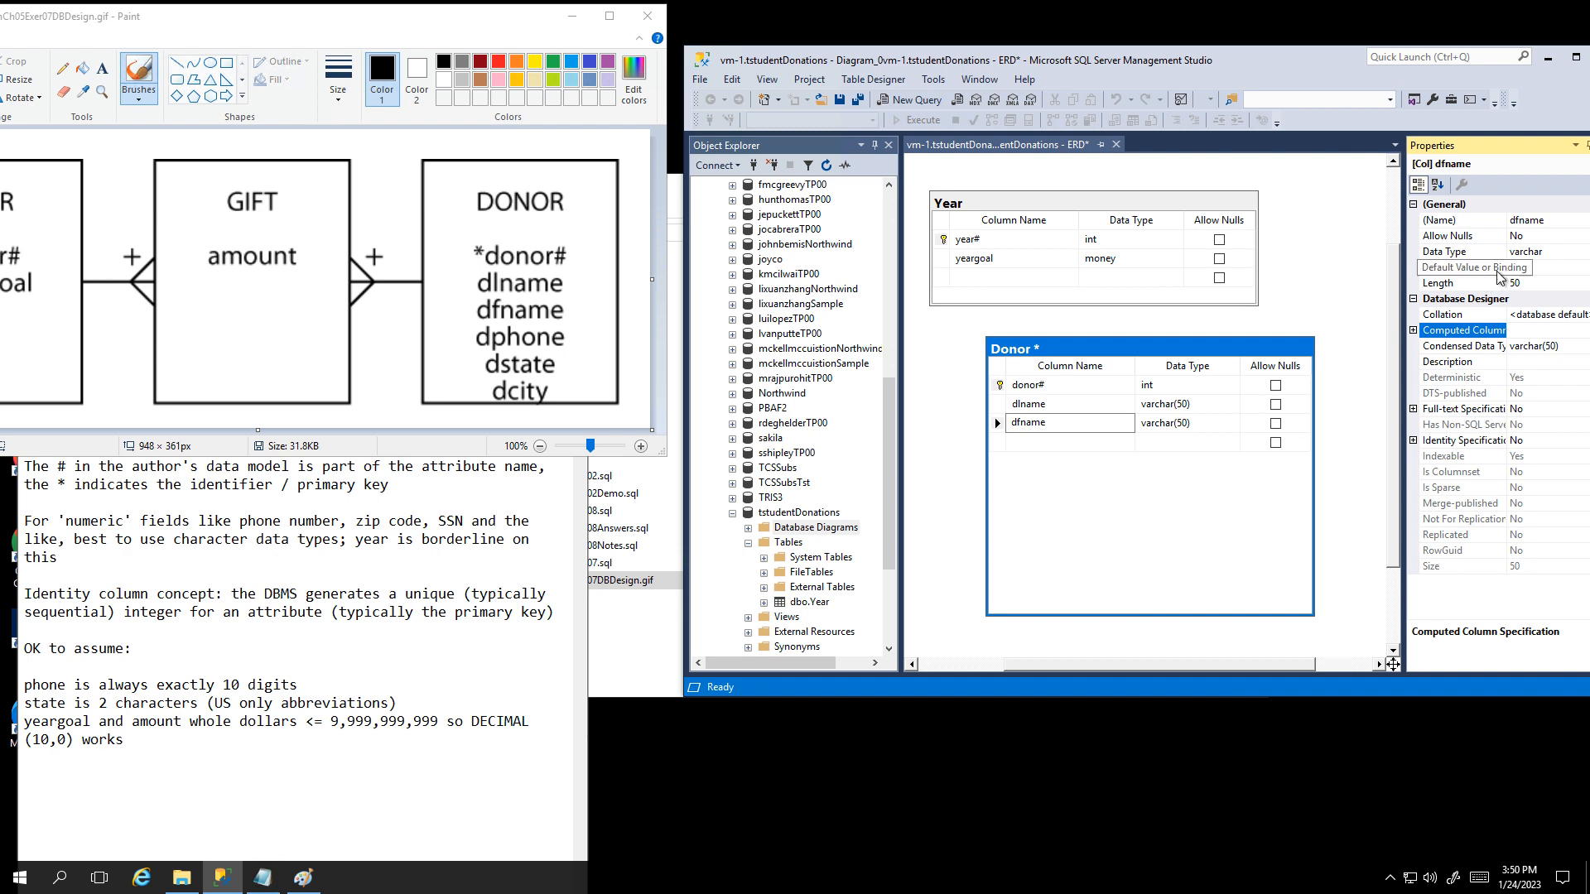
{"action": "left_click", "coordinate": [1446, 268]}
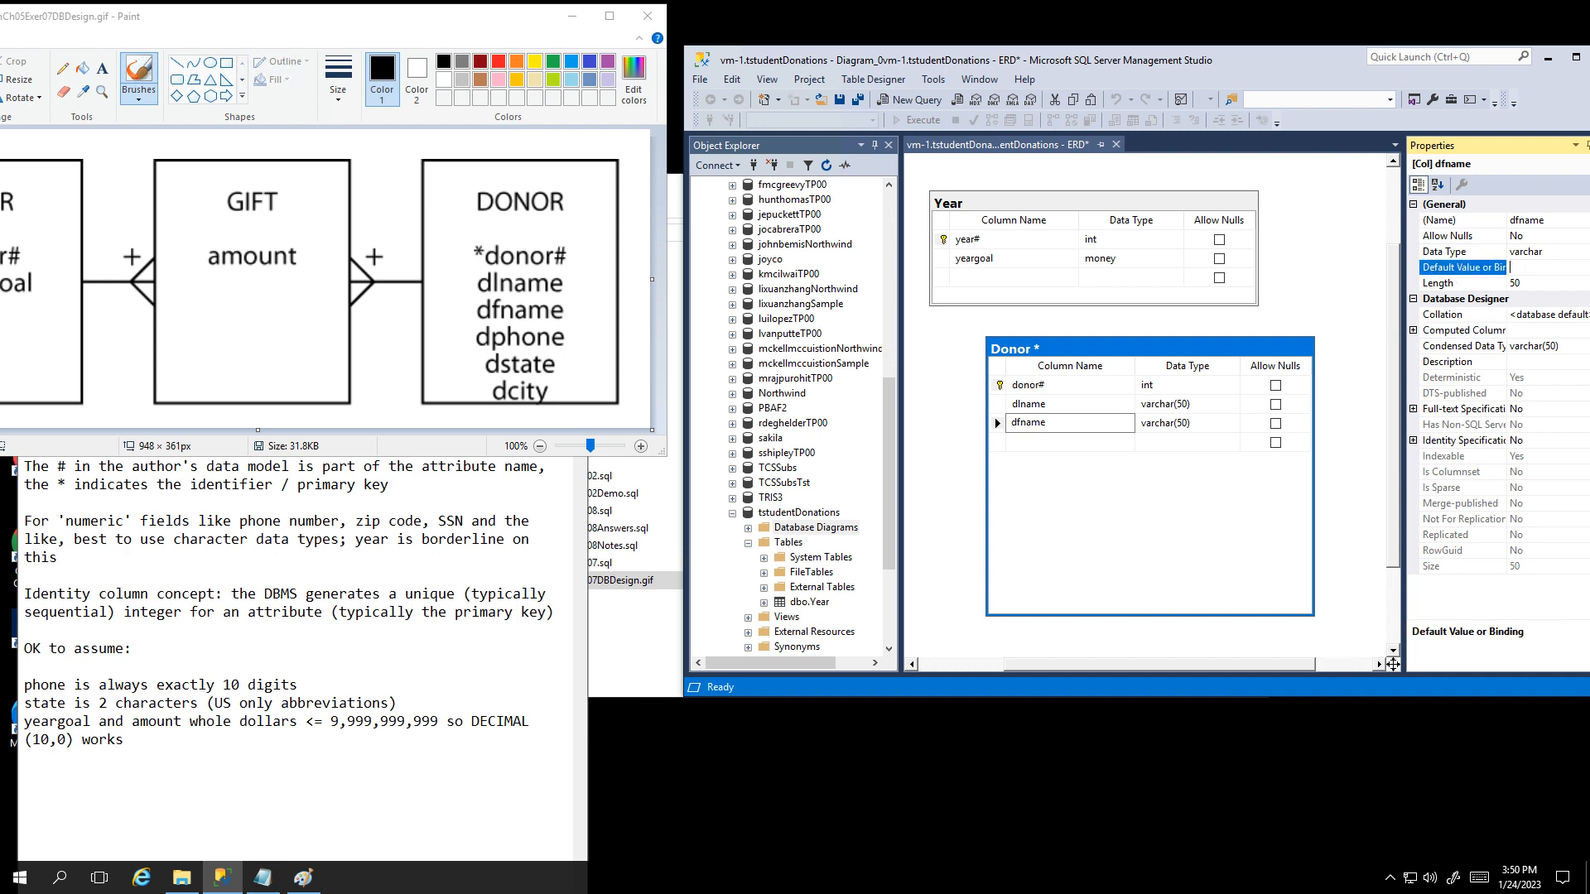
{"action": "type", "text": "FNU"}
{"action": "key", "text": "Return"}
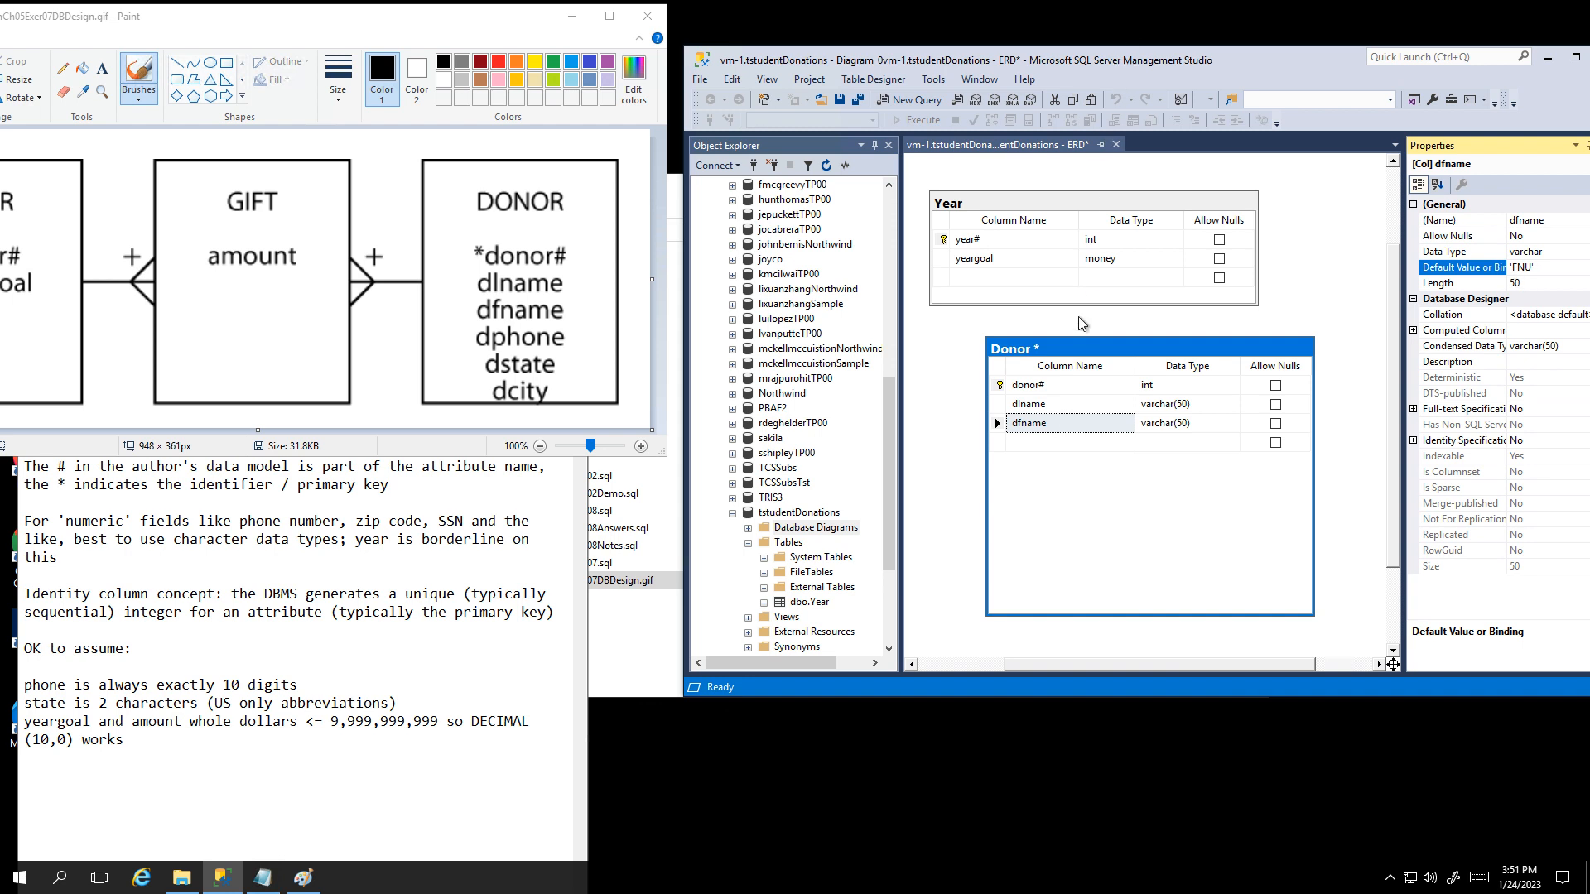
{"action": "left_click", "coordinate": [1039, 443]}
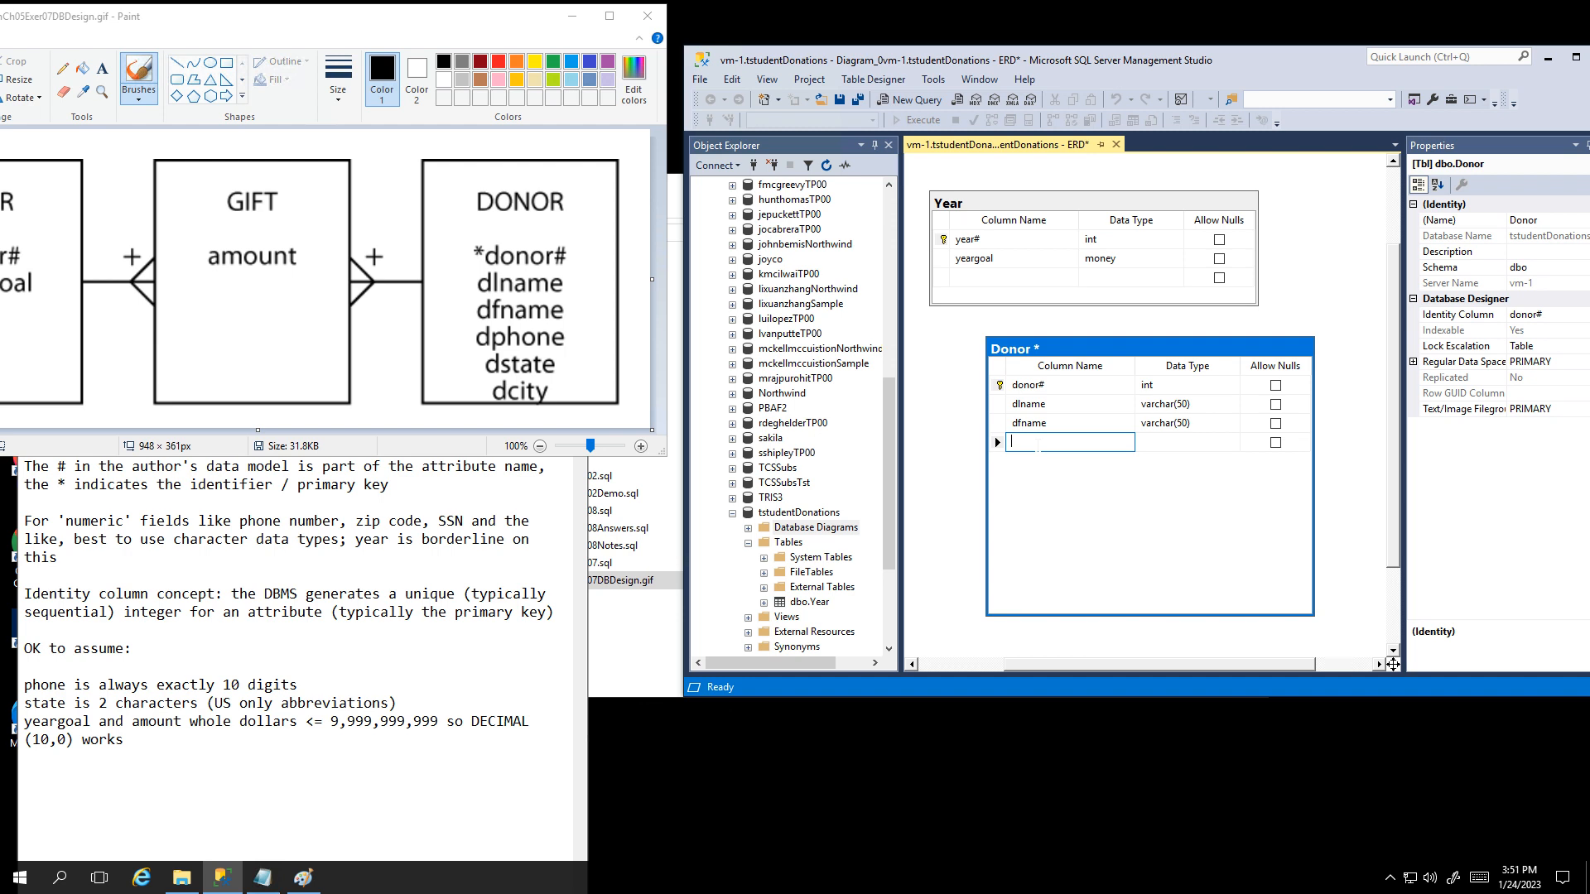
Step: Add a dphone column of type char(10) that disallows nulls
{"action": "type", "text": "dp"}
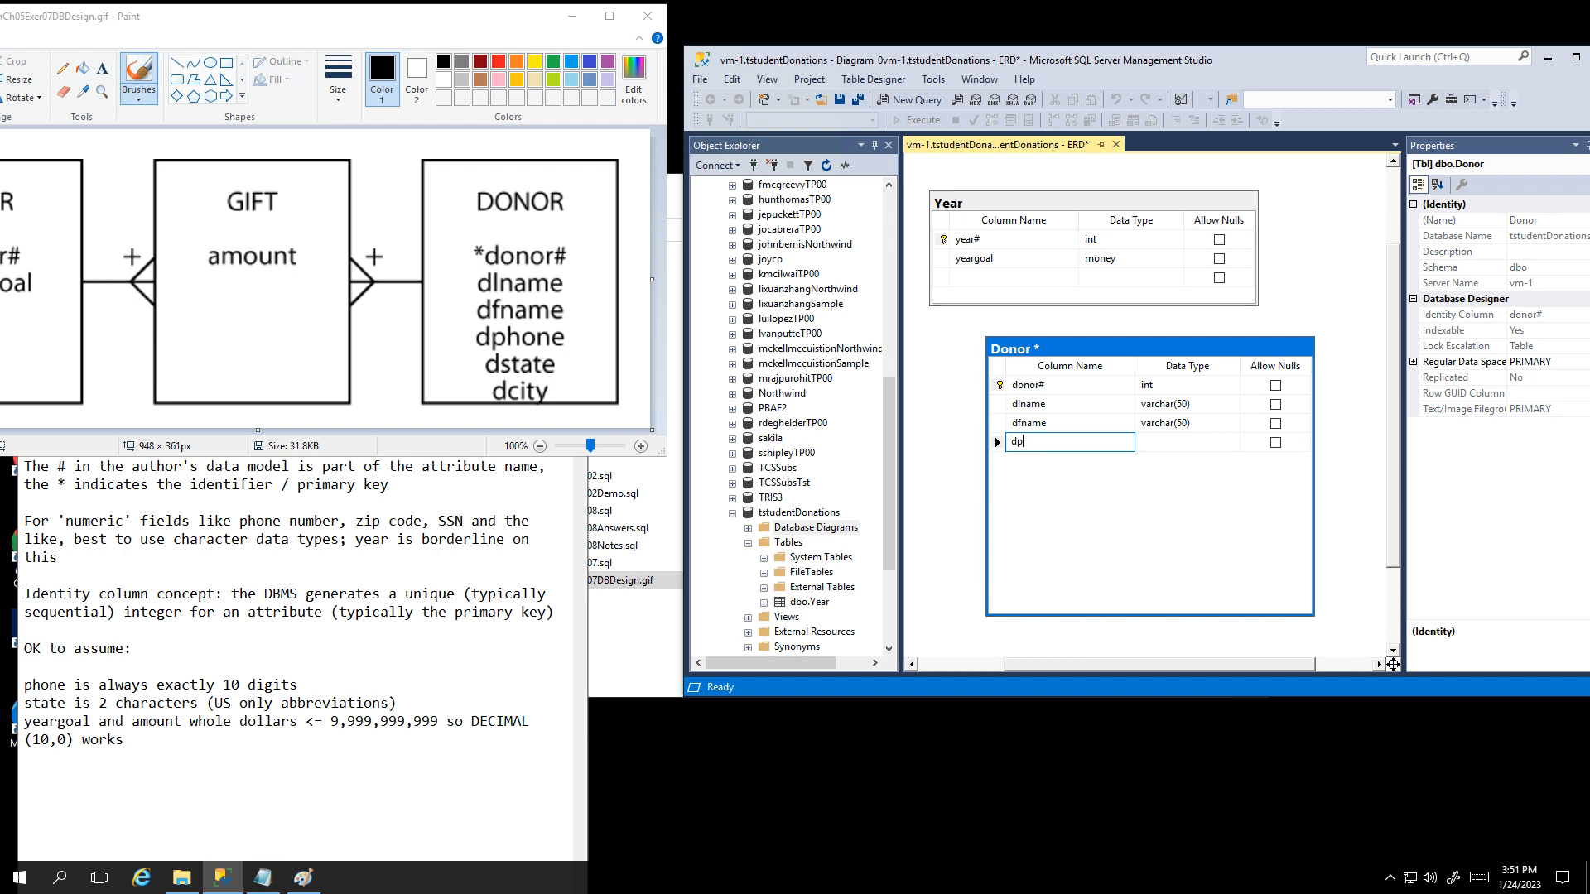
{"action": "type", "text": "hone"}
{"action": "key", "text": "Tab"}
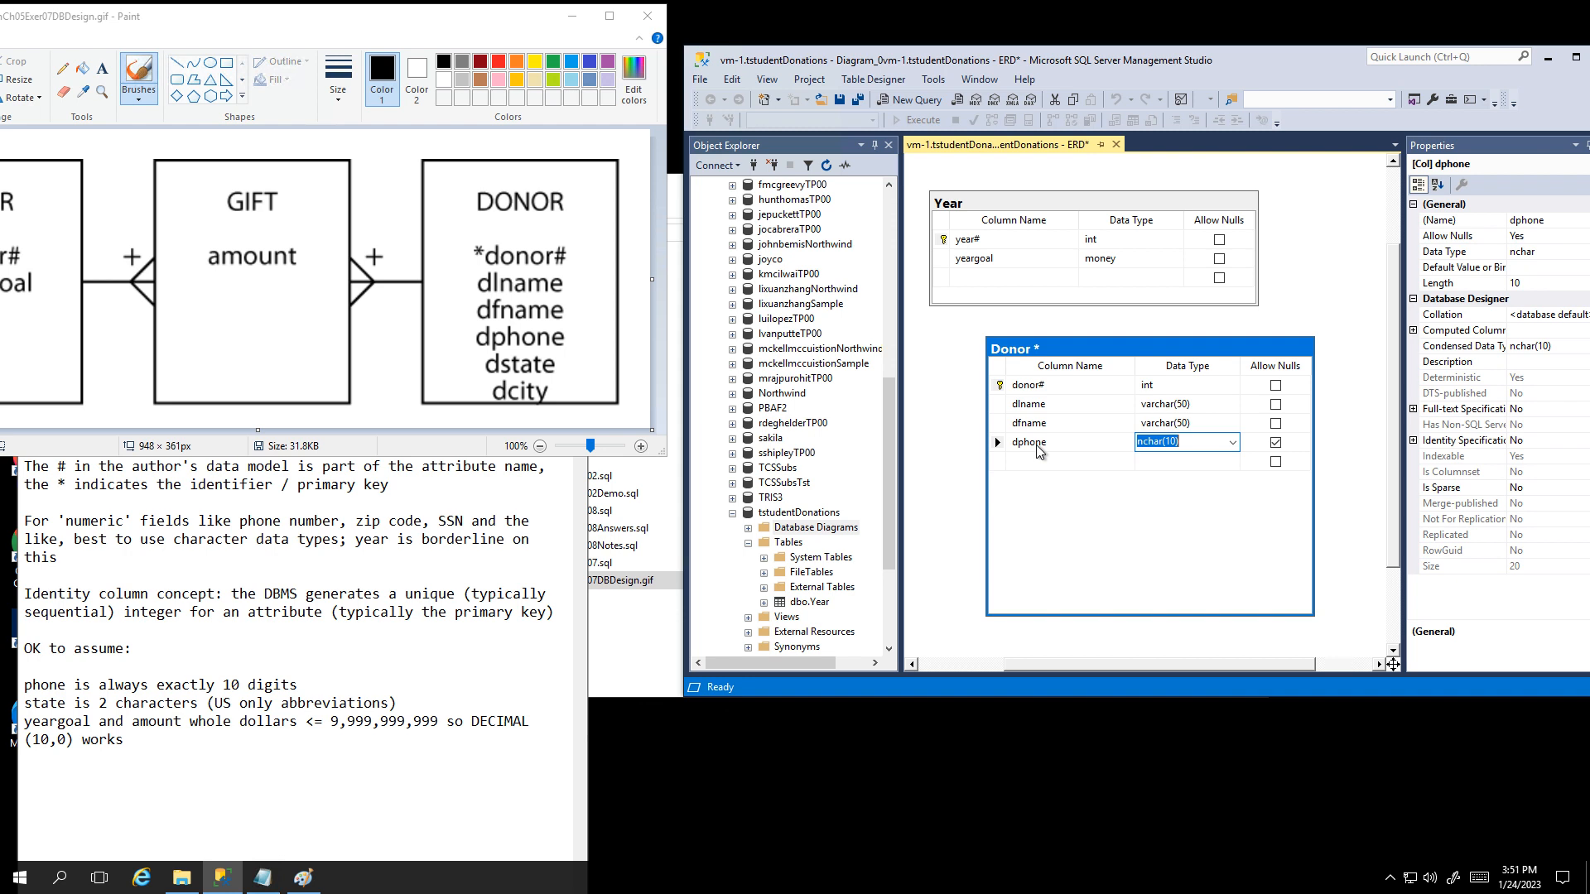
{"action": "type", "text": "char"}
{"action": "key", "text": "Tab"}
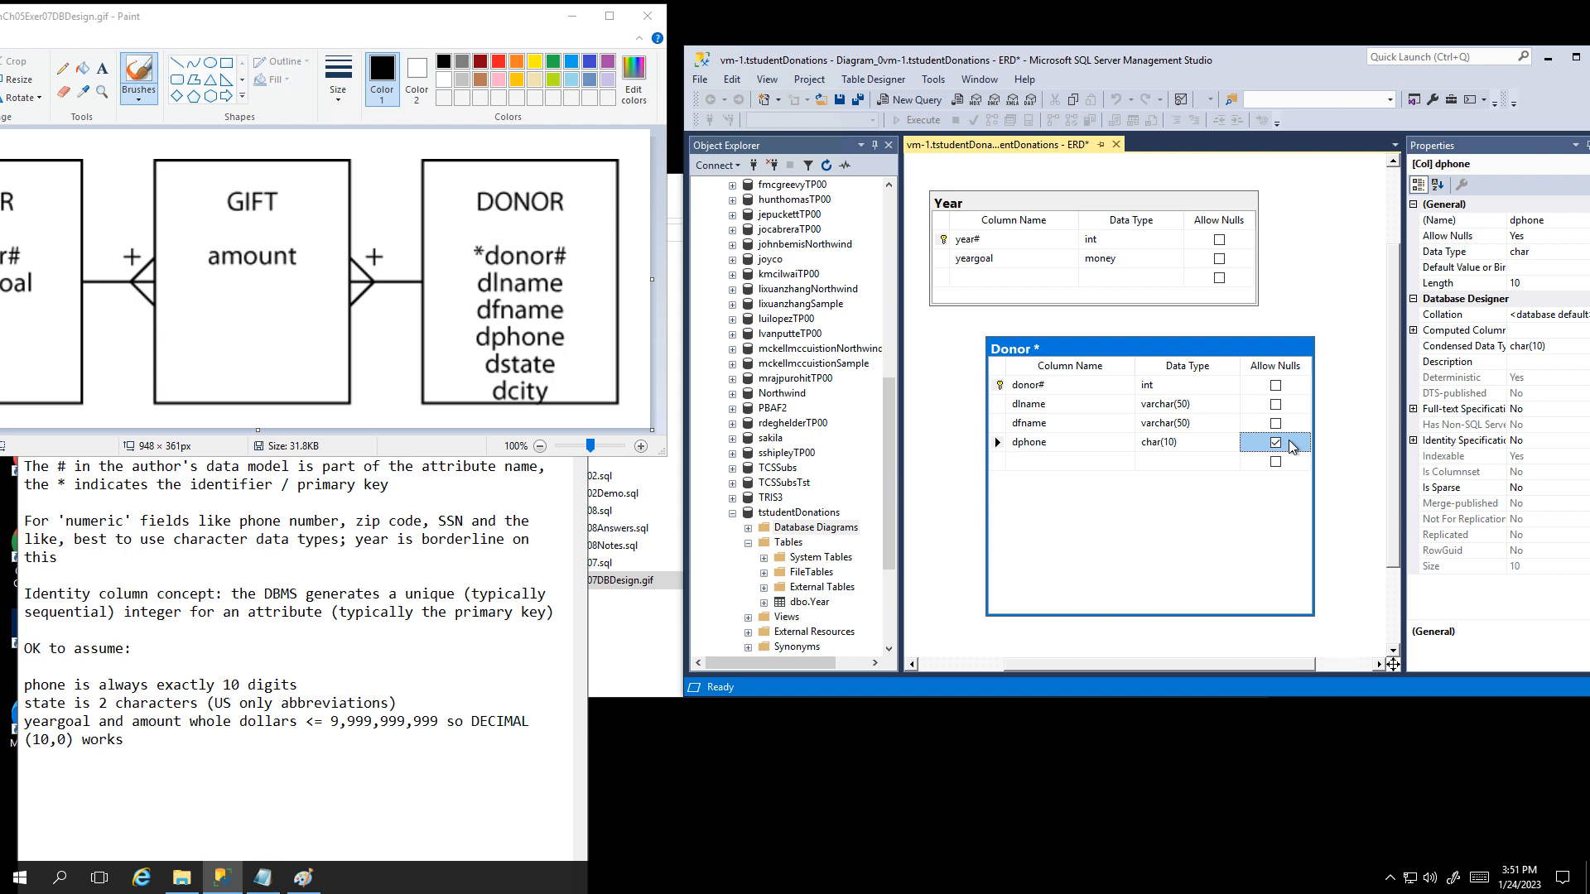
{"action": "left_click", "coordinate": [1293, 447]}
Step: Add non-null dstate char(2) and dcity varchar(50) columns, then save the Donor table
{"action": "left_click", "coordinate": [1037, 461]}
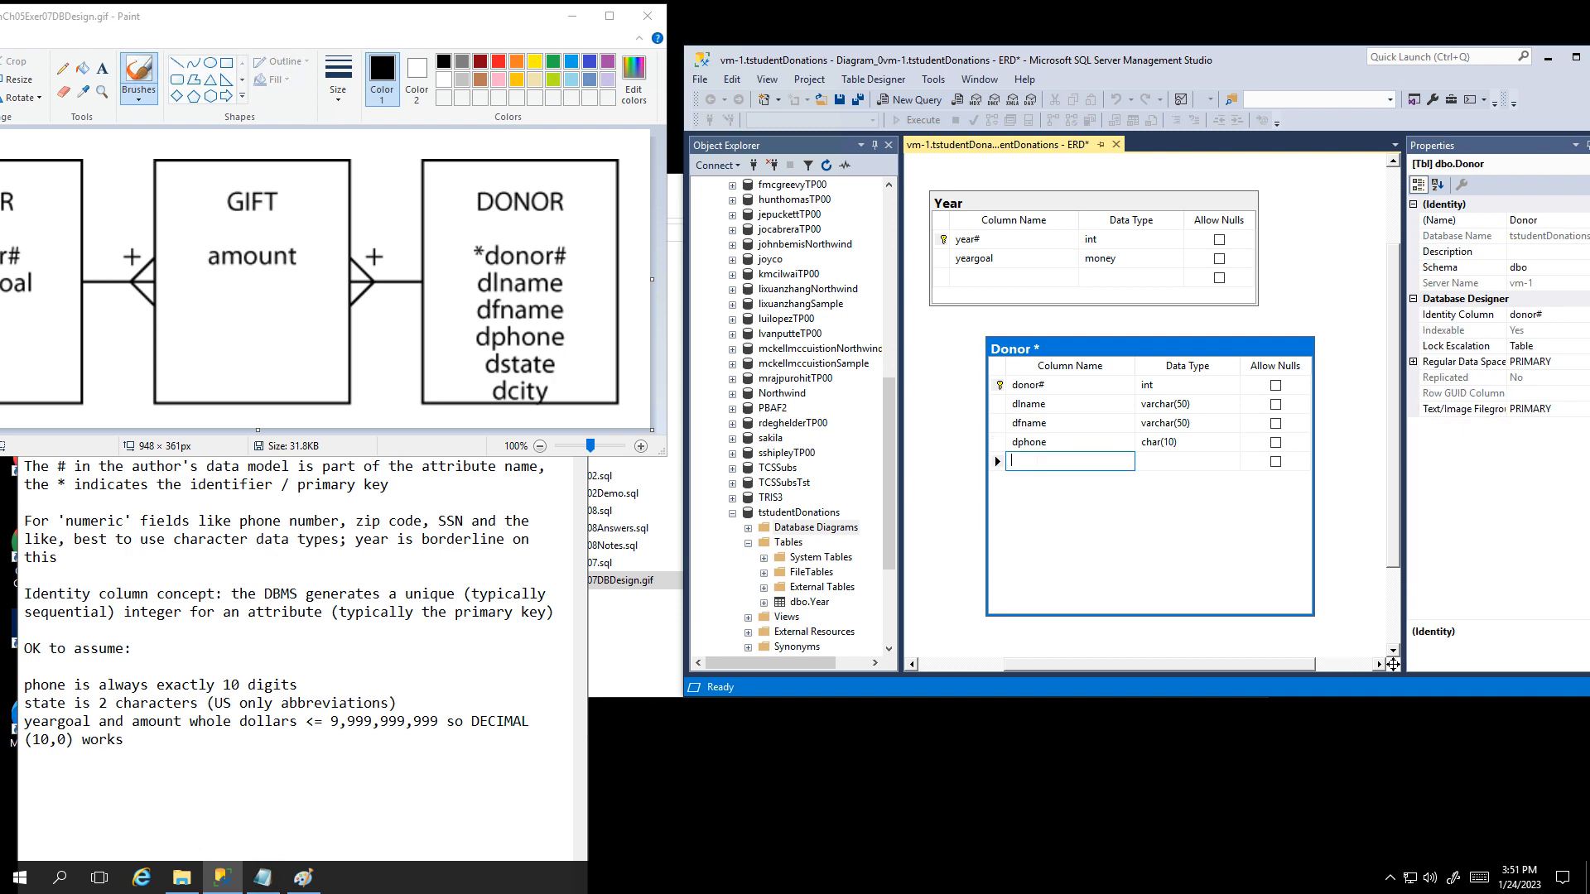
{"action": "type", "text": "sdstate"}
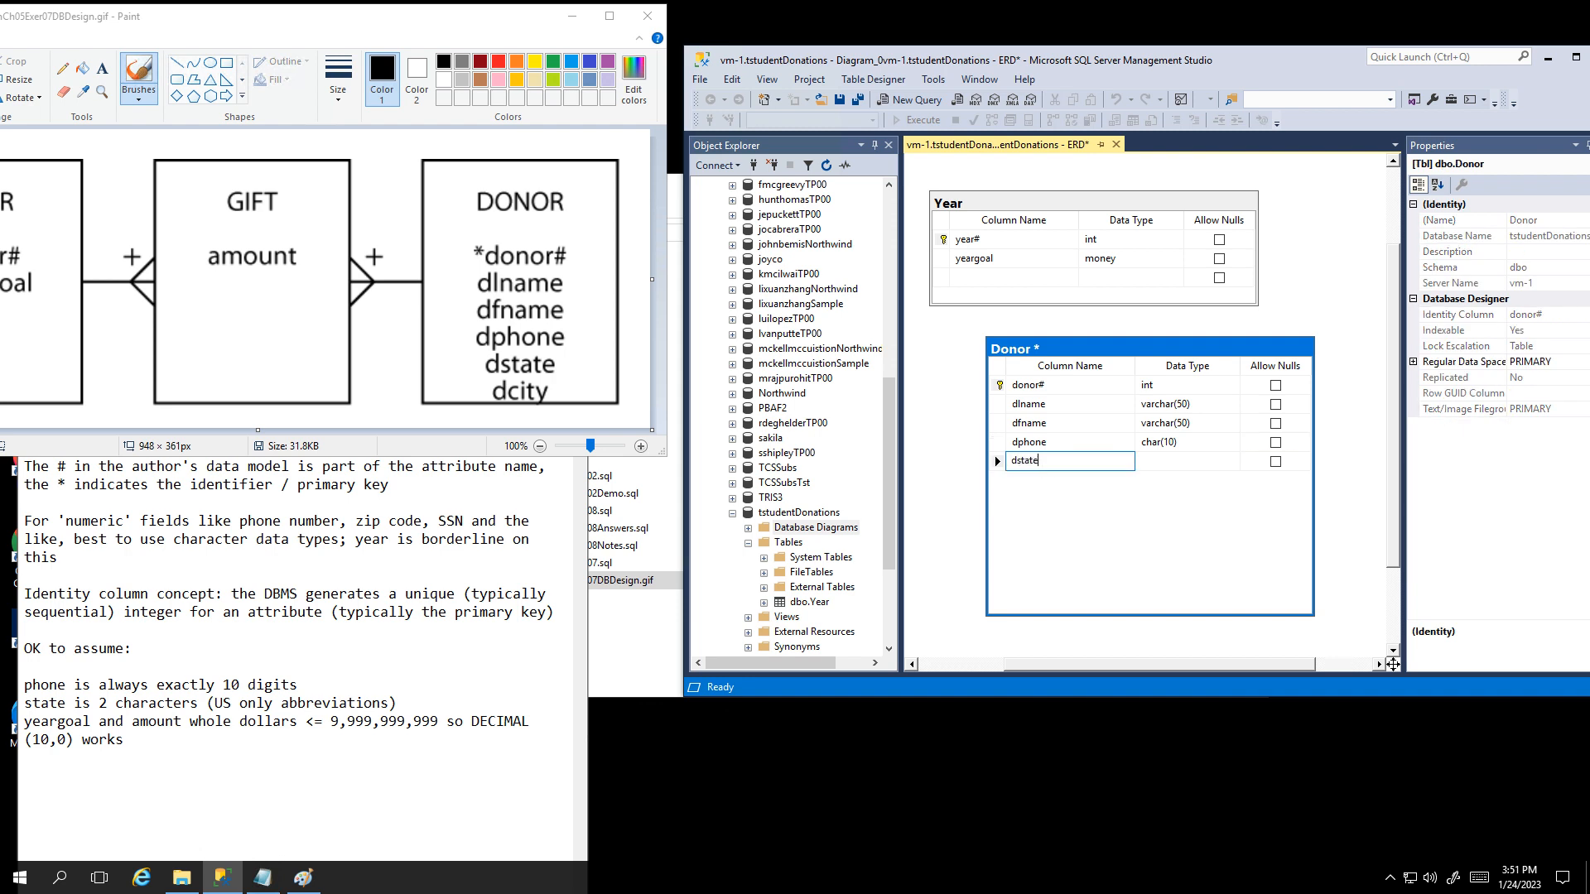
{"action": "key", "text": "Tab"}
{"action": "type", "text": "char("}
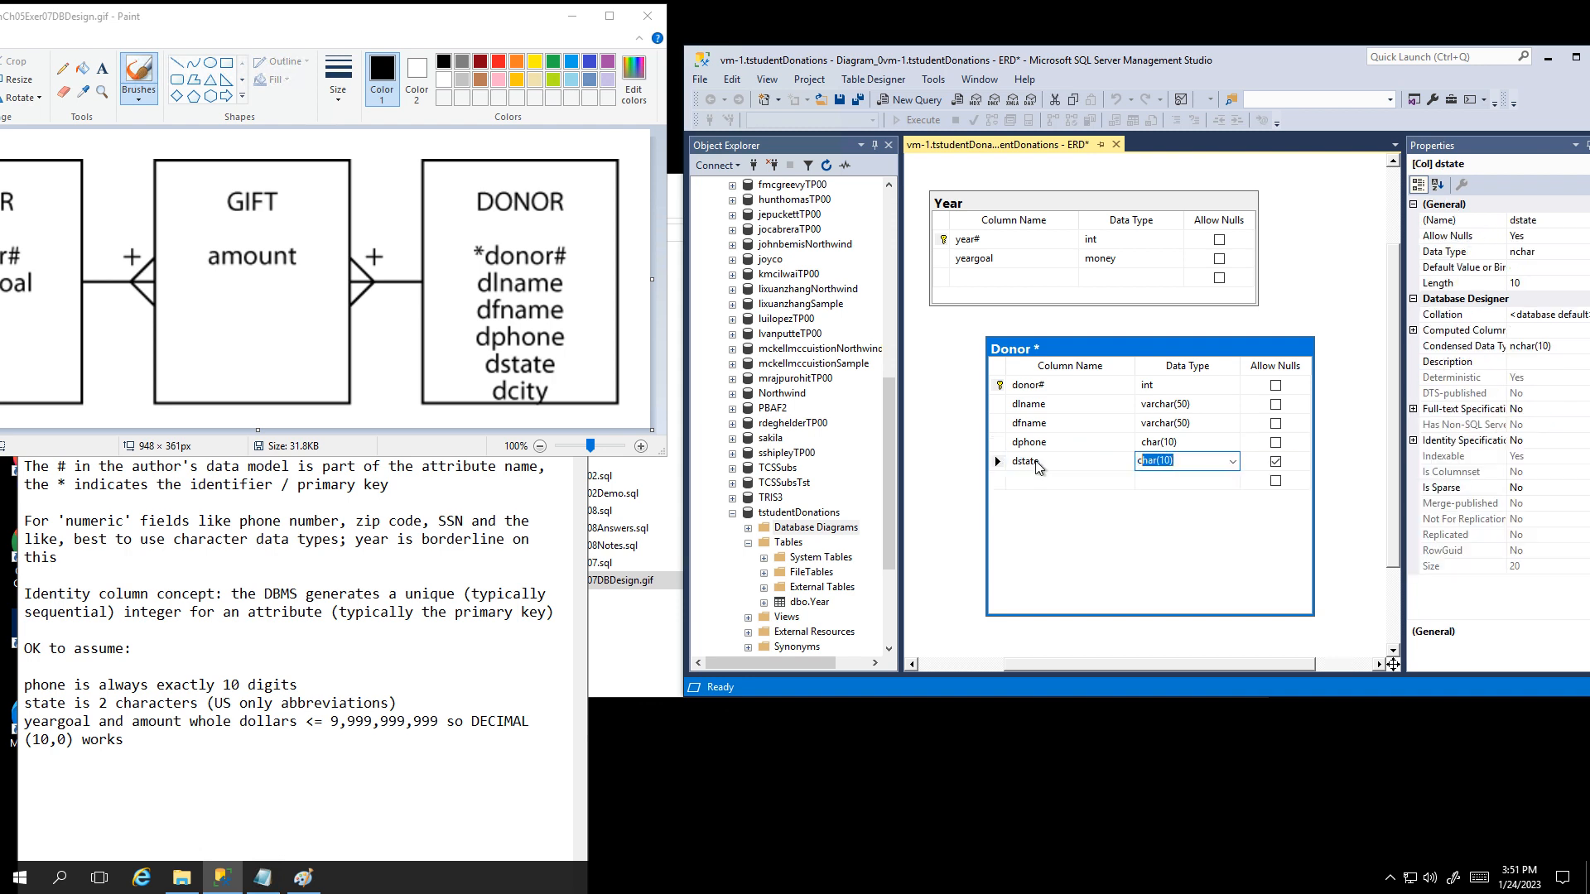
{"action": "type", "text": "2"}
{"action": "left_click", "coordinate": [1276, 461]}
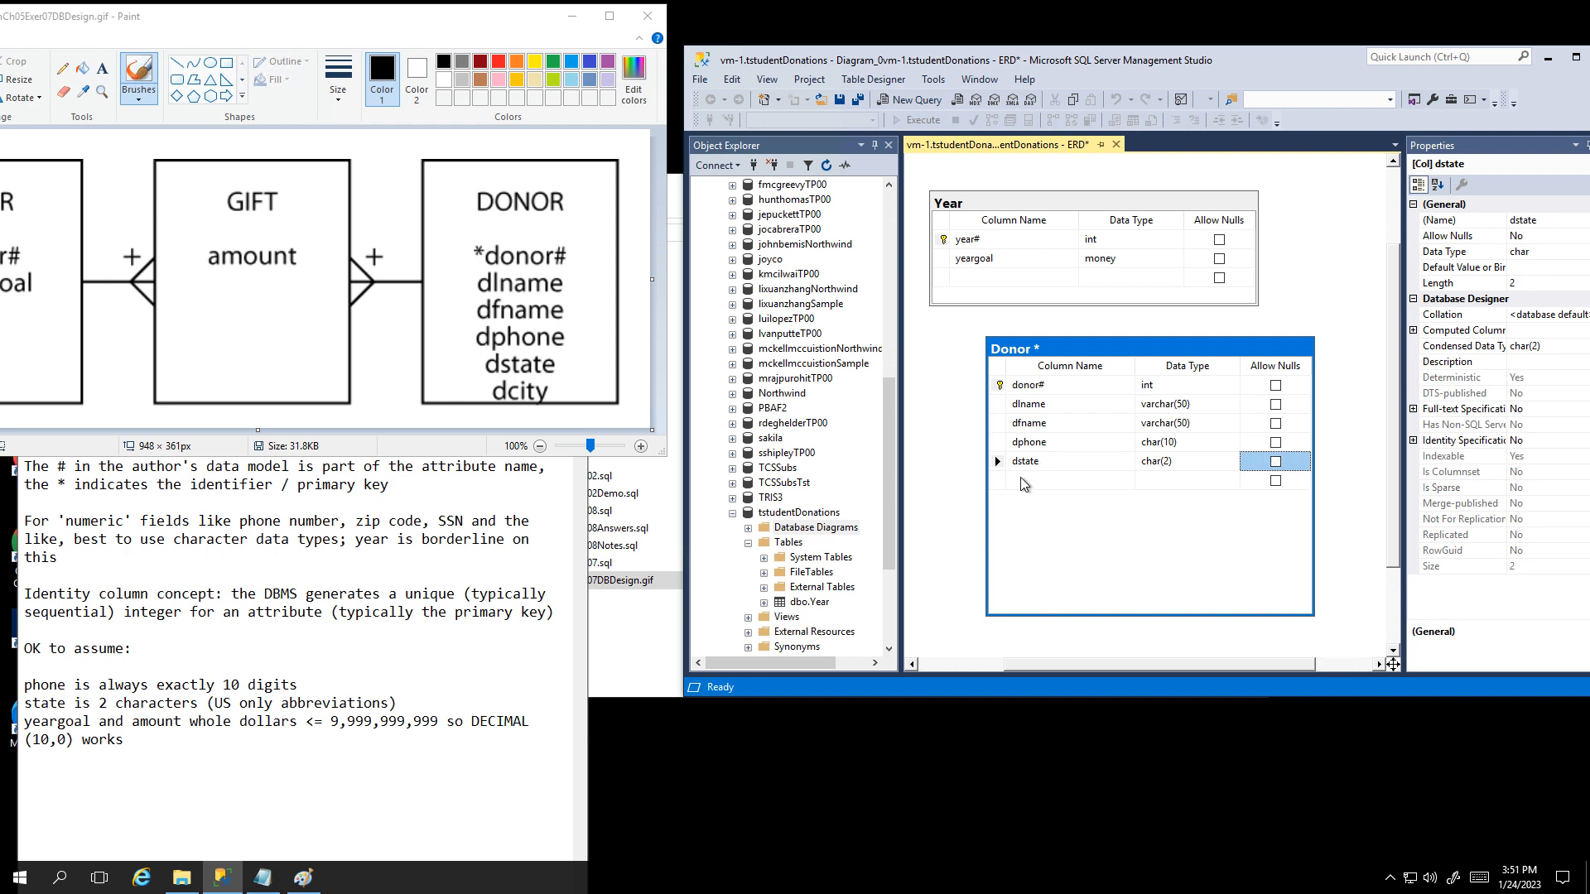
{"action": "left_click", "coordinate": [1025, 481]}
{"action": "type", "text": "dcity"}
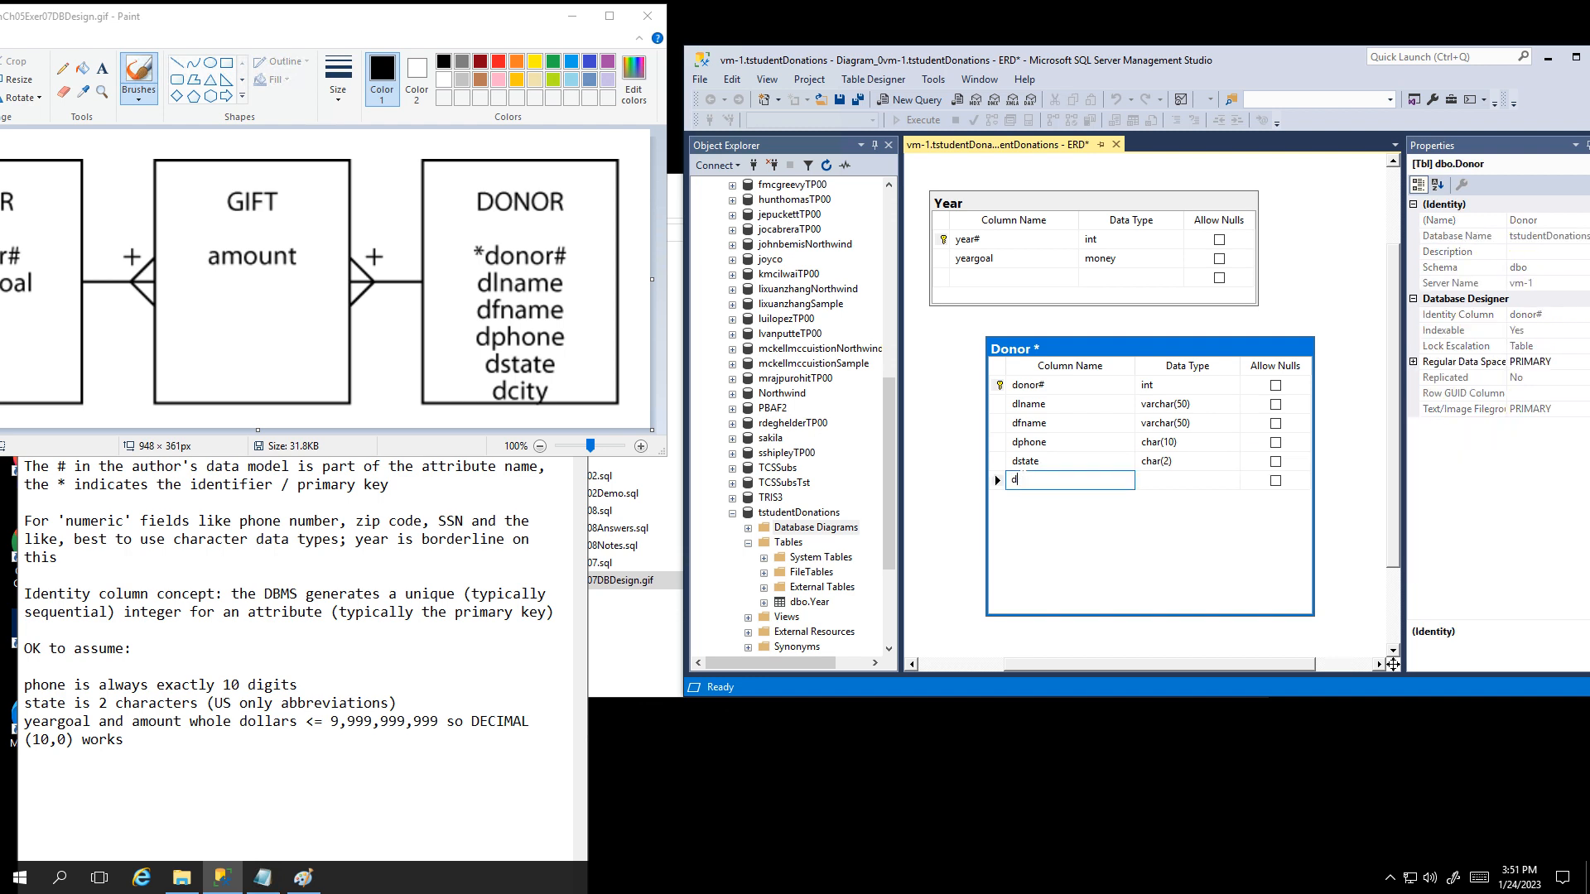
{"action": "key", "text": "Tab"}
{"action": "type", "text": "varchar"}
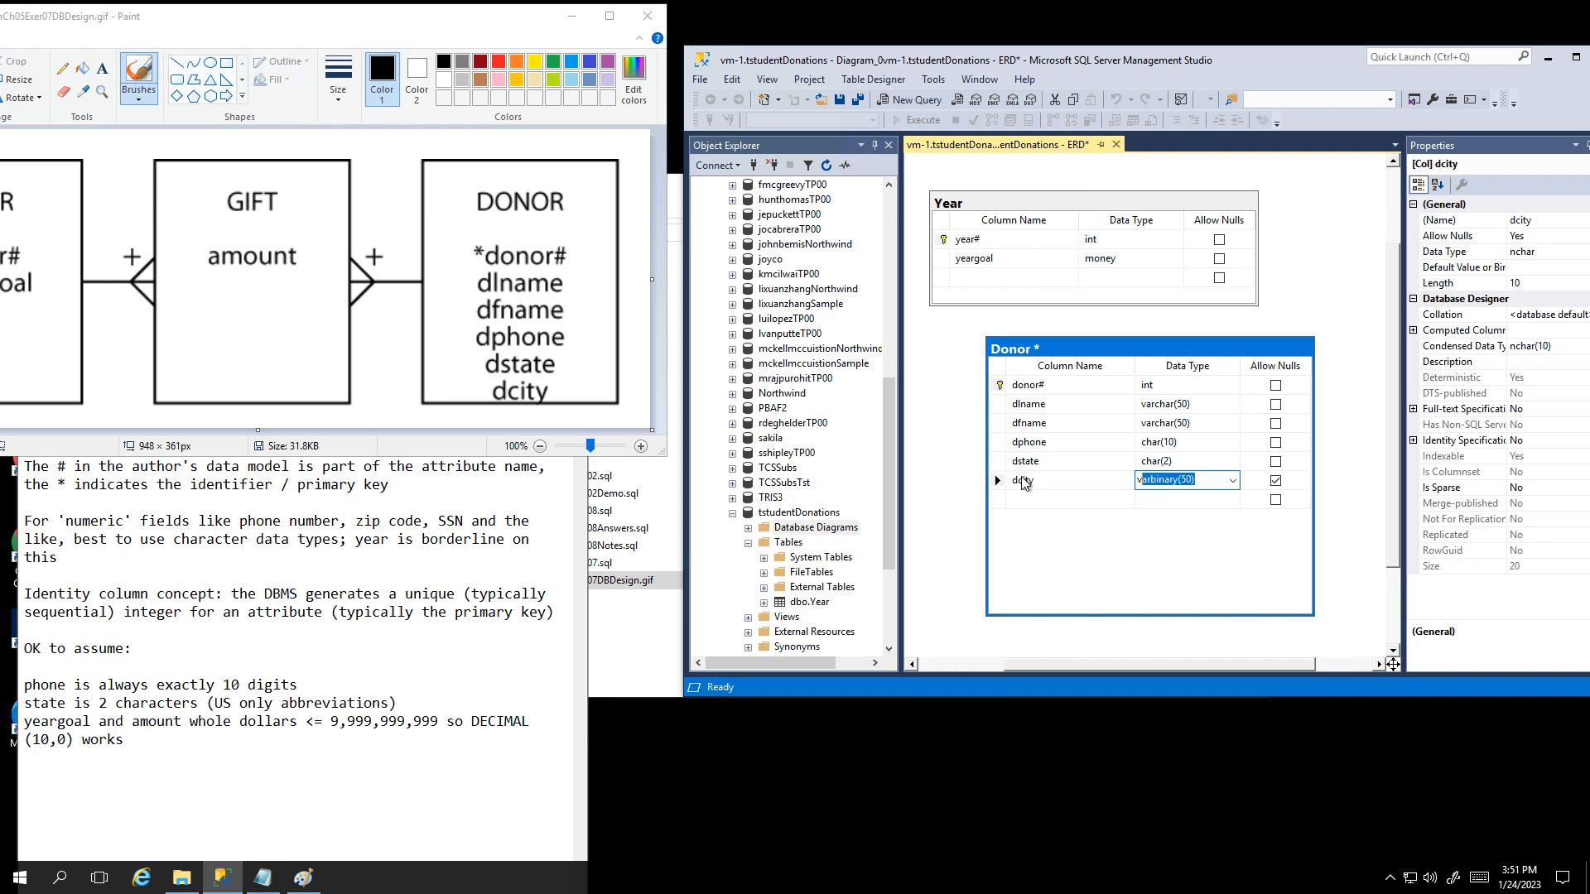
{"action": "key", "text": "Tab"}
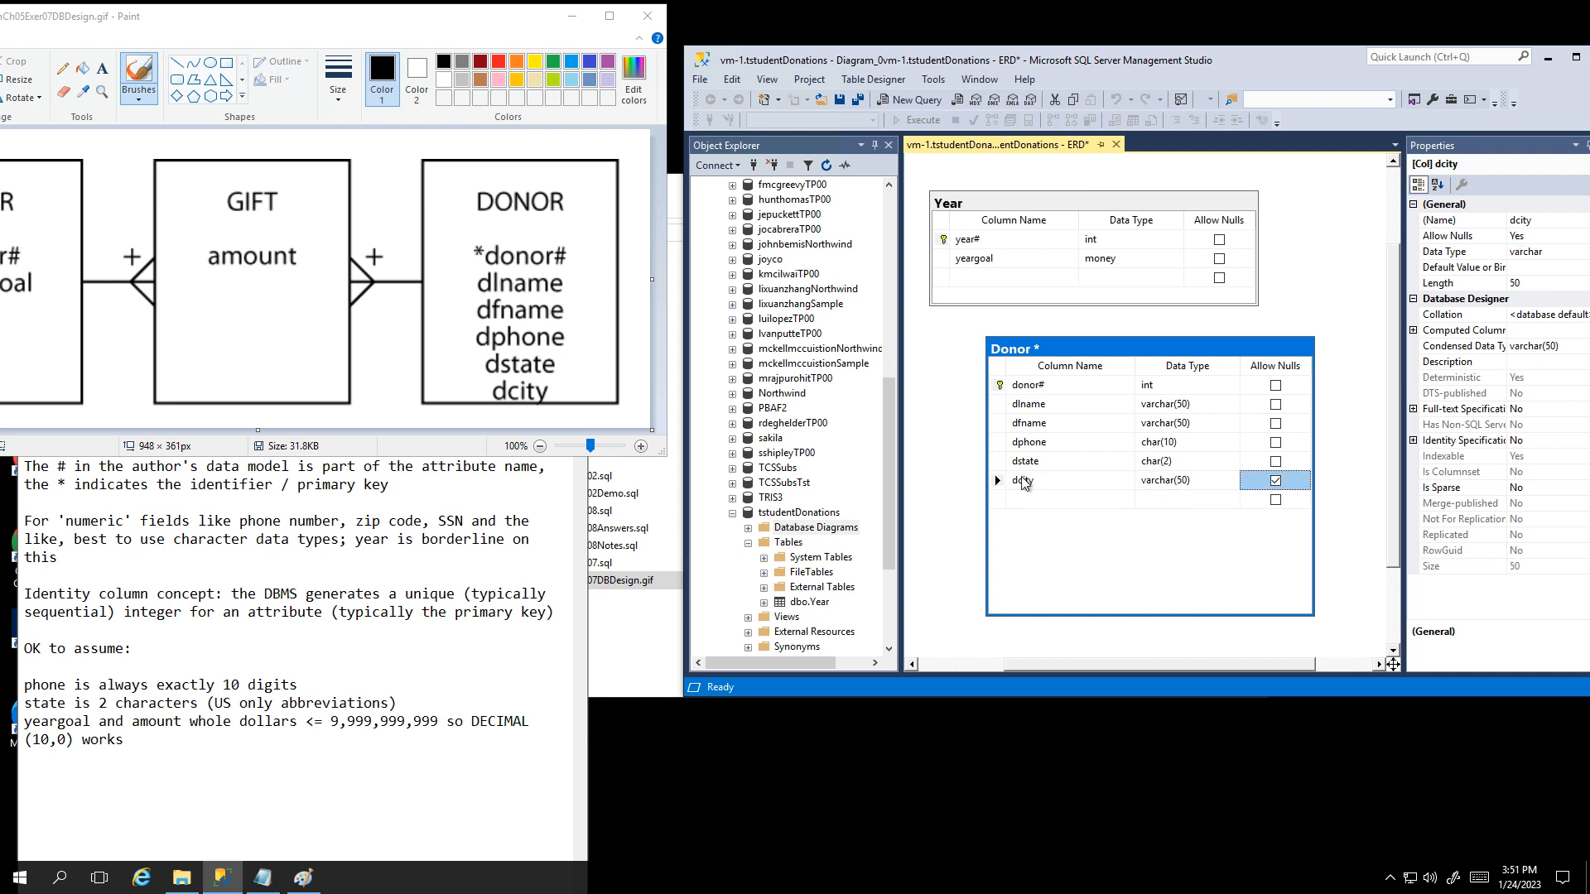
{"action": "left_click", "coordinate": [1276, 480]}
{"action": "left_click", "coordinate": [839, 100]}
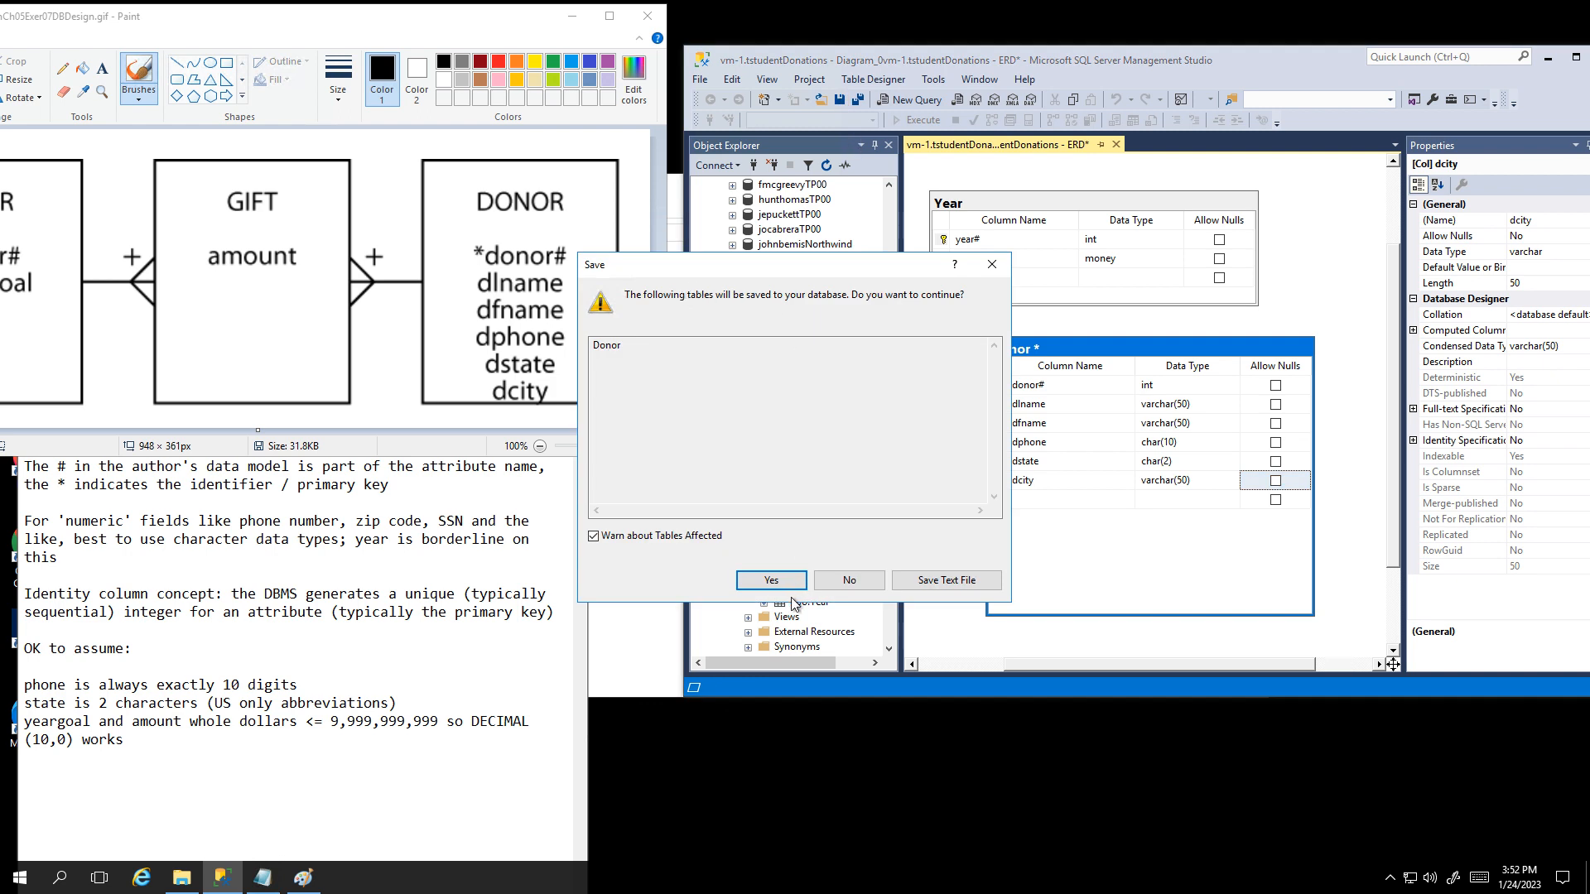
Step: Confirm saving Donor, then shrink the Donor box to its six columns and move it right
{"action": "left_click", "coordinate": [771, 580]}
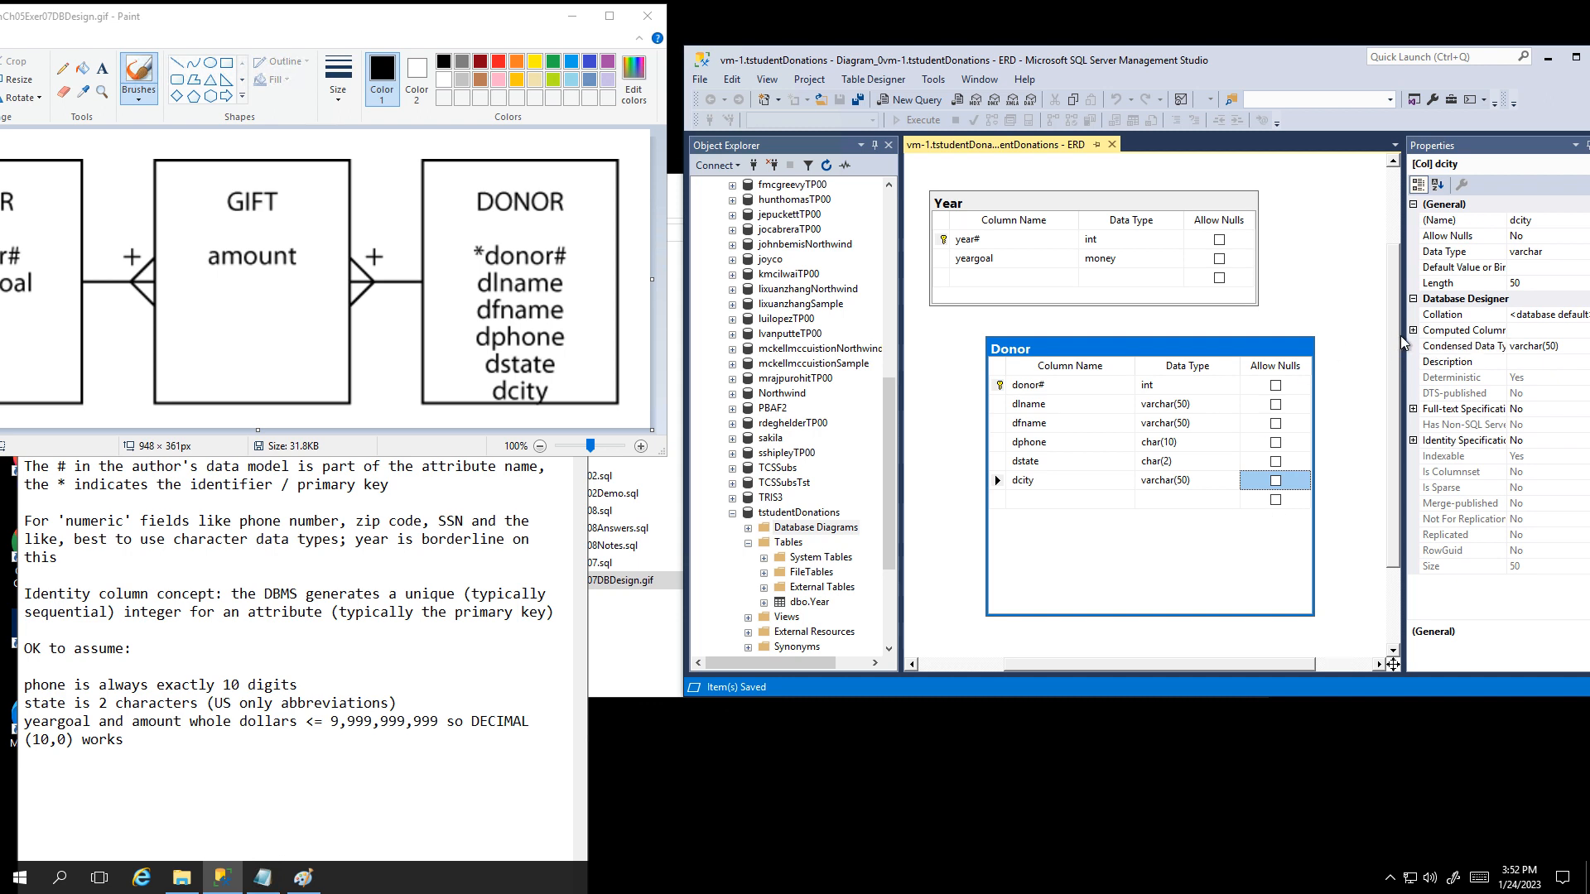
{"action": "left_click_drag", "start_coordinate": [1400, 336], "coordinate": [1491, 332]}
{"action": "left_click", "coordinate": [1230, 347]}
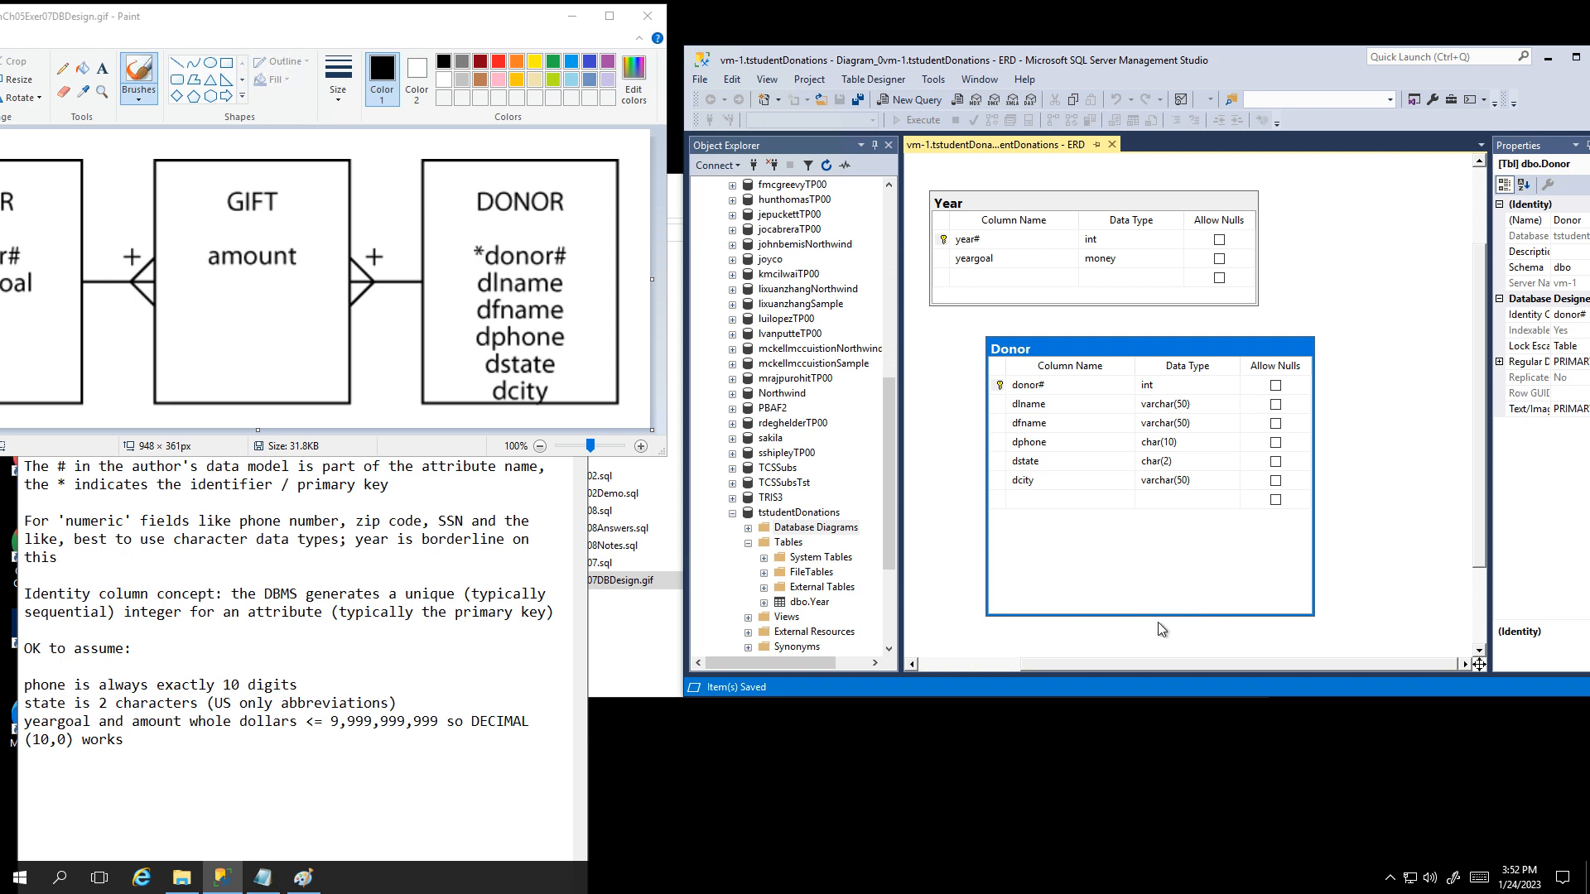
{"action": "left_click_drag", "start_coordinate": [1153, 616], "coordinate": [1144, 514]}
{"action": "left_click_drag", "start_coordinate": [1161, 350], "coordinate": [1306, 345]}
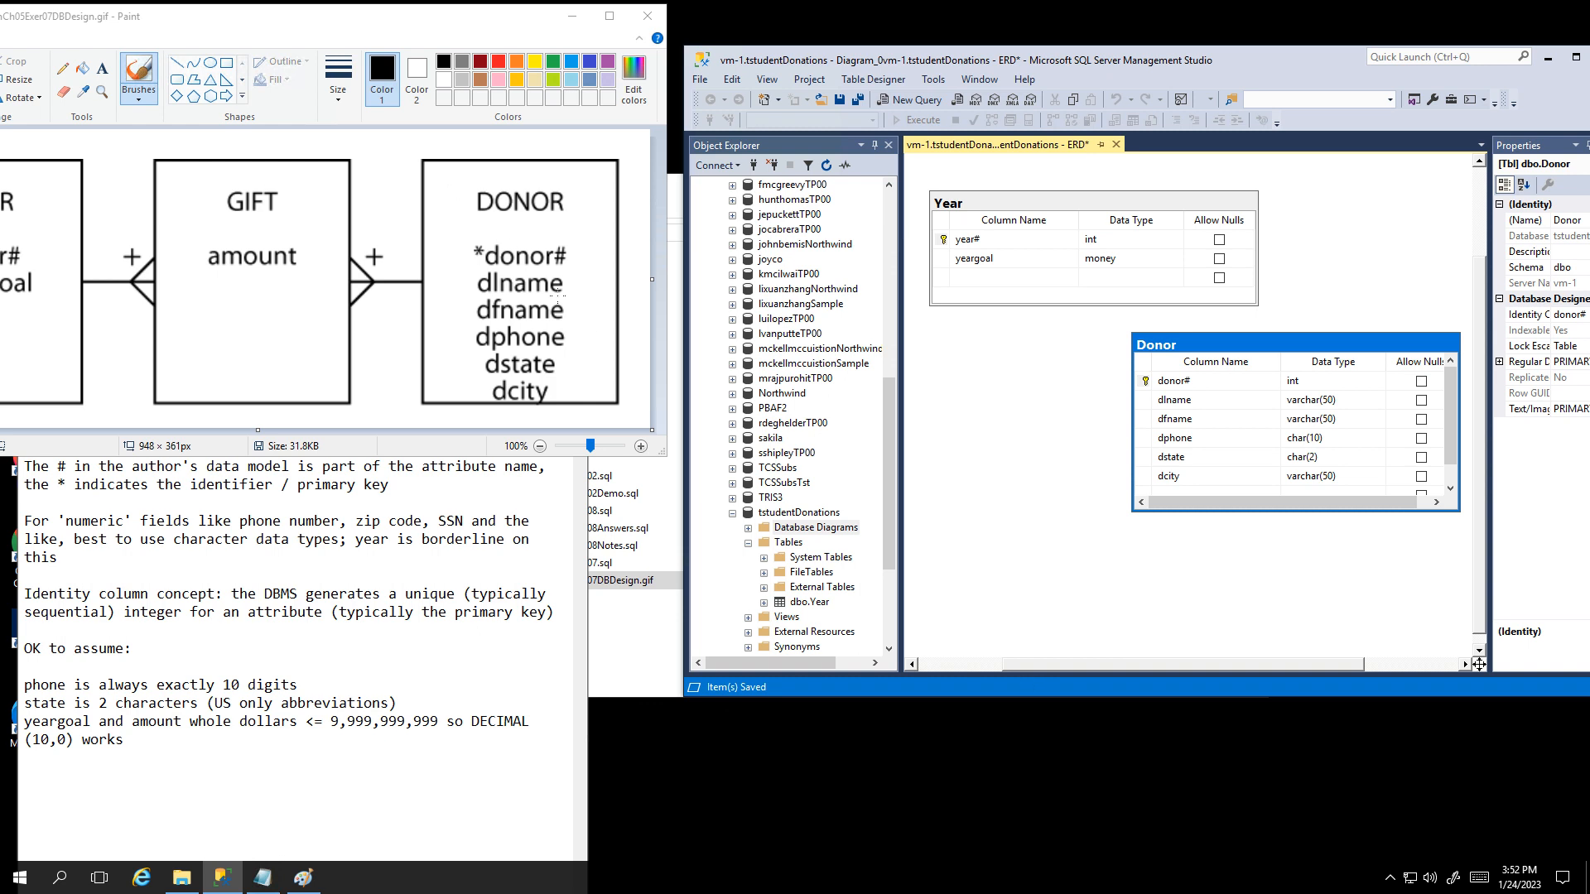
{"action": "right_click", "coordinate": [1007, 401]}
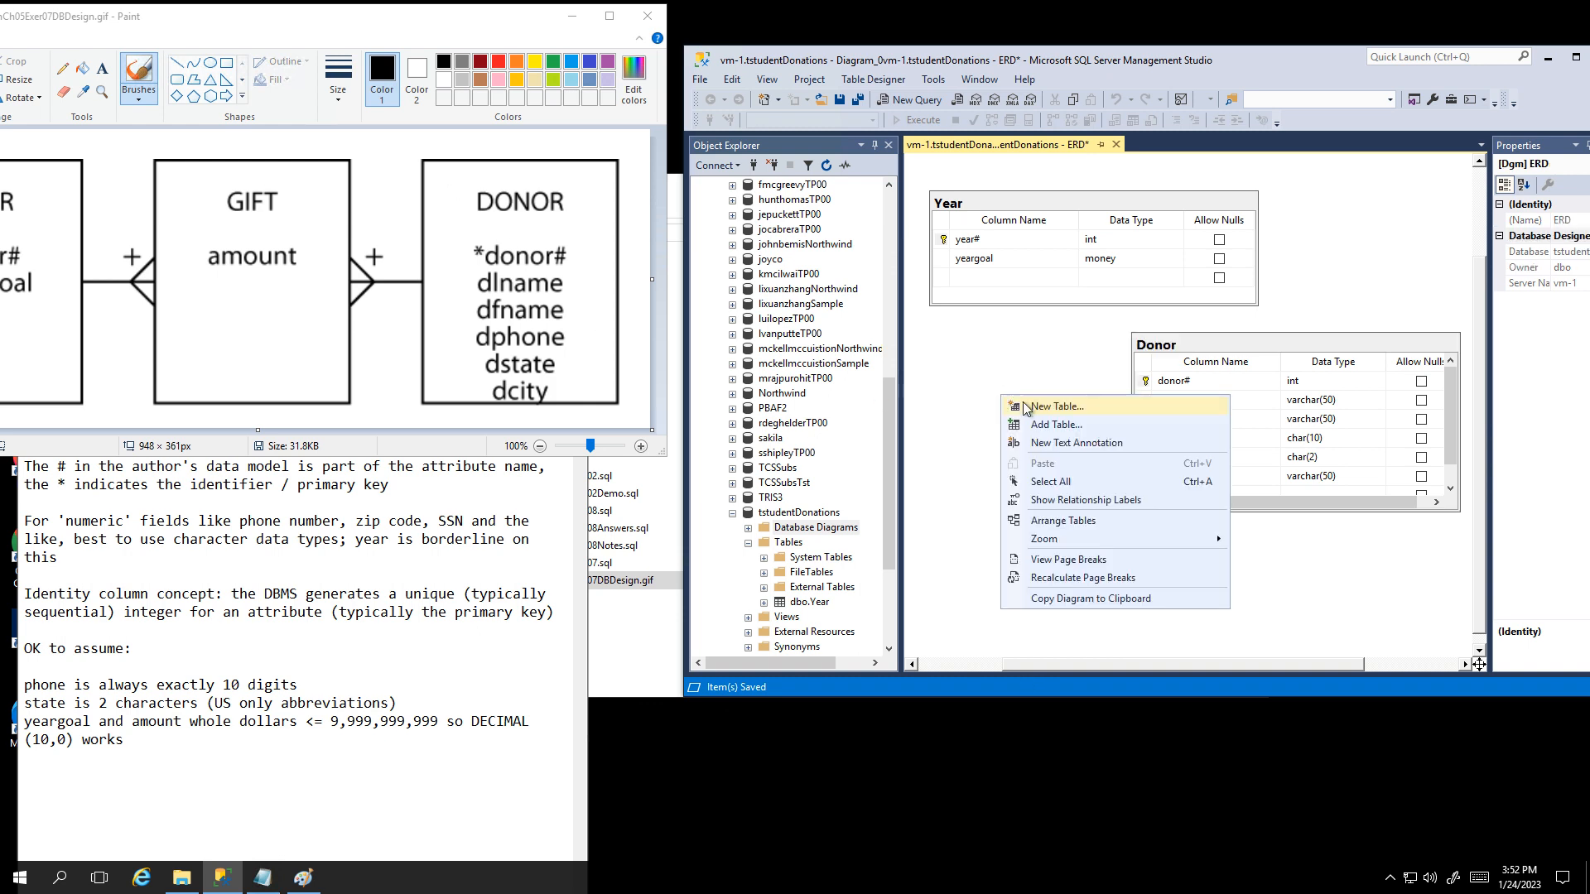
Step: Add a new table named Givt to the diagram and place it down-left
{"action": "left_click", "coordinate": [1037, 414]}
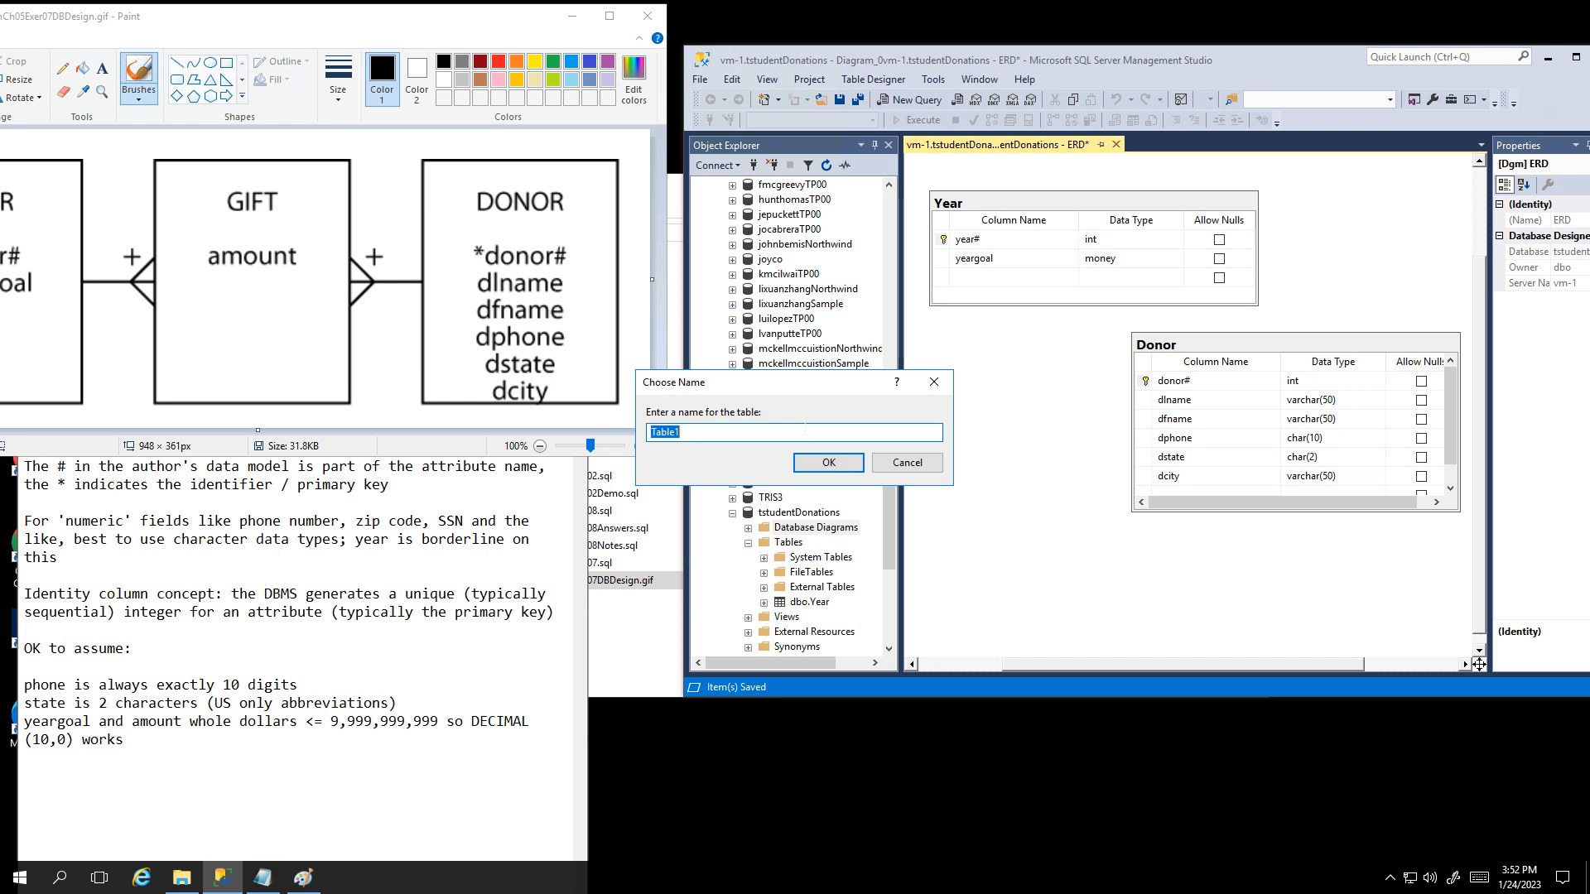
{"action": "type", "text": "Givt"}
{"action": "left_click", "coordinate": [827, 463]}
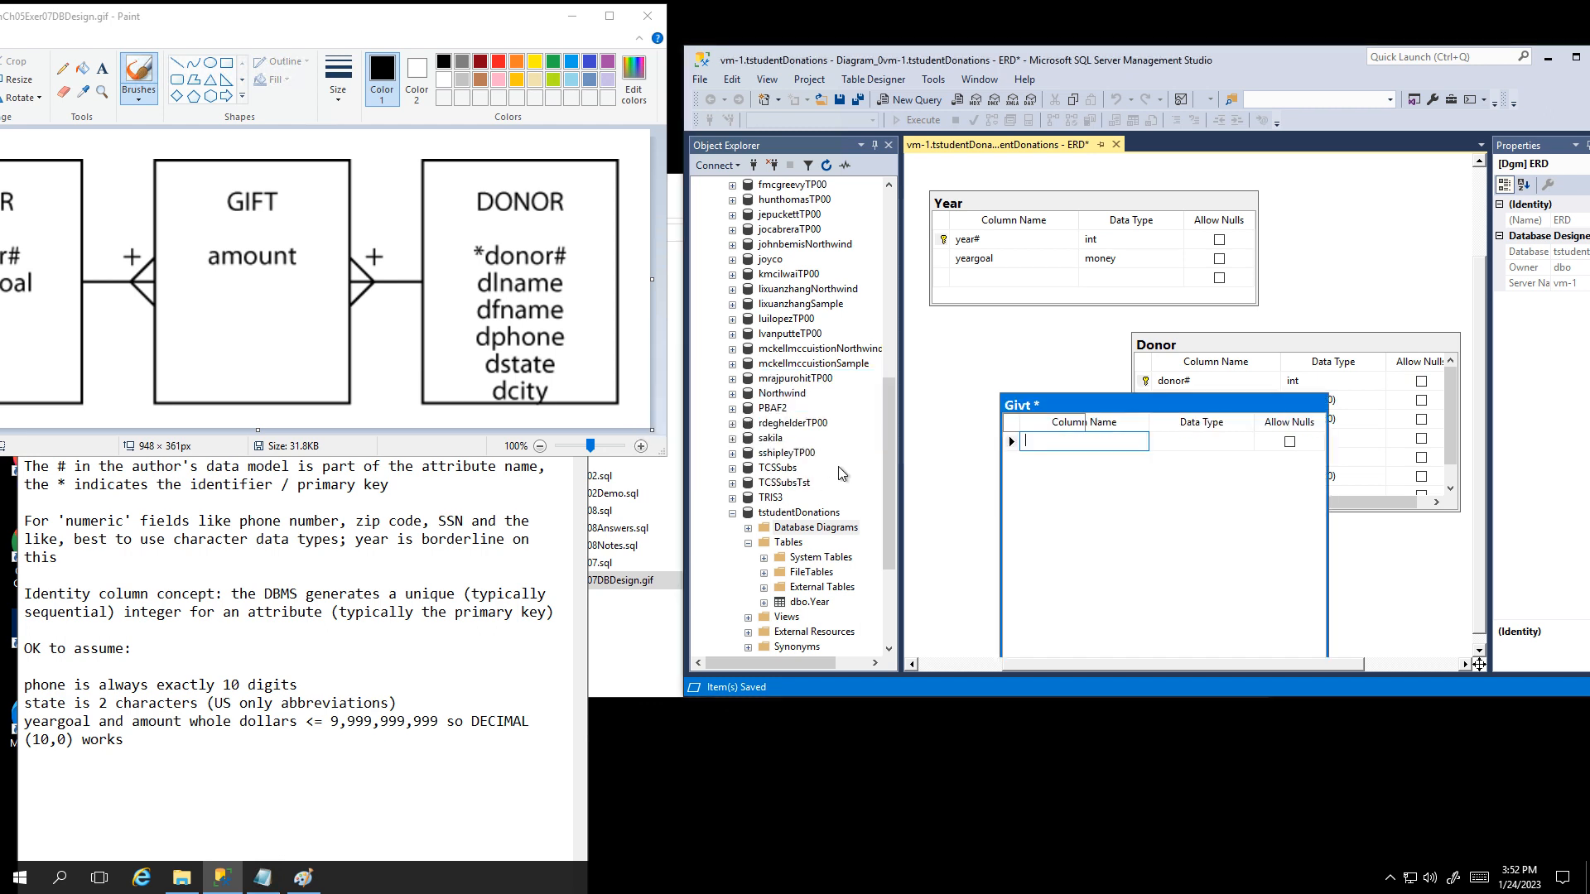
{"action": "left_click_drag", "start_coordinate": [1095, 410], "coordinate": [1048, 471]}
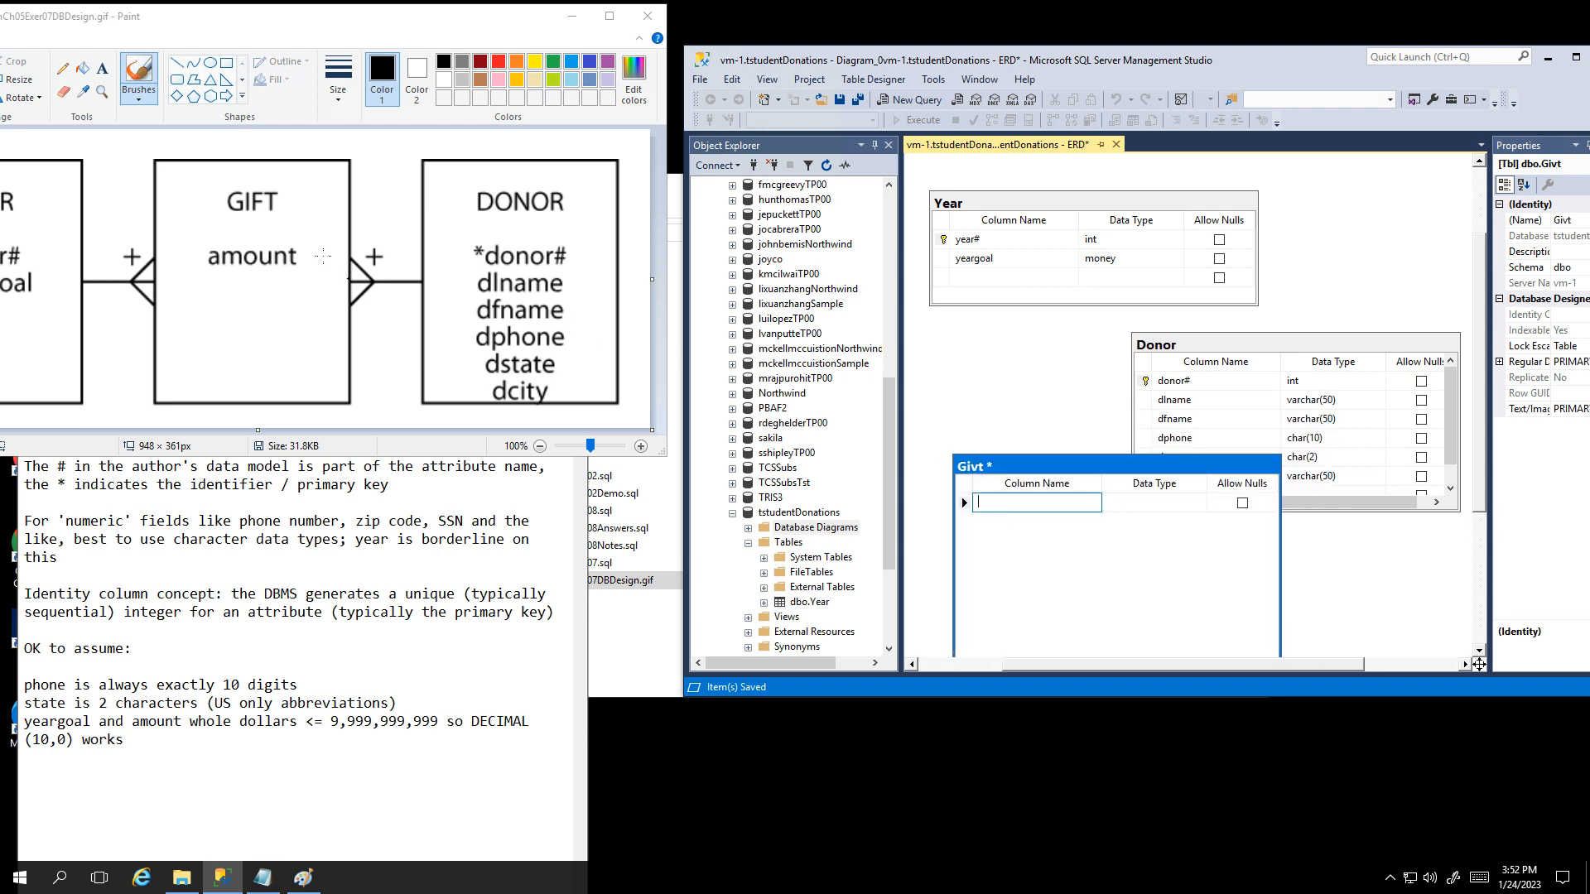
{"action": "left_click_drag", "start_coordinate": [316, 24], "coordinate": [411, 20]}
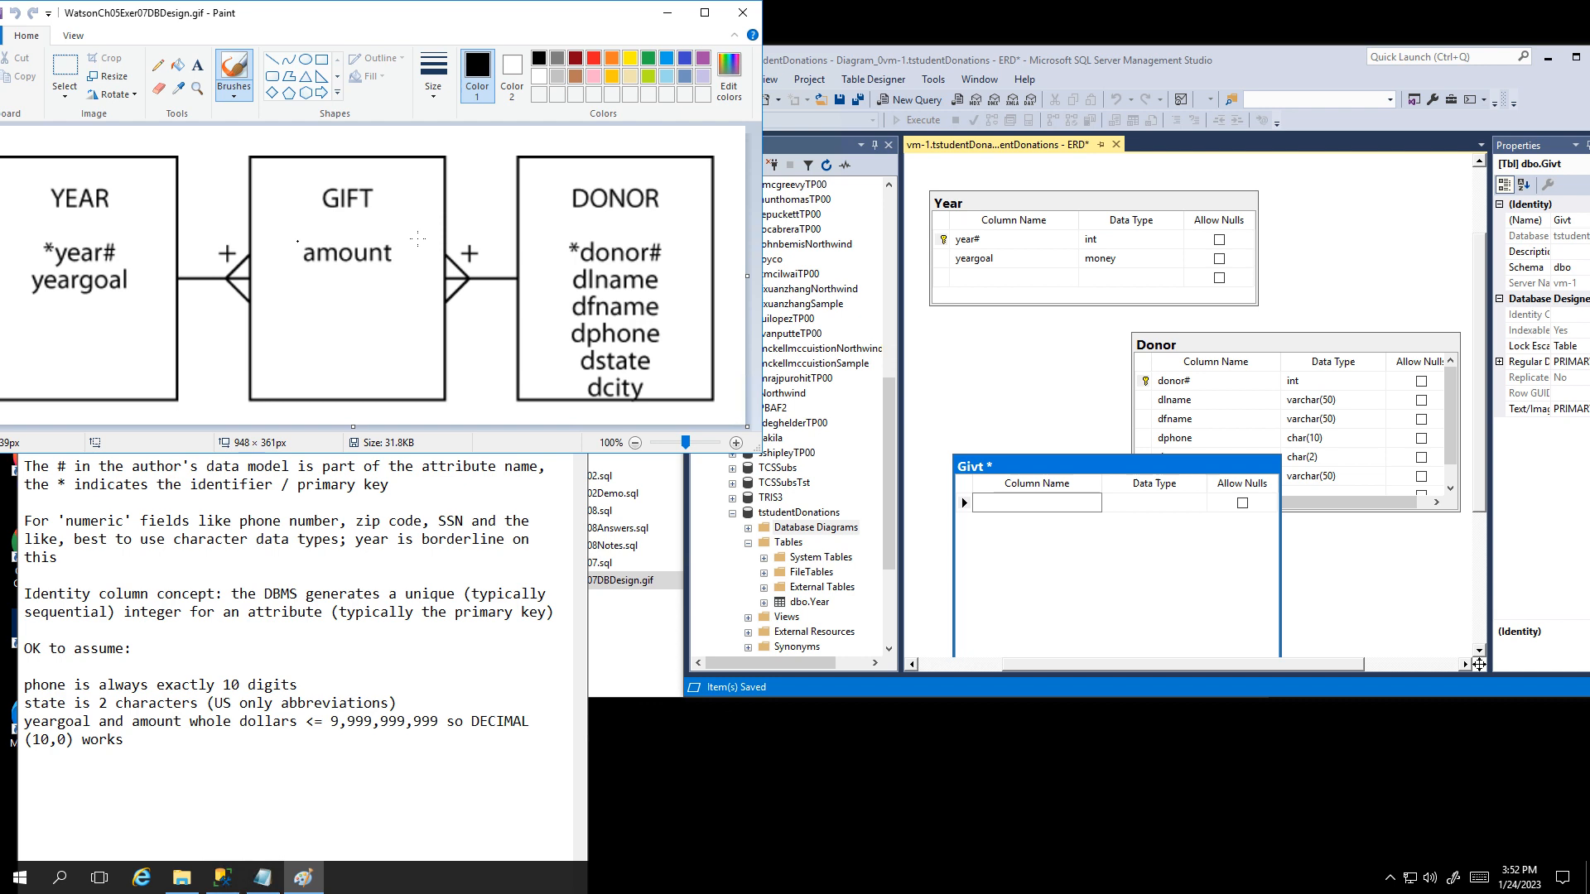
Step: Give the Givt table a year# int column and a donor# int column
{"action": "left_click", "coordinate": [999, 501]}
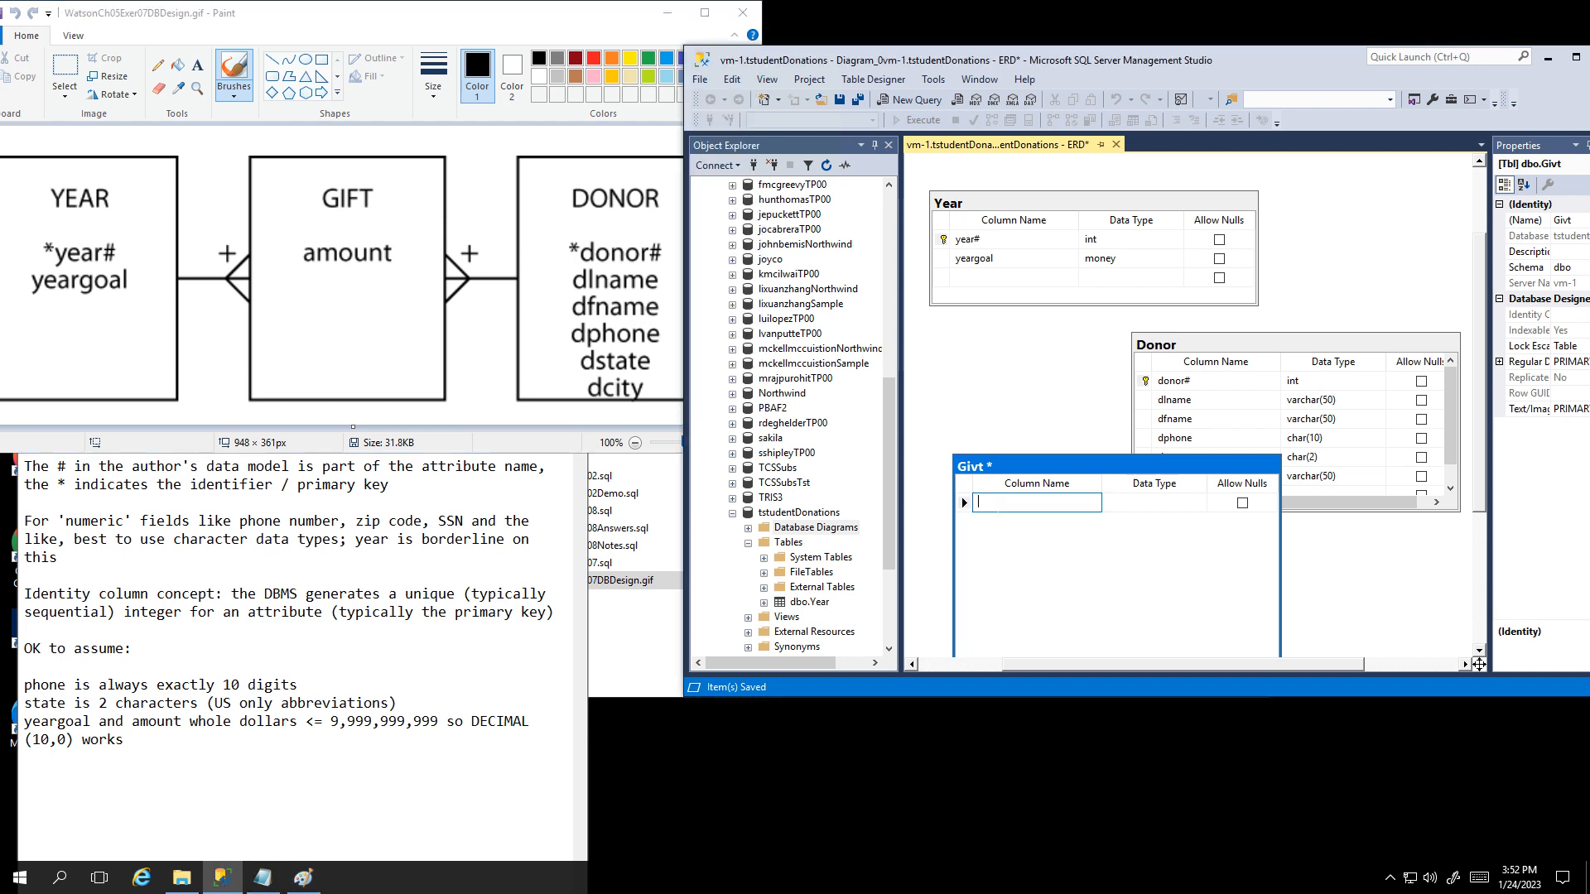
{"action": "type", "text": "year"}
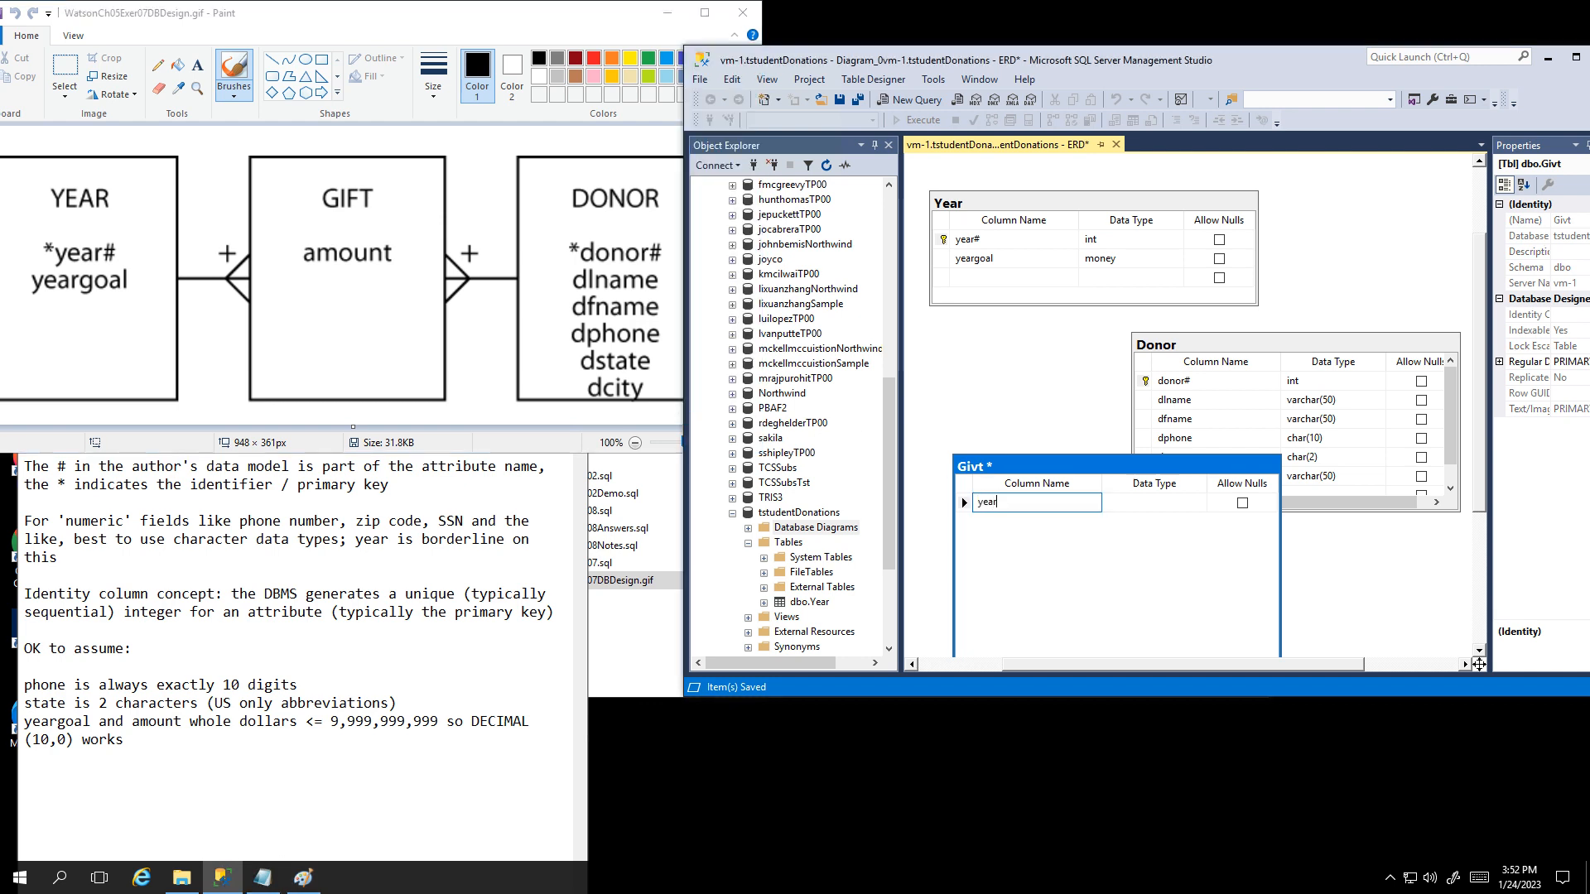
{"action": "type", "text": "#"}
{"action": "key", "text": "Tab"}
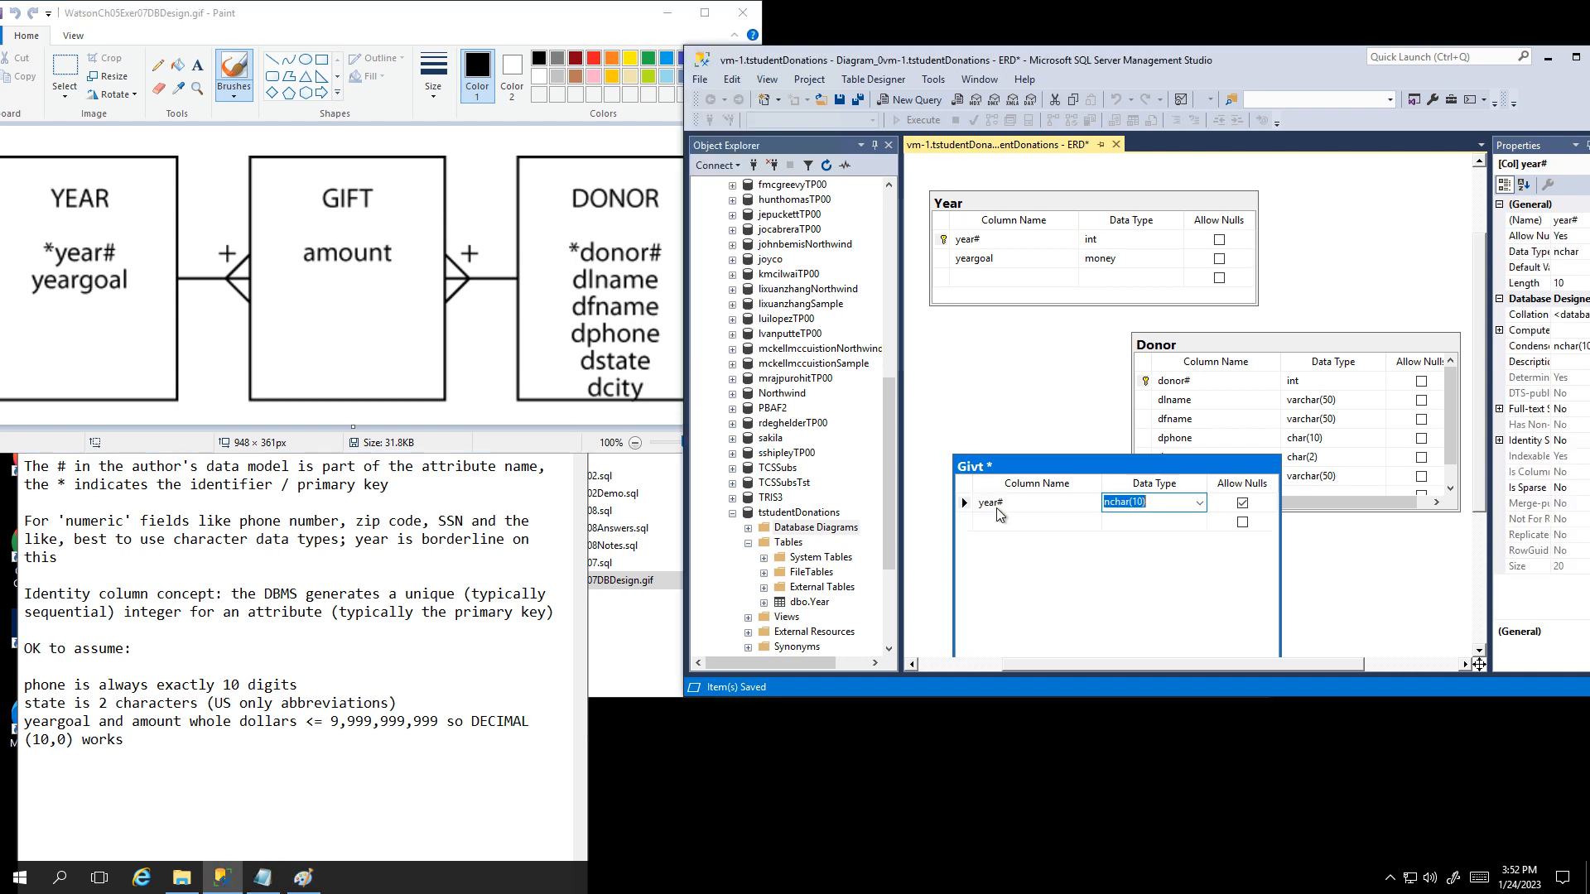
{"action": "type", "text": "int"}
{"action": "key", "text": "Tab"}
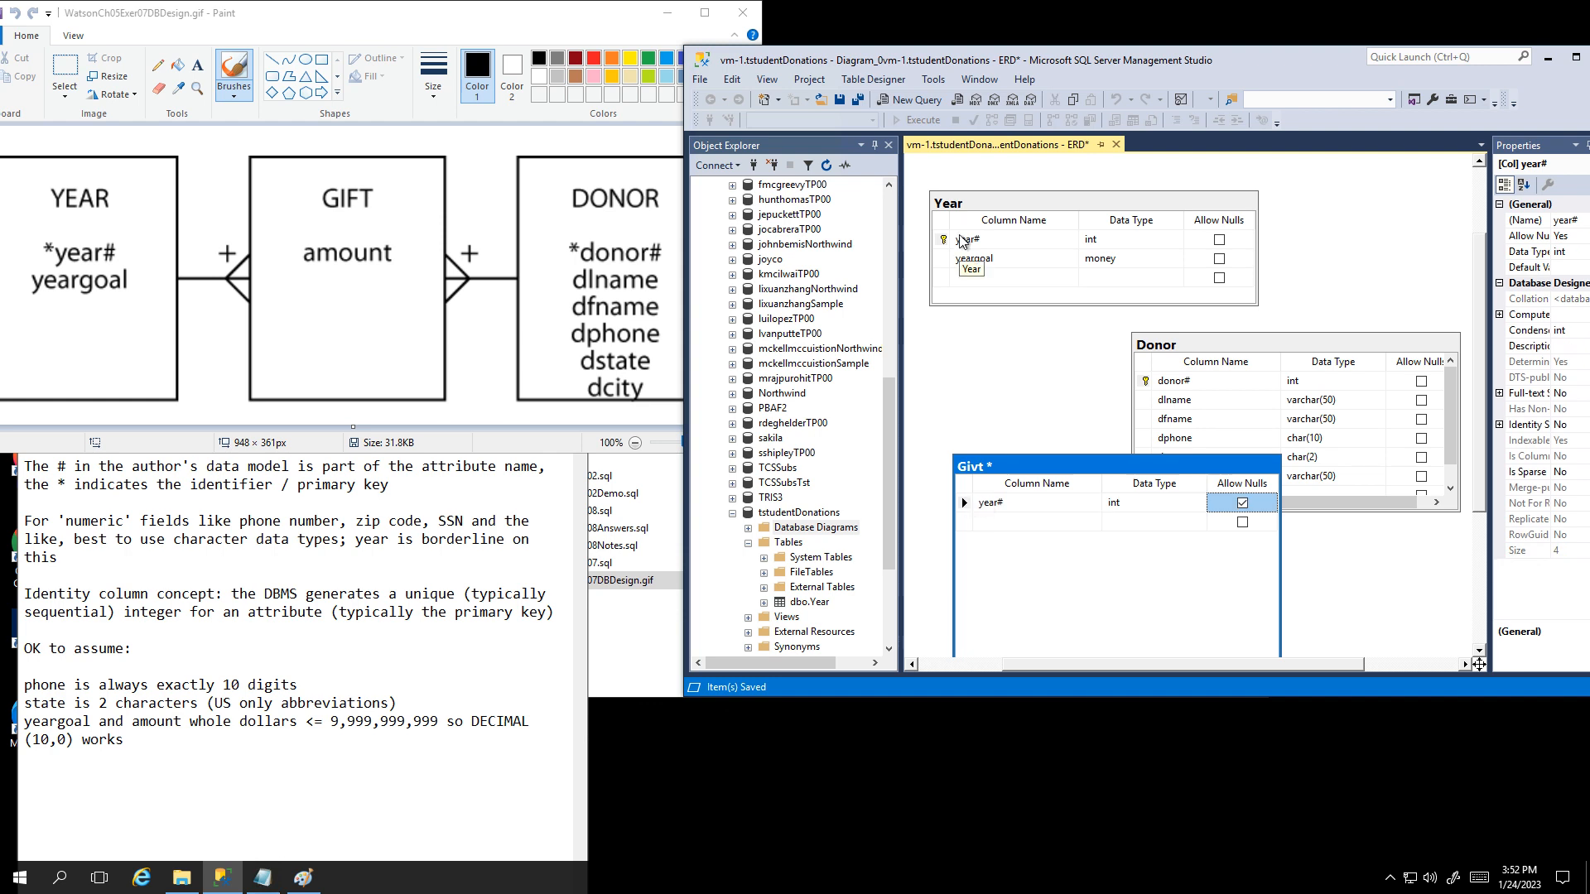
{"action": "left_click", "coordinate": [991, 518]}
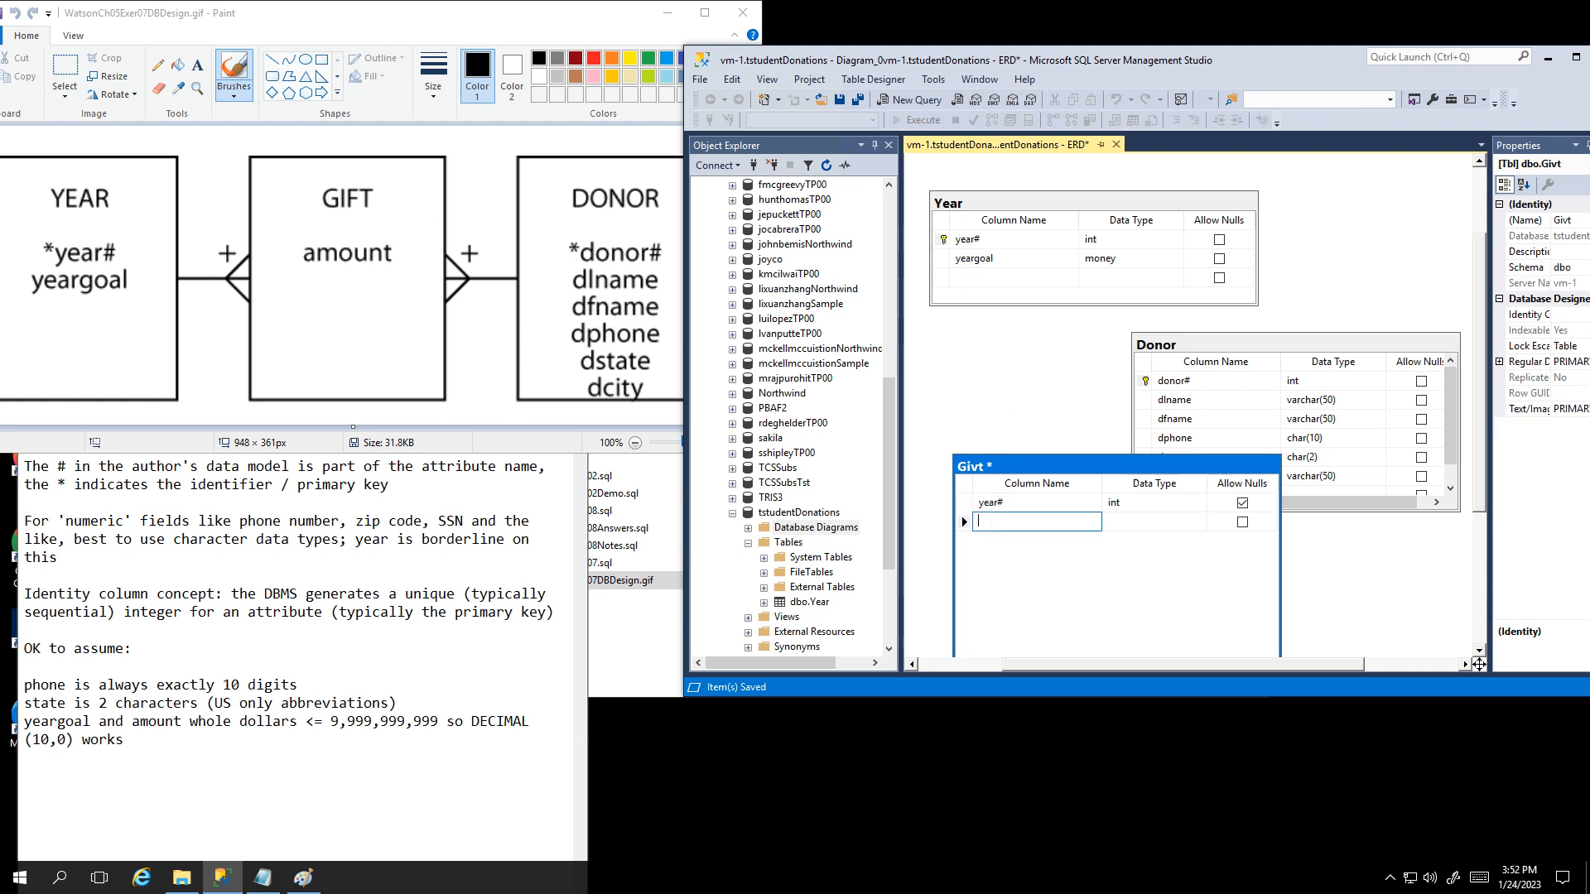
{"action": "type", "text": "donor"}
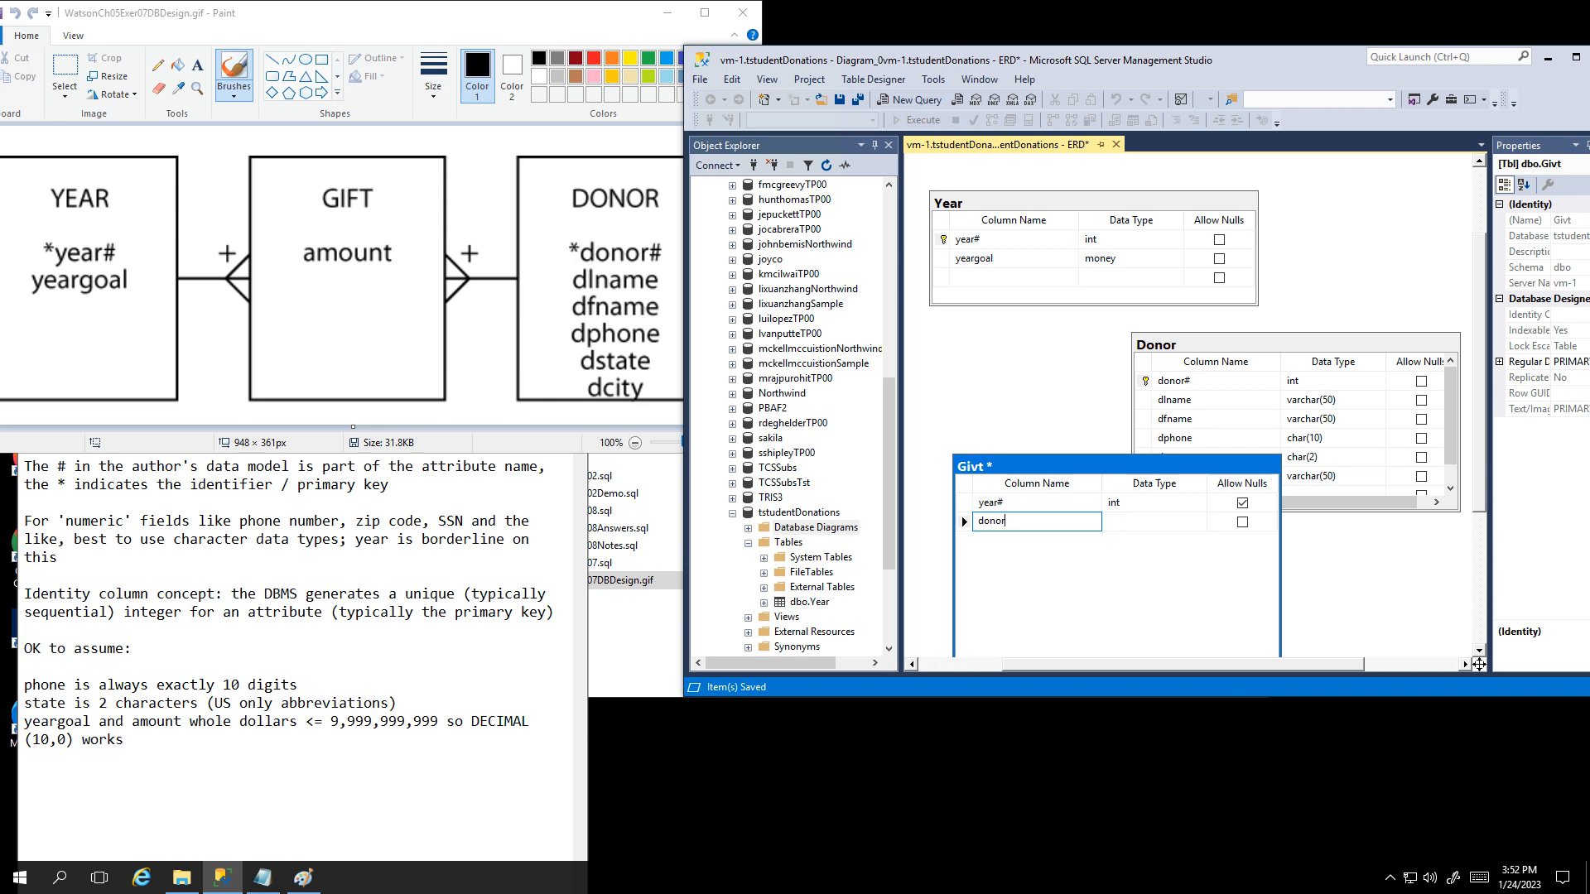
{"action": "type", "text": "#"}
{"action": "key", "text": "Tab"}
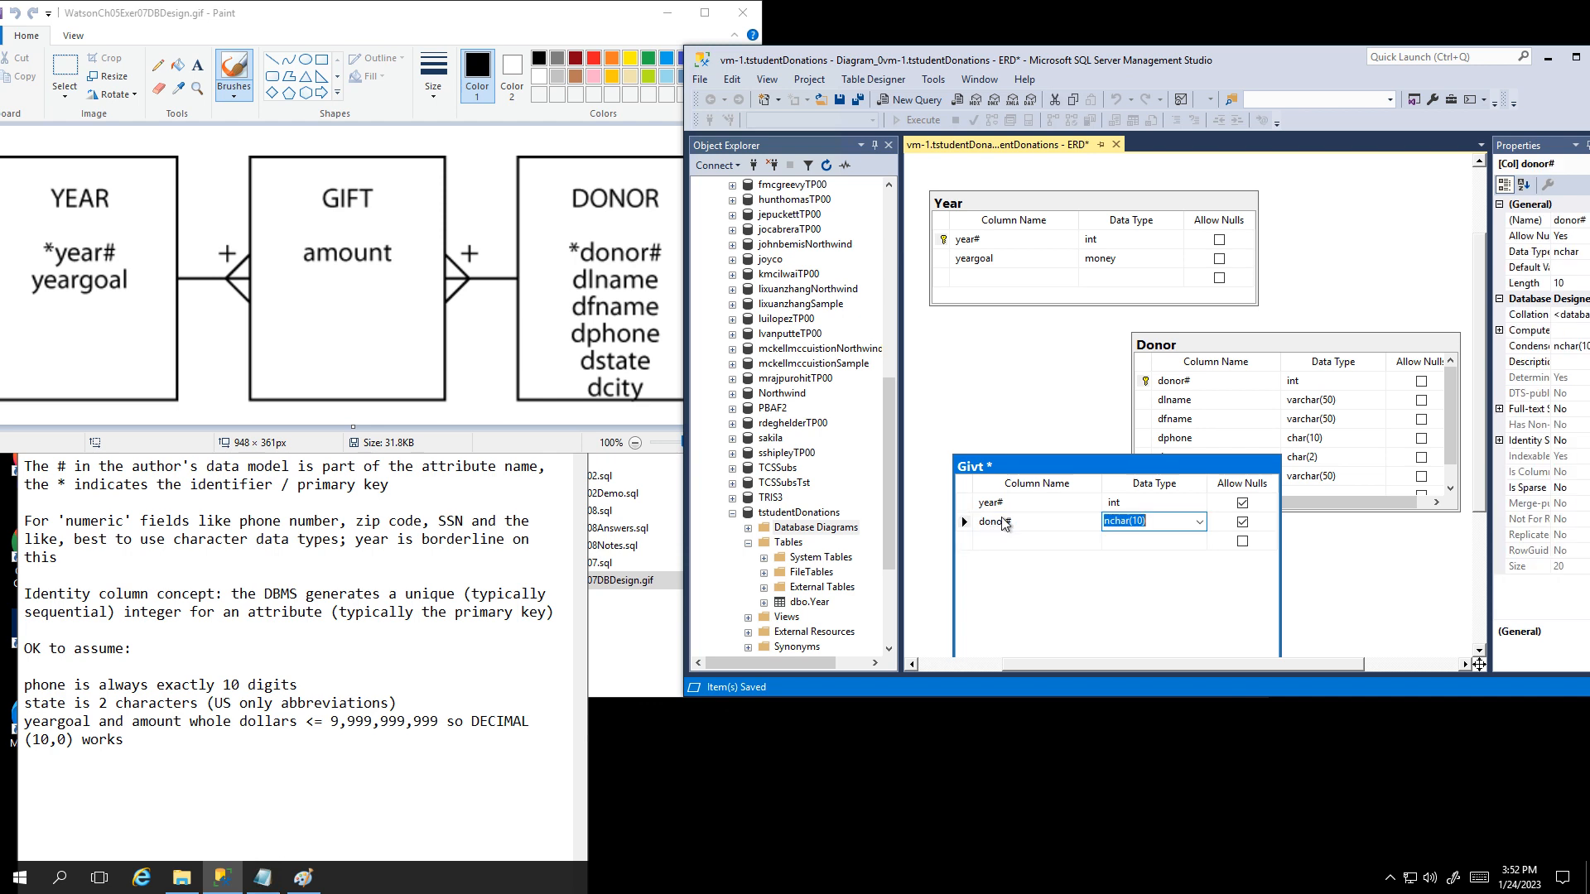
{"action": "type", "text": "int"}
{"action": "key", "text": "Tab"}
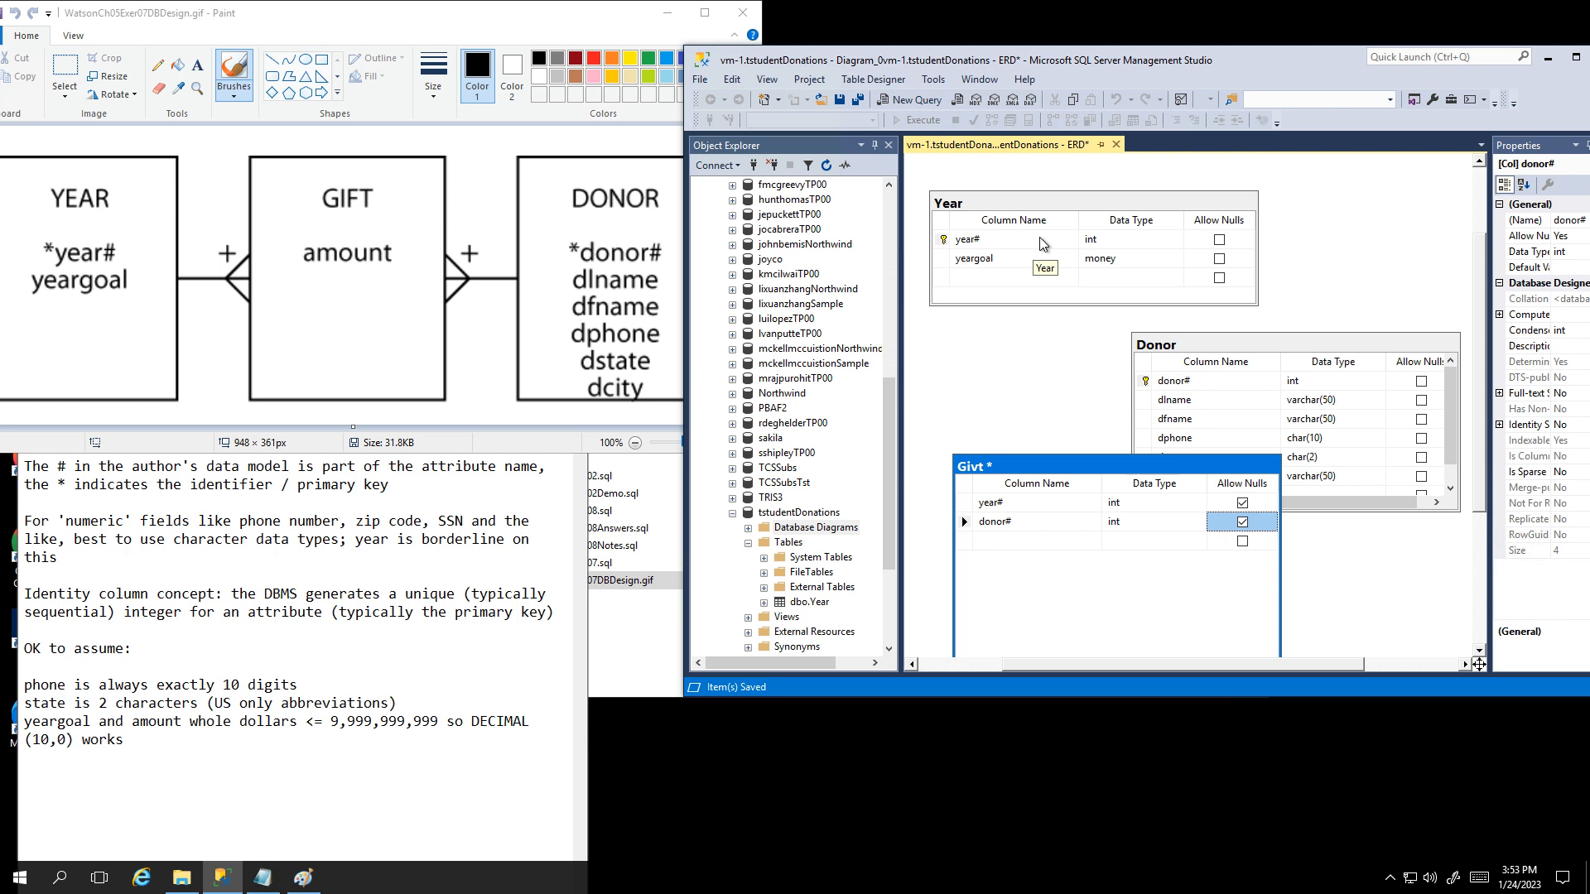
Step: Select Givt's year# and donor# rows together and set them as the composite primary key
{"action": "left_click", "coordinate": [965, 502]}
{"action": "left_click", "coordinate": [971, 523], "text": "shift"}
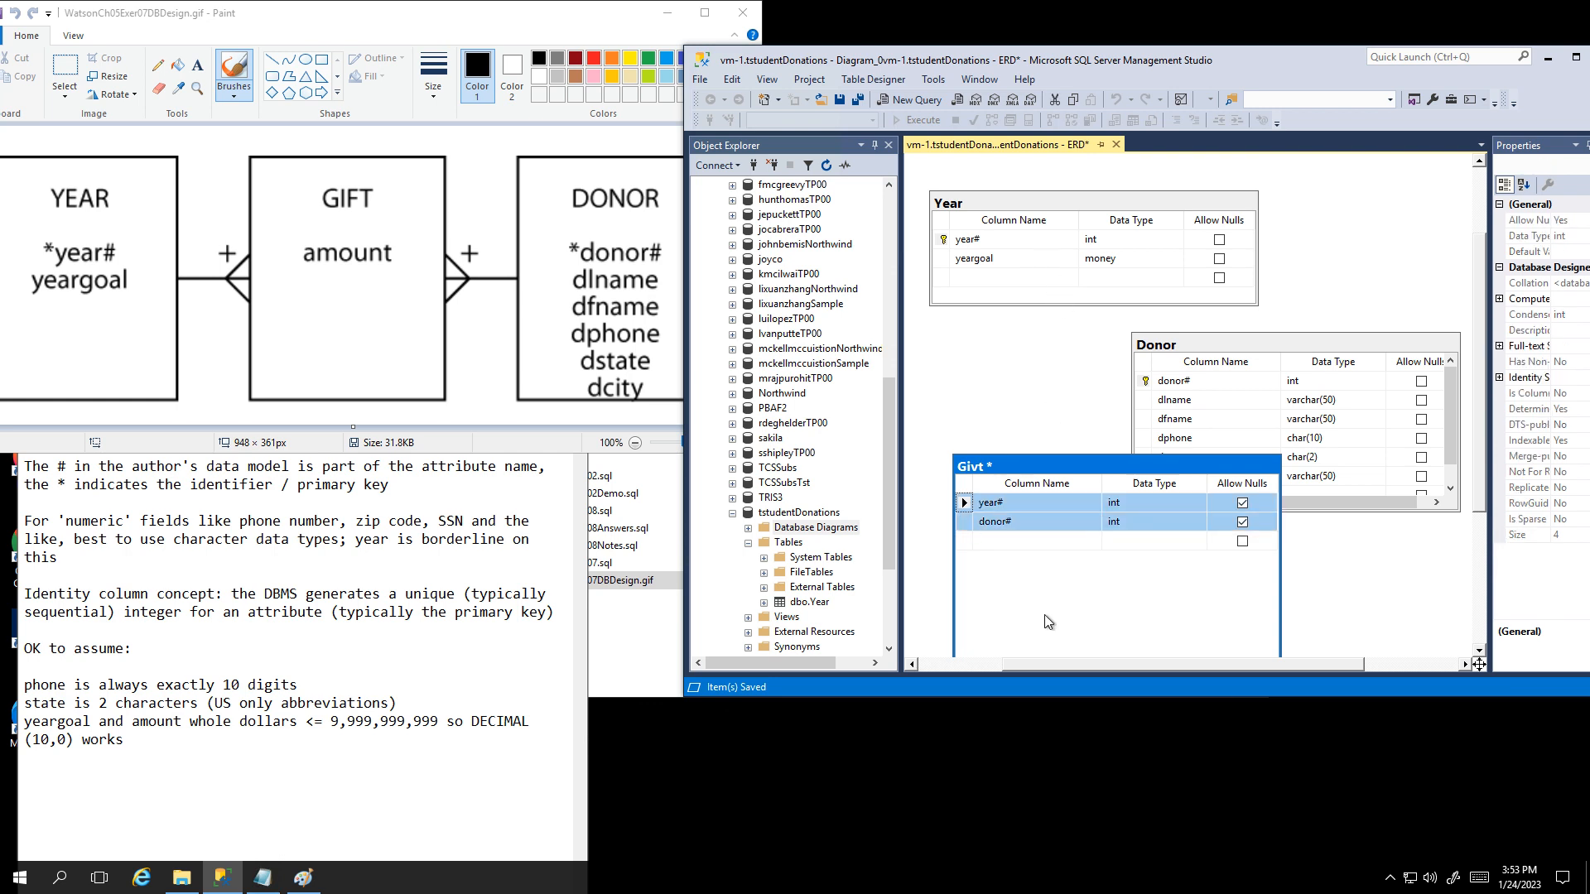
{"action": "left_click", "coordinate": [965, 505]}
{"action": "left_click", "coordinate": [969, 526]}
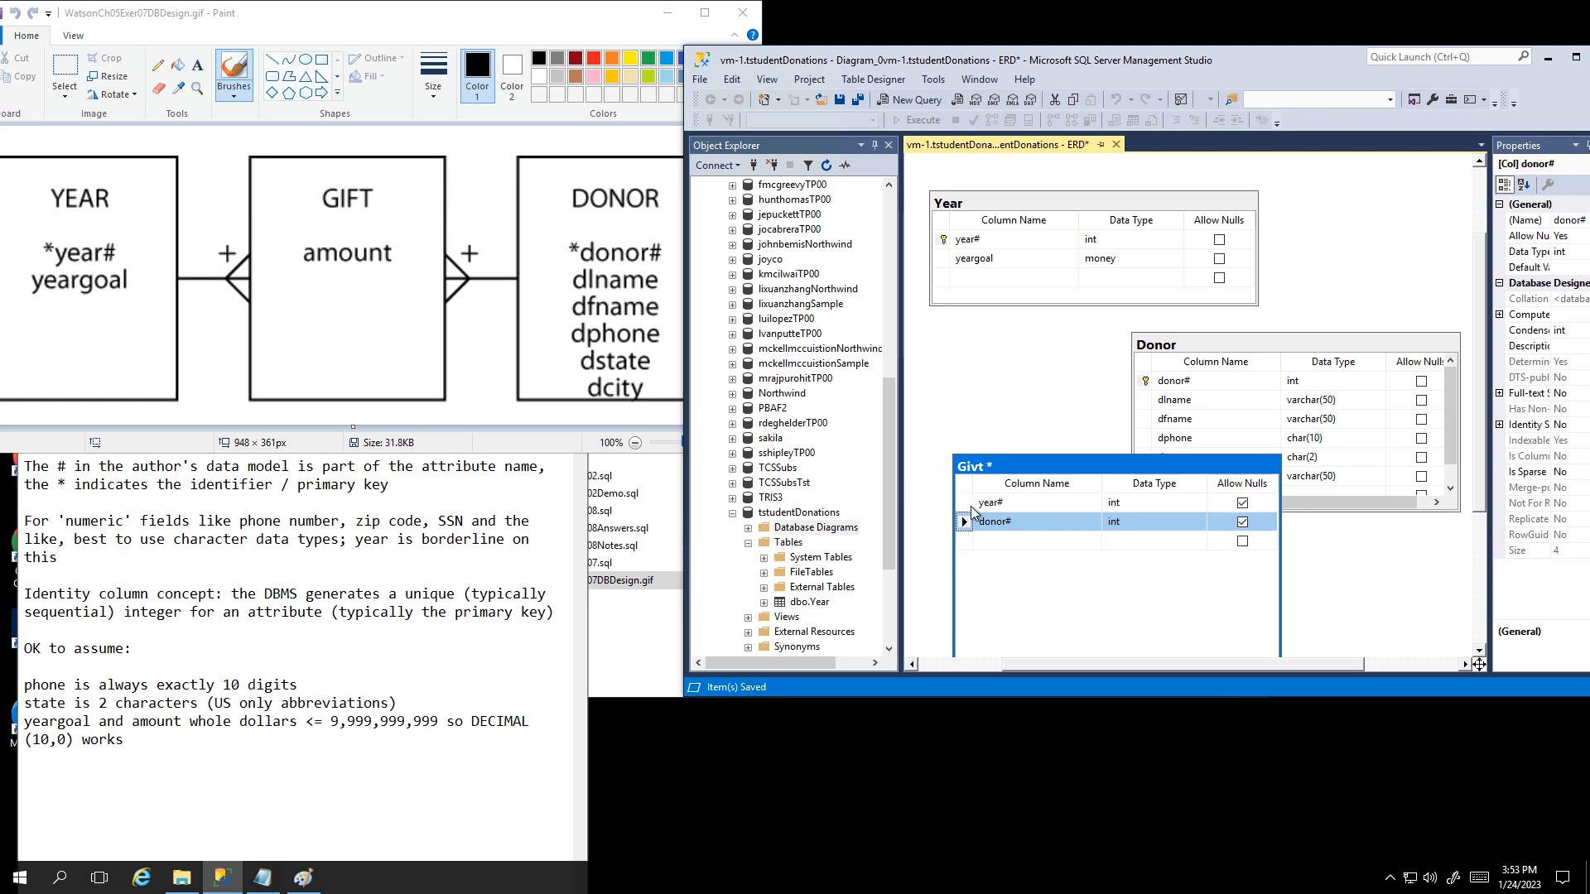
{"action": "left_click", "coordinate": [967, 504]}
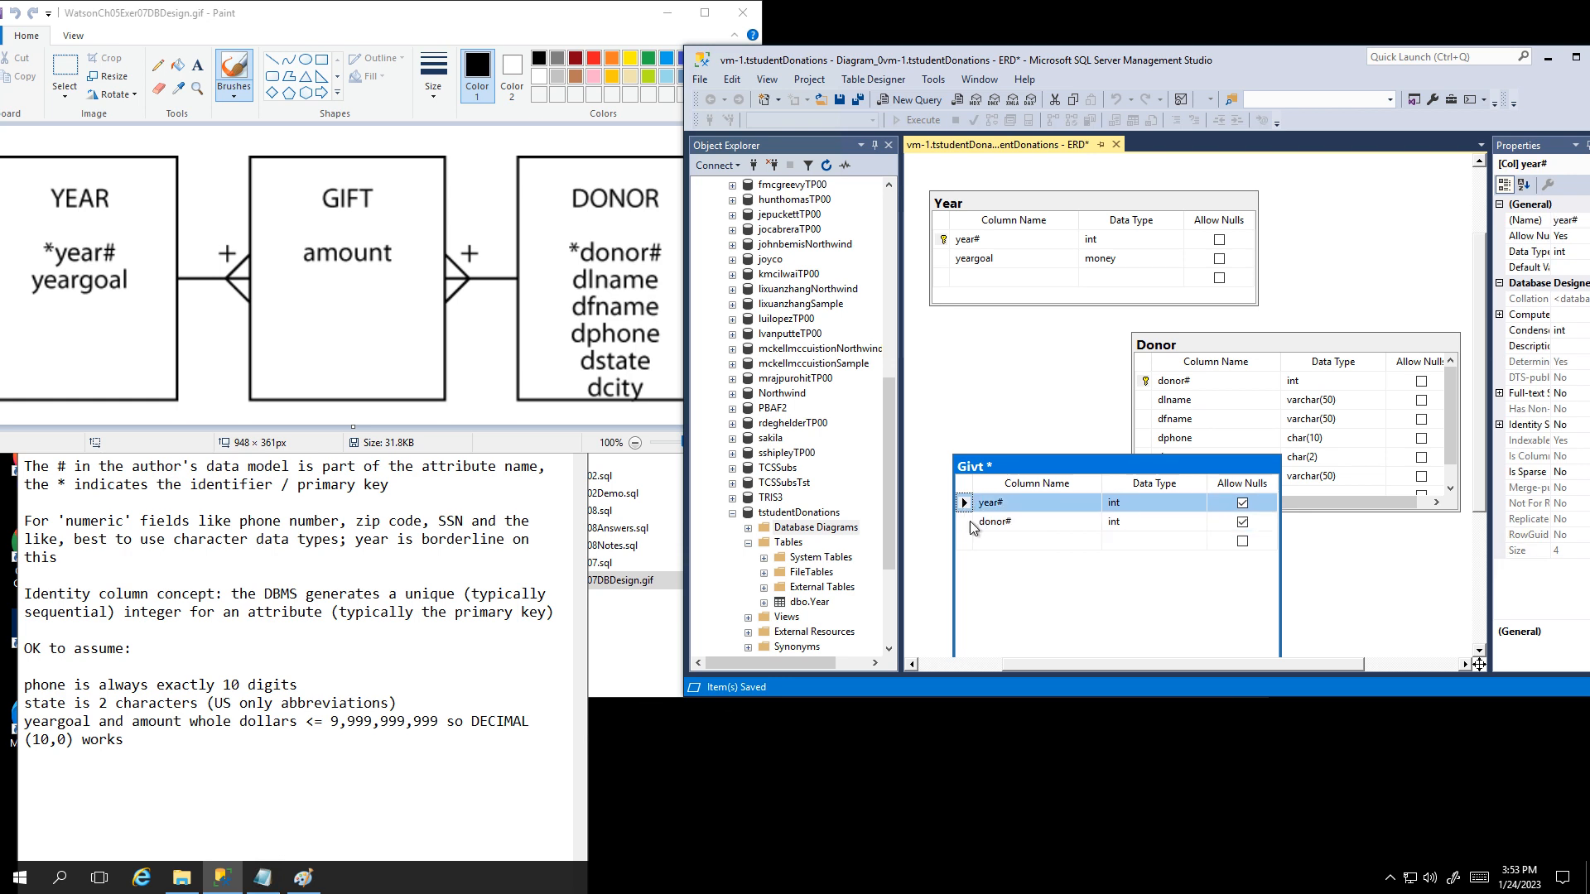
{"action": "left_click", "coordinate": [971, 522], "text": "shift"}
{"action": "left_click", "coordinate": [967, 505]}
{"action": "left_click_drag", "start_coordinate": [969, 523], "coordinate": [982, 424]}
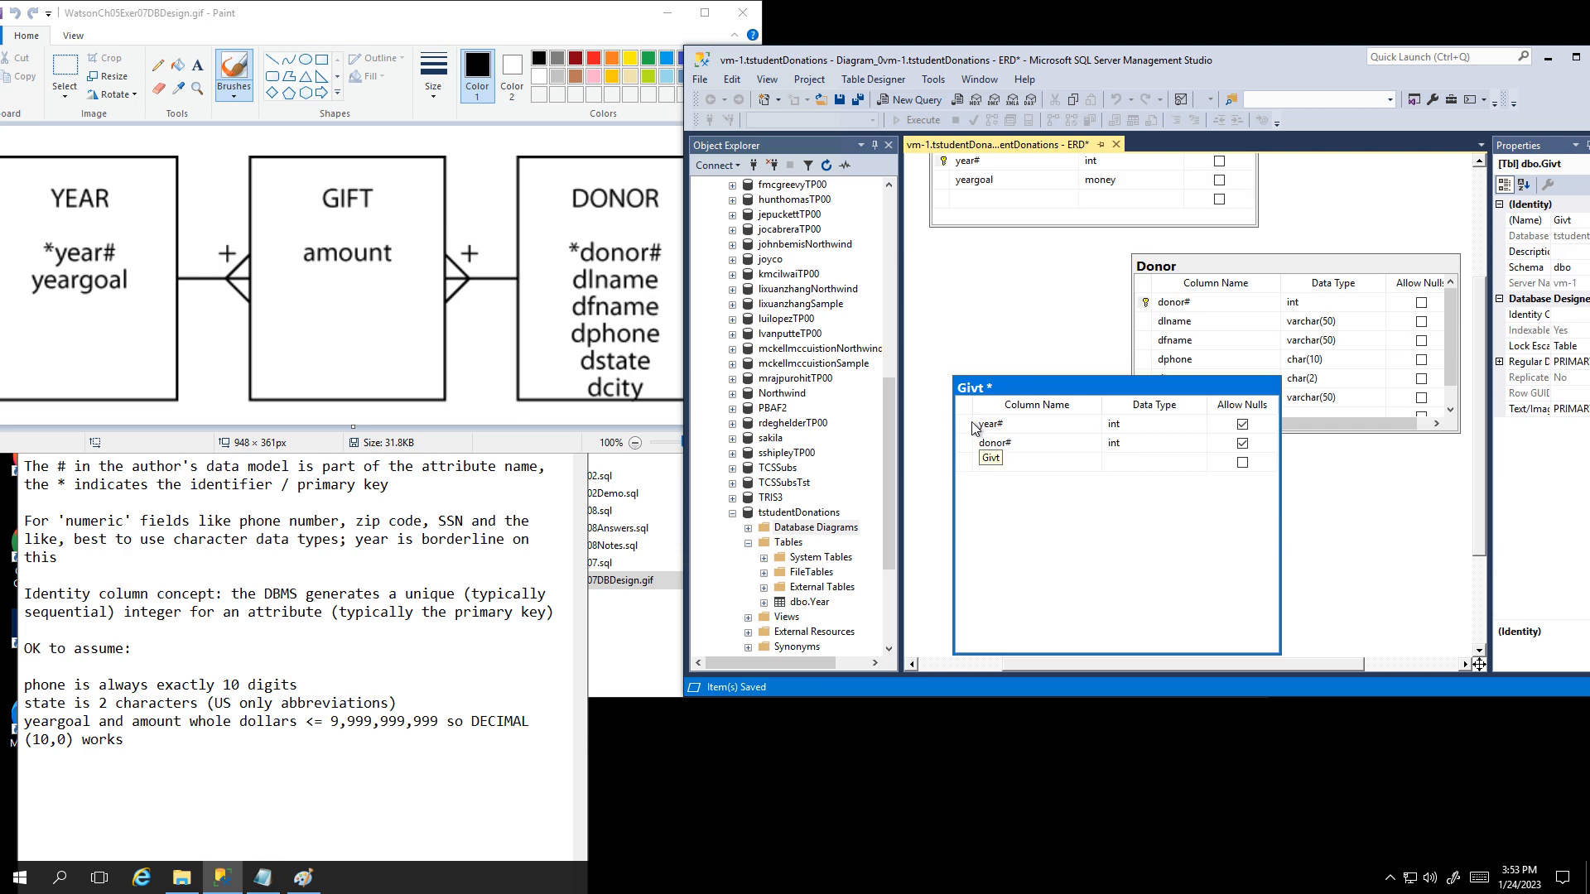
{"action": "left_click", "coordinate": [967, 431]}
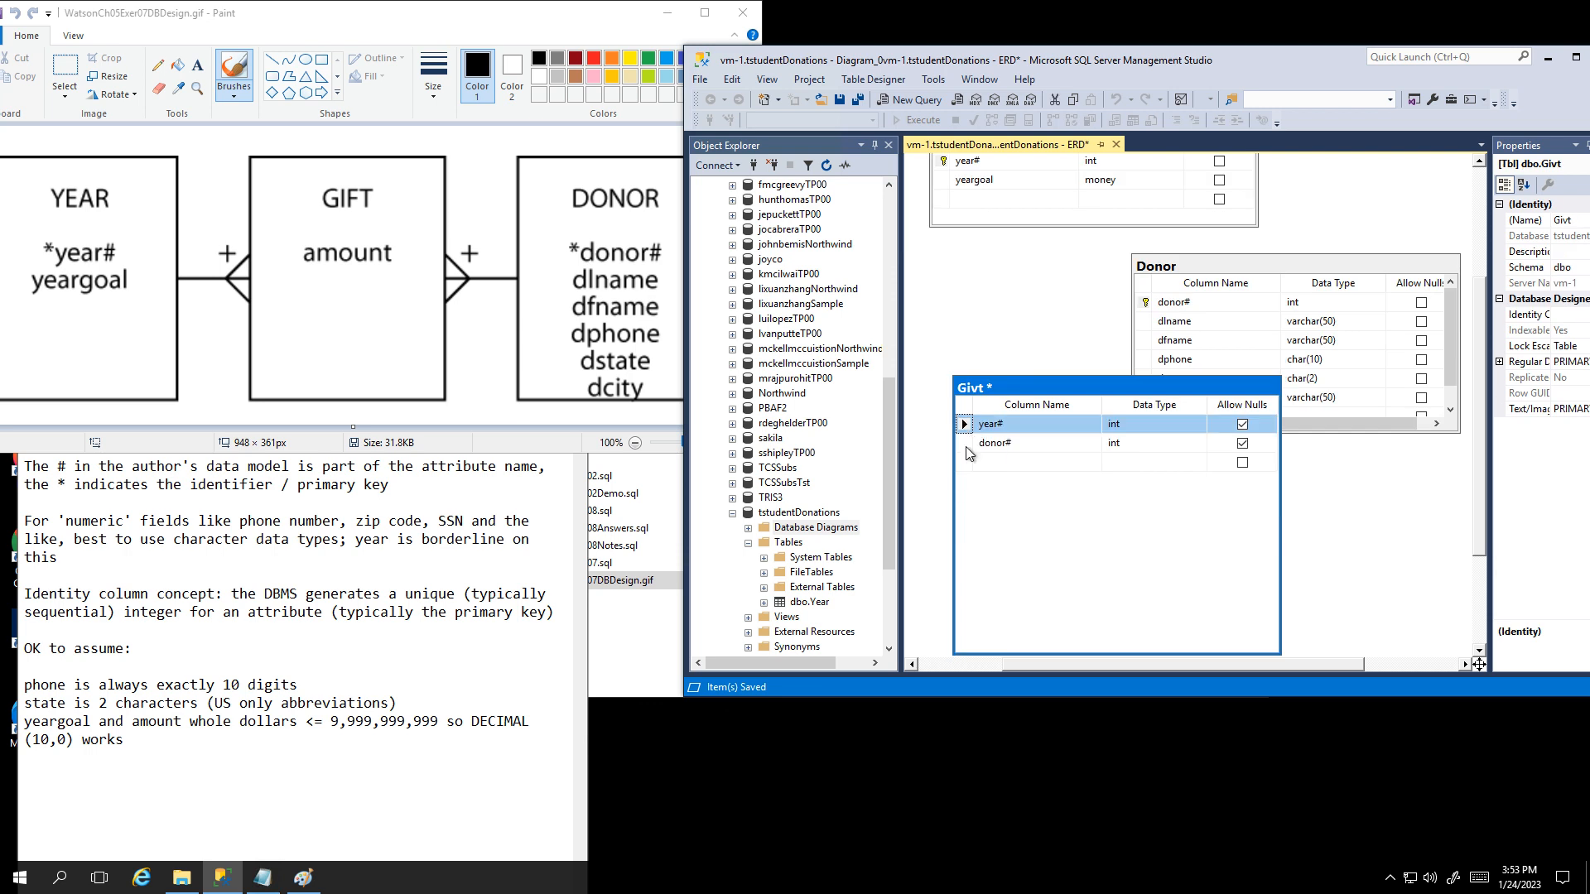
{"action": "left_click", "coordinate": [967, 444], "text": "shift"}
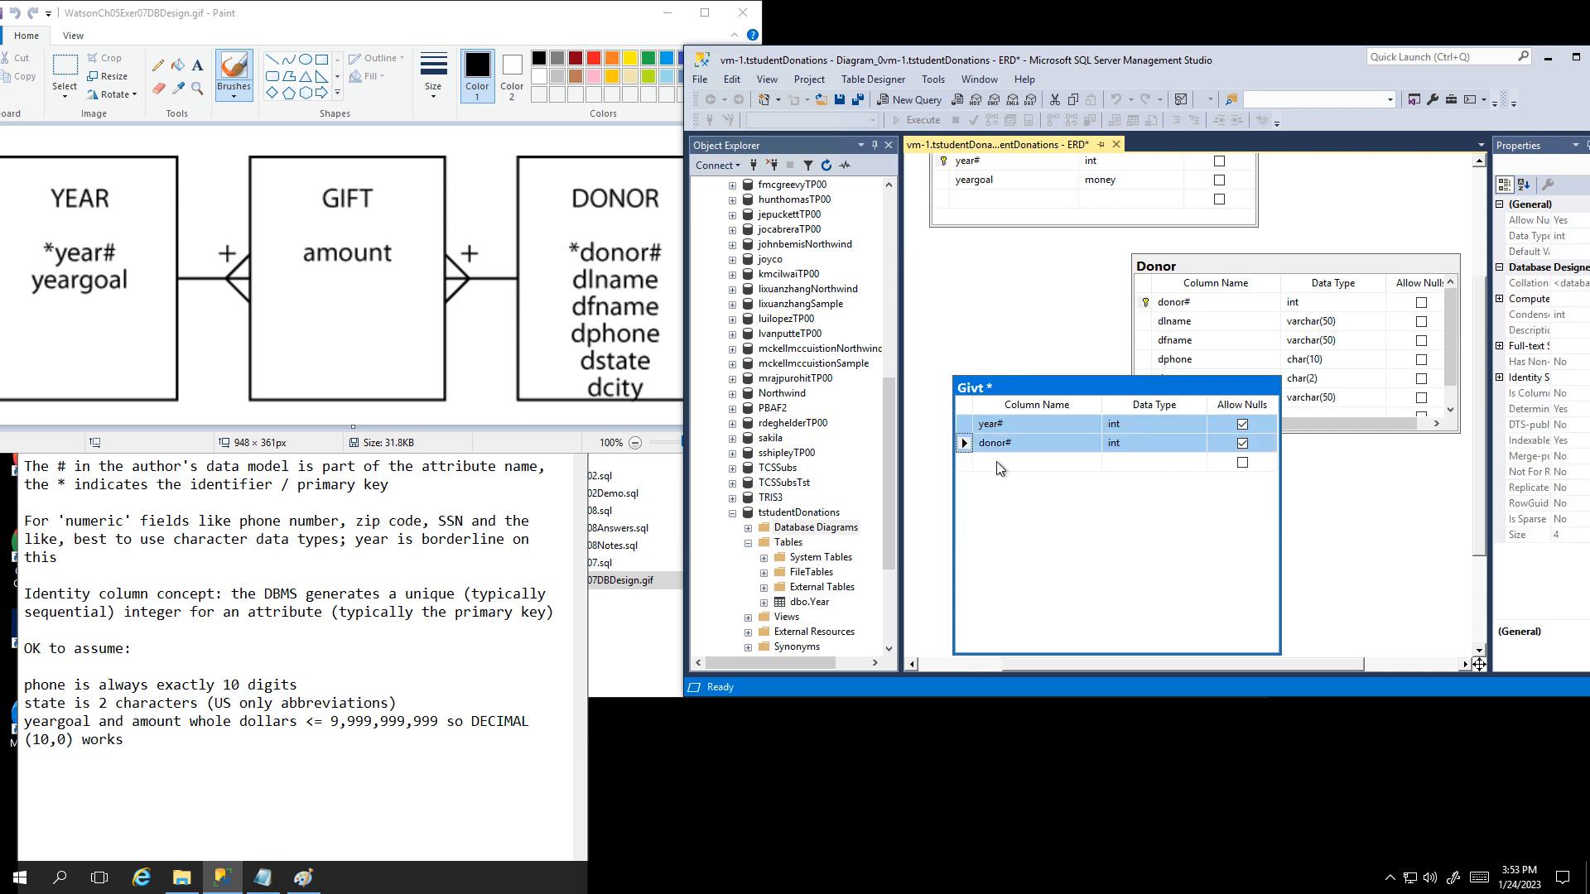
{"action": "left_click", "coordinate": [961, 426]}
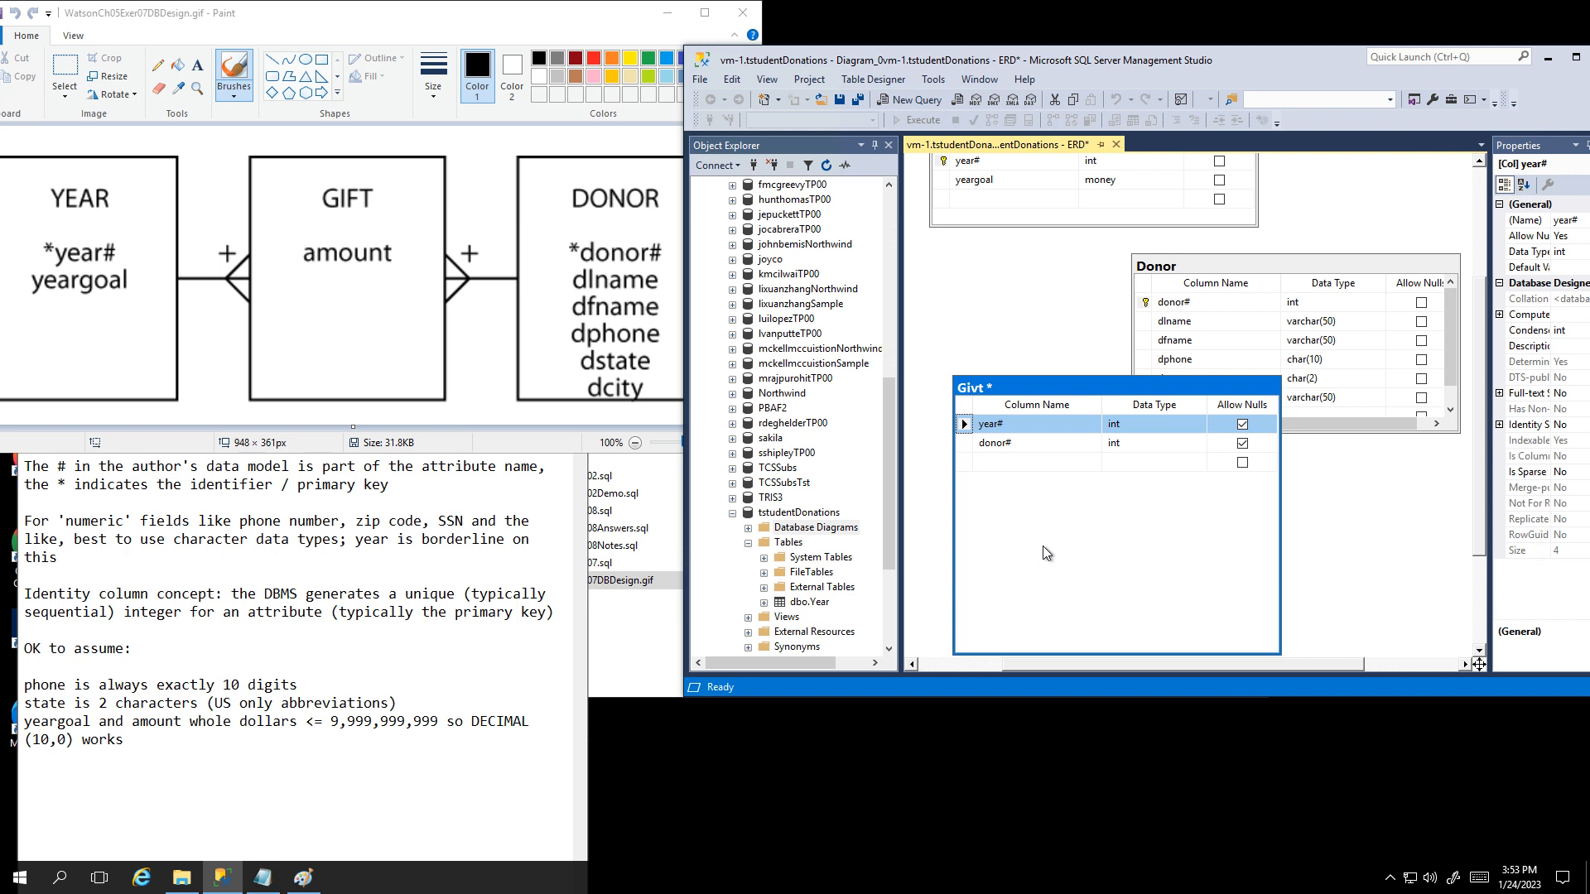
{"action": "key", "text": "shift+Down"}
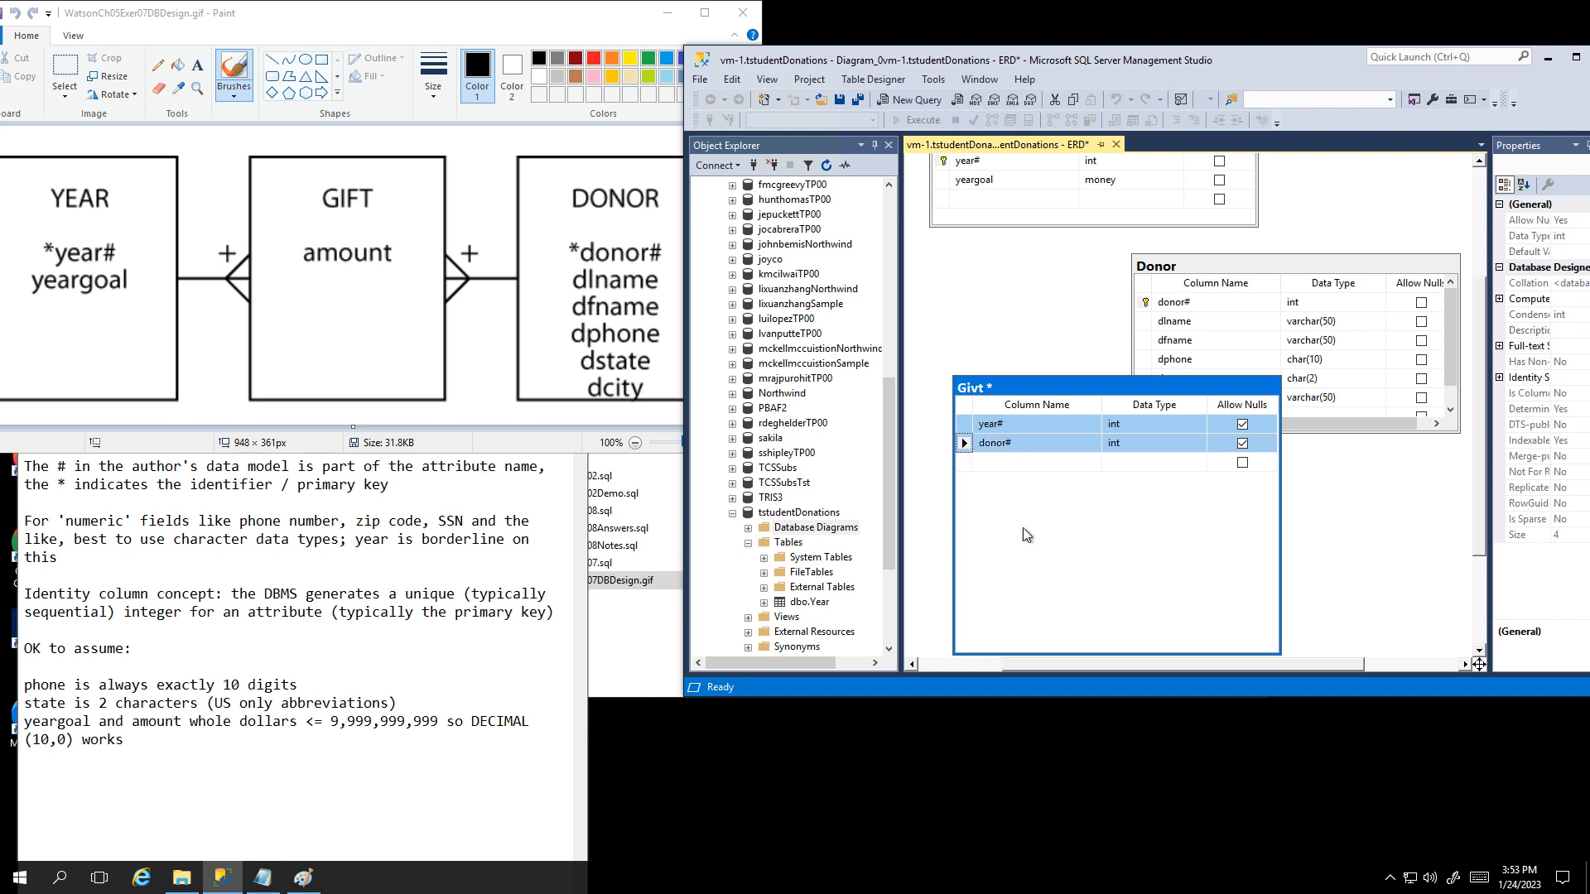
{"action": "right_click", "coordinate": [967, 426]}
{"action": "left_click", "coordinate": [1010, 451]}
{"action": "left_click", "coordinate": [967, 466]}
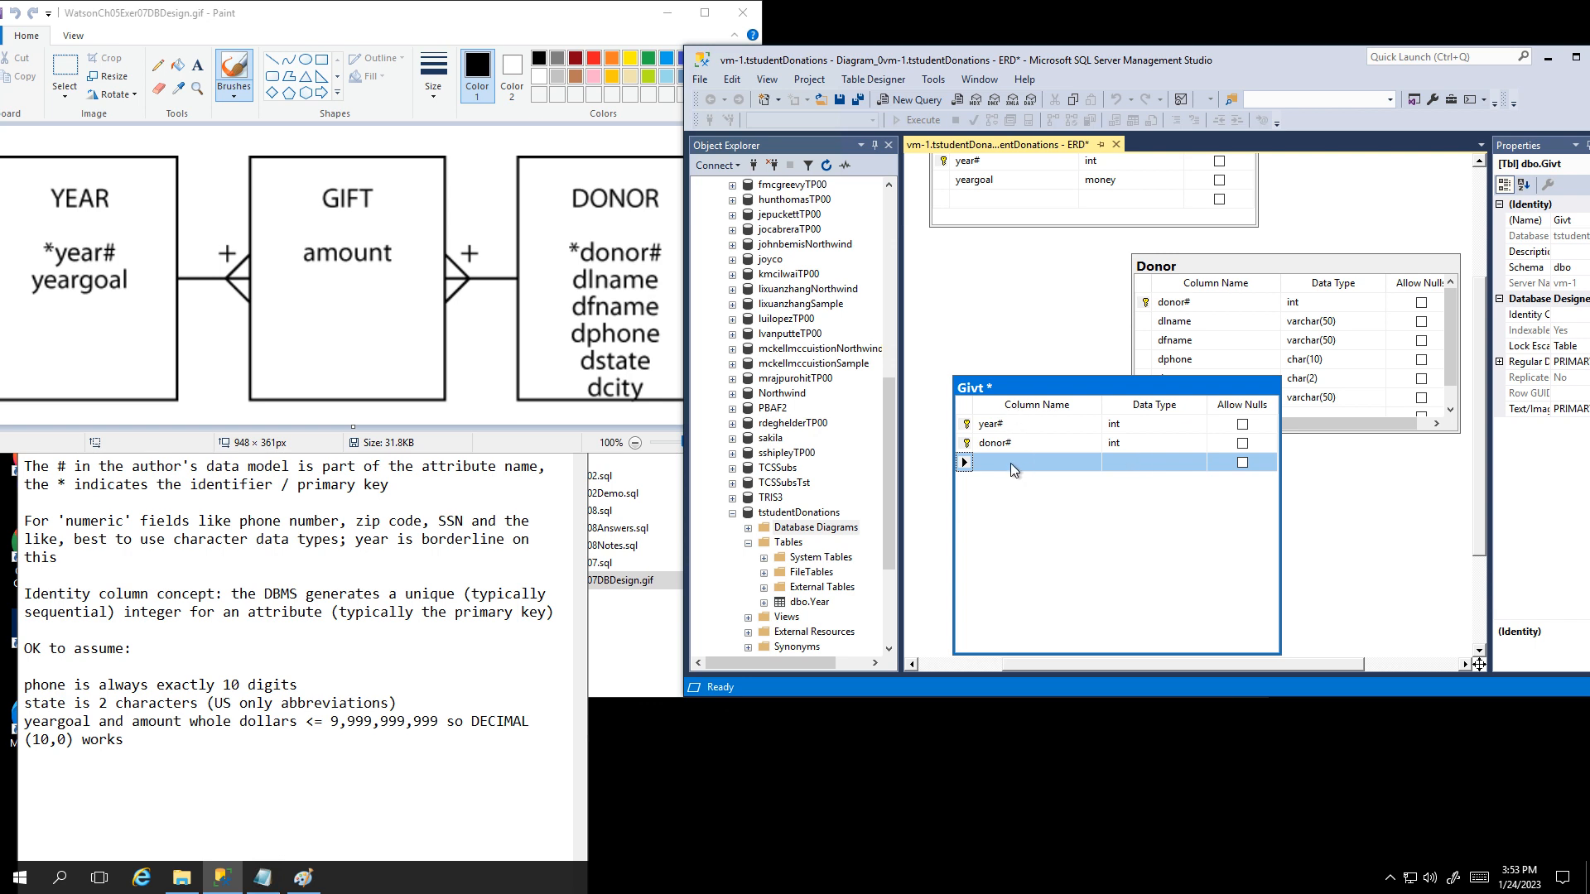
Step: Add an amount column of type money to Givt with Allow Nulls unchecked
{"action": "type", "text": "a"}
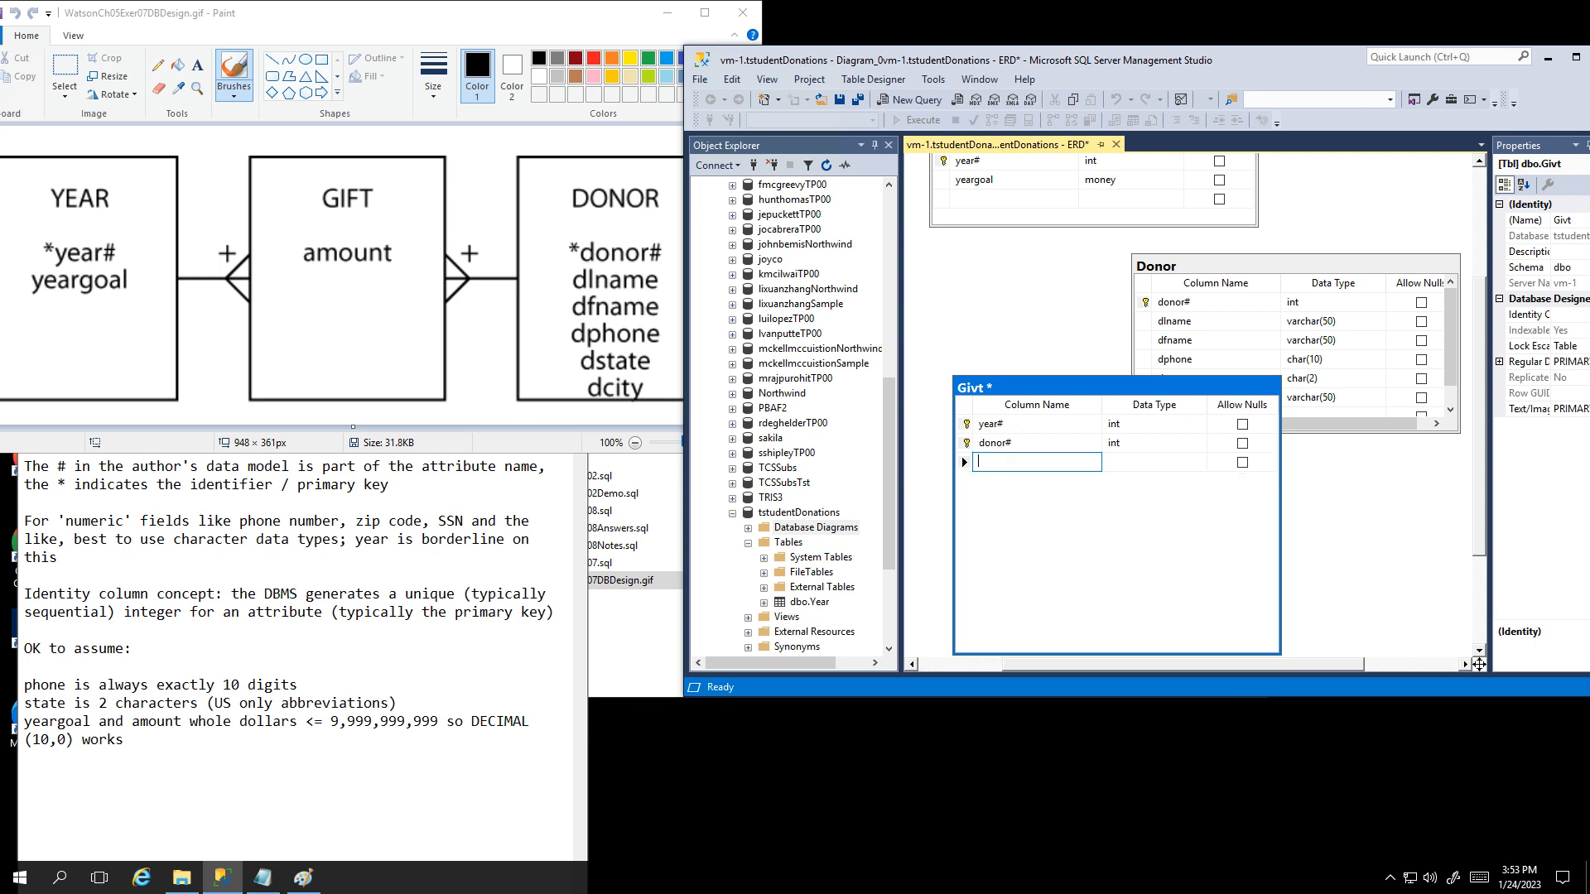
{"action": "type", "text": "mount"}
{"action": "key", "text": "Tab"}
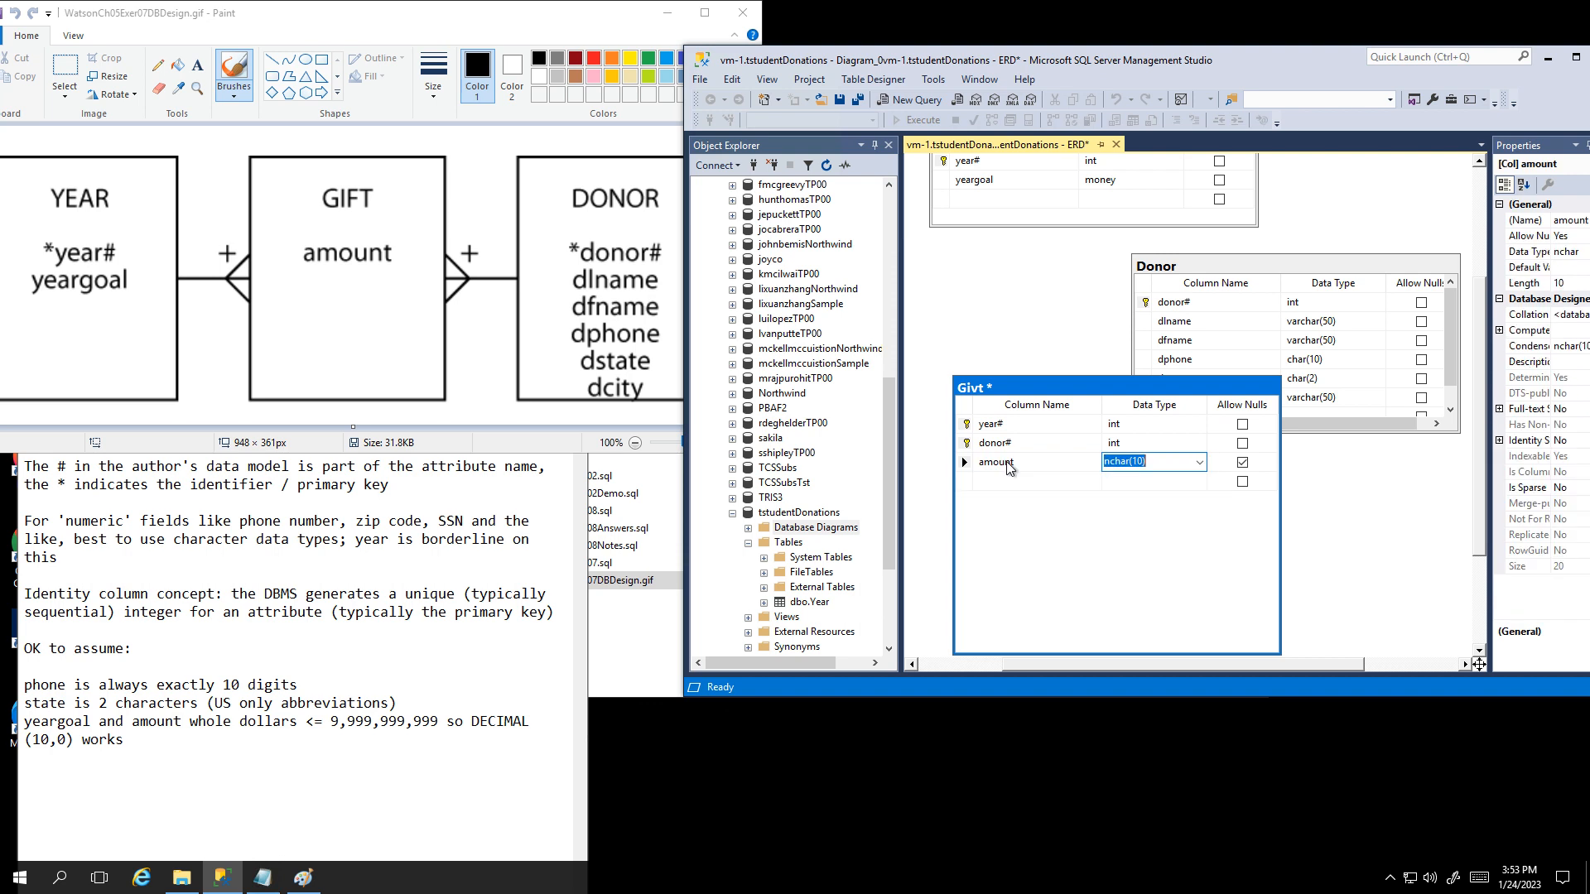
{"action": "key", "text": "Tab"}
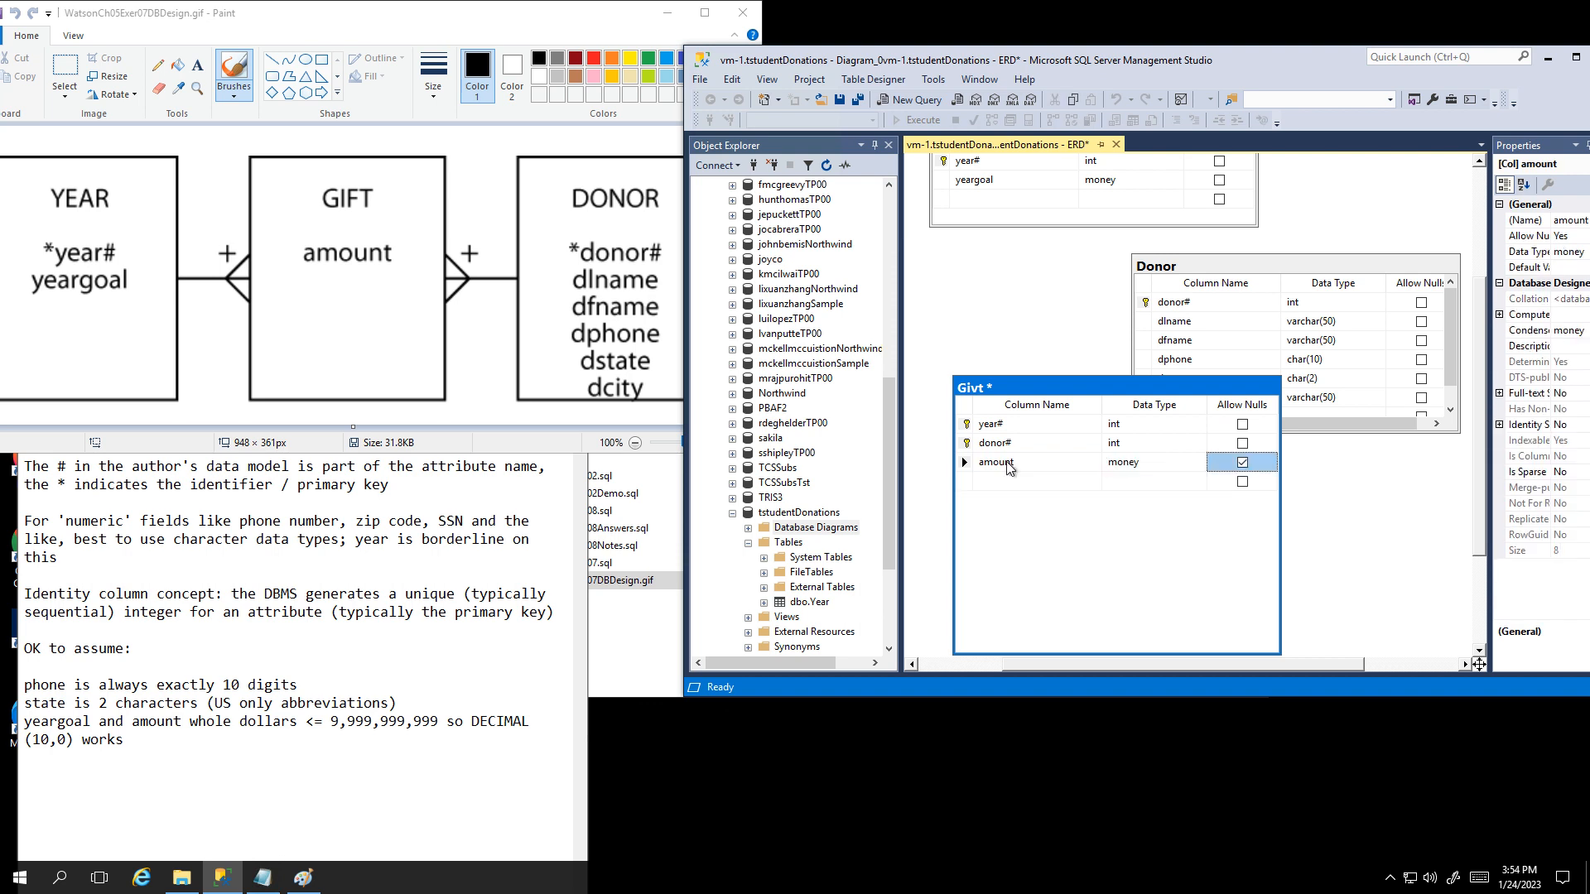
{"action": "left_click", "coordinate": [1243, 464]}
{"action": "left_click", "coordinate": [1082, 394]}
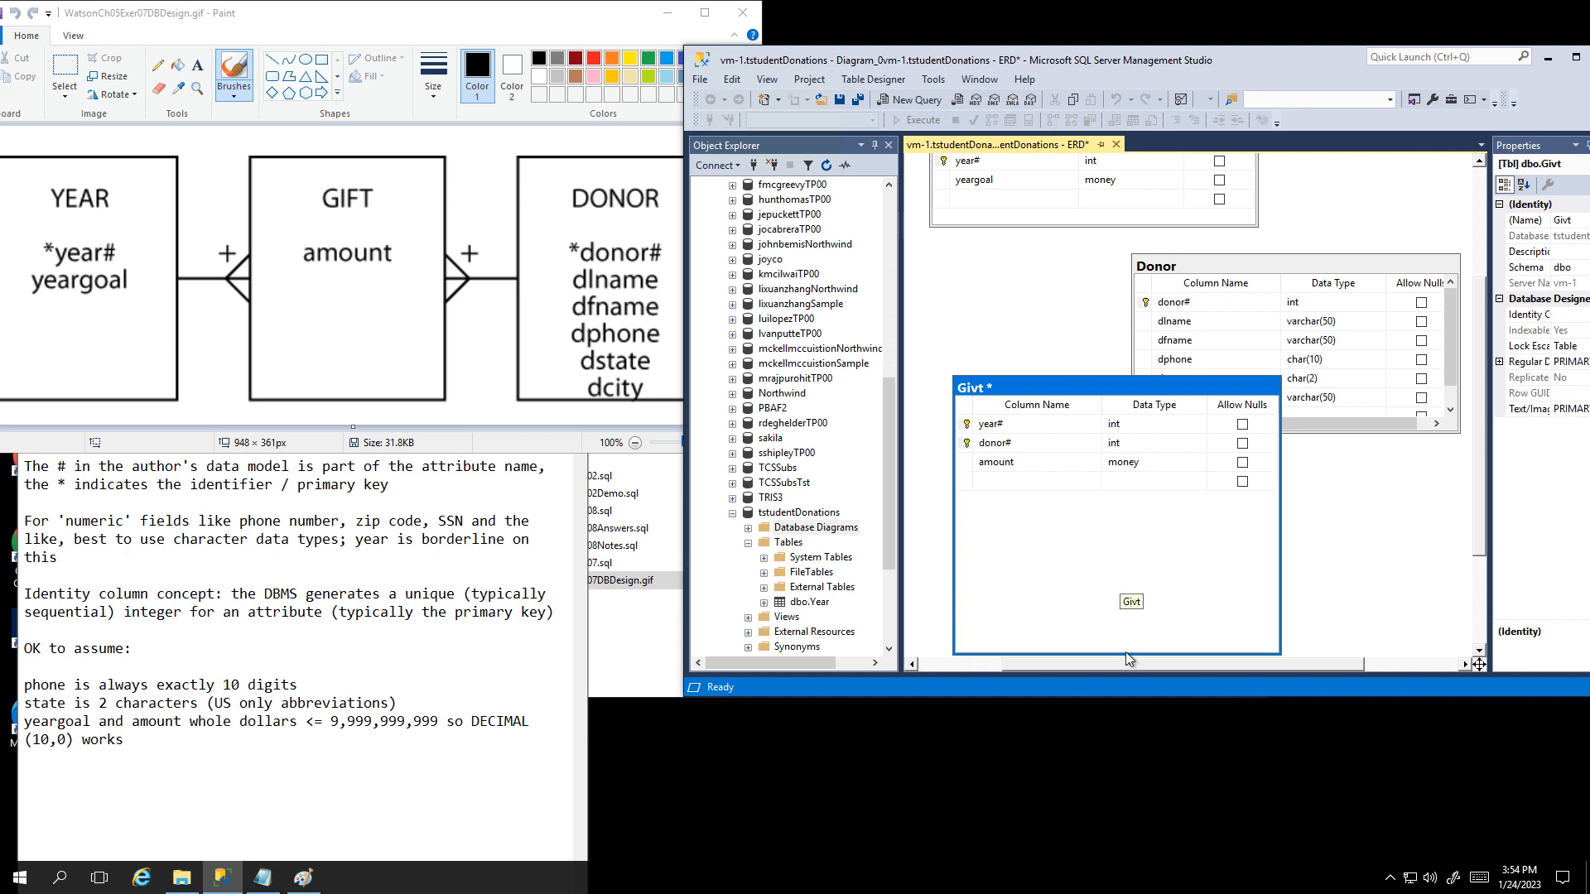
Step: Start saving Givt, answer No to the save prompt, and dismiss the message
{"action": "left_click", "coordinate": [839, 101]}
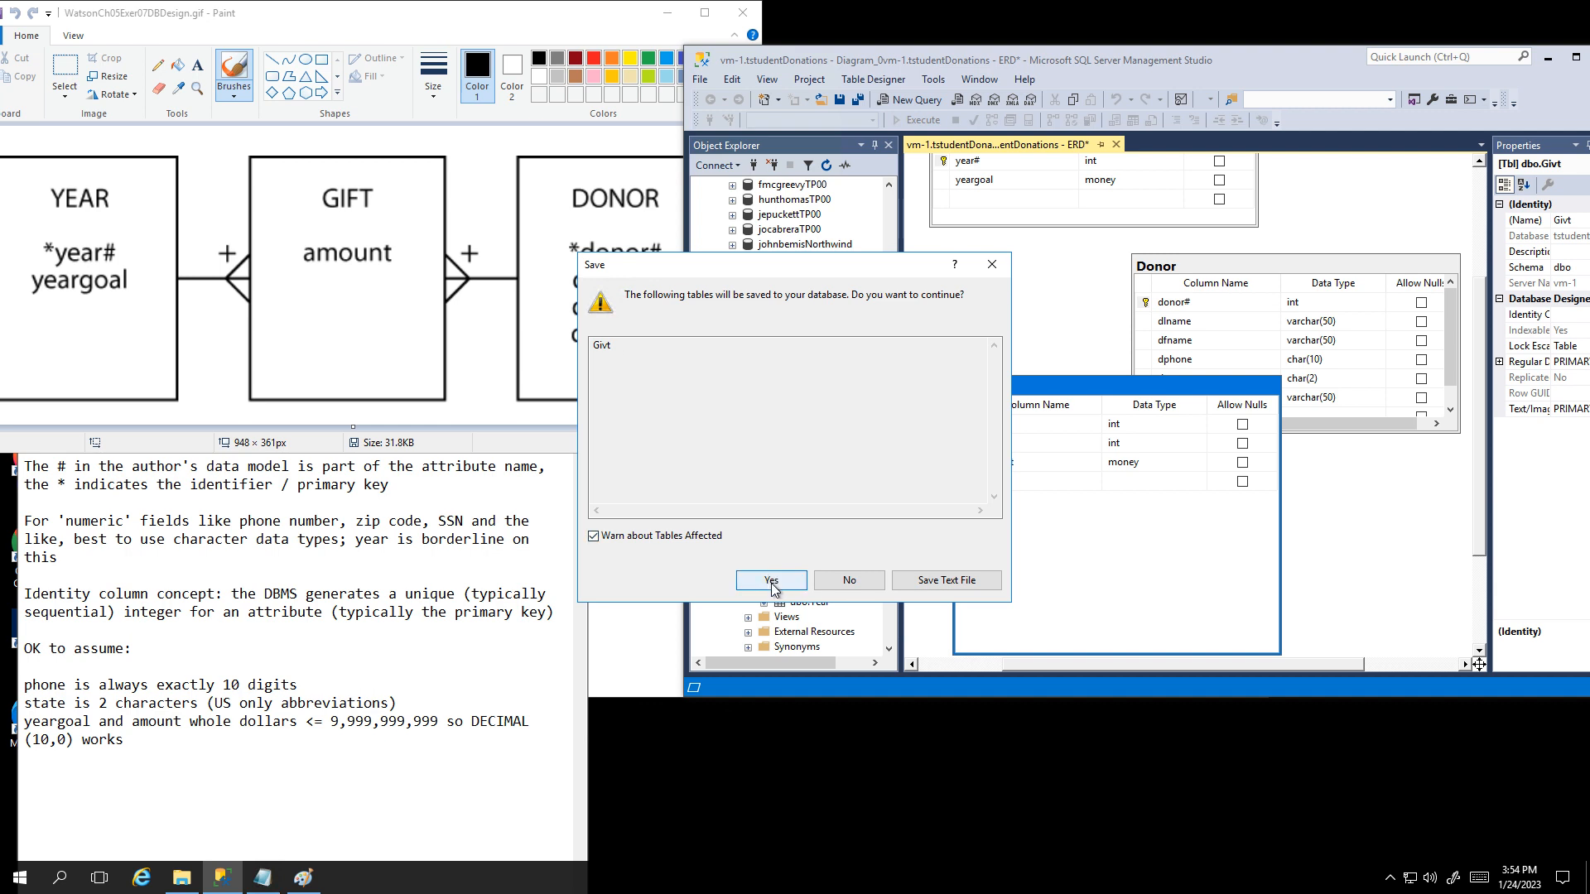
{"action": "left_click", "coordinate": [849, 580]}
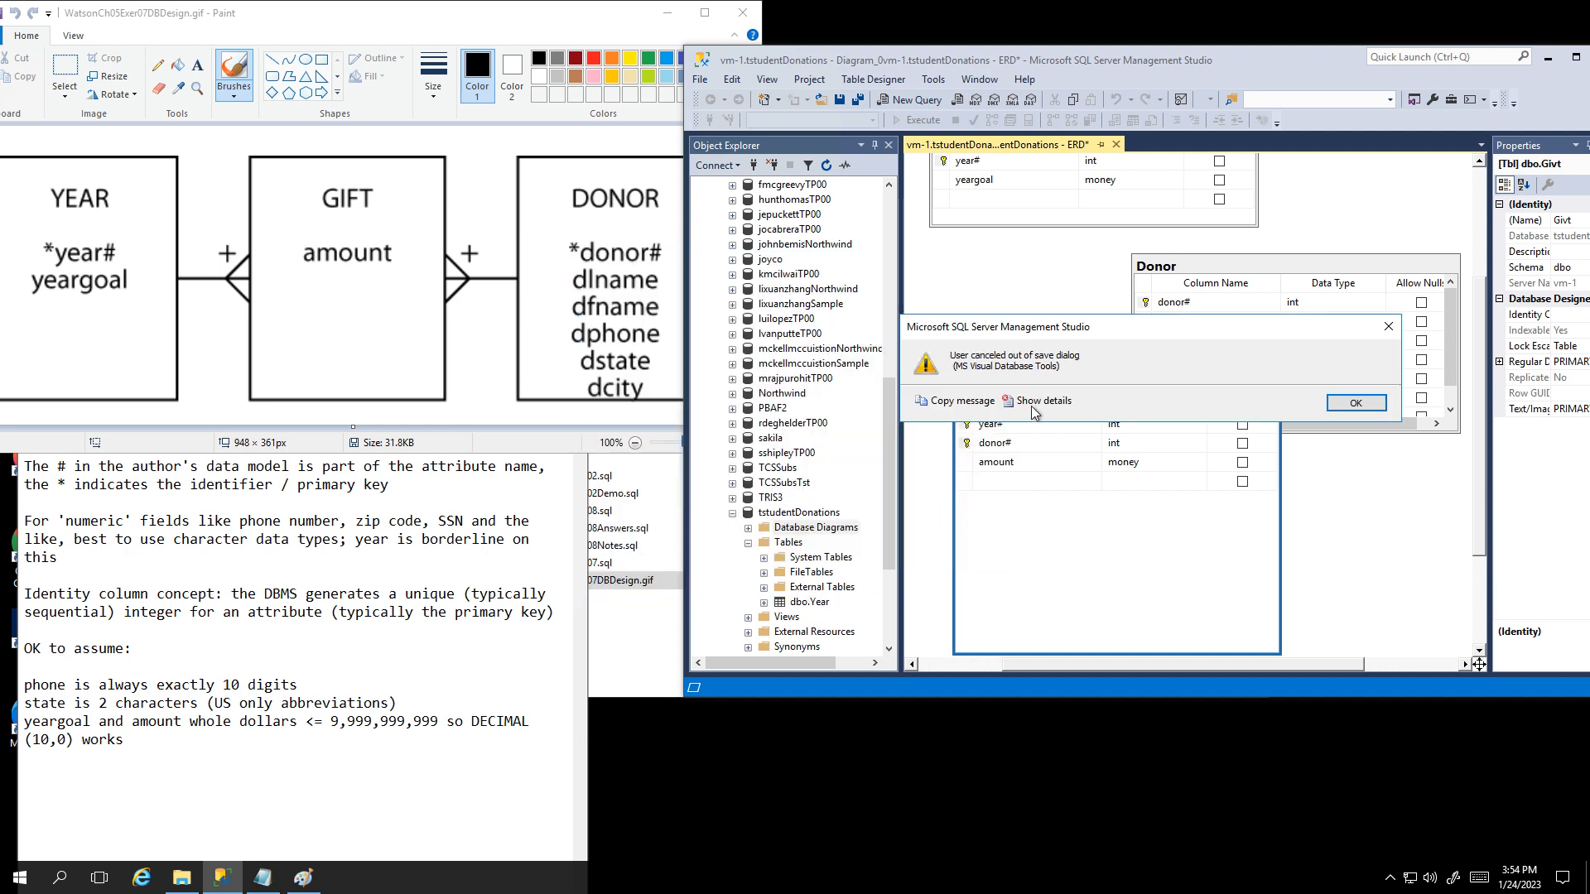
{"action": "left_click", "coordinate": [1356, 403]}
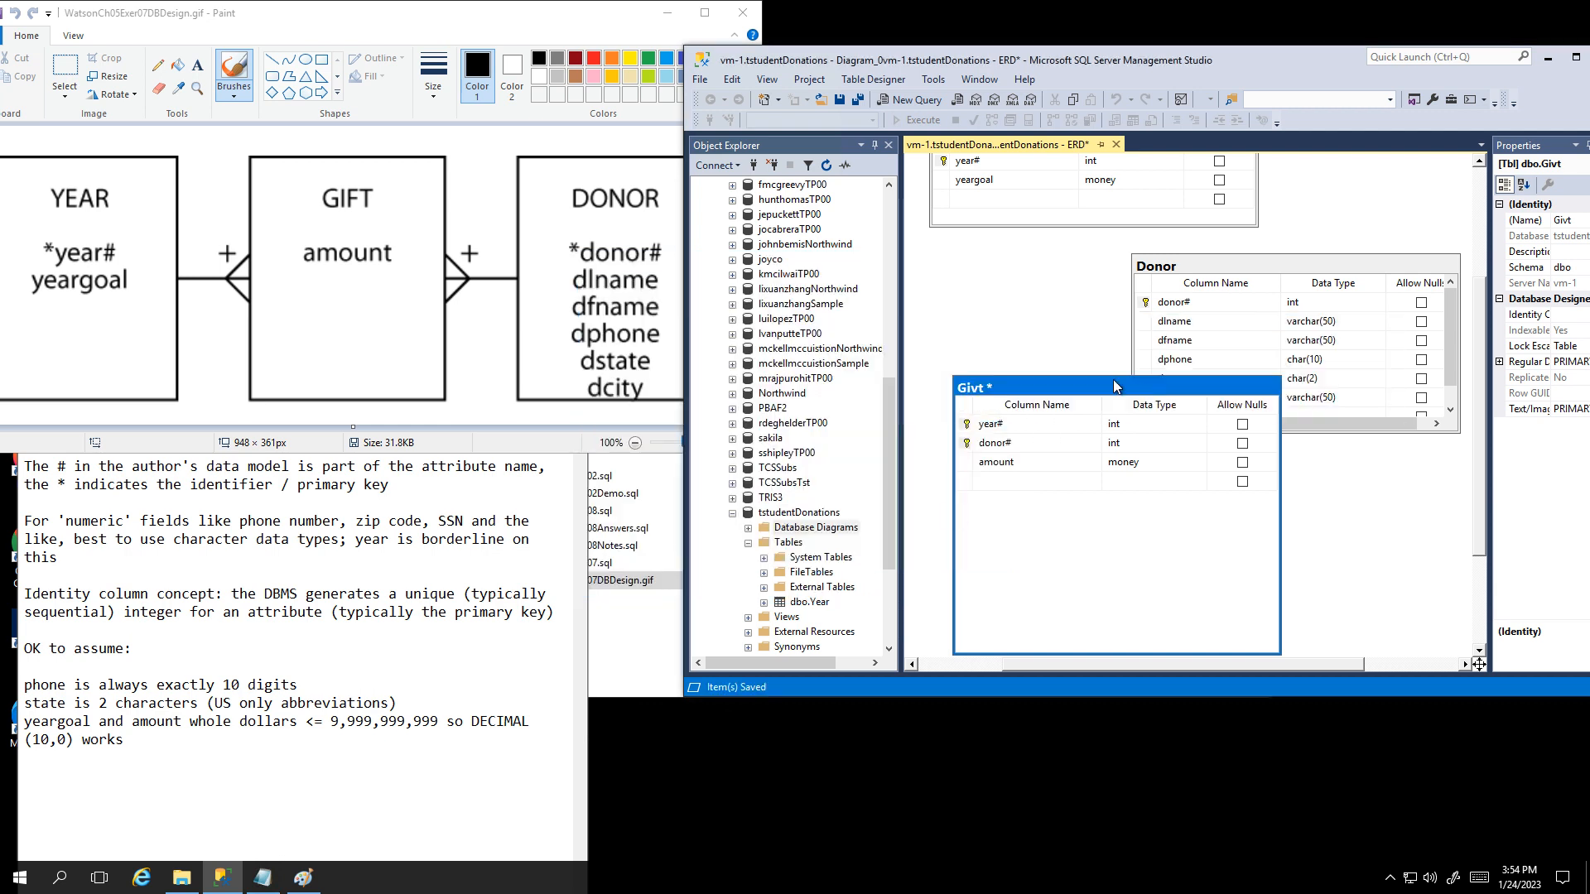
Step: Rename the Givt table to Gift, save it to the database, and shrink its box
{"action": "right_click", "coordinate": [982, 386]}
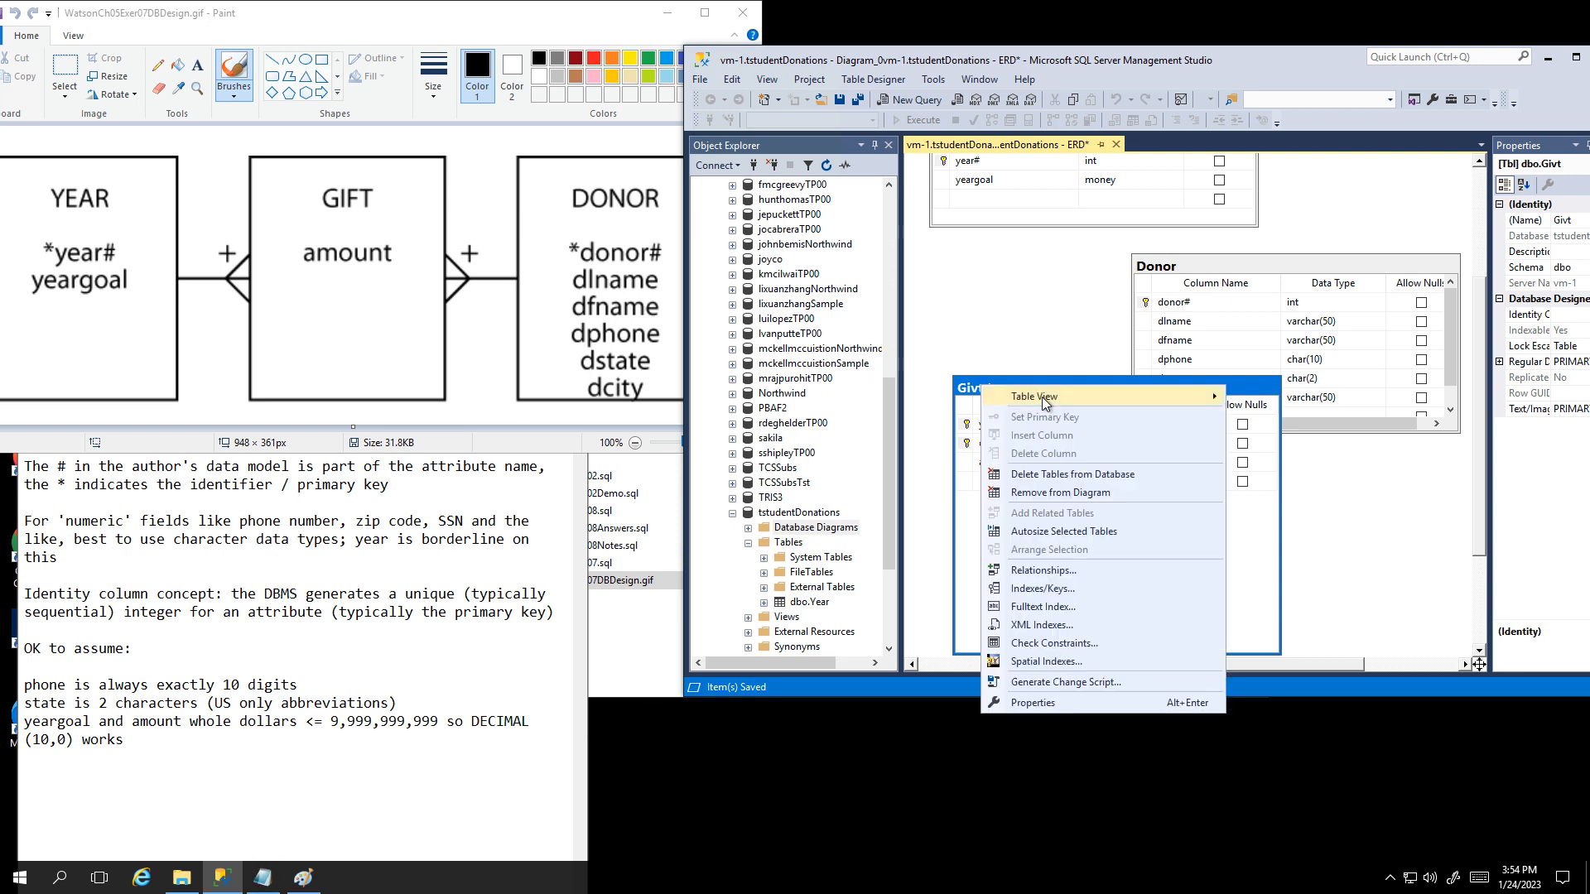
{"action": "mouse_move", "coordinate": [1041, 396]}
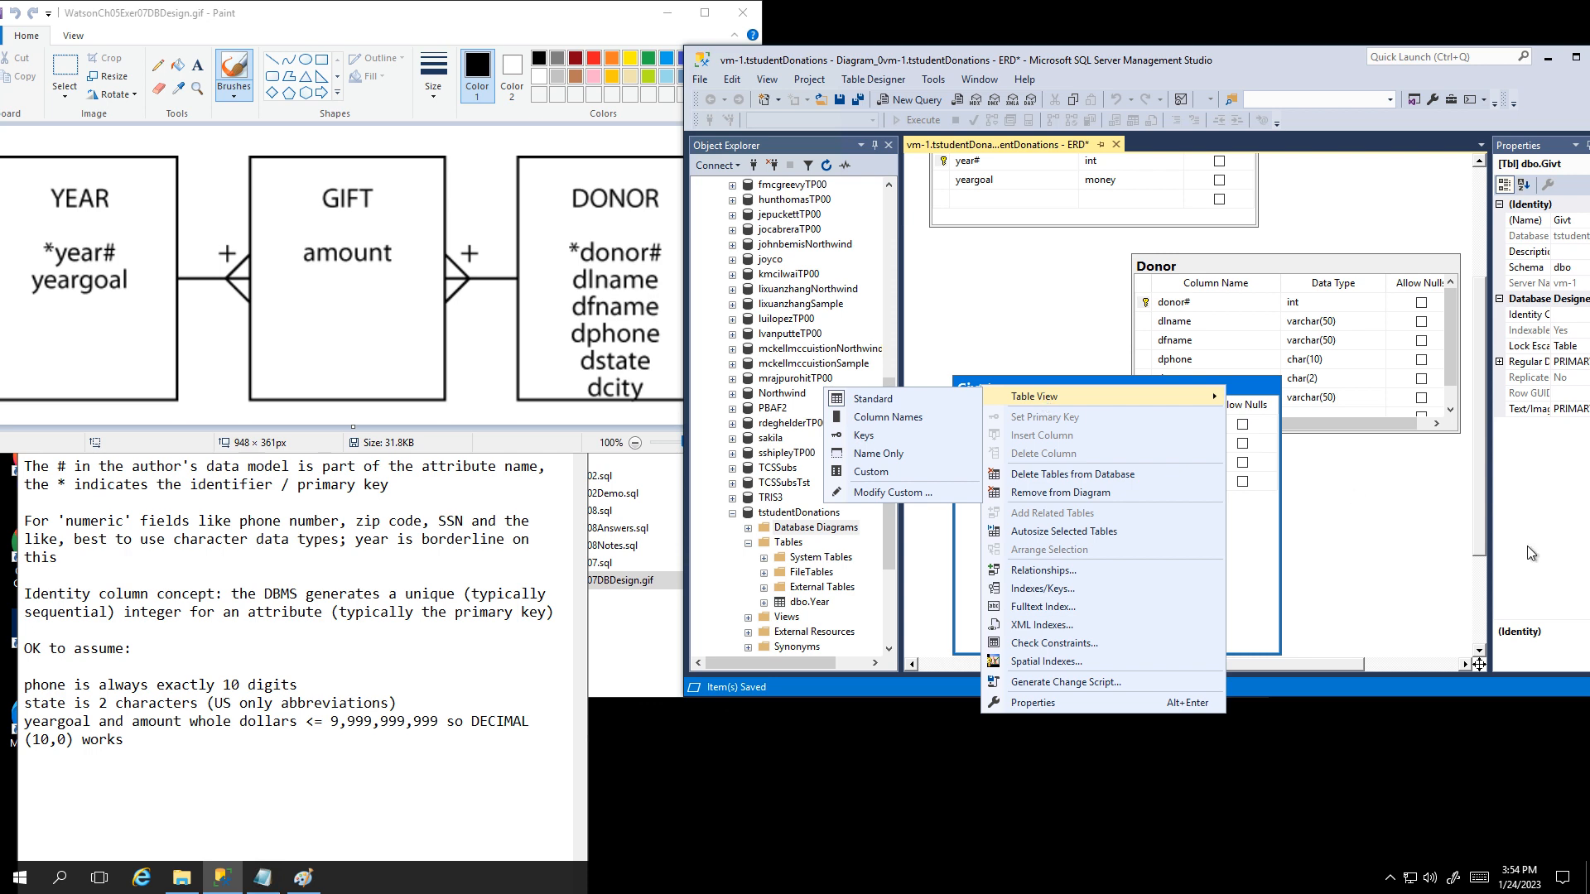
{"action": "left_click", "coordinate": [1378, 512]}
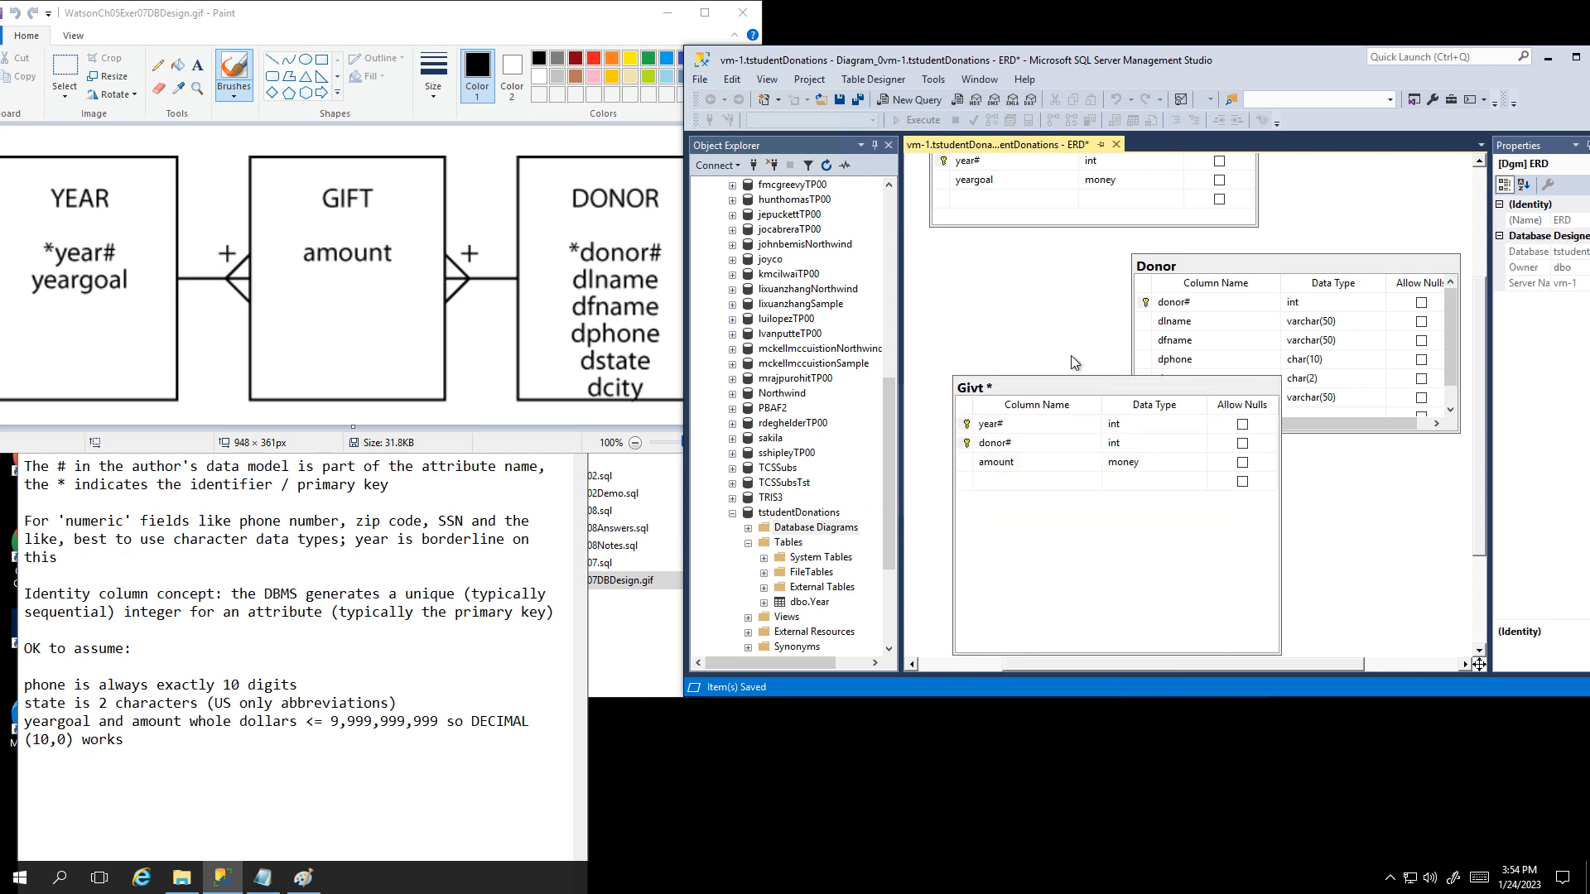
{"action": "left_click", "coordinate": [1068, 388]}
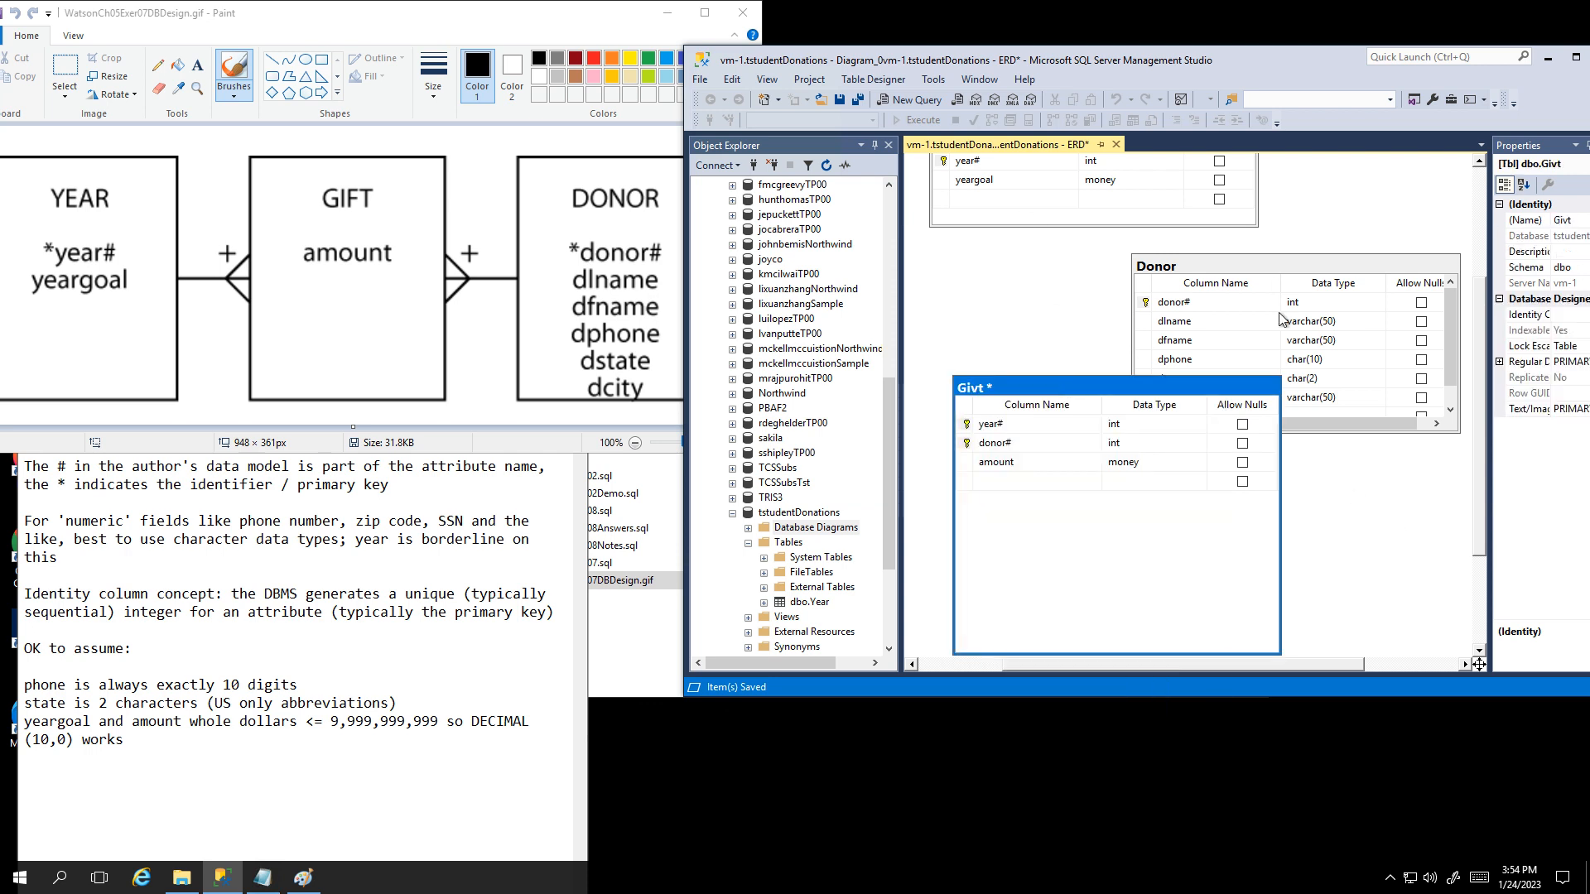
{"action": "left_click", "coordinate": [1568, 220]}
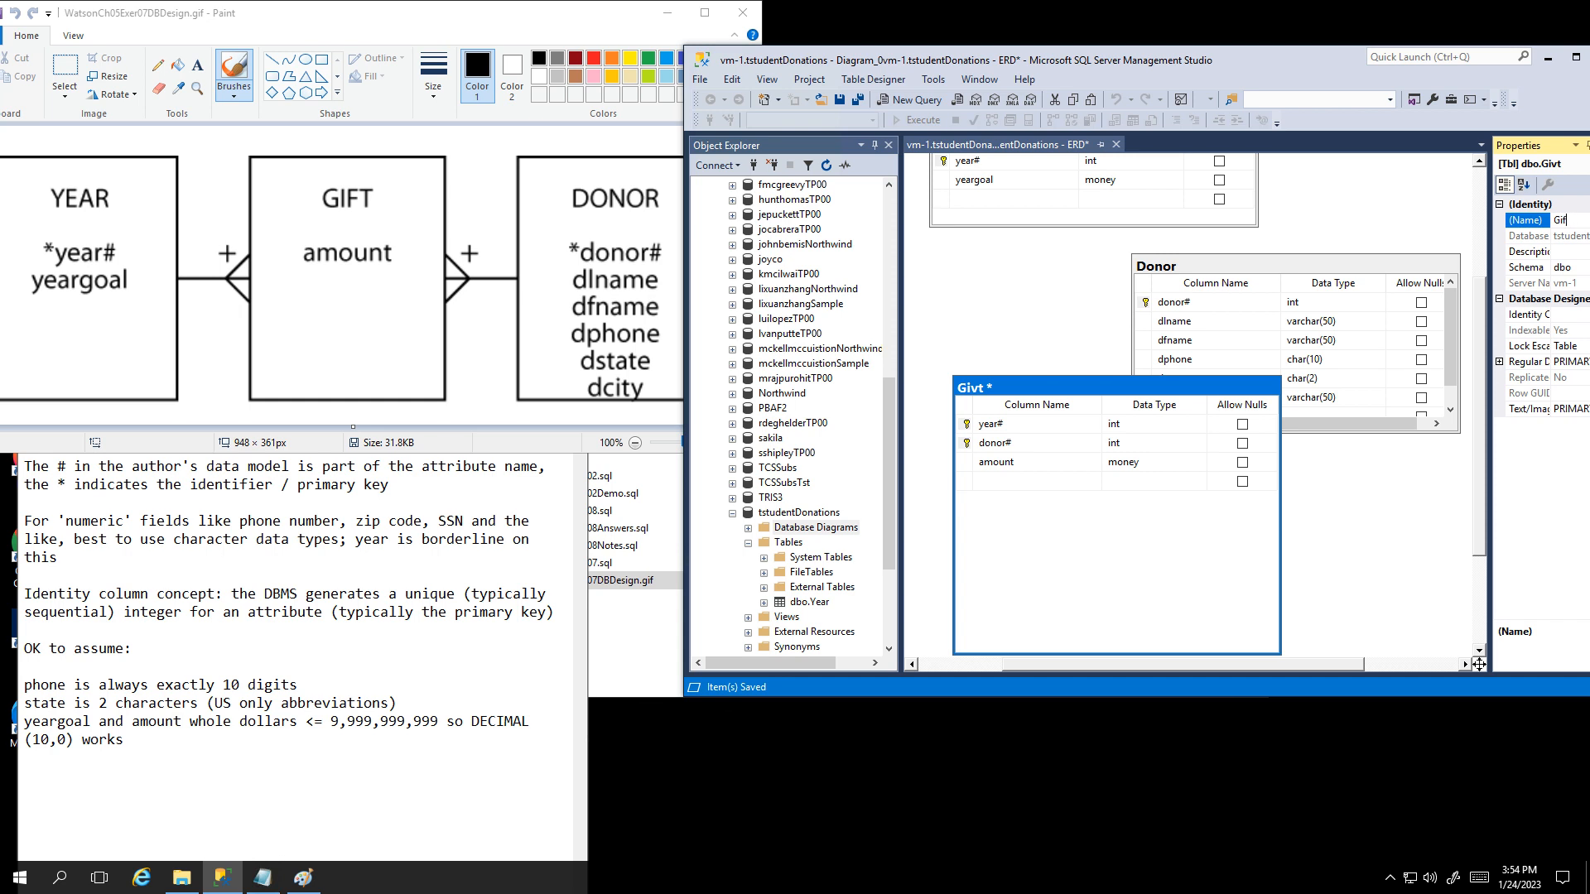
{"action": "type", "text": "ft"}
{"action": "left_click", "coordinate": [977, 269]}
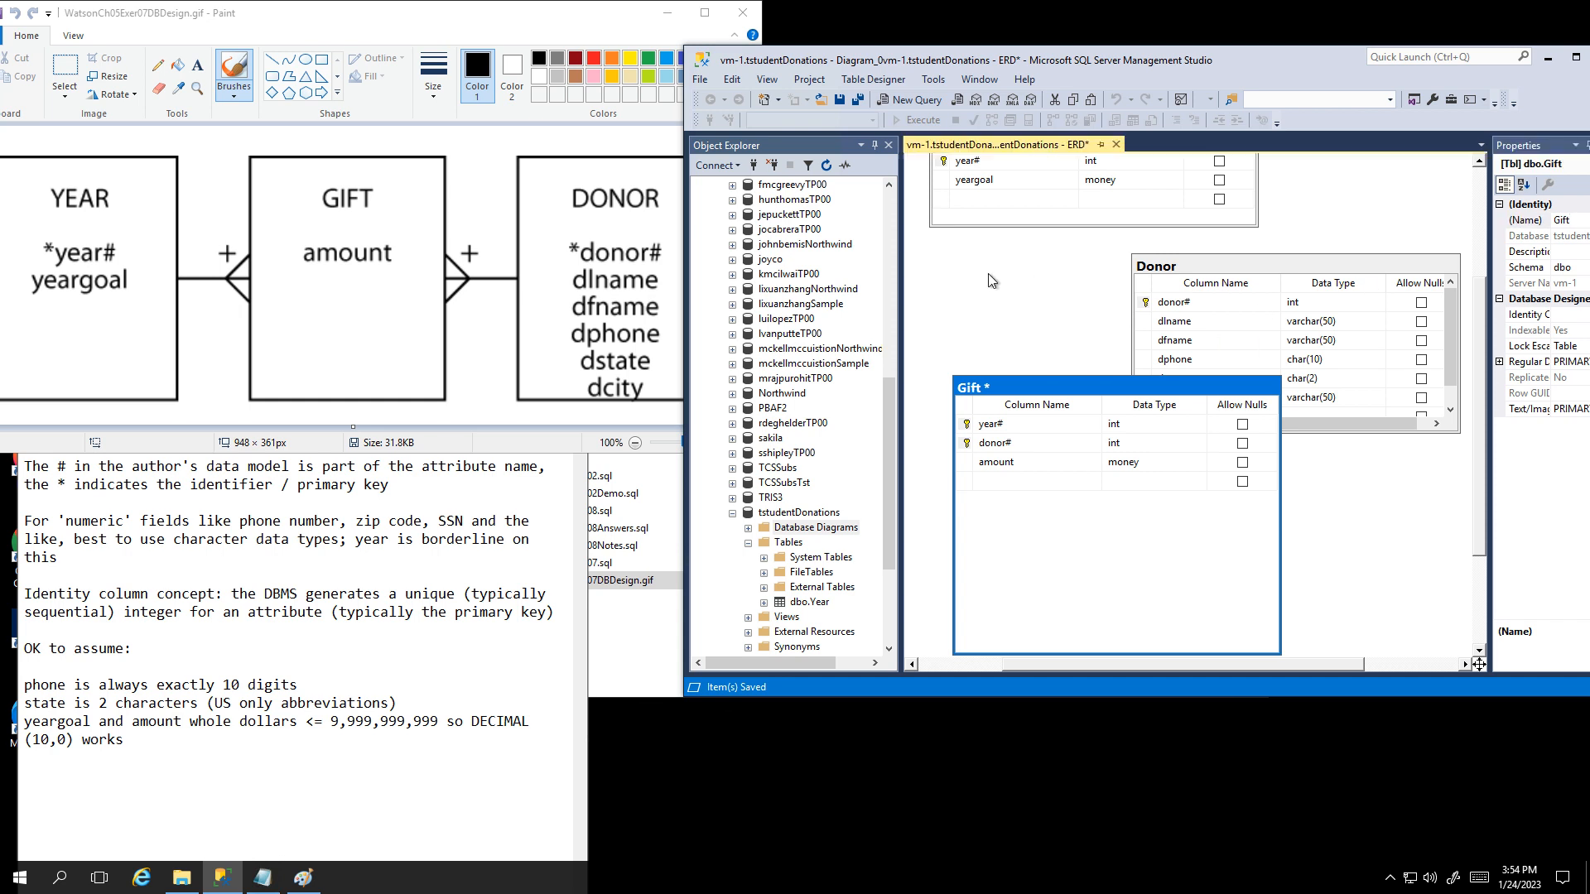
{"action": "left_click", "coordinate": [840, 100]}
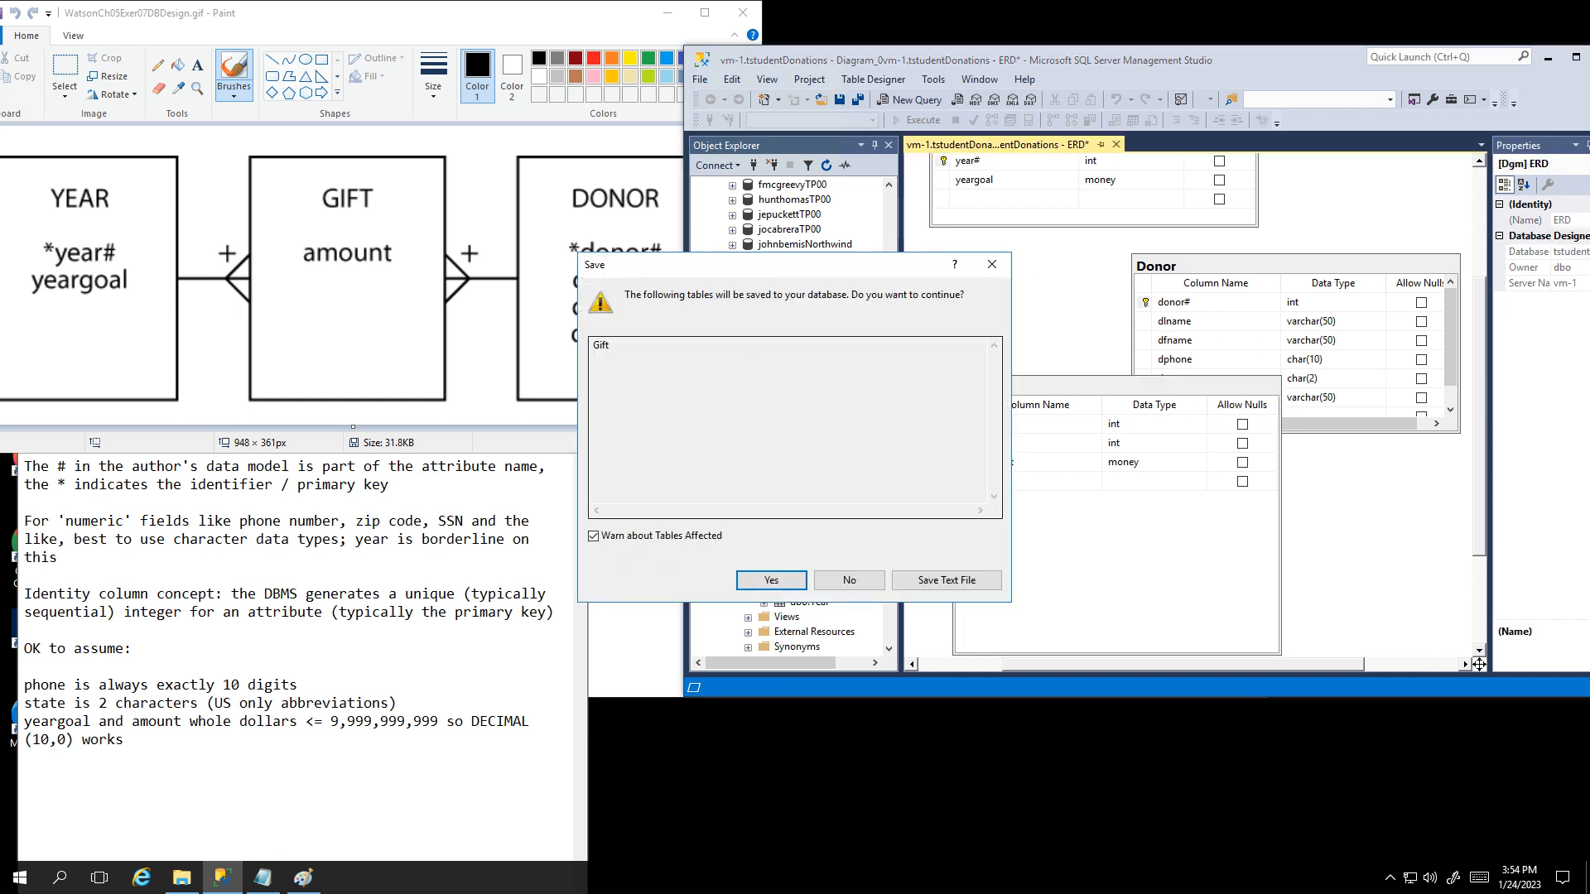
{"action": "left_click", "coordinate": [770, 582]}
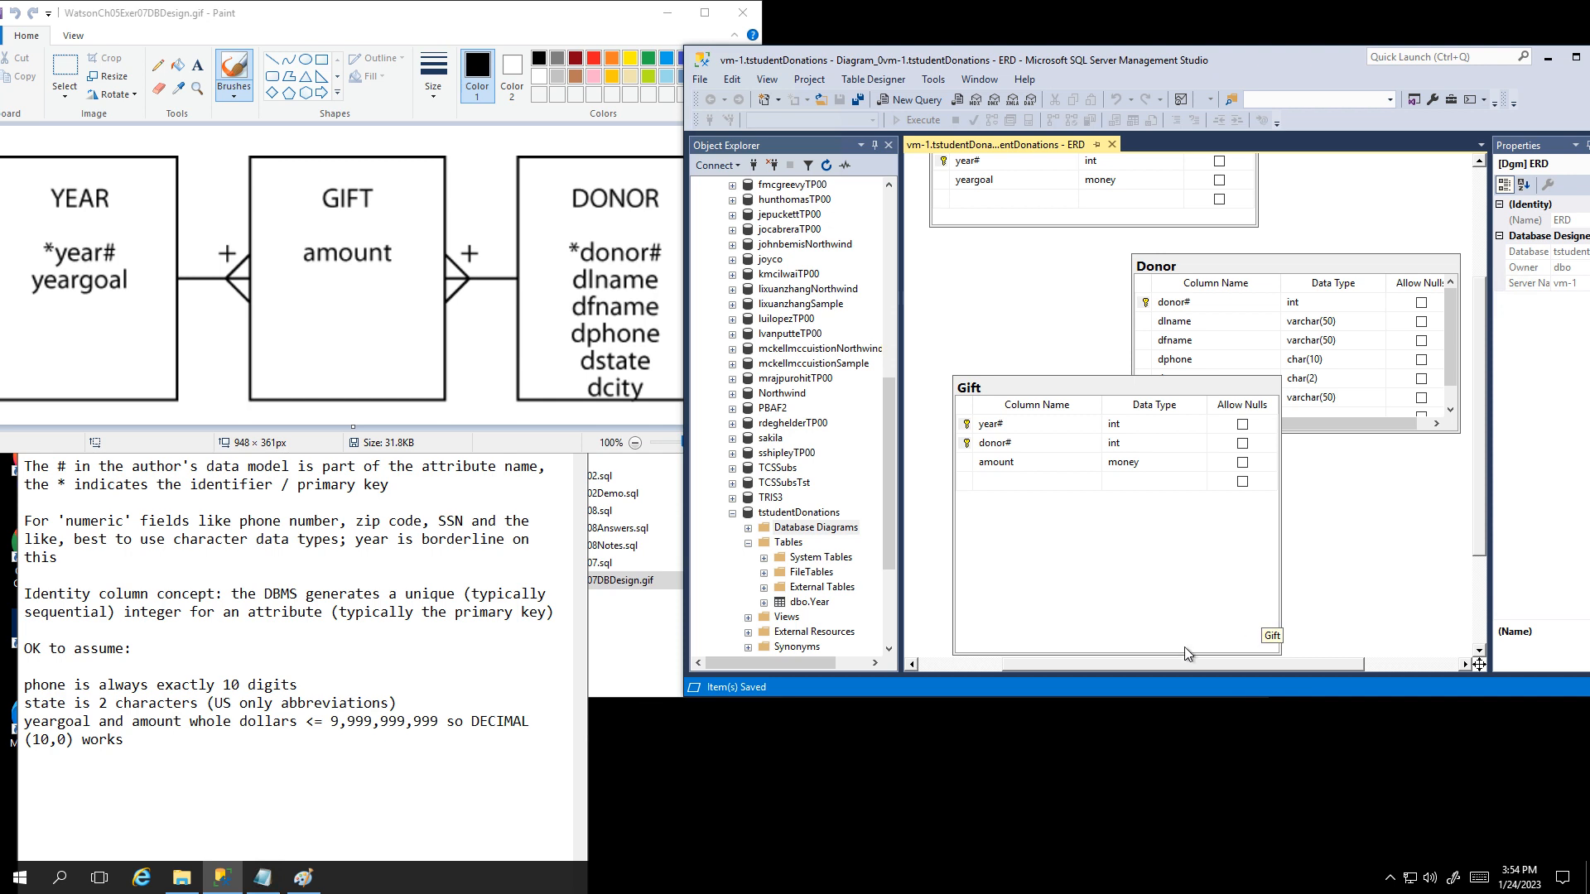
{"action": "left_click", "coordinate": [1108, 391]}
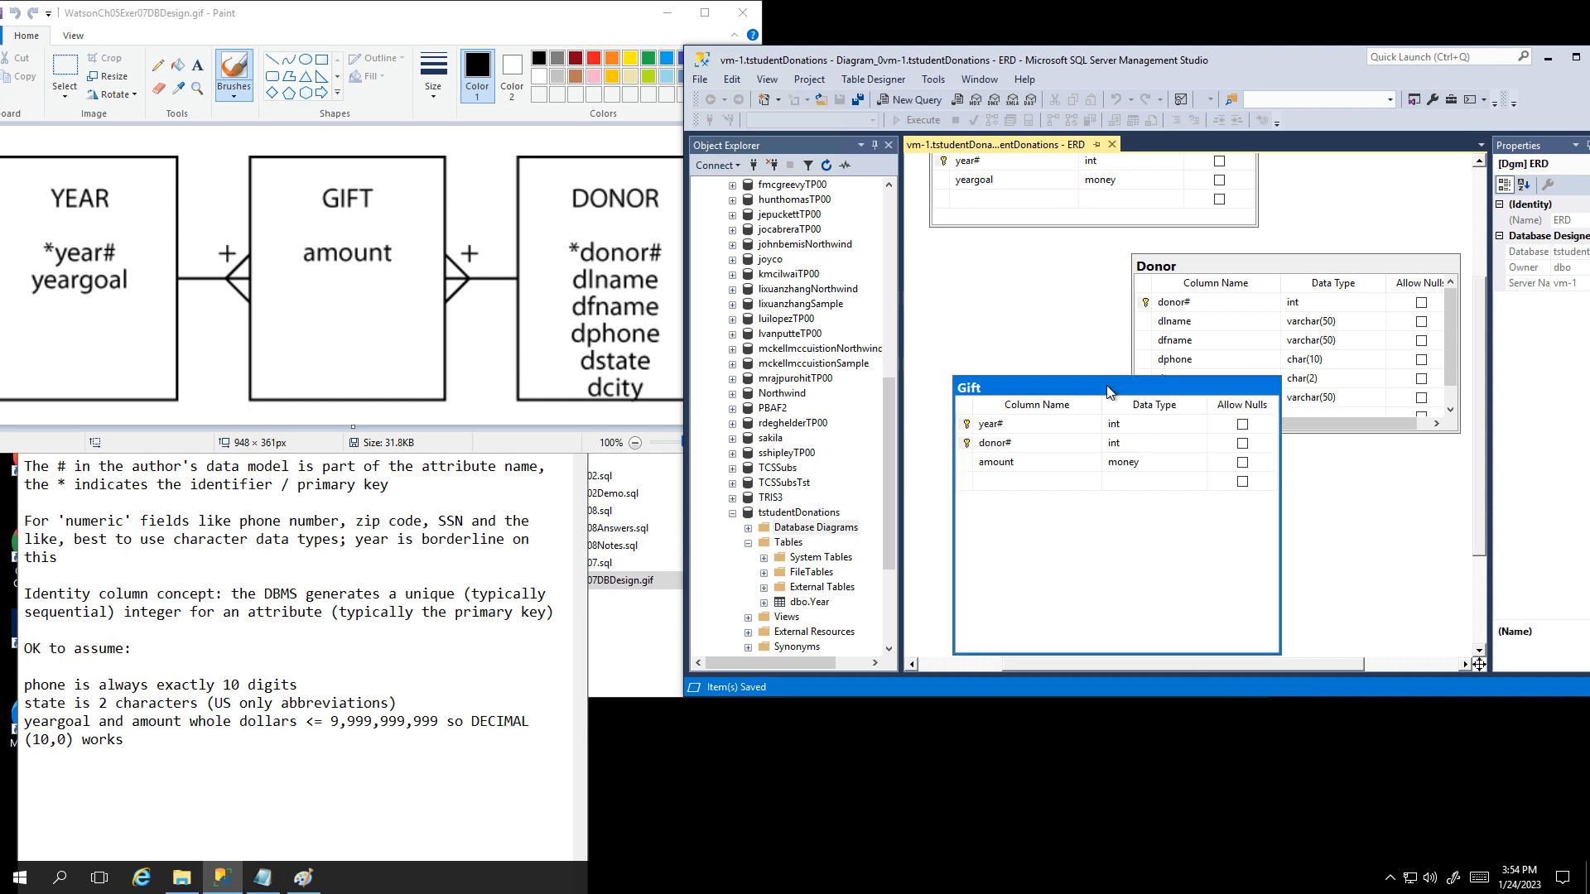
{"action": "left_click_drag", "start_coordinate": [1130, 654], "coordinate": [1120, 468]}
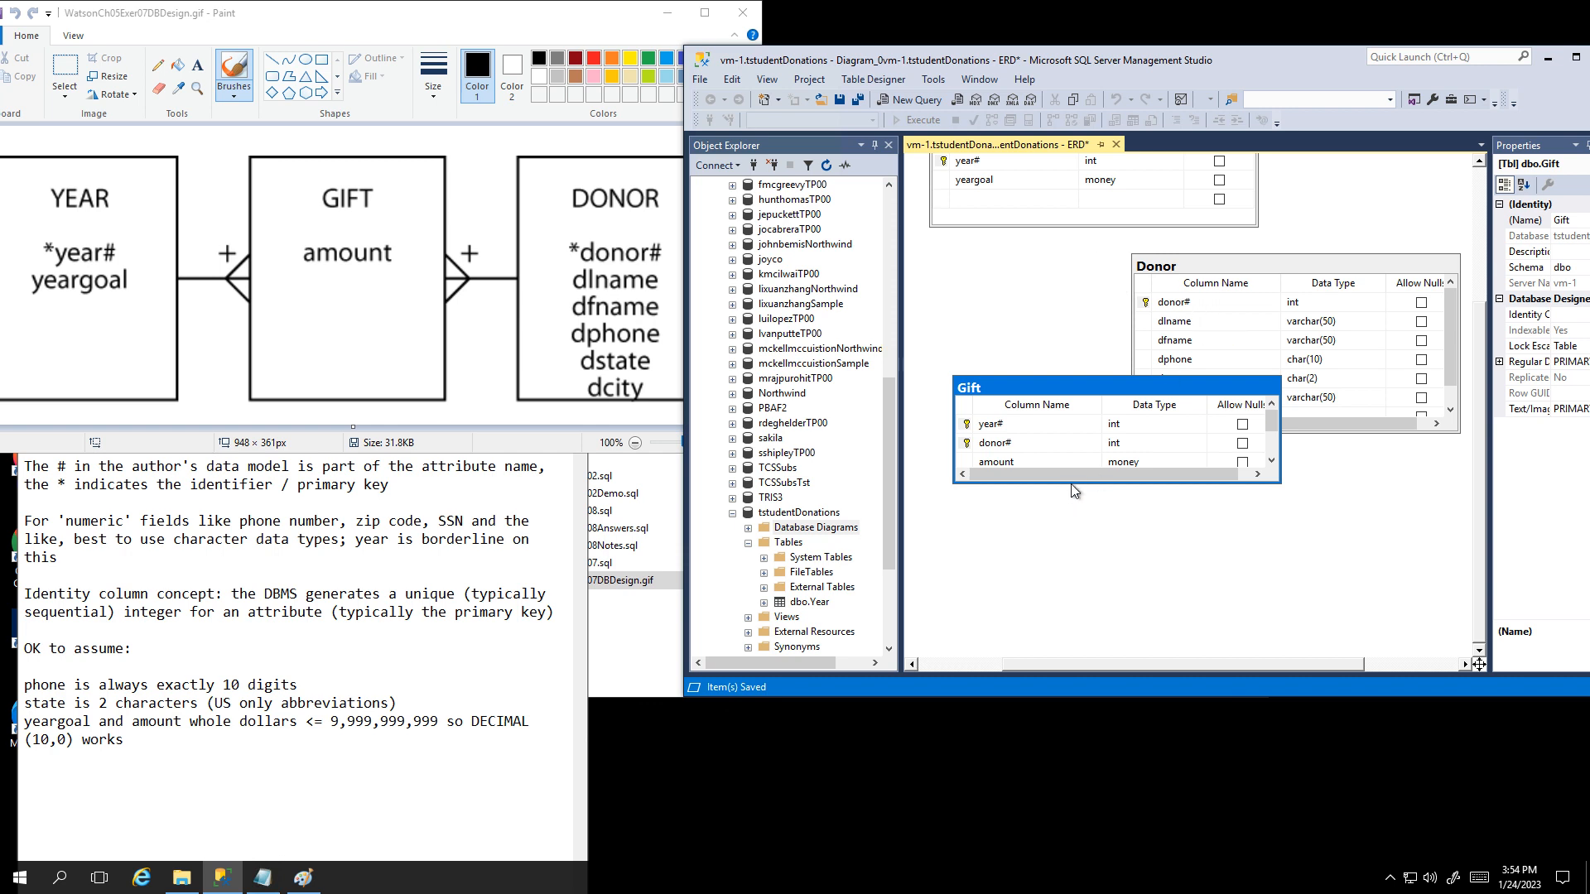
Step: Resize the Gift box and maximize the Management Studio window
{"action": "left_click_drag", "start_coordinate": [1072, 483], "coordinate": [1073, 506]}
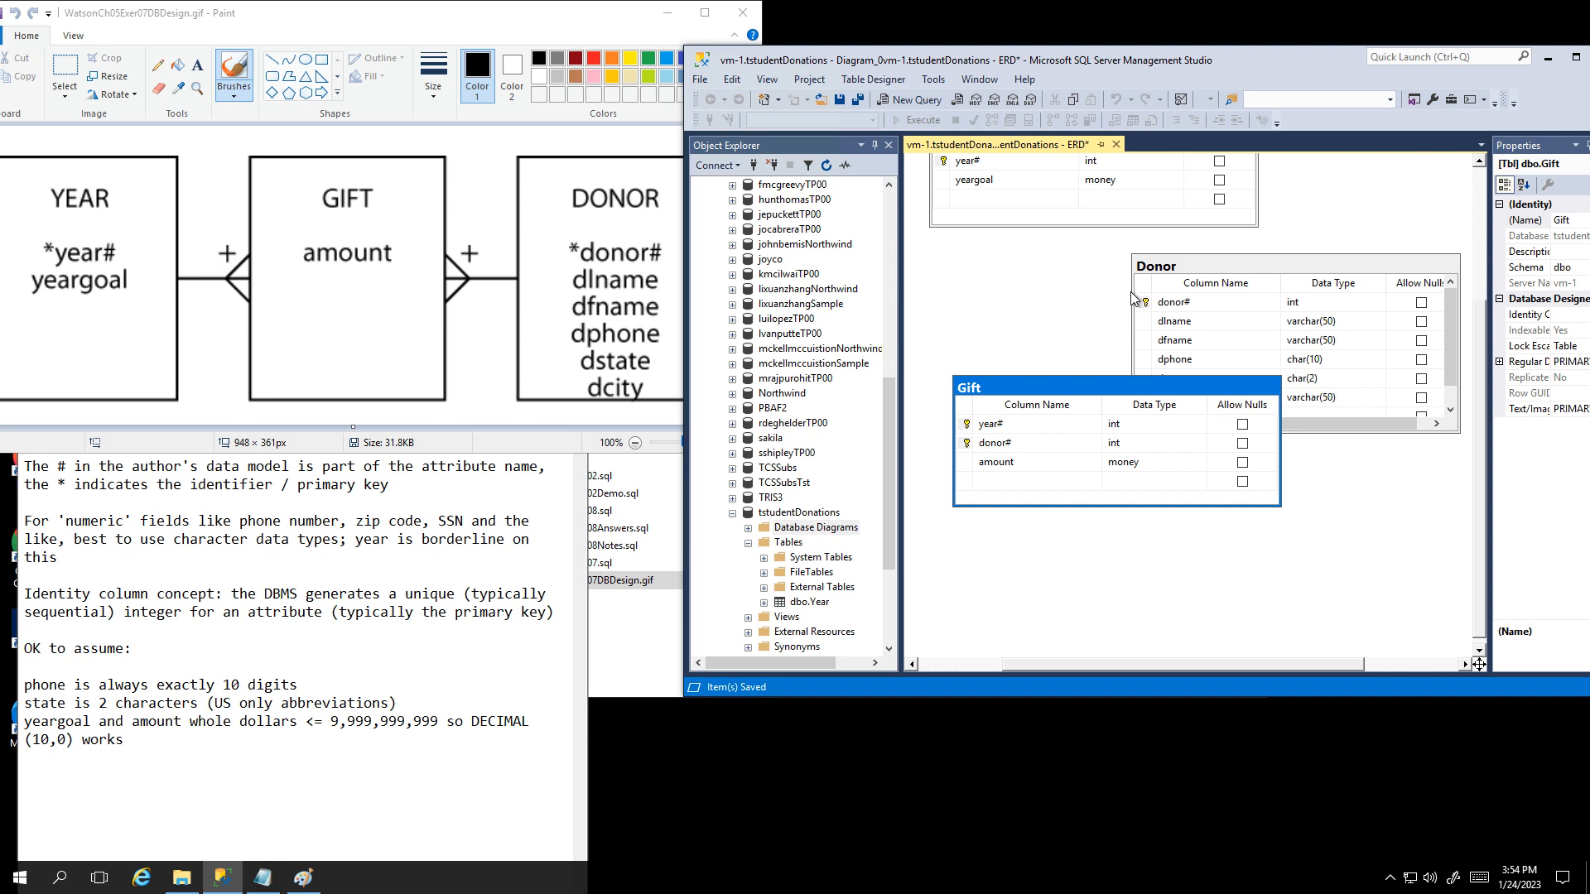
{"action": "left_click_drag", "start_coordinate": [1240, 65], "coordinate": [1062, 62]}
{"action": "left_click", "coordinate": [1393, 60]}
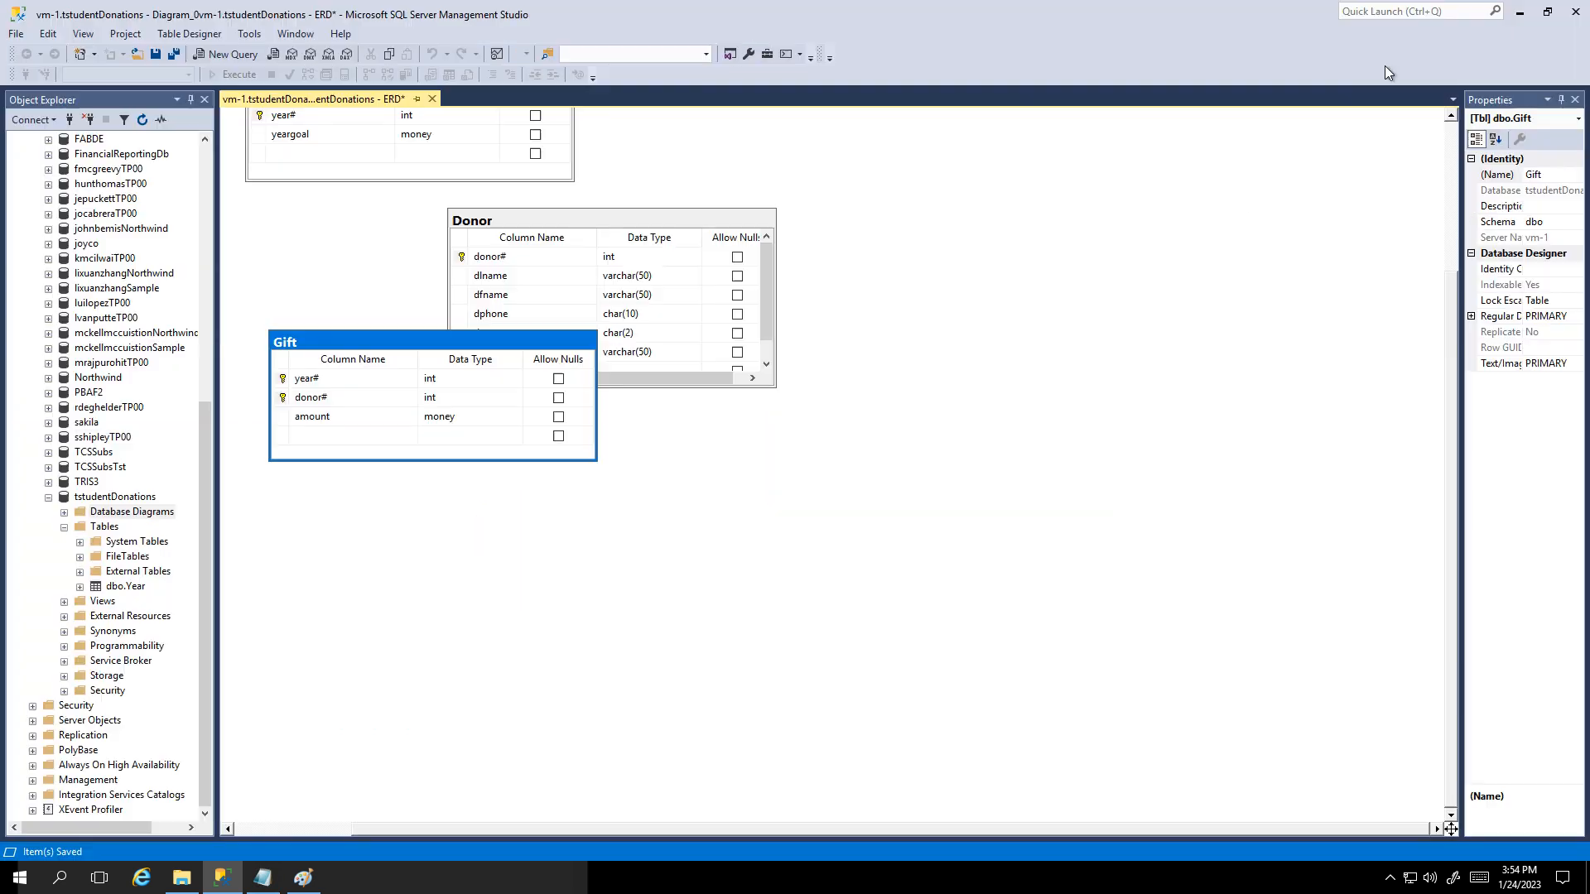
{"action": "scroll", "coordinate": [989, 332], "scroll_direction": "up", "scroll_amount": 3}
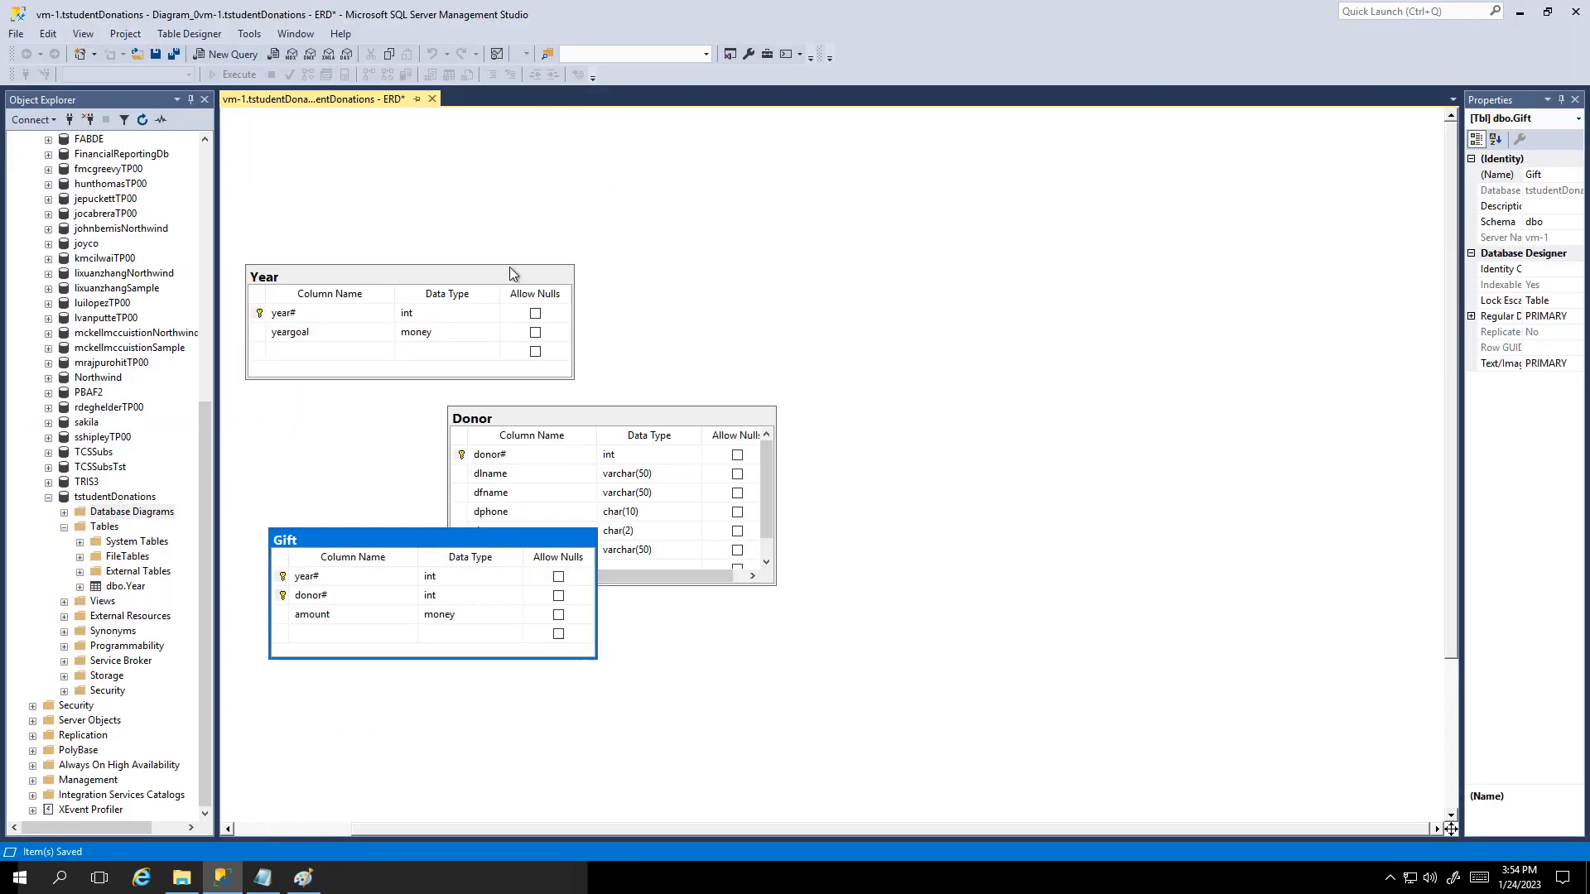
Step: Enlarge Year, move Donor to the upper right, and place Gift below between them
{"action": "left_click_drag", "start_coordinate": [510, 267], "coordinate": [481, 244]}
{"action": "left_click_drag", "start_coordinate": [622, 420], "coordinate": [754, 240]}
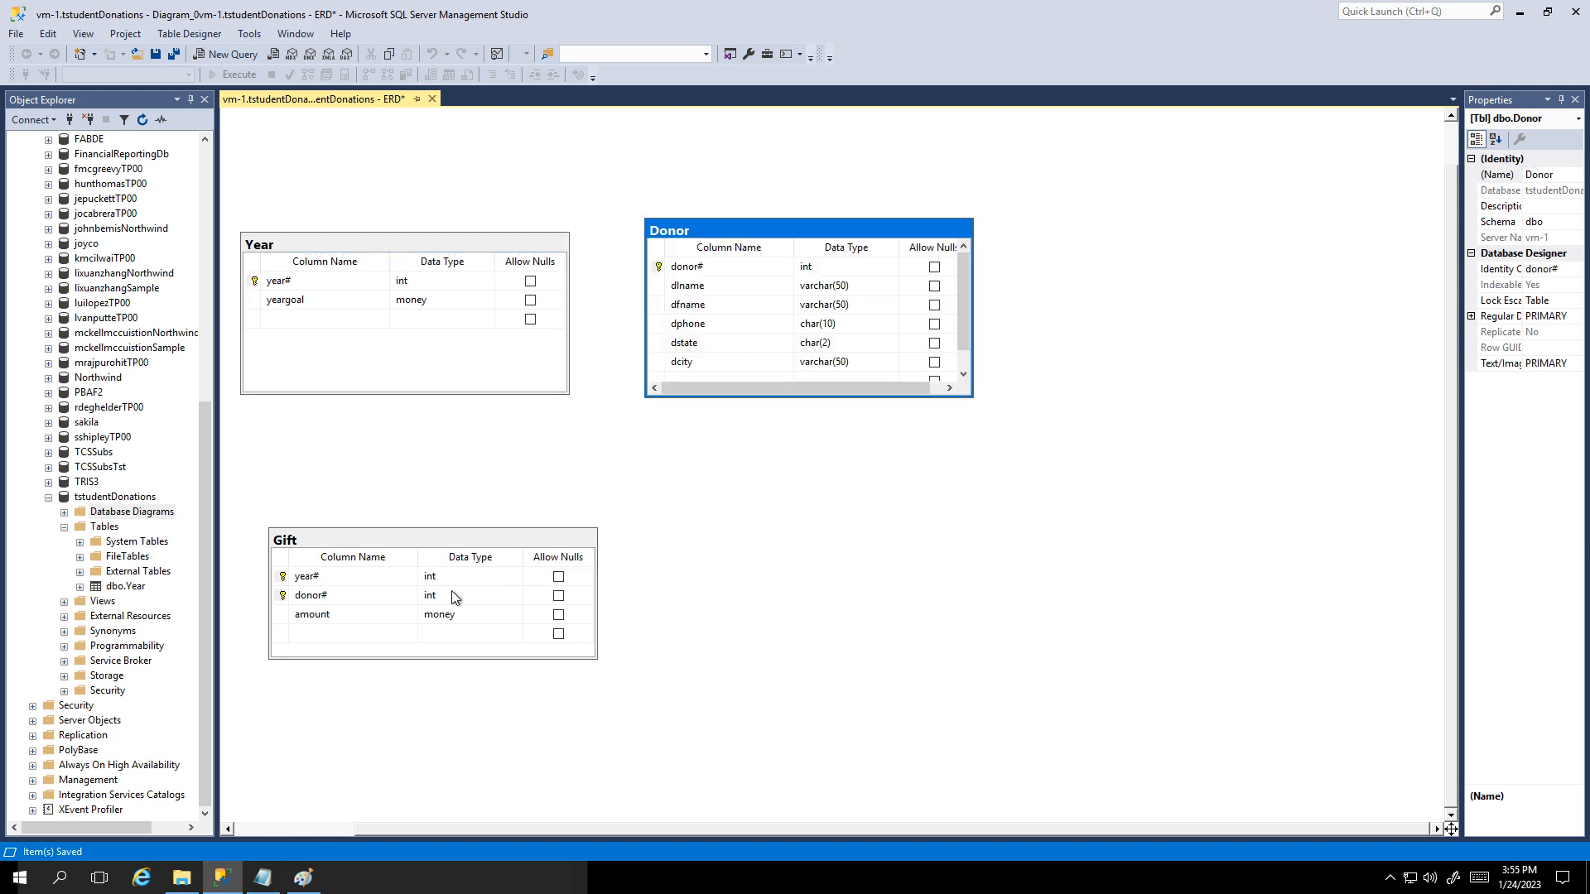
{"action": "left_click", "coordinate": [454, 538]}
{"action": "left_click_drag", "start_coordinate": [454, 538], "coordinate": [613, 525]}
{"action": "left_click_drag", "start_coordinate": [519, 528], "coordinate": [584, 466]}
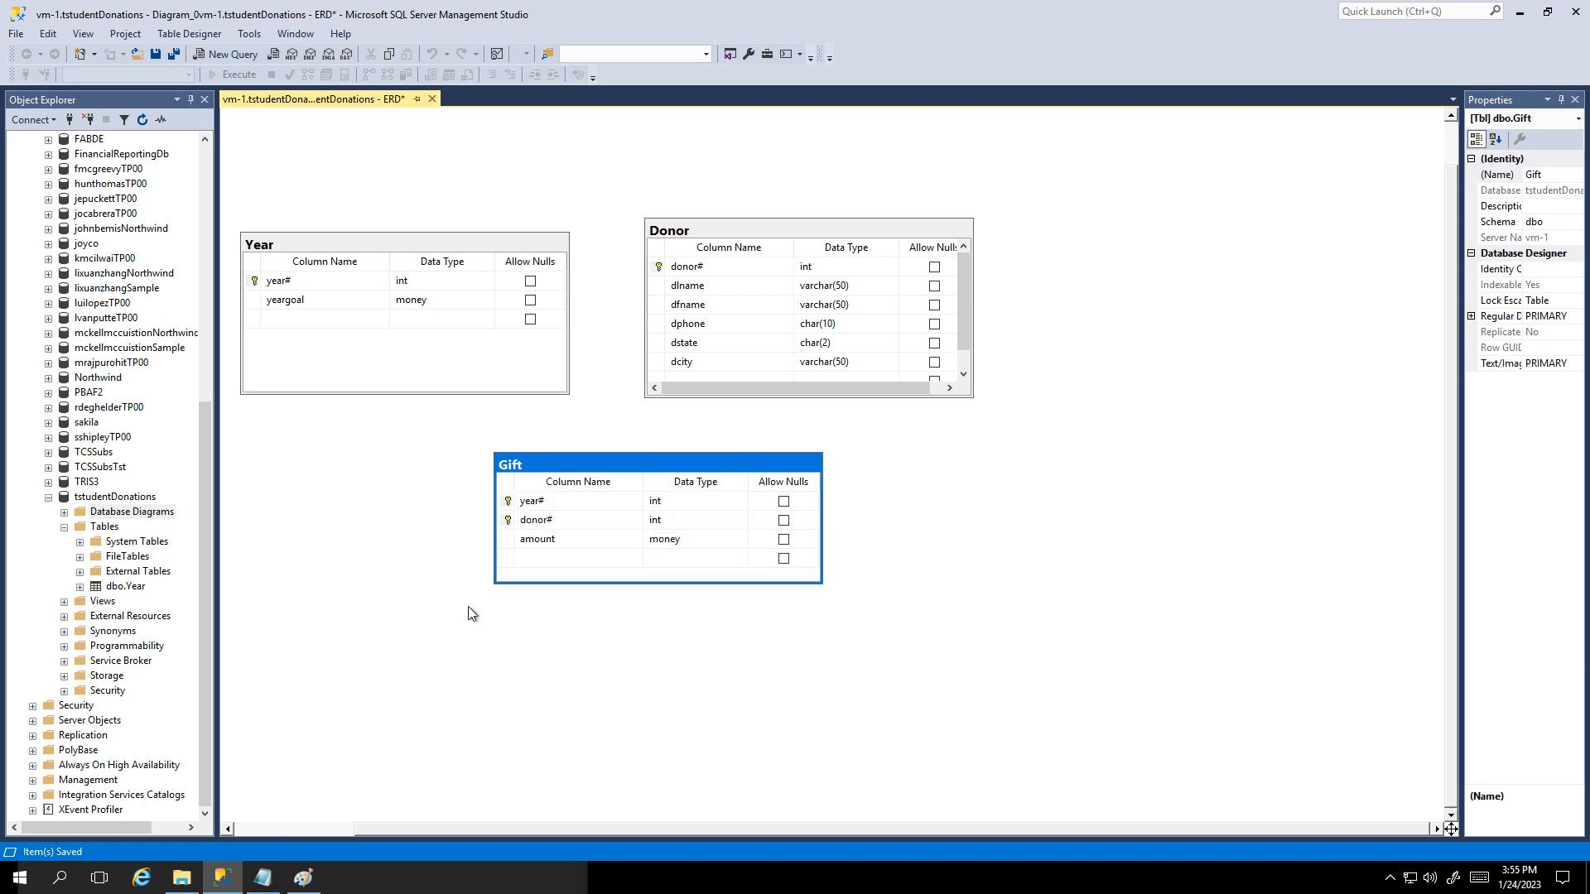
Step: Create FK_Gift_Year from Gift's year# to Year's year#, checking its tables and columns
{"action": "left_click_drag", "start_coordinate": [507, 501], "coordinate": [350, 287]}
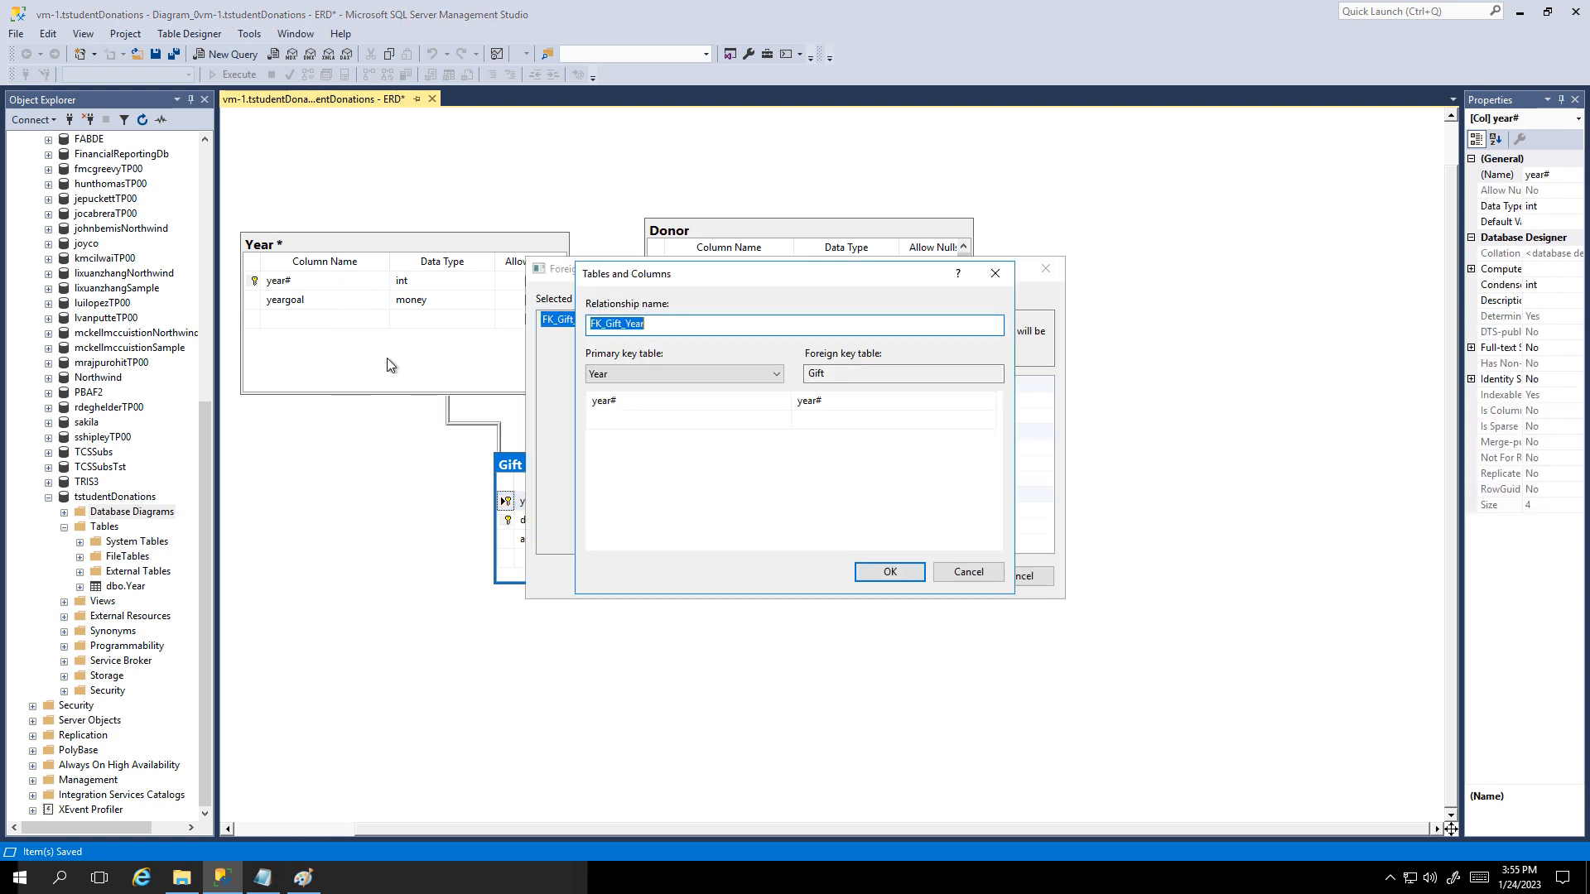
{"action": "left_click_drag", "start_coordinate": [721, 272], "coordinate": [920, 237]}
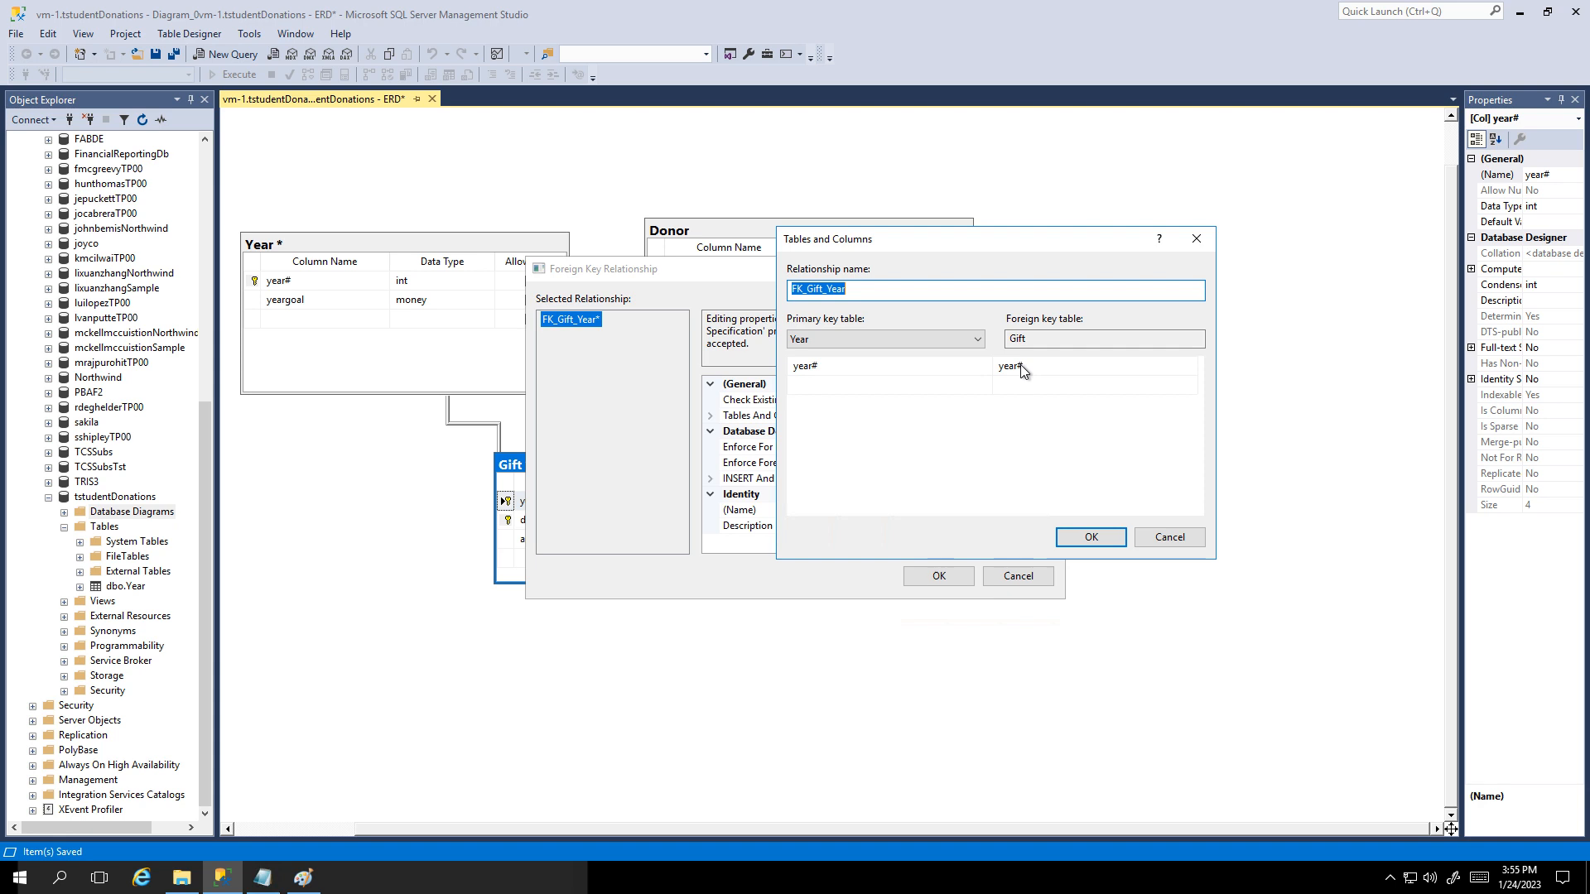
{"action": "left_click", "coordinate": [1085, 539]}
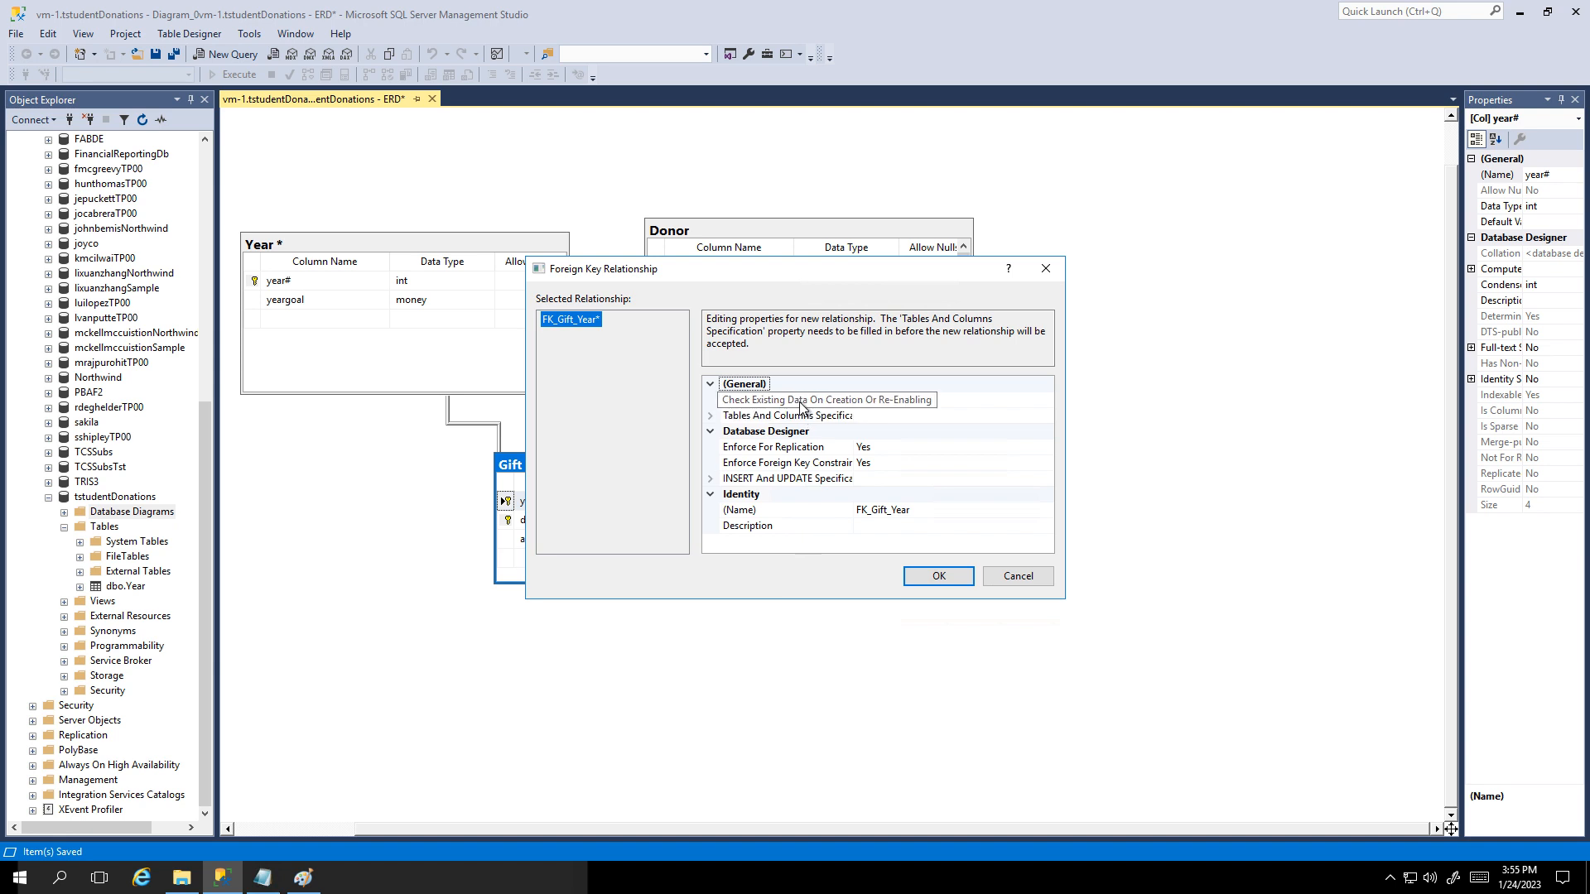
{"action": "left_click", "coordinate": [711, 415]}
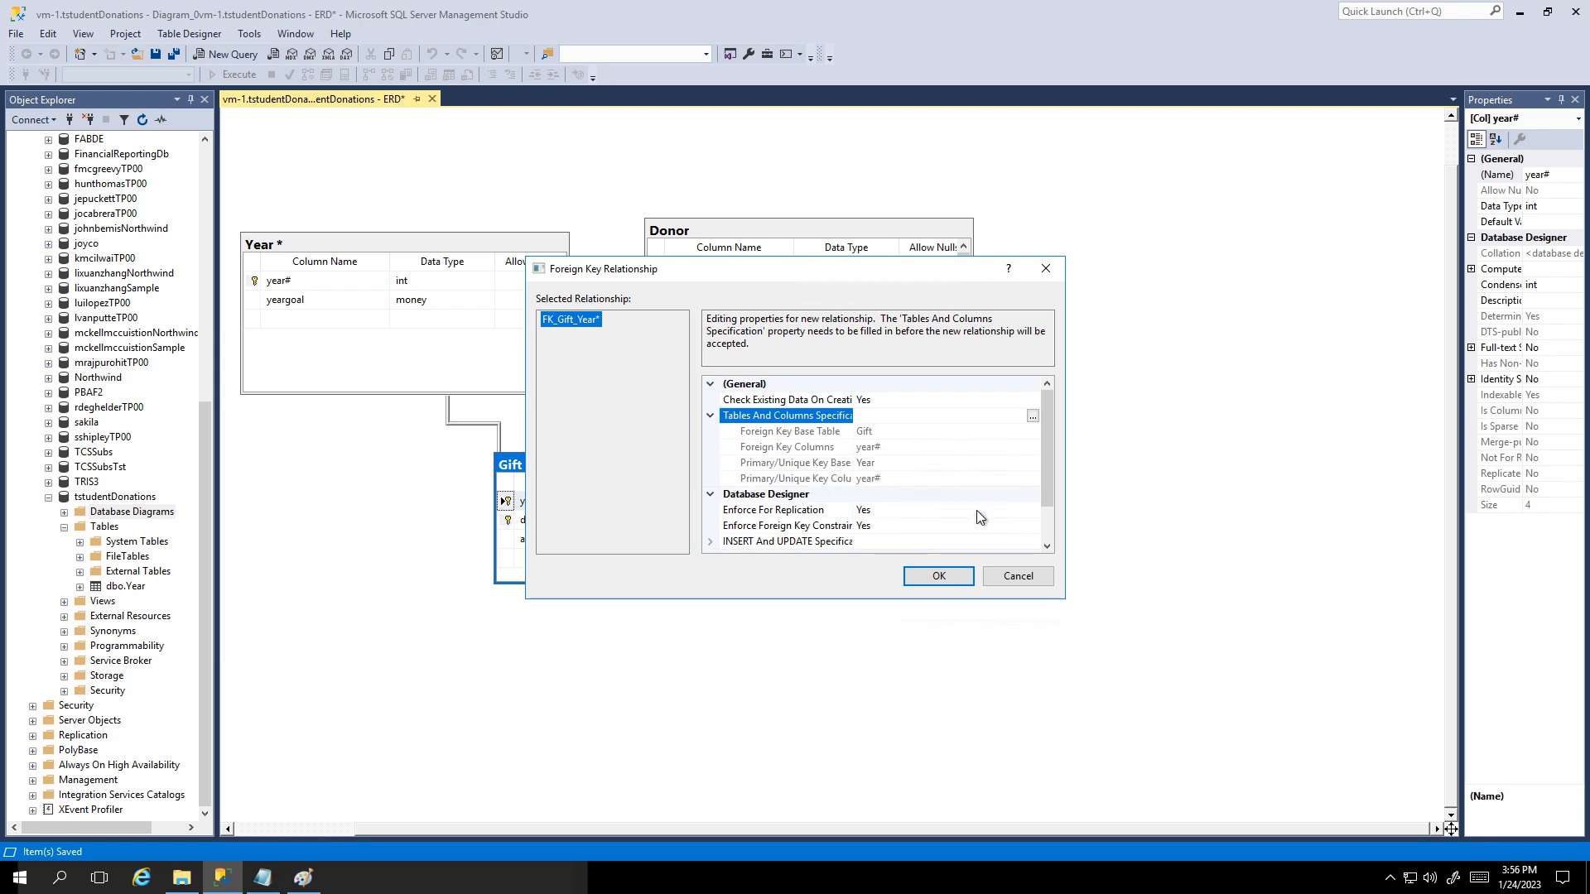
{"action": "scroll", "coordinate": [974, 508], "scroll_direction": "down", "scroll_amount": 1}
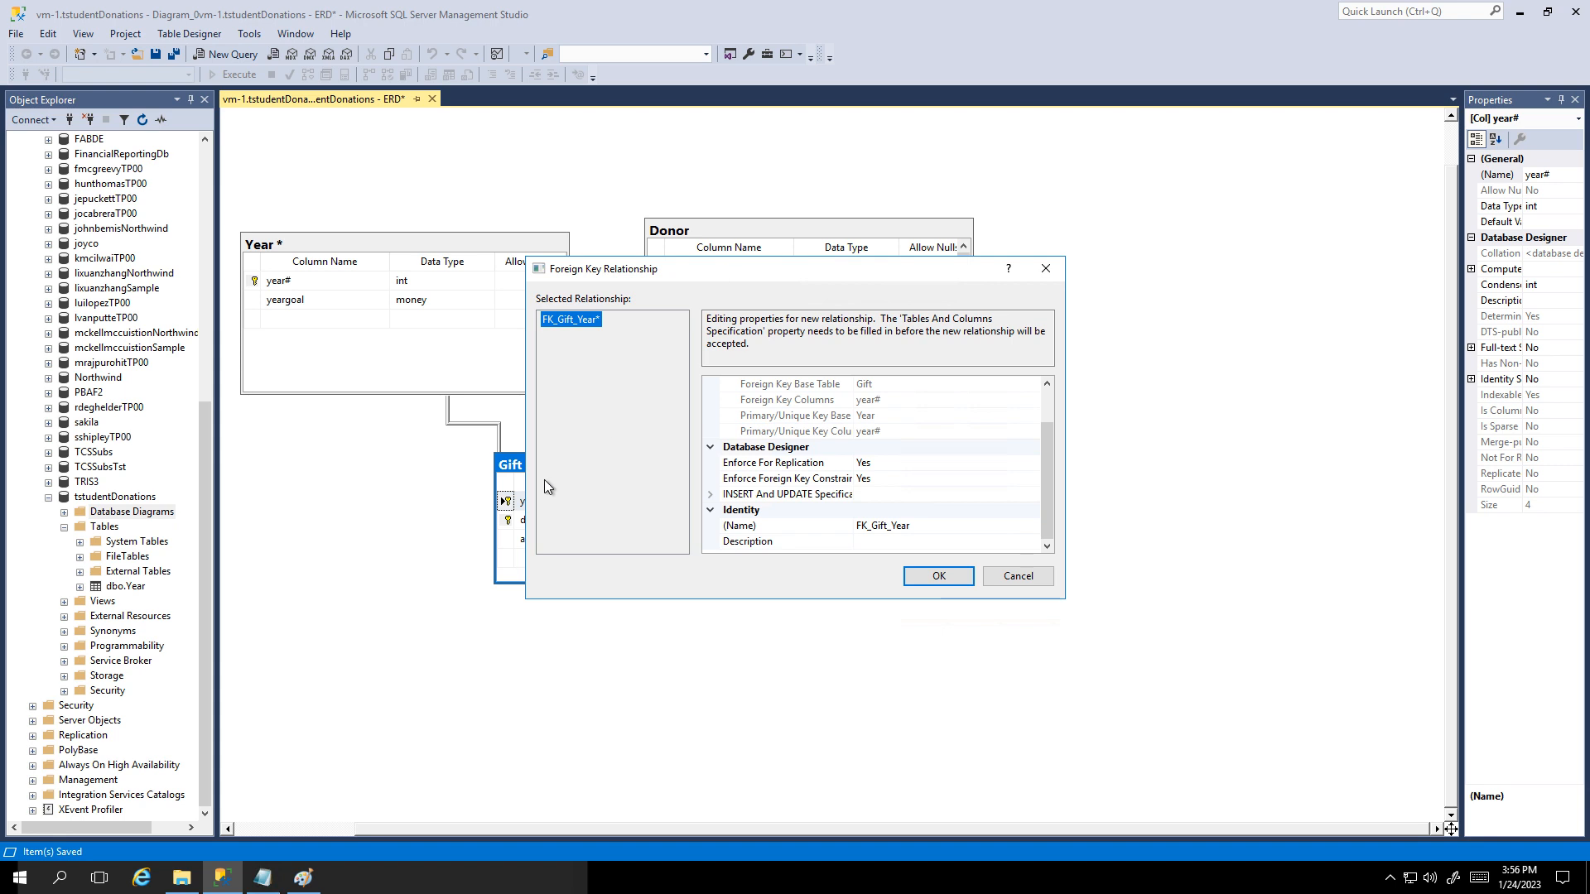
{"action": "left_click", "coordinate": [934, 579]}
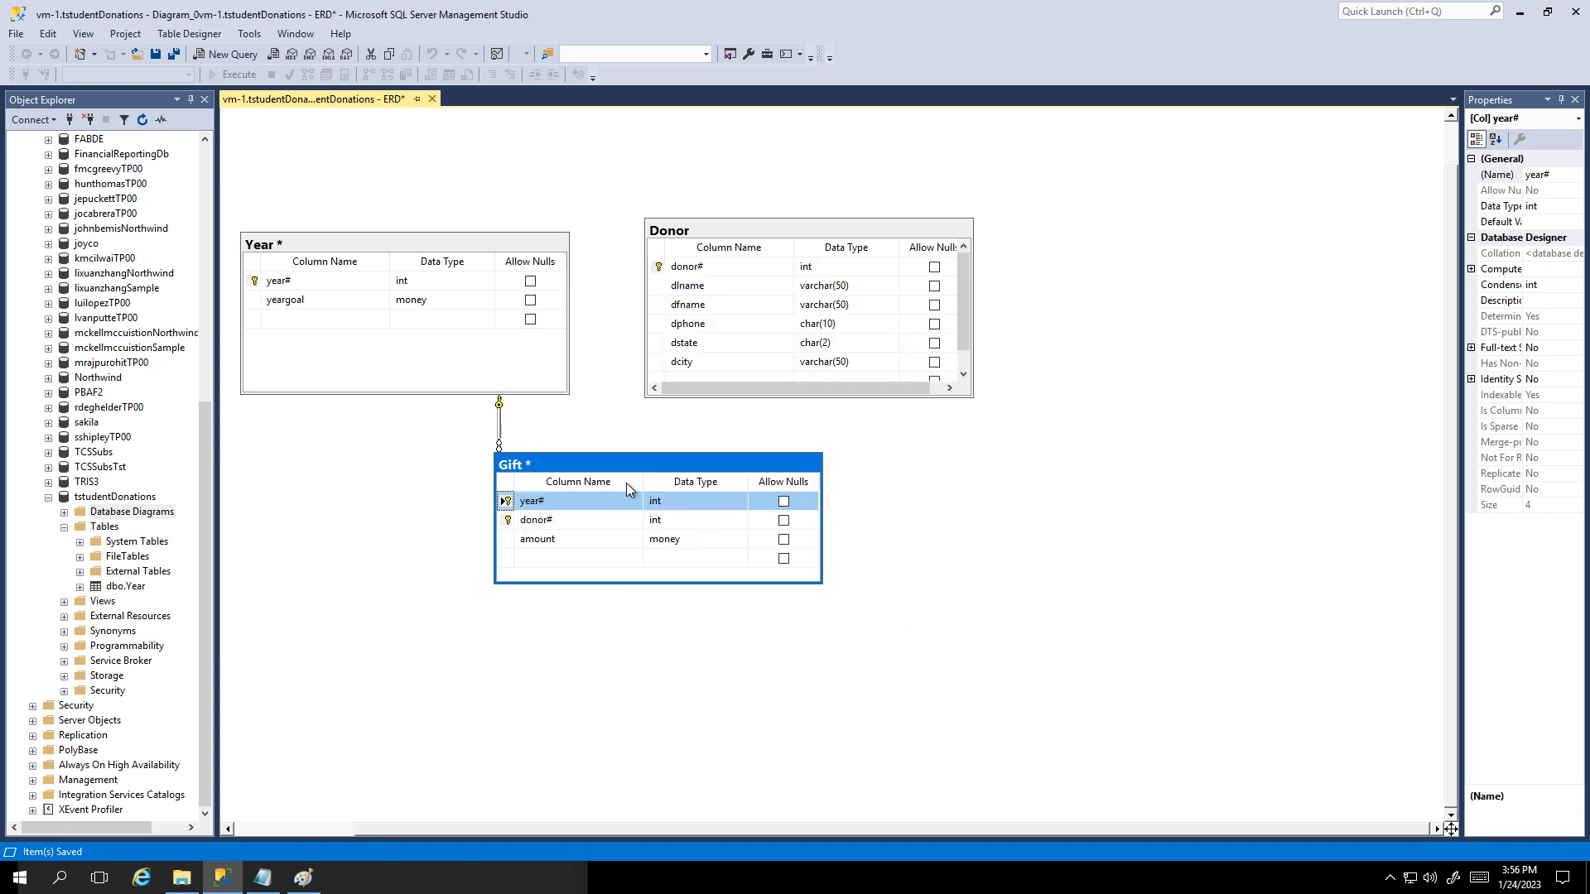
{"action": "left_click_drag", "start_coordinate": [578, 459], "coordinate": [583, 473]}
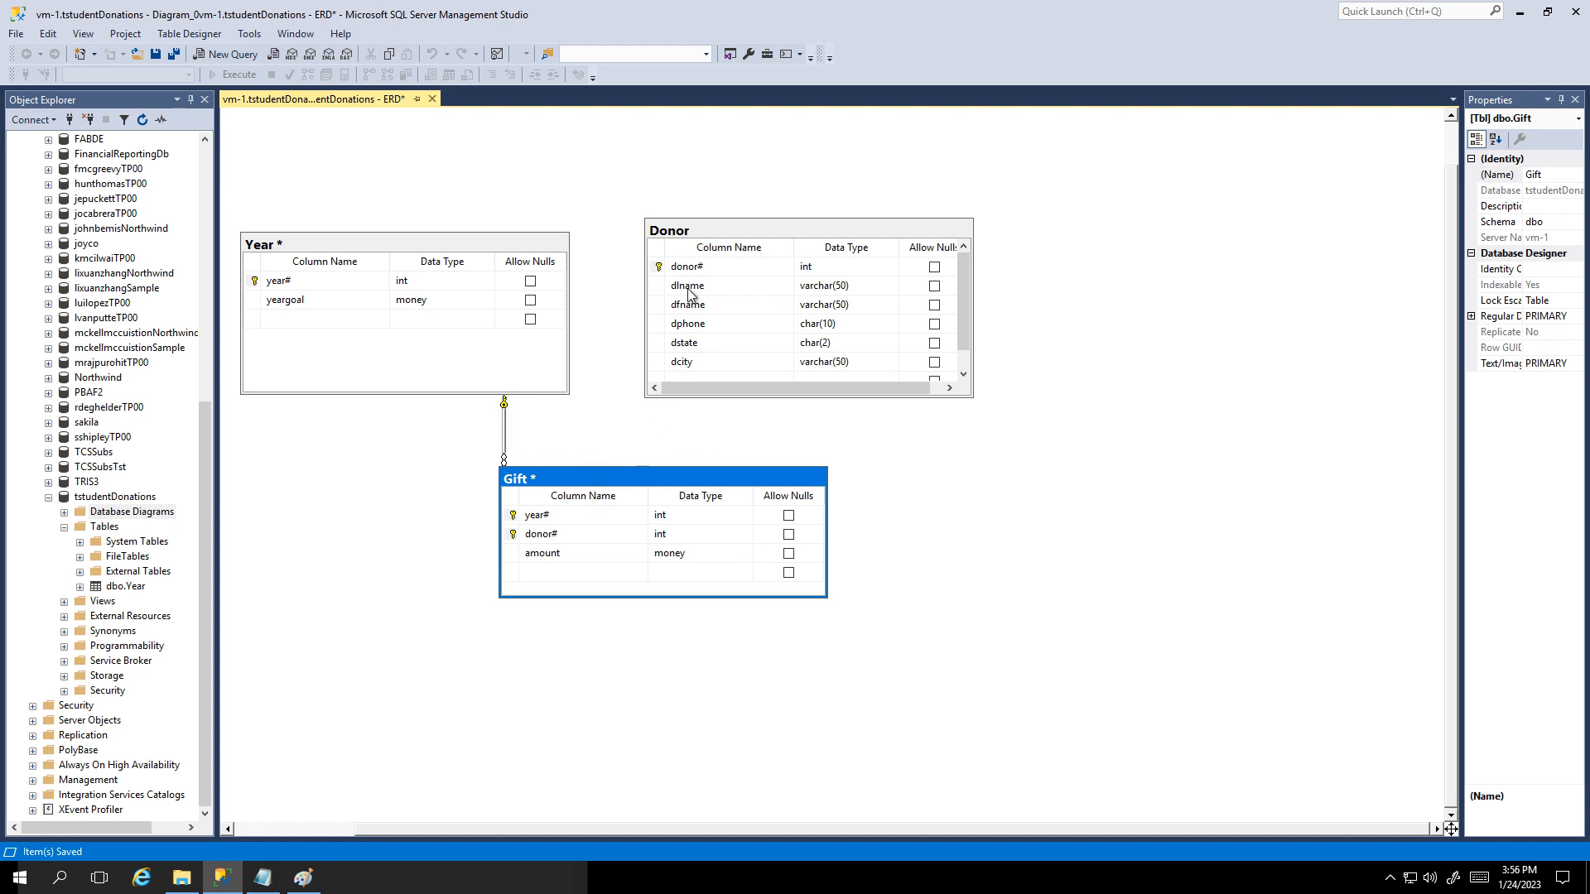
Step: Create FK_Gift_Donor linking Donor's donor# to Gift's donor#, confirming both relationship dialogs
{"action": "left_click_drag", "start_coordinate": [660, 269], "coordinate": [566, 531]}
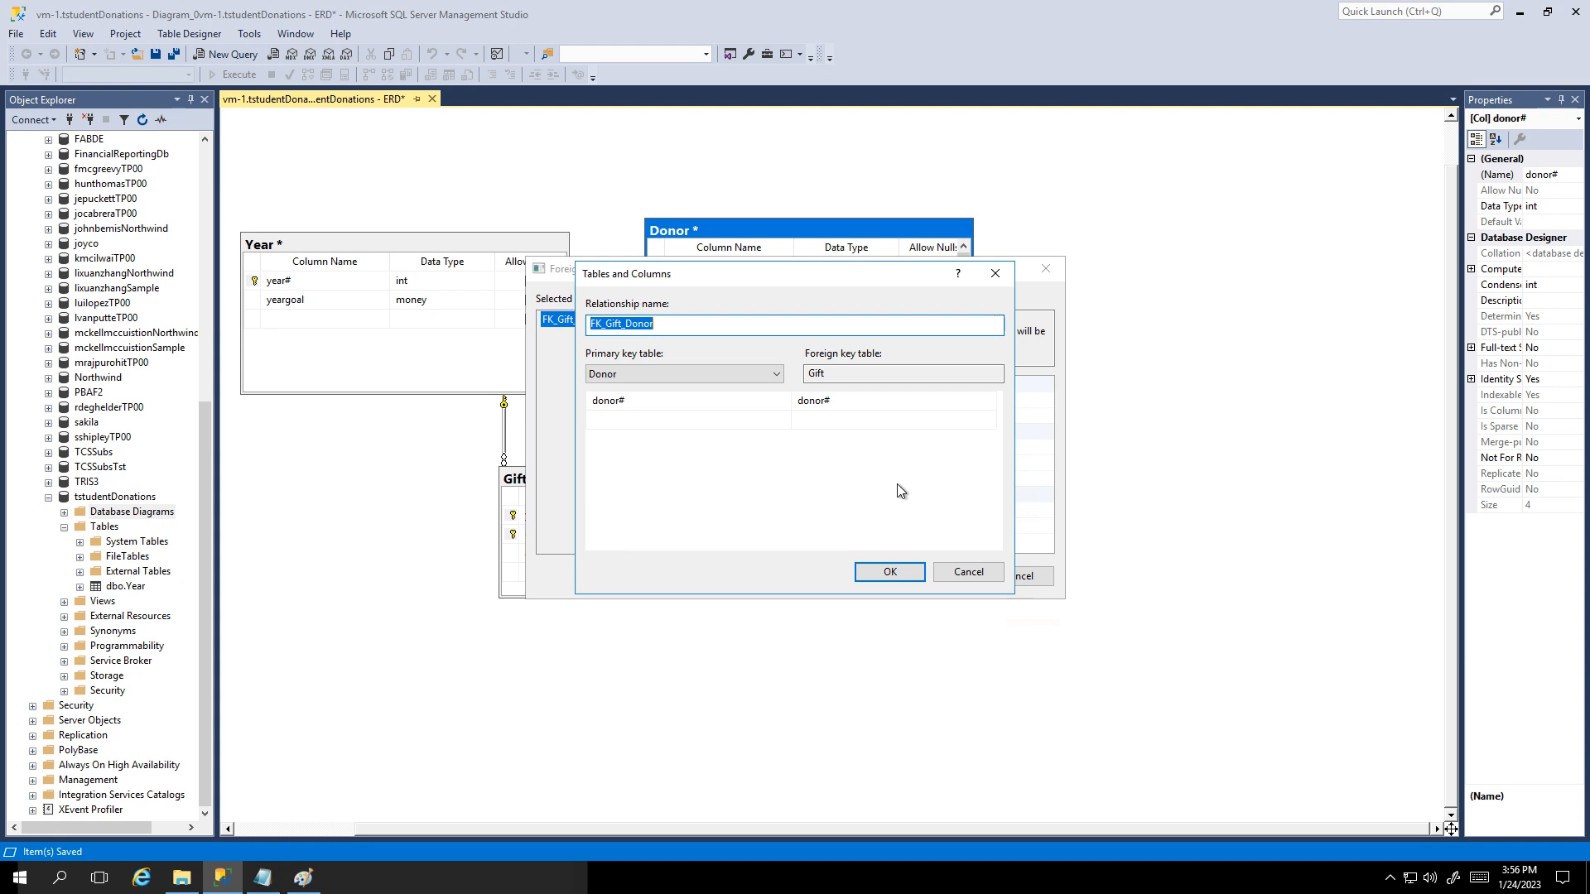
{"action": "left_click", "coordinate": [892, 574]}
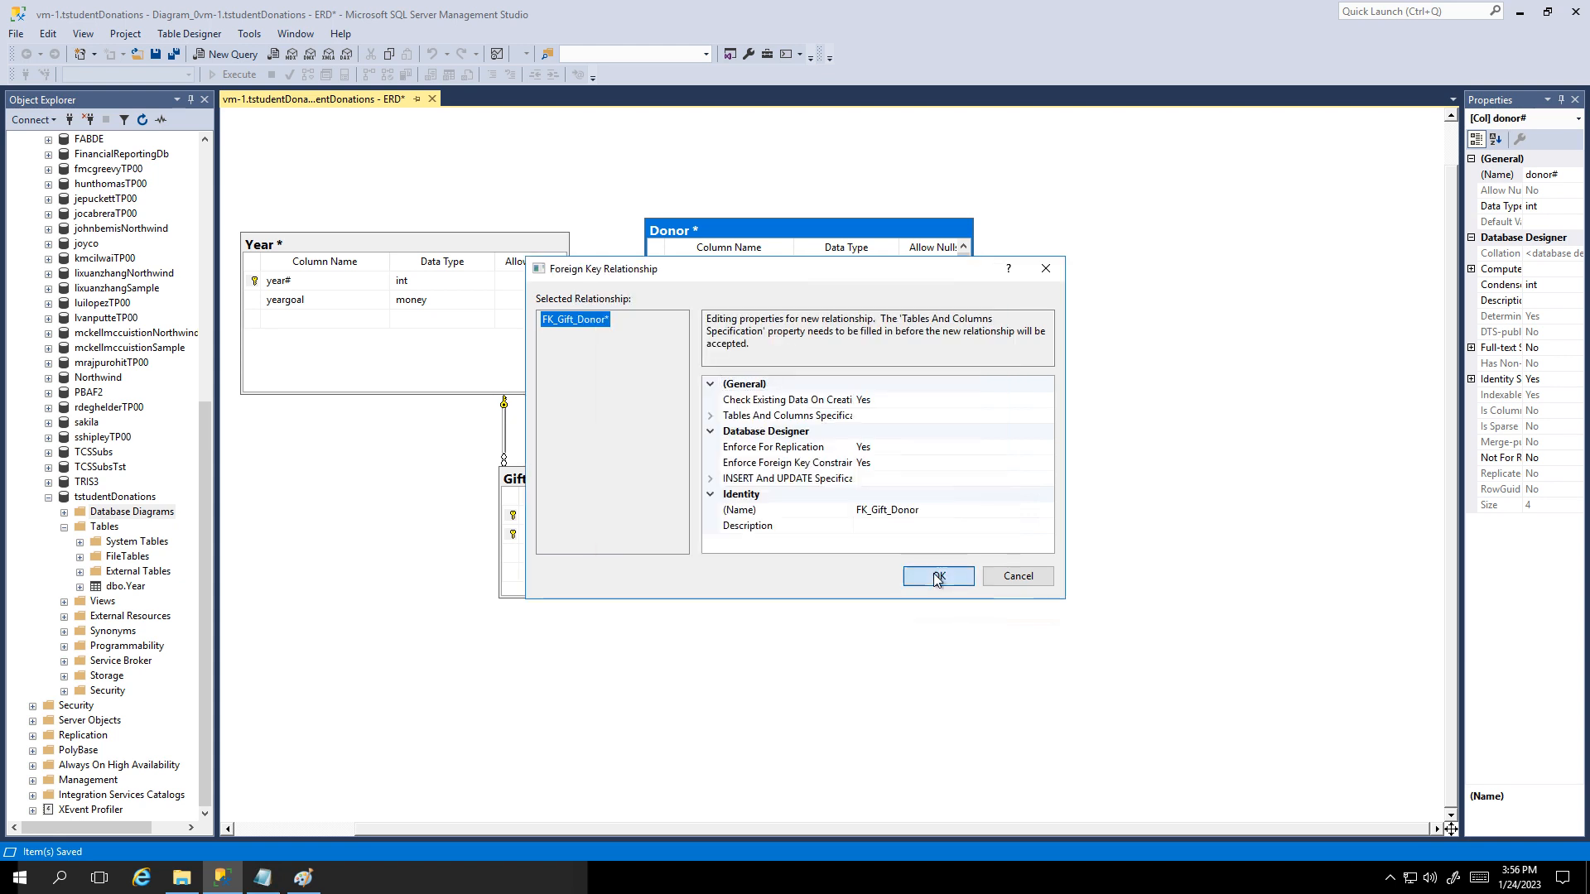
{"action": "left_click", "coordinate": [938, 577]}
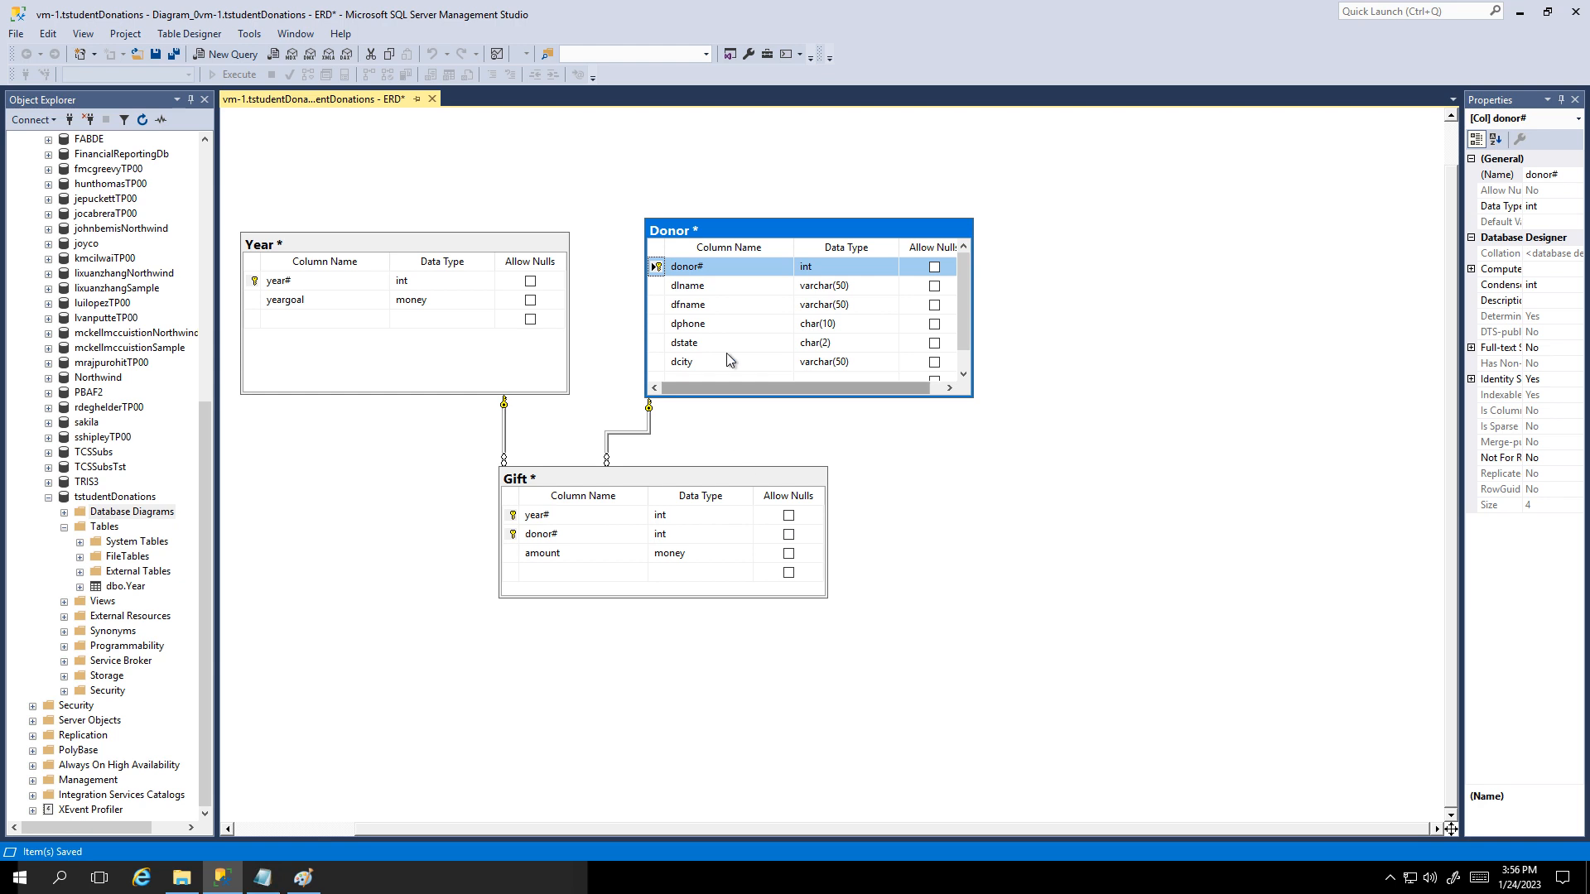
Step: Save the diagram, confirming the changes to the Donor, Year and Gift tables
{"action": "left_click", "coordinate": [156, 54]}
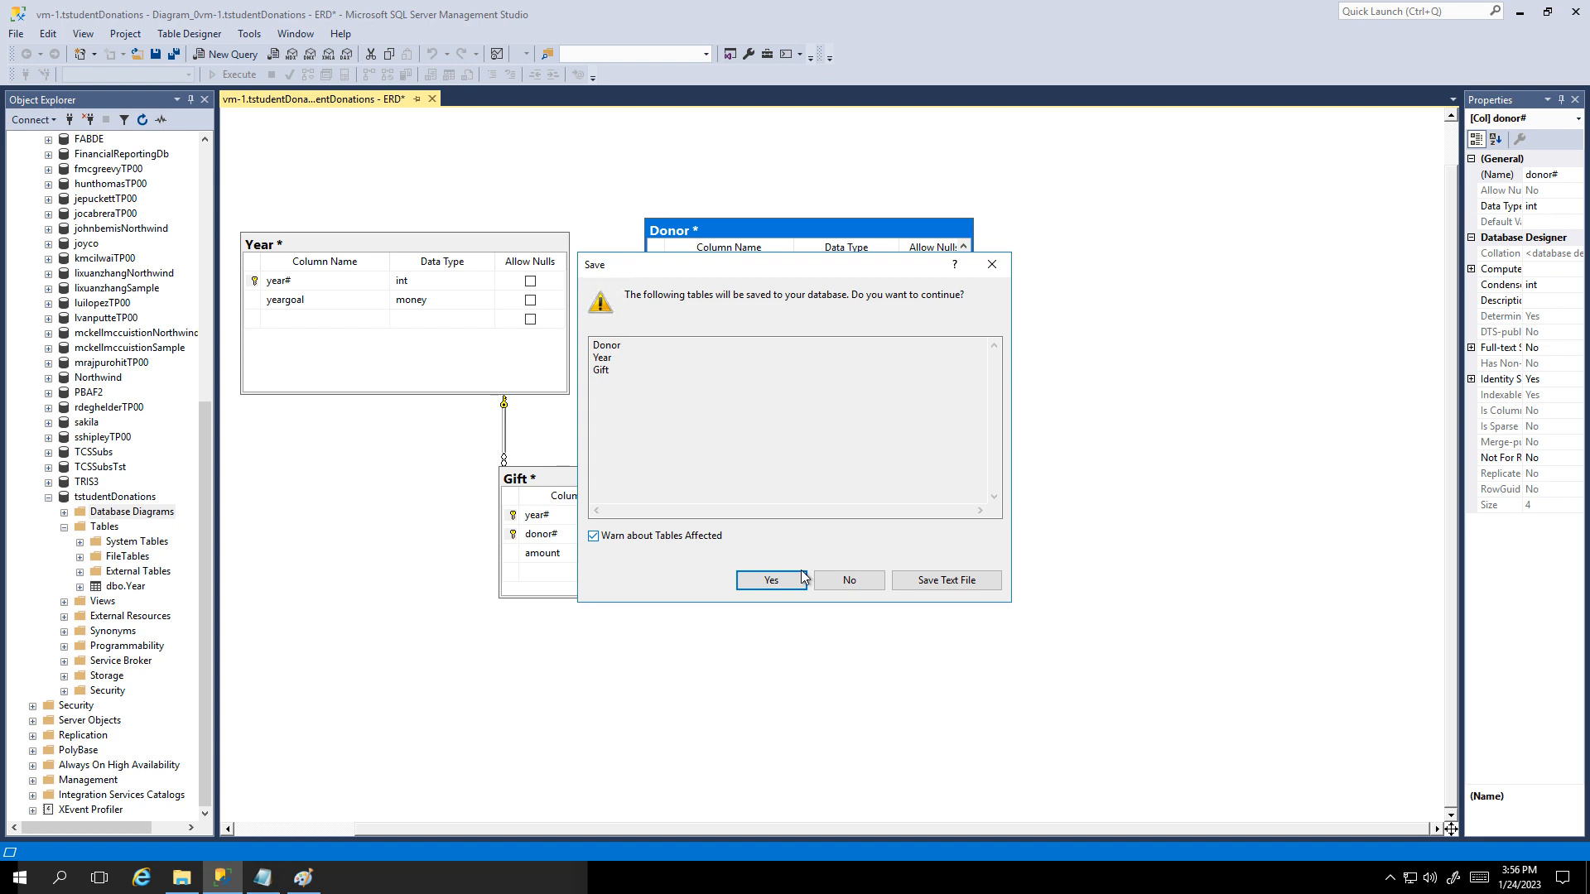
{"action": "left_click", "coordinate": [773, 581]}
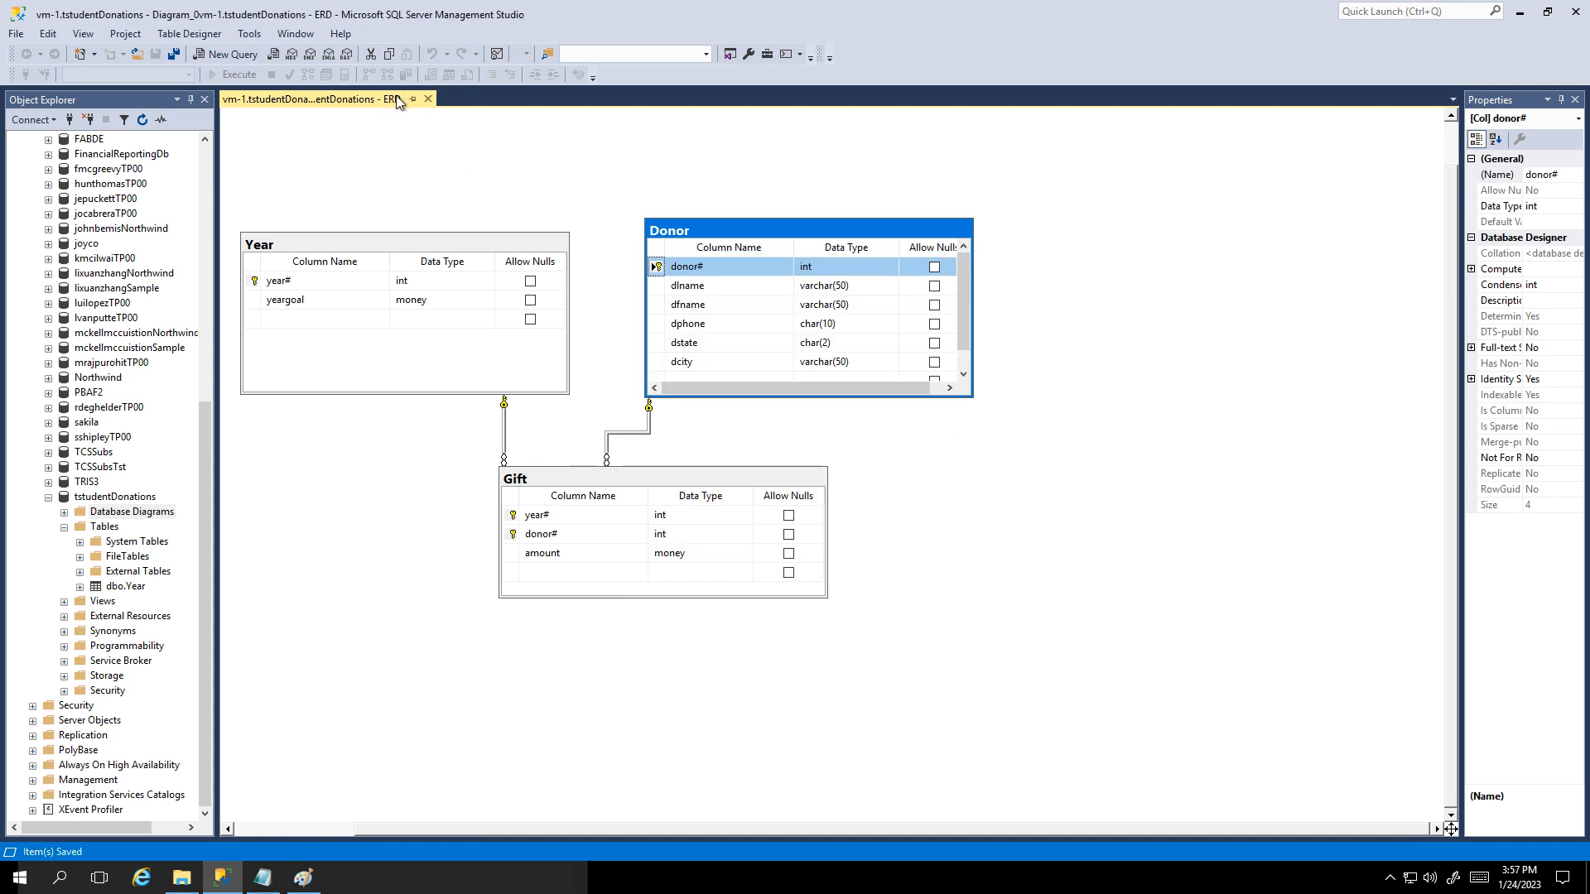
{"action": "left_click", "coordinate": [586, 477]}
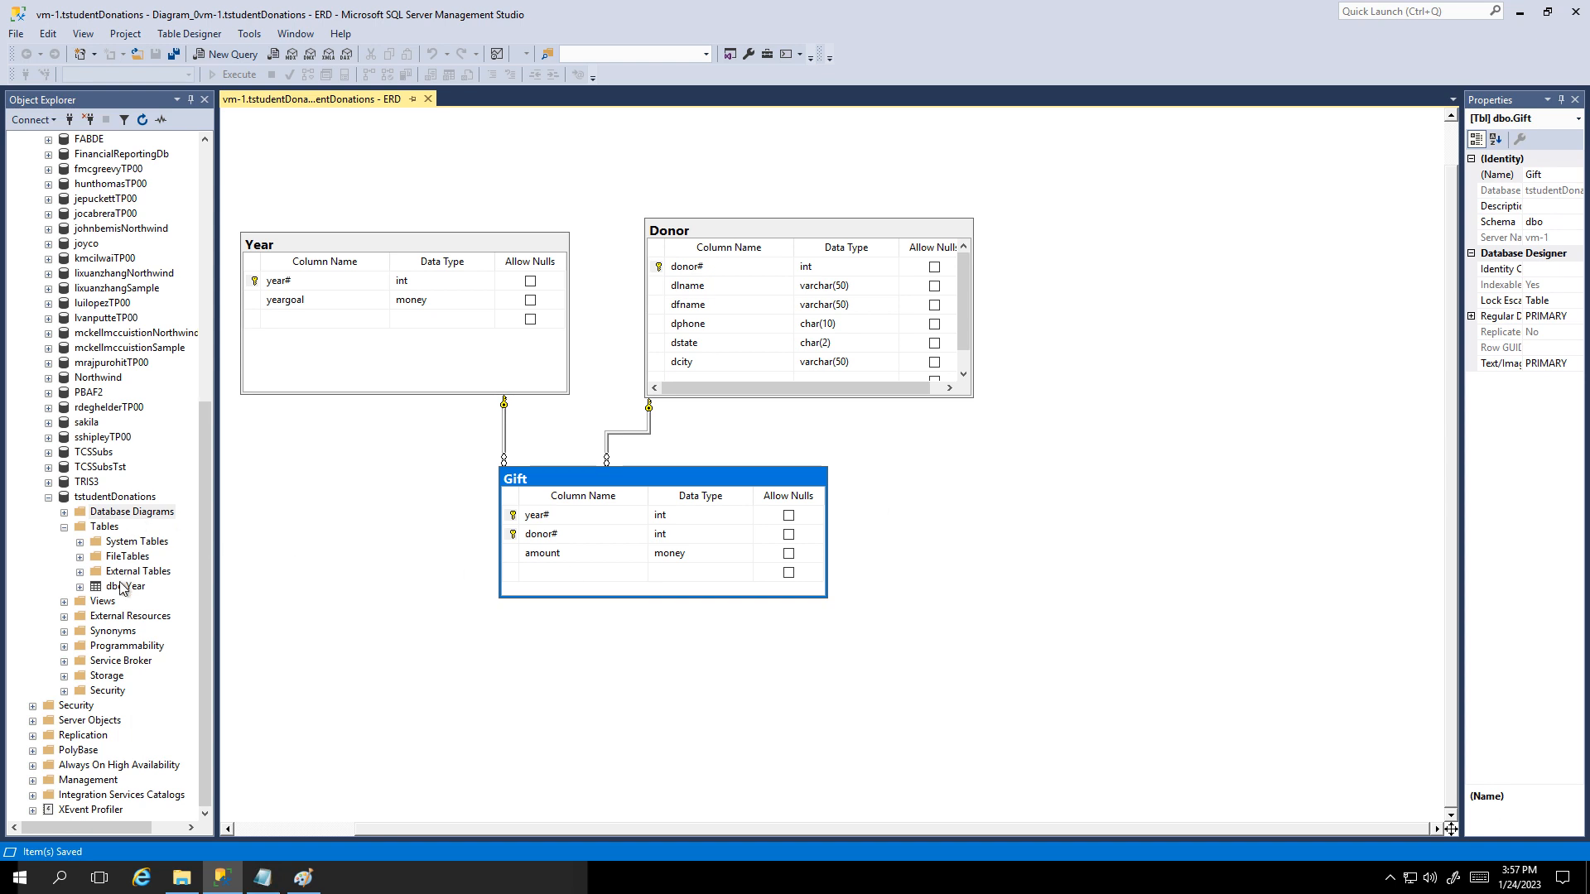
Step: Refresh the Tables folder and expand dbo.Donor and dbo.Gift
{"action": "right_click", "coordinate": [107, 528]}
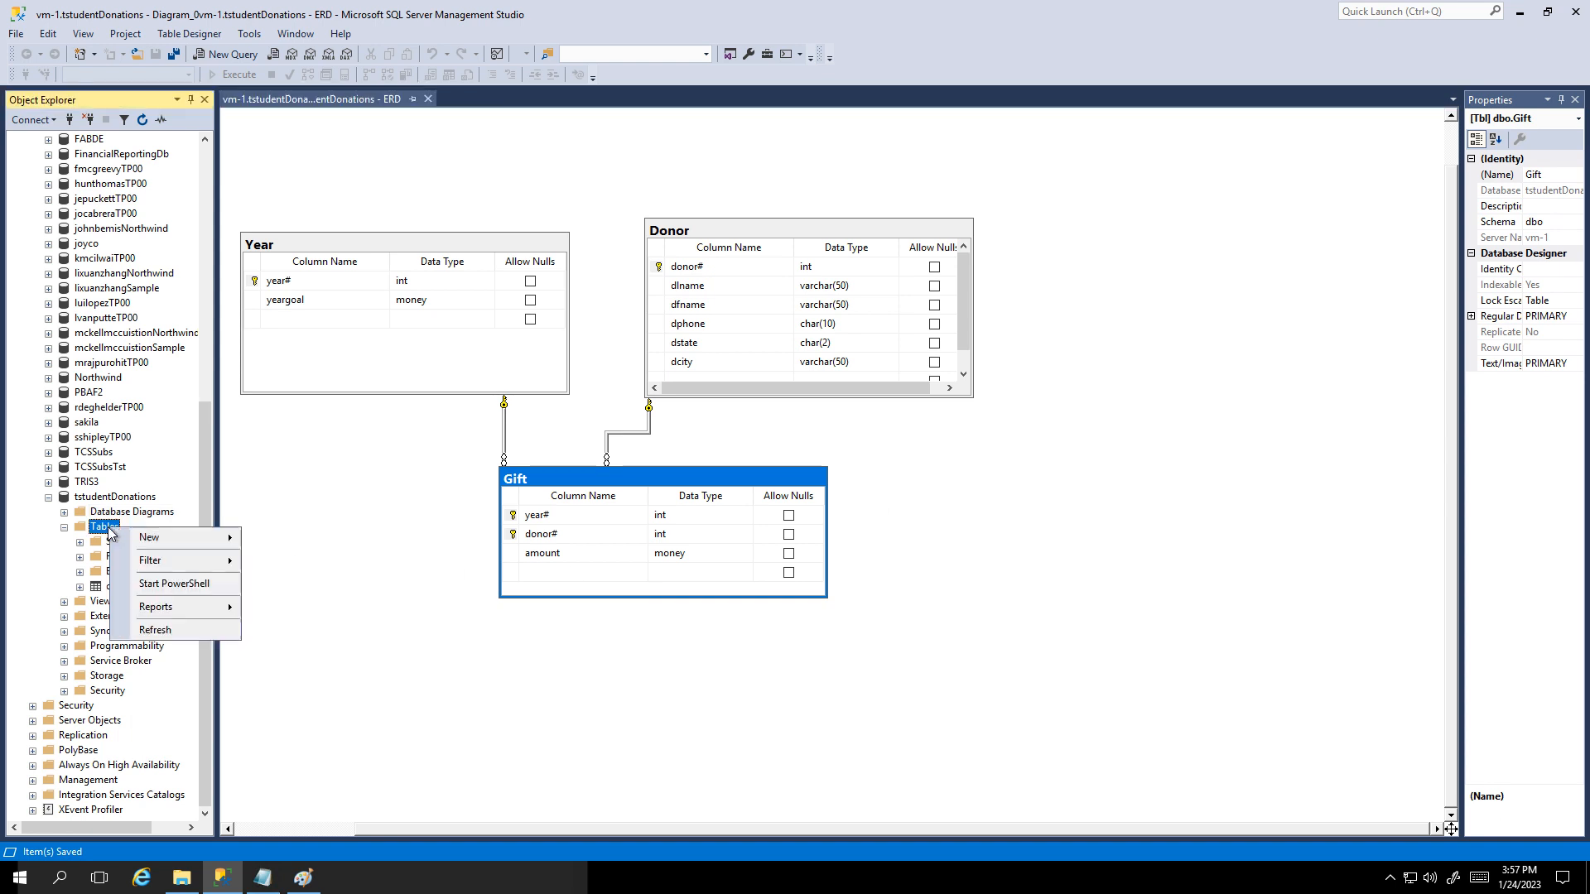
{"action": "left_click", "coordinate": [154, 631]}
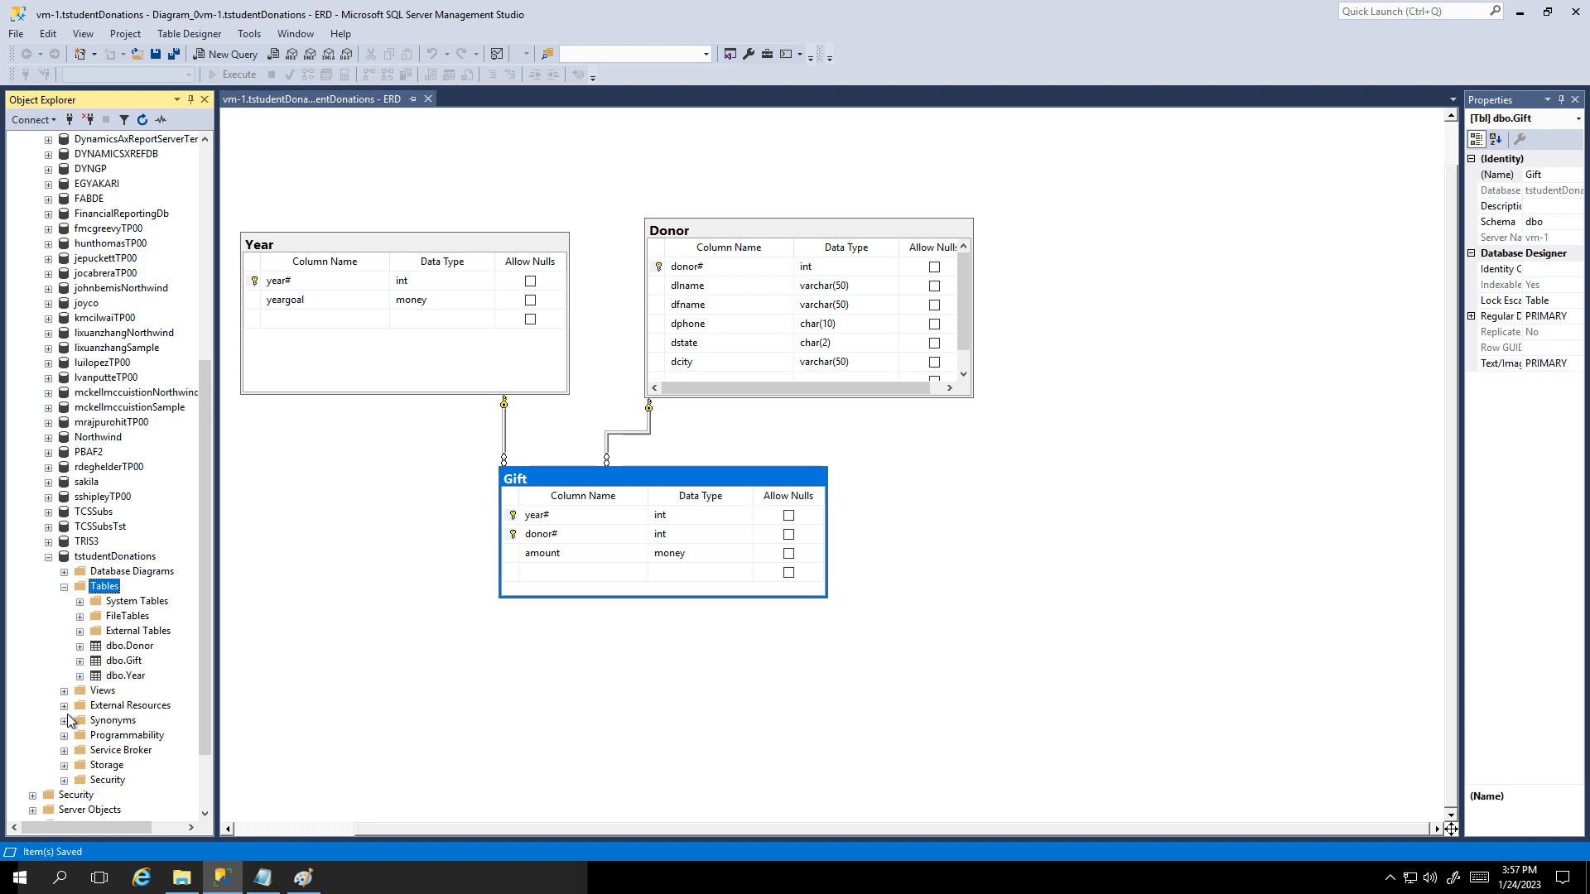
{"action": "left_click", "coordinate": [81, 647]}
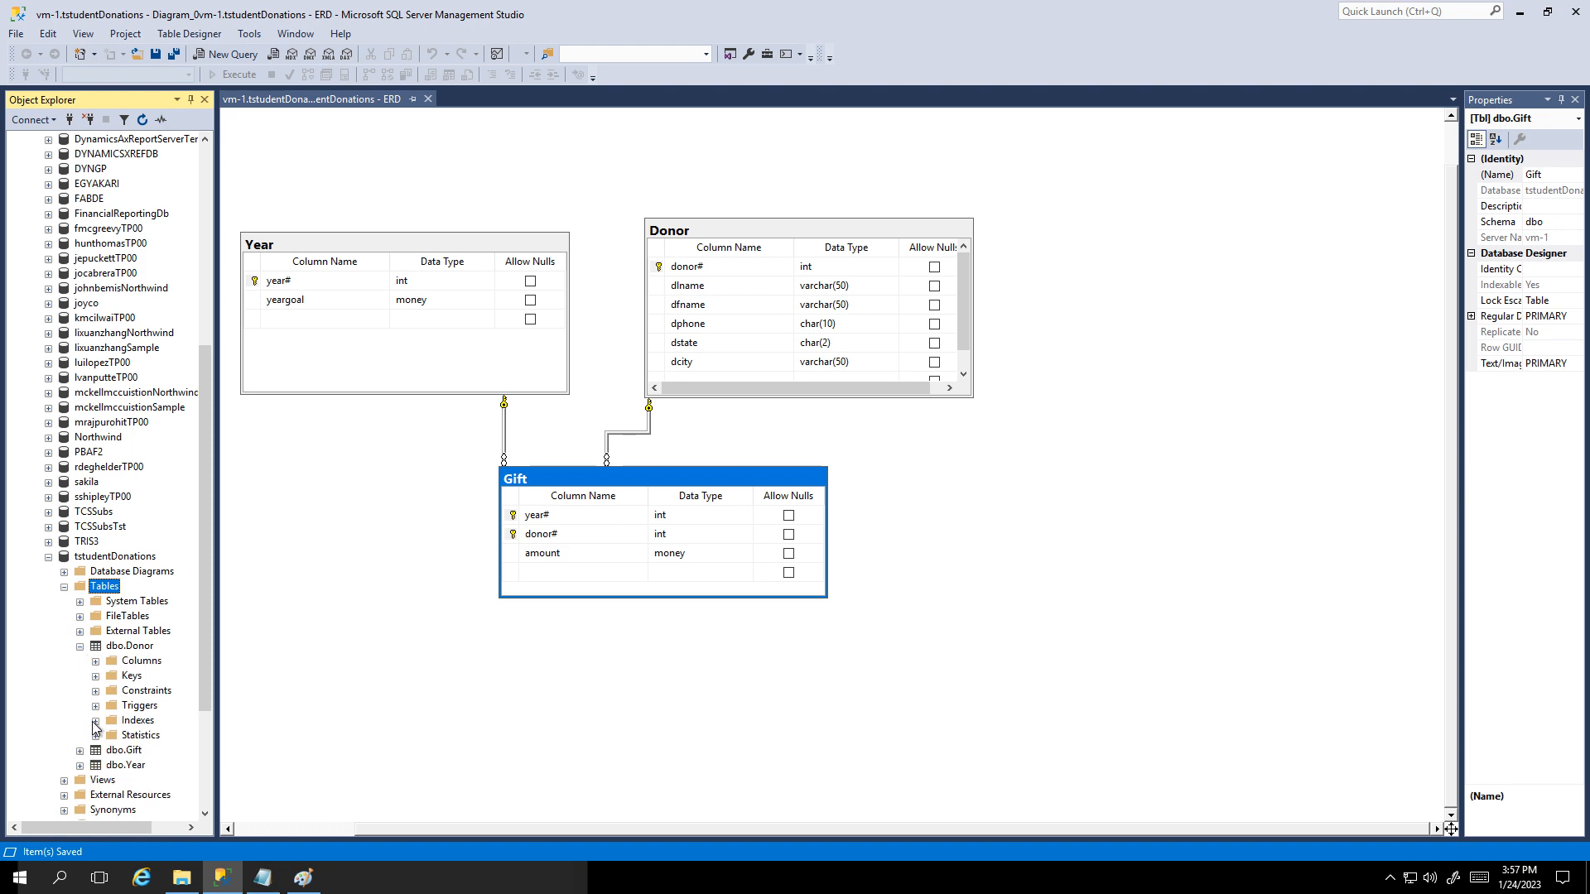
{"action": "scroll", "coordinate": [103, 729], "scroll_direction": "down", "scroll_amount": 2}
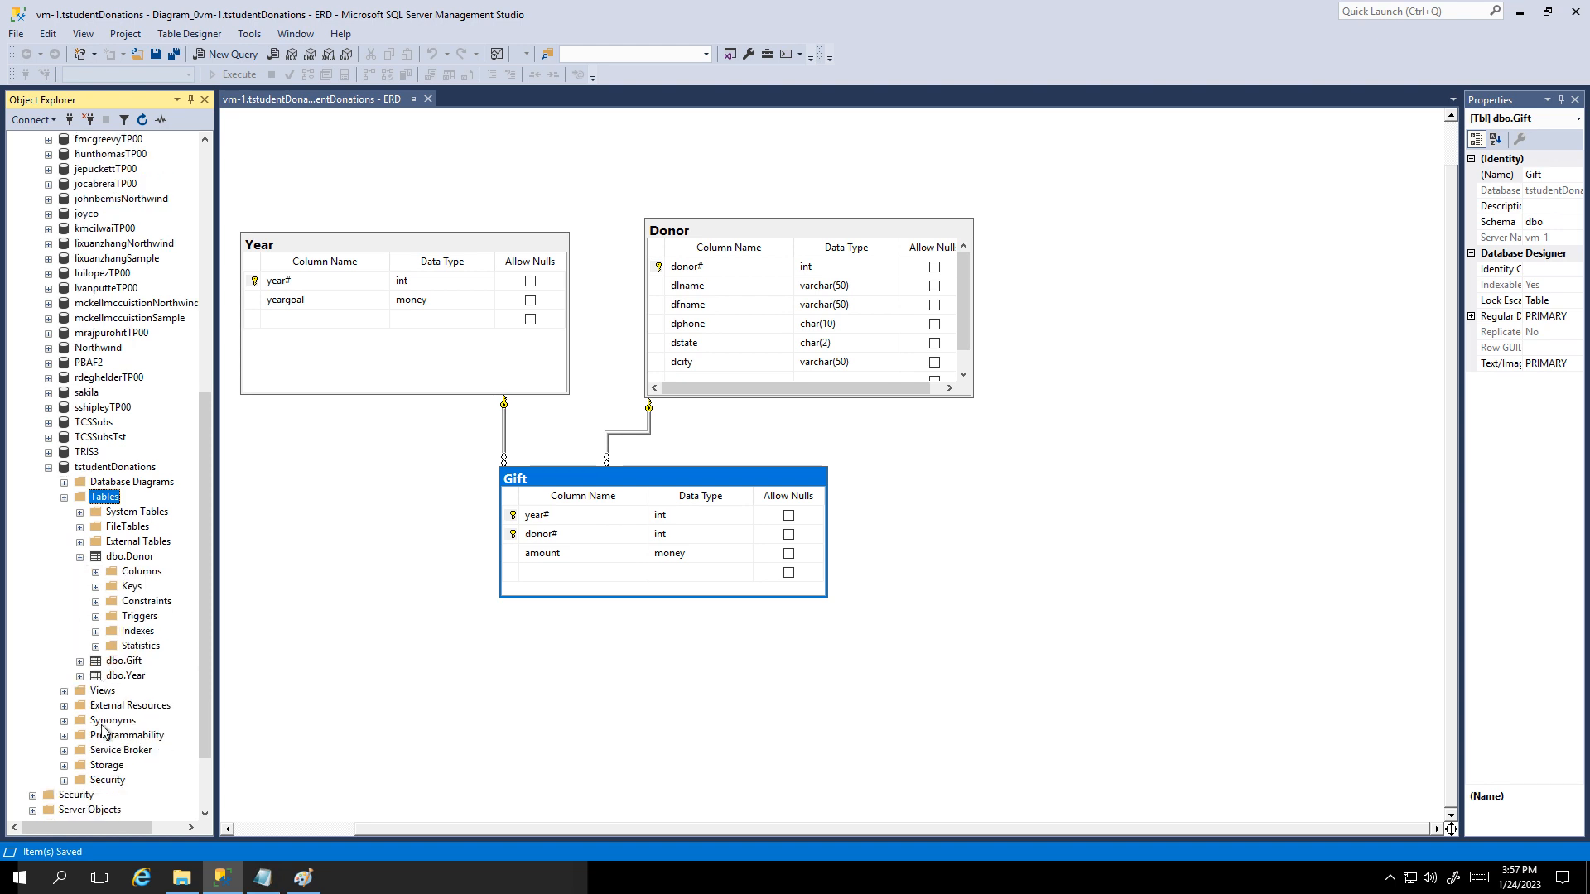
{"action": "left_click", "coordinate": [81, 662]}
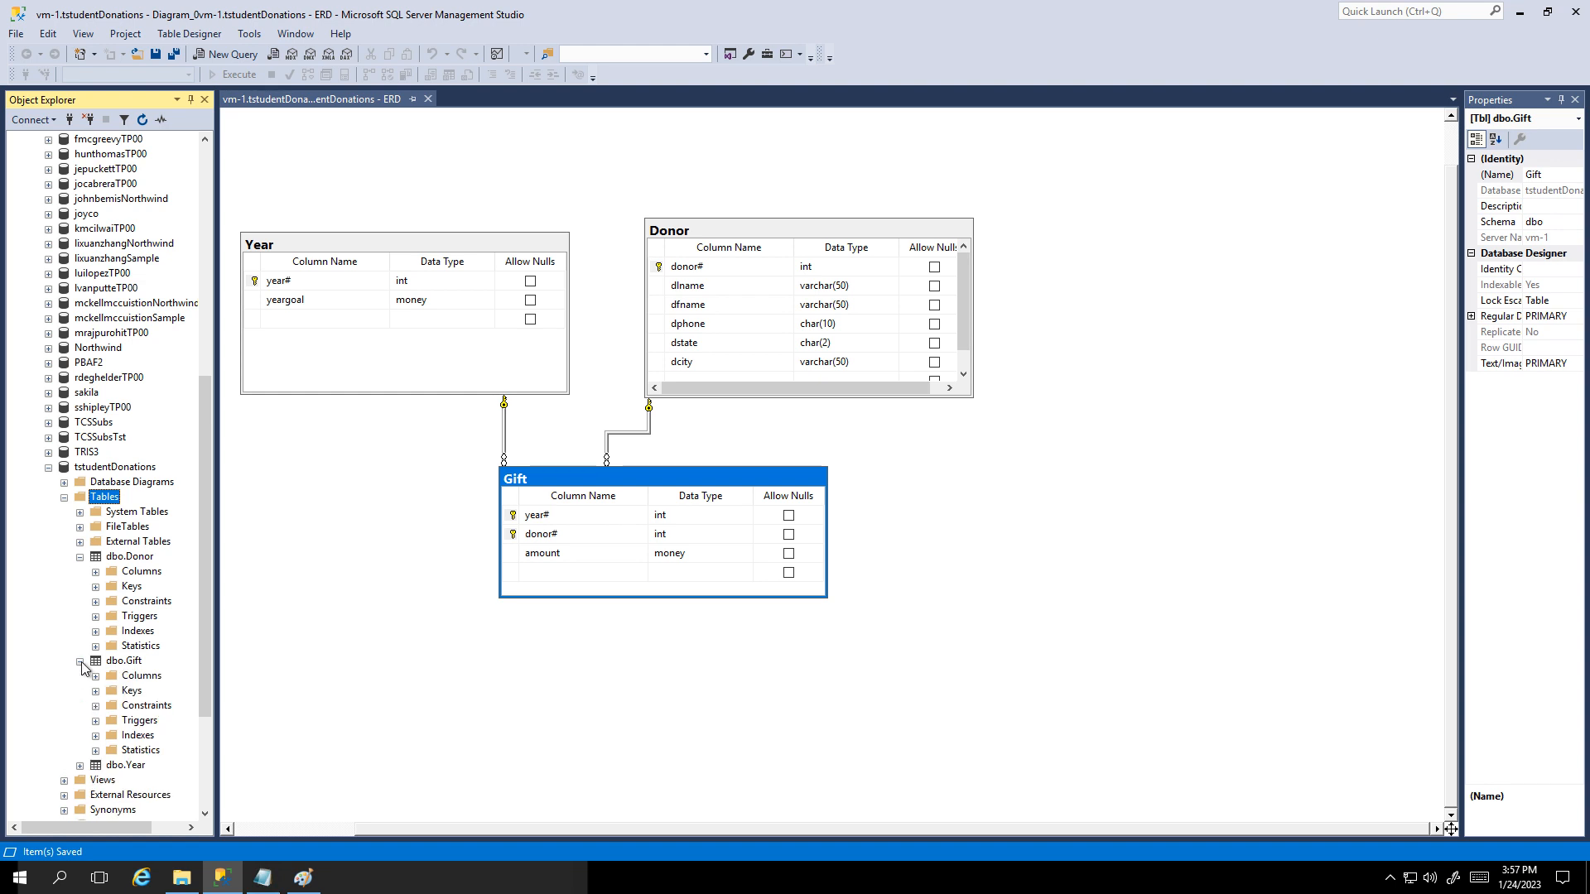
Step: Expand the Gift and Donor Constraints folders and select DF_Donor_dfname
{"action": "left_click", "coordinate": [95, 705]}
{"action": "left_click", "coordinate": [139, 706]}
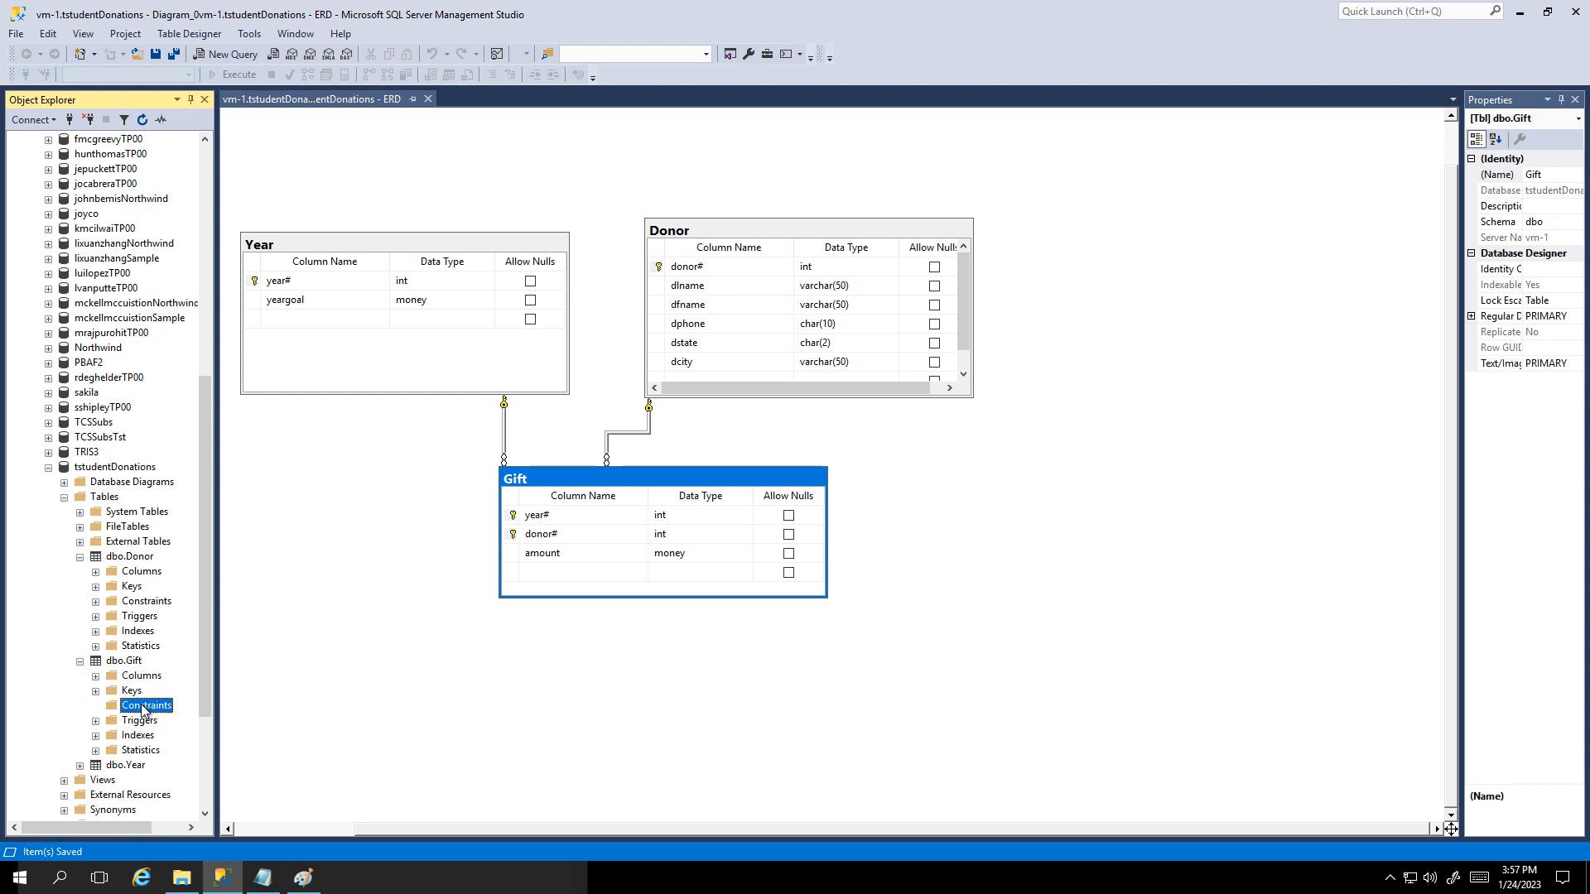
{"action": "left_click", "coordinate": [95, 601]}
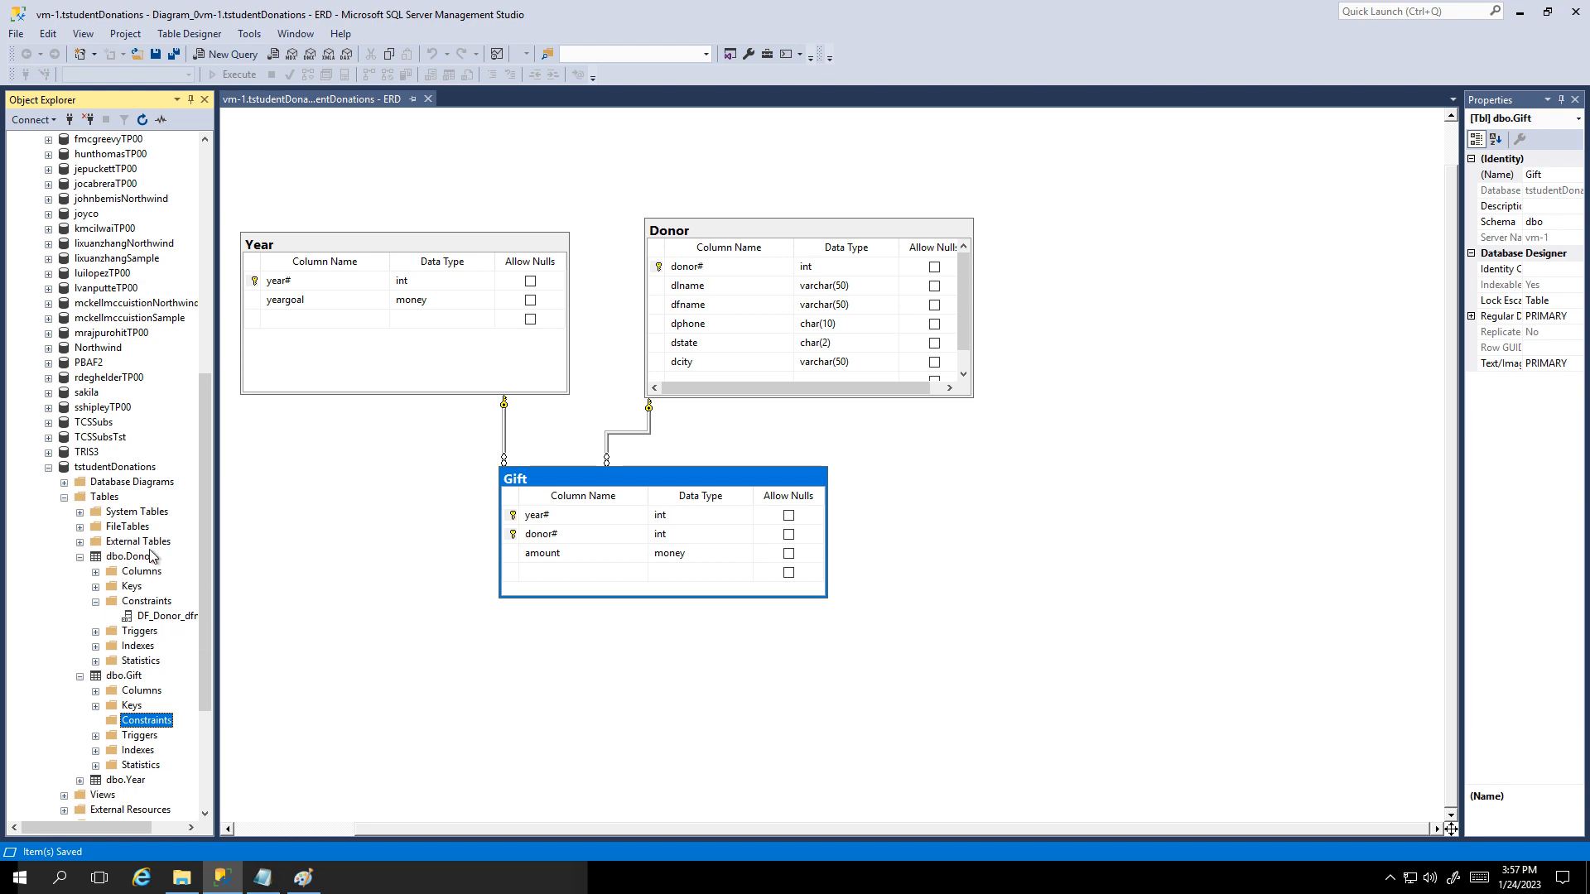
{"action": "left_click", "coordinate": [160, 620]}
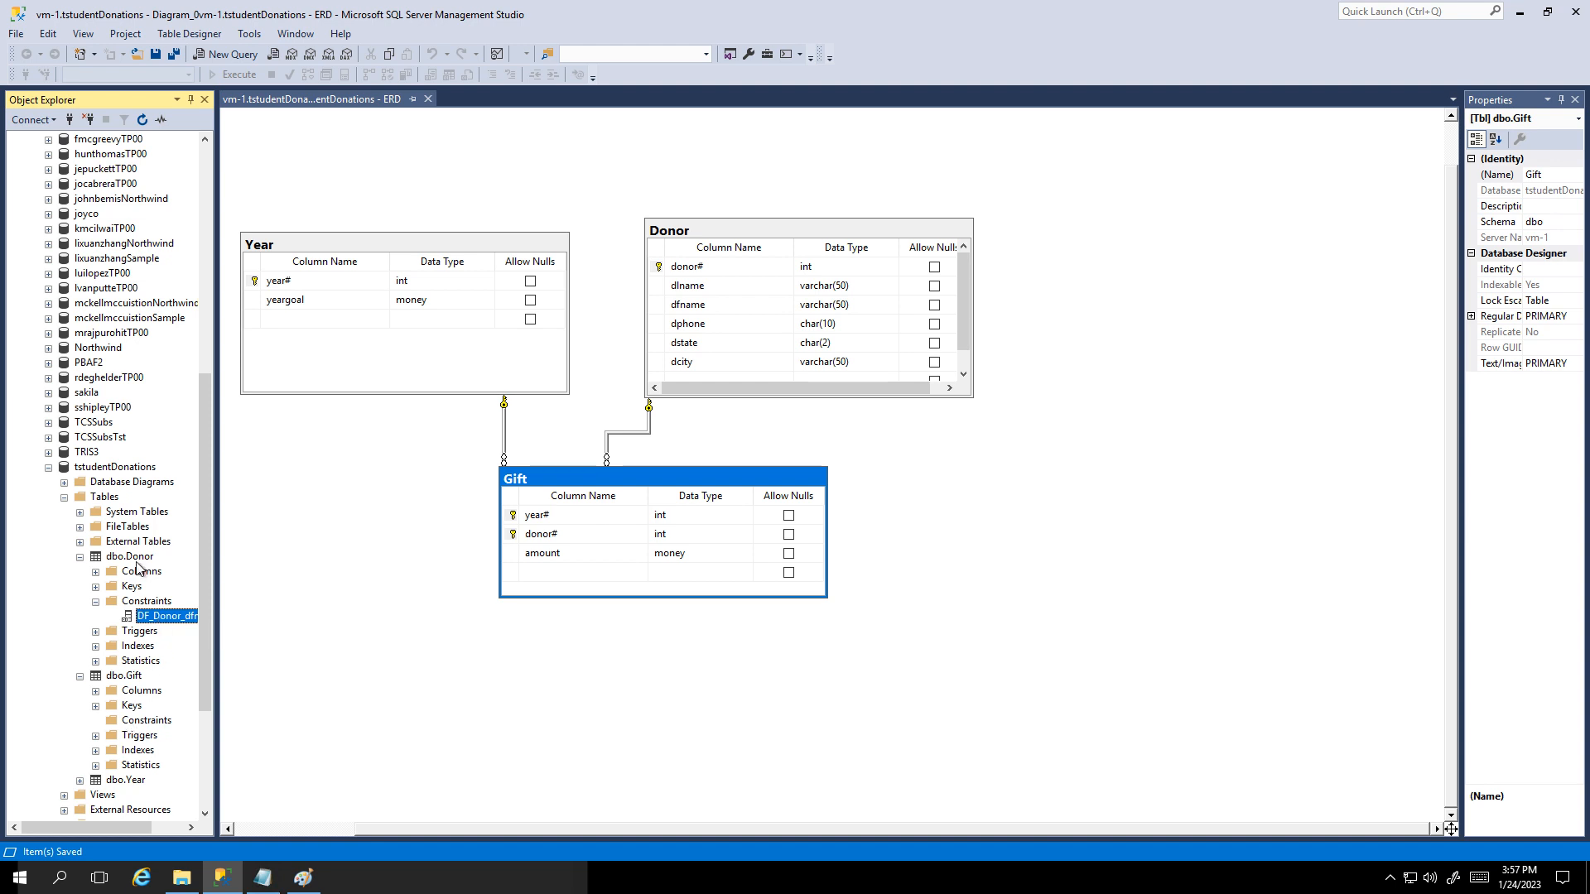
Step: Show the Year table's properties from the diagram, then deselect it
{"action": "left_click", "coordinate": [433, 241]}
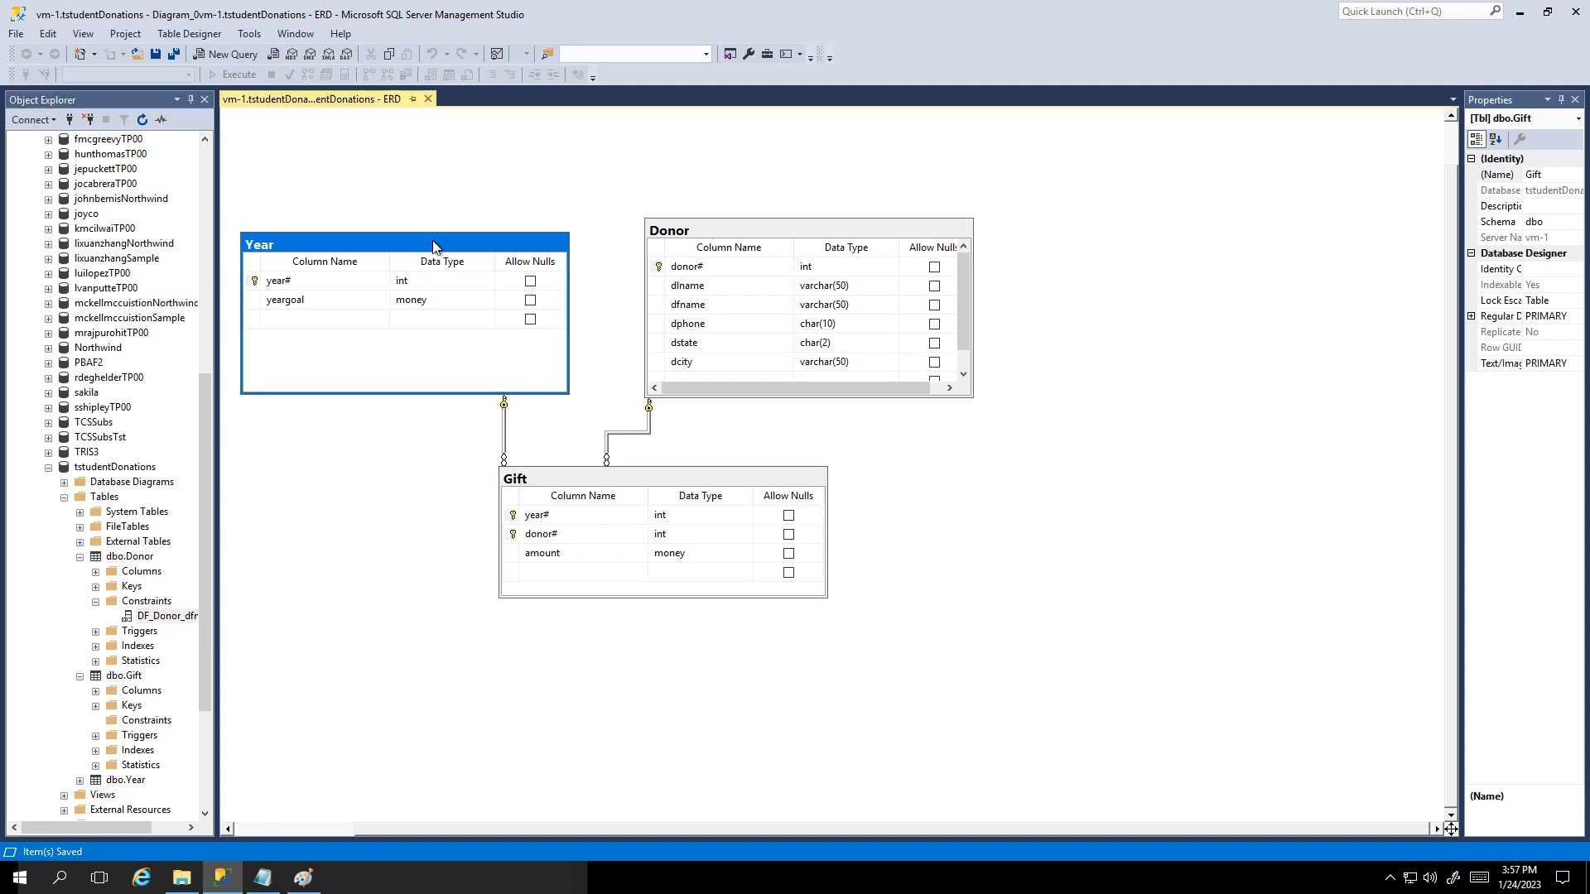
{"action": "right_click", "coordinate": [433, 241]}
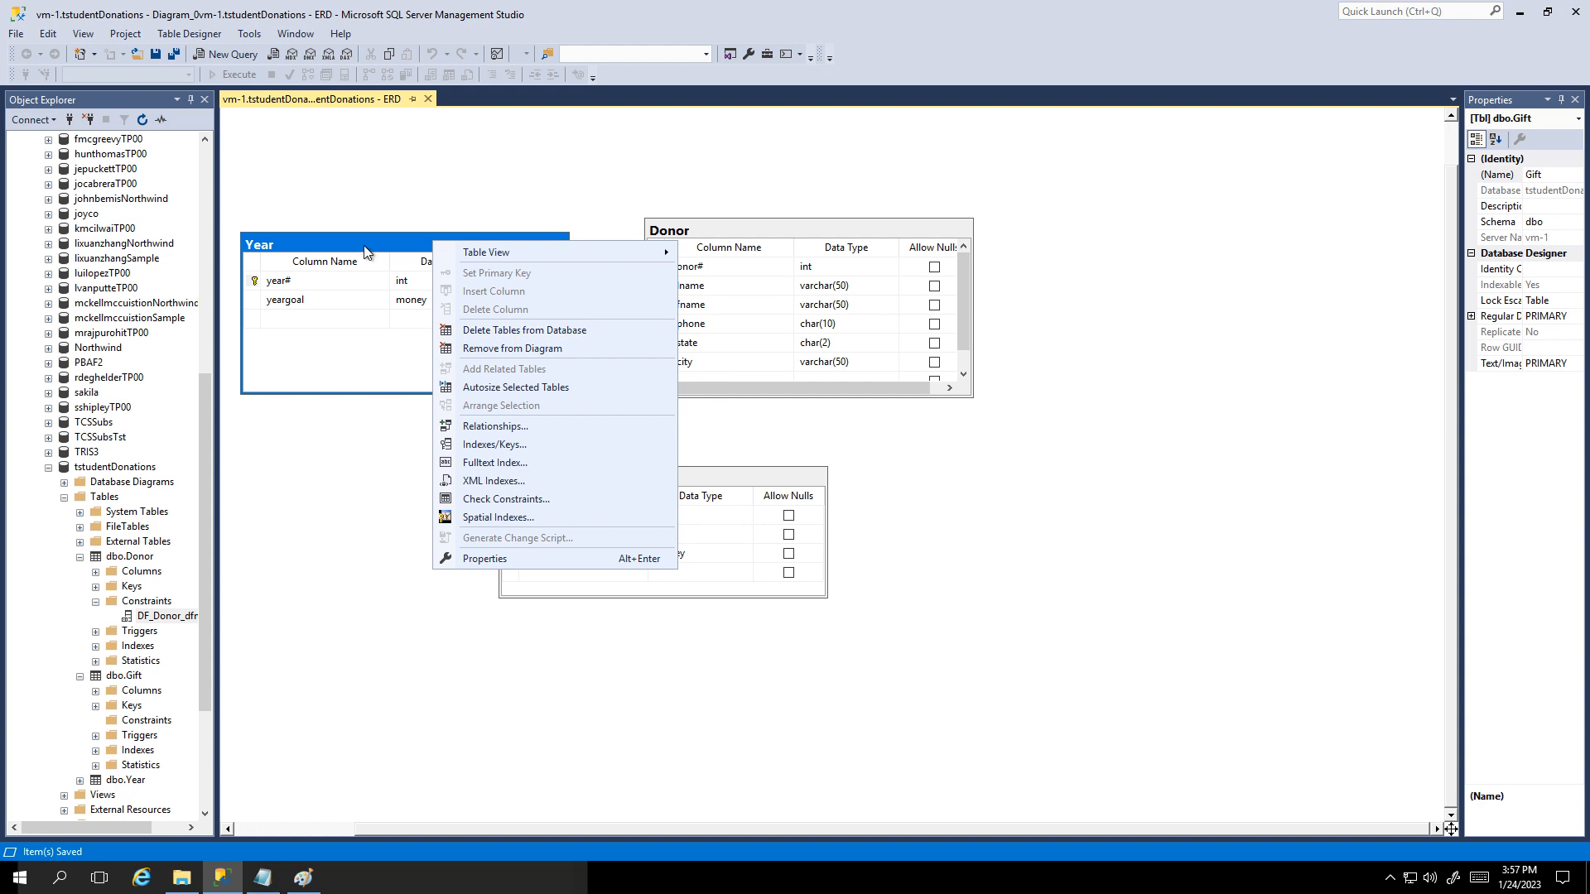
{"action": "left_click", "coordinate": [509, 558]}
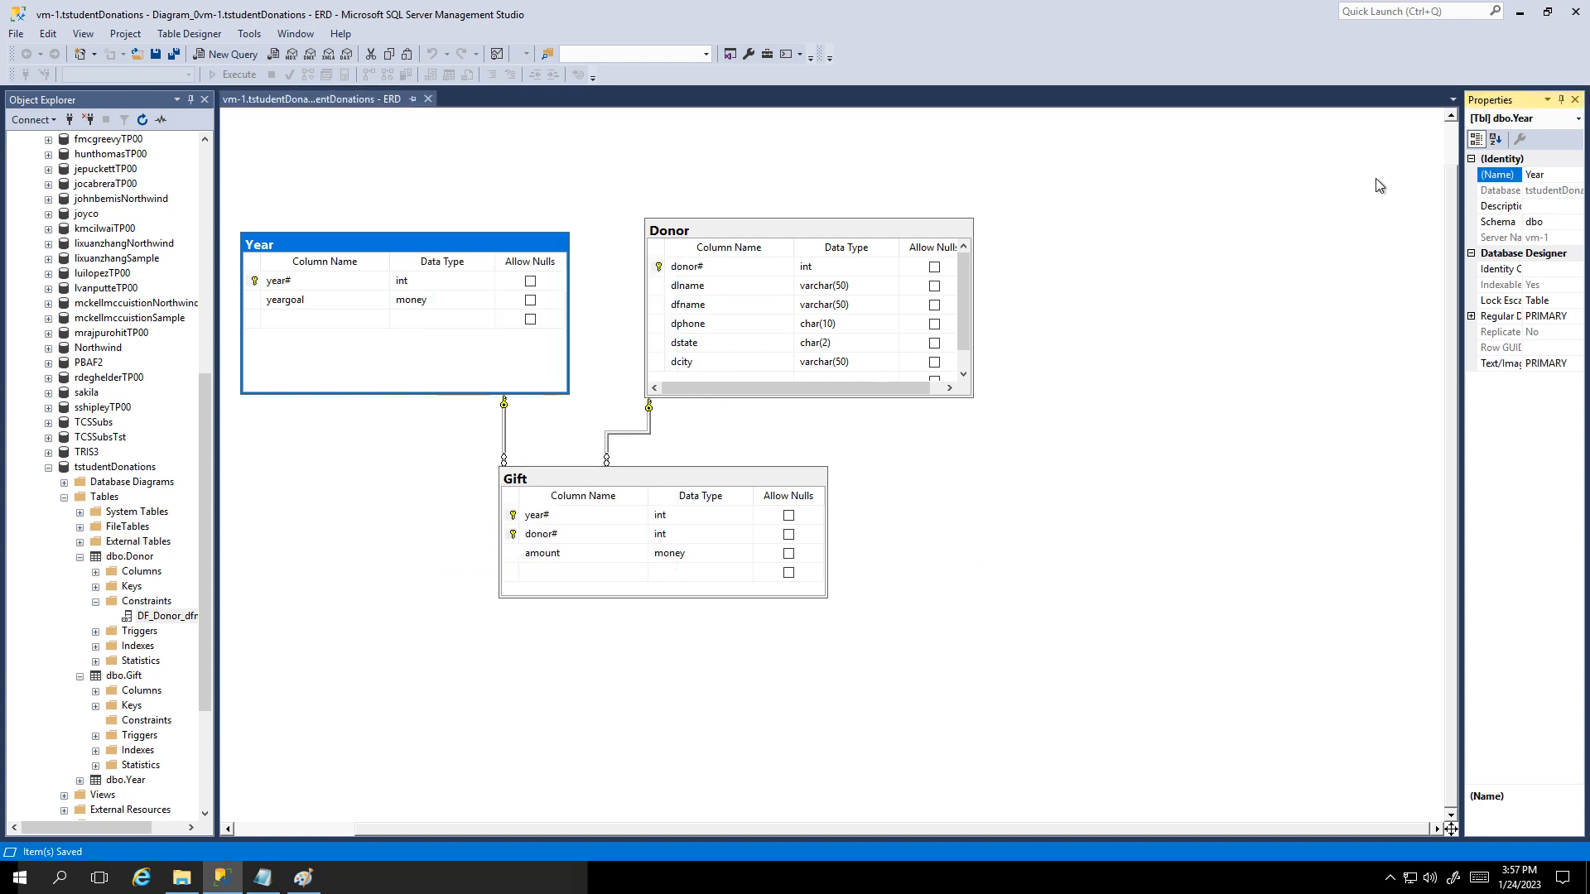
{"action": "left_click", "coordinate": [1365, 198]}
{"action": "left_click", "coordinate": [1365, 199]}
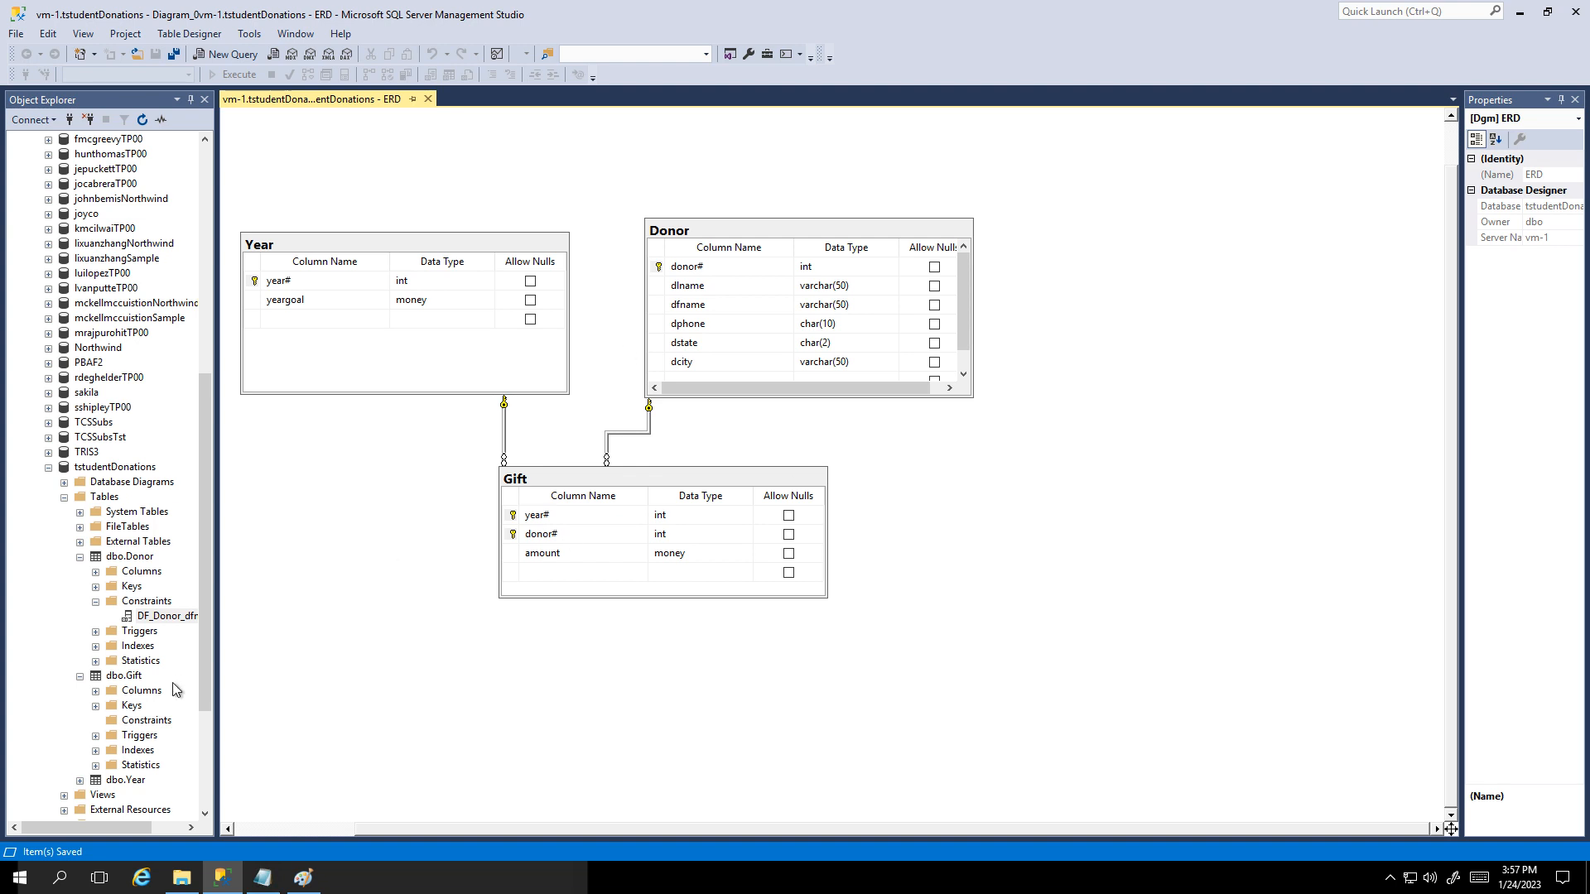
Step: Bring up the context menu for dbo.Year in Object Explorer
{"action": "left_click_drag", "start_coordinate": [207, 682], "coordinate": [192, 728]}
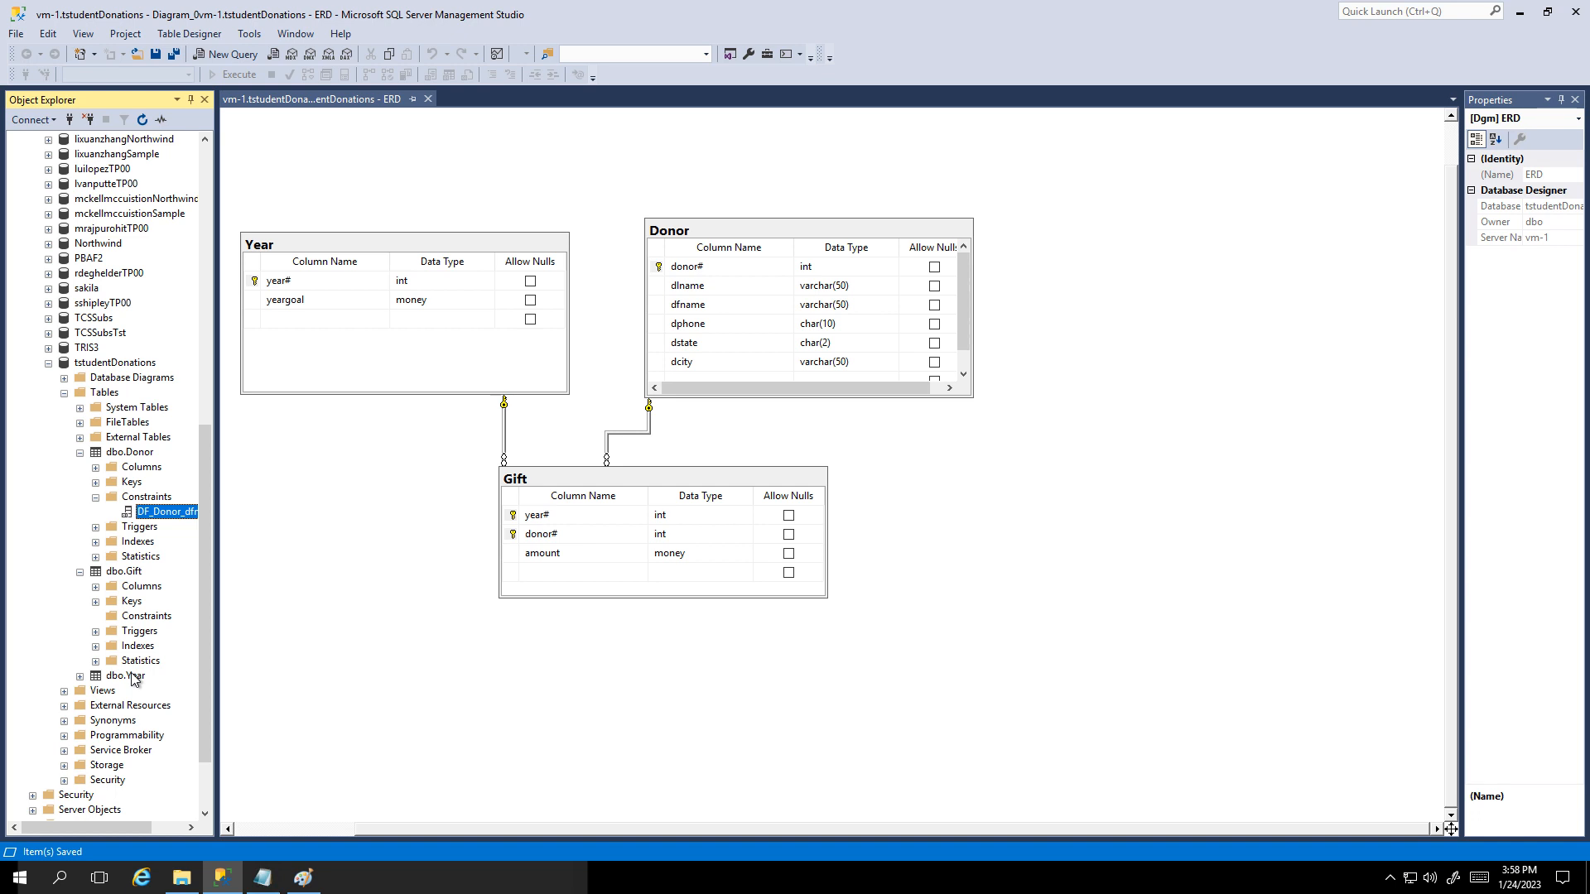
{"action": "right_click", "coordinate": [132, 676]}
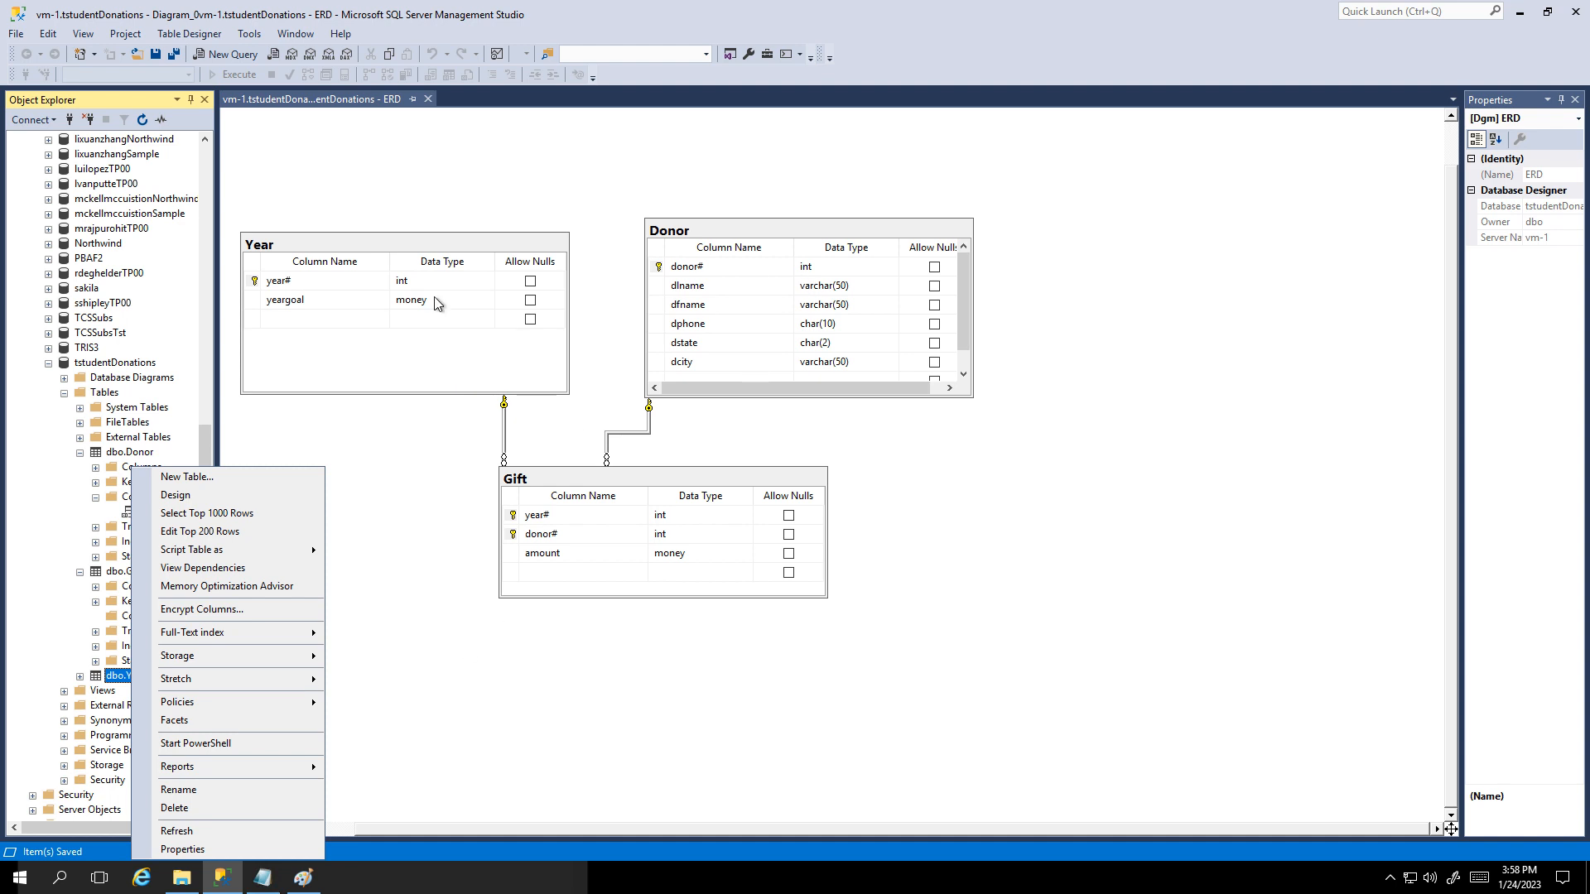
{"action": "left_click", "coordinate": [362, 454]}
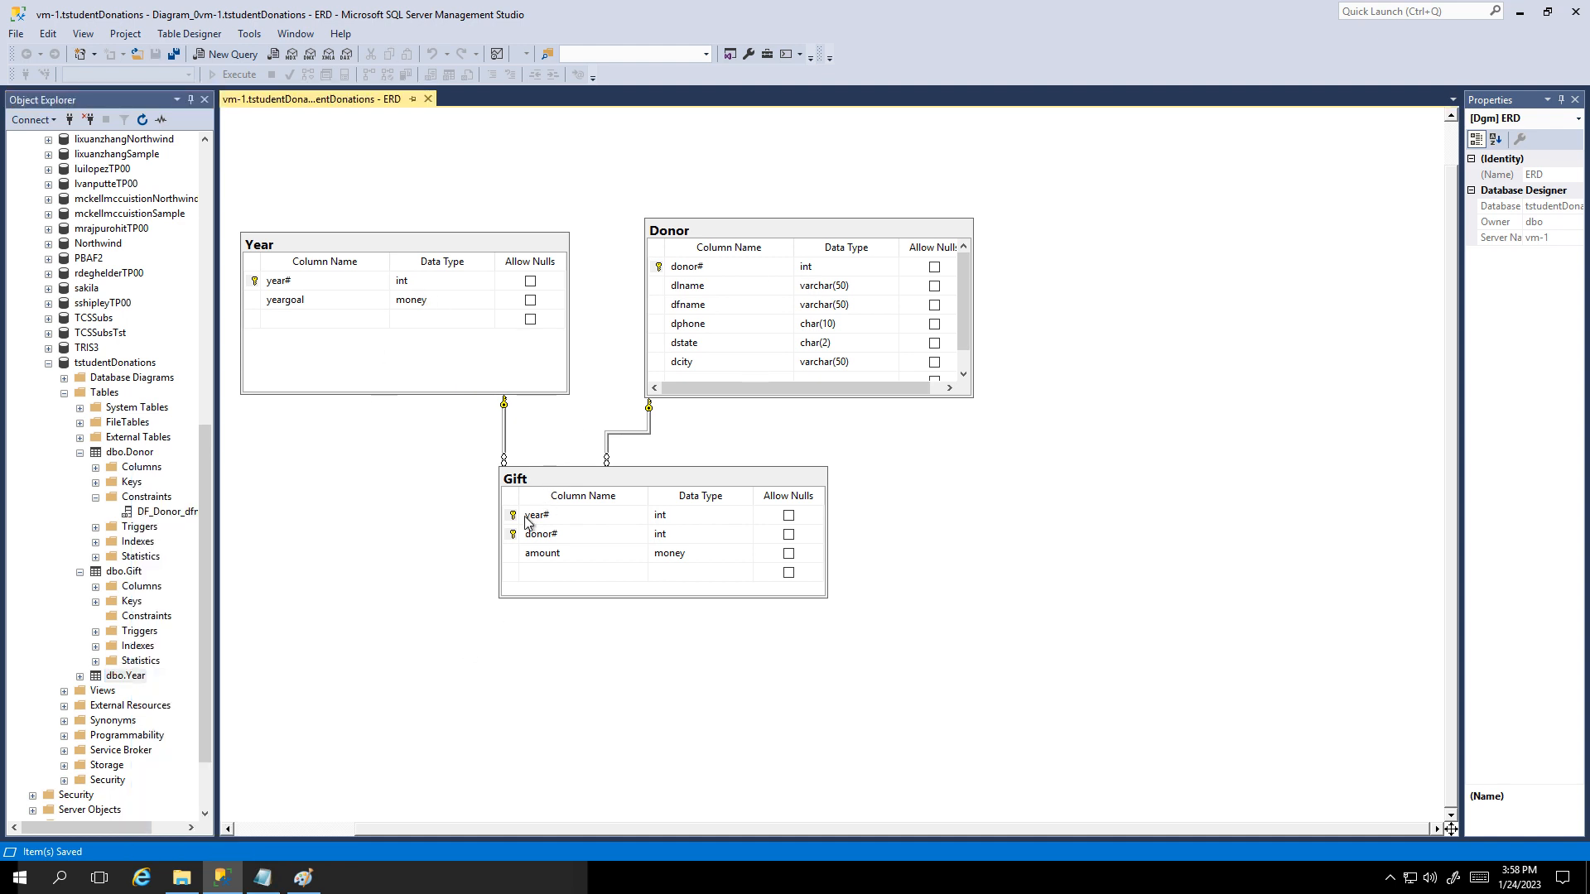
{"action": "right_click", "coordinate": [140, 676]}
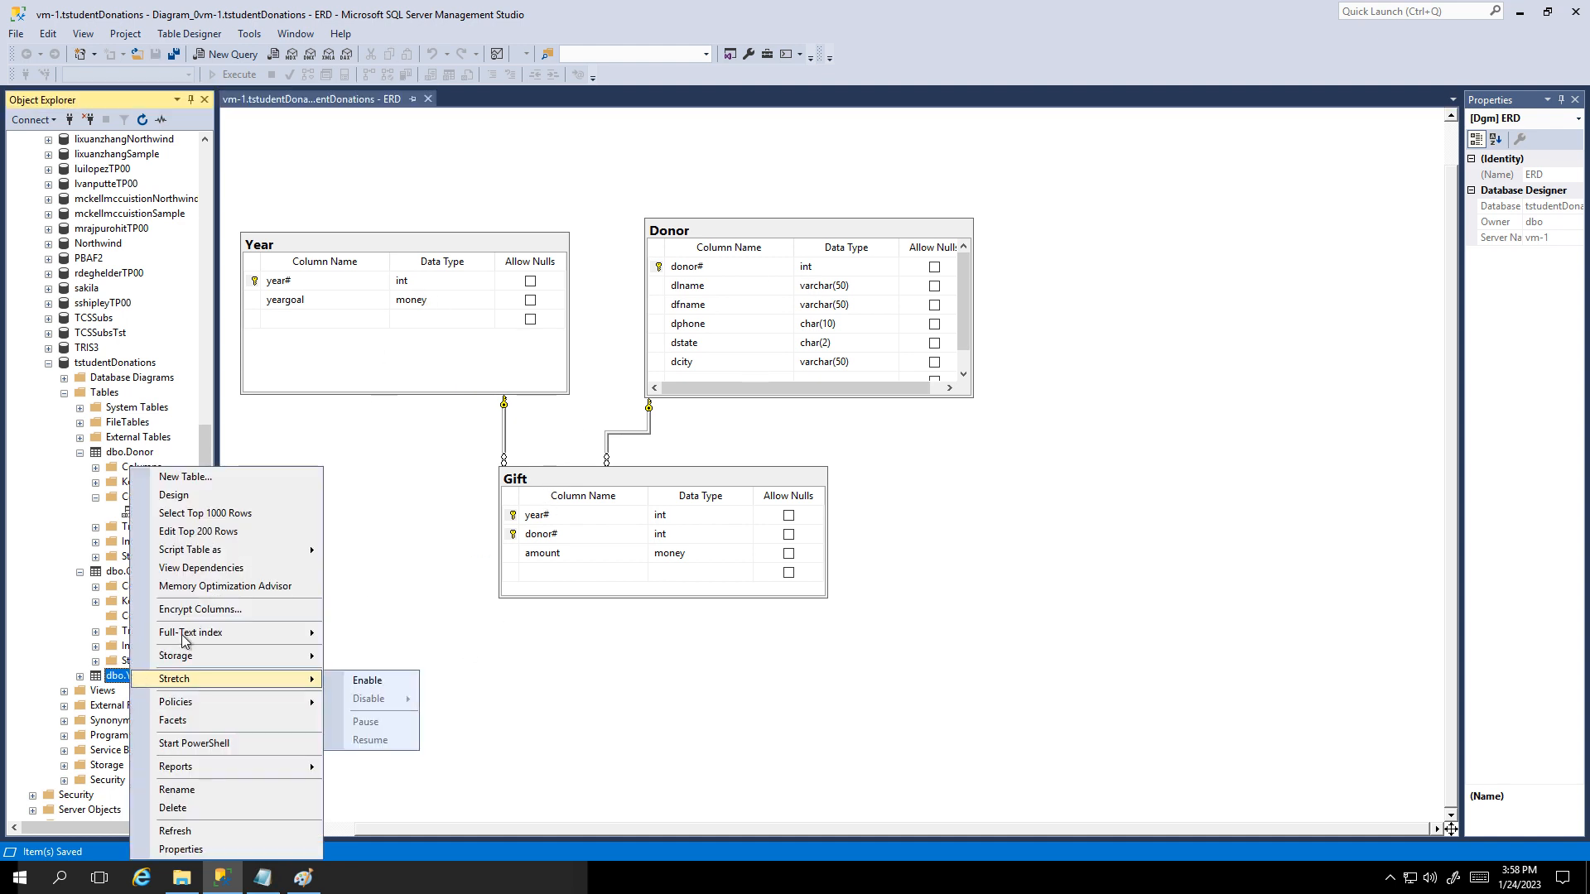
Step: Edit the Year table's rows and enter year 1999 with goal 10000
{"action": "left_click", "coordinate": [201, 532]}
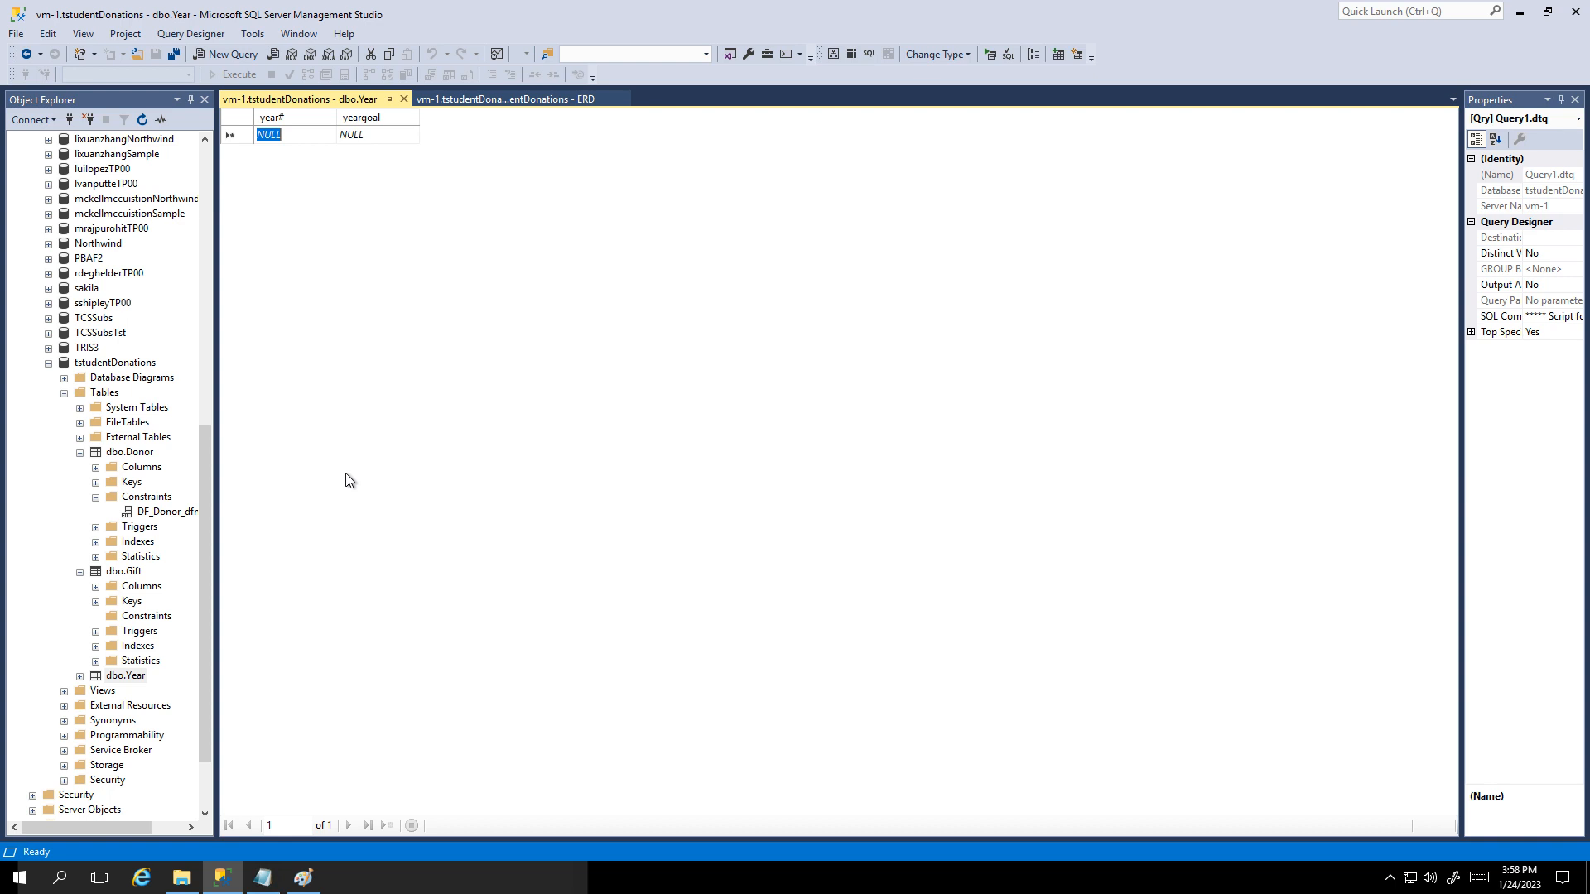
{"action": "type", "text": "1999"}
{"action": "key", "text": "Tab"}
{"action": "type", "text": "100"}
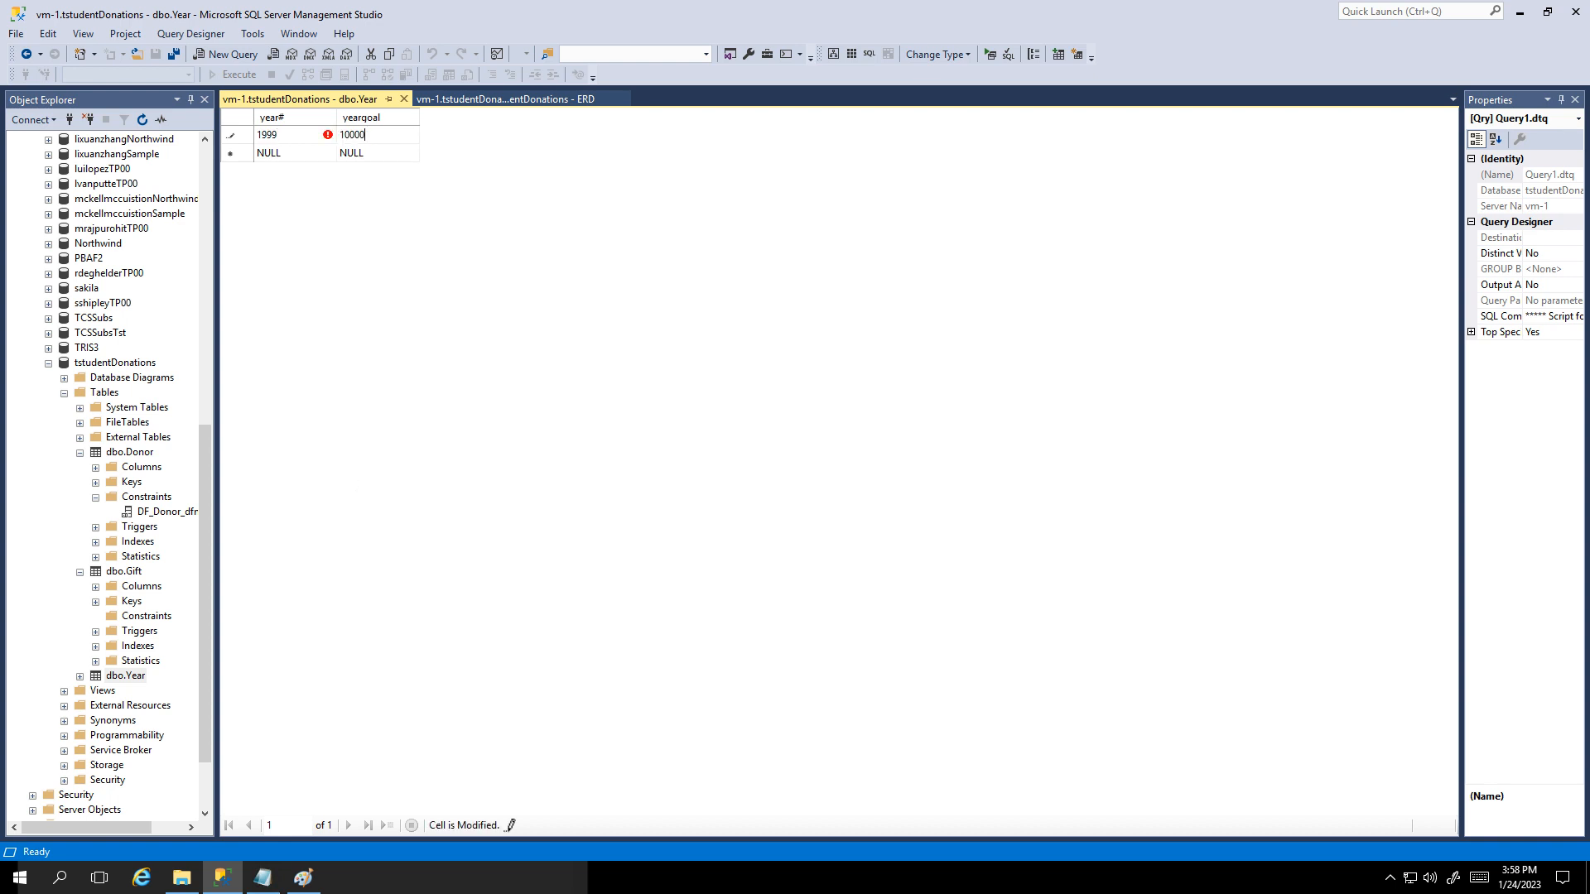
{"action": "key", "text": "Tab"}
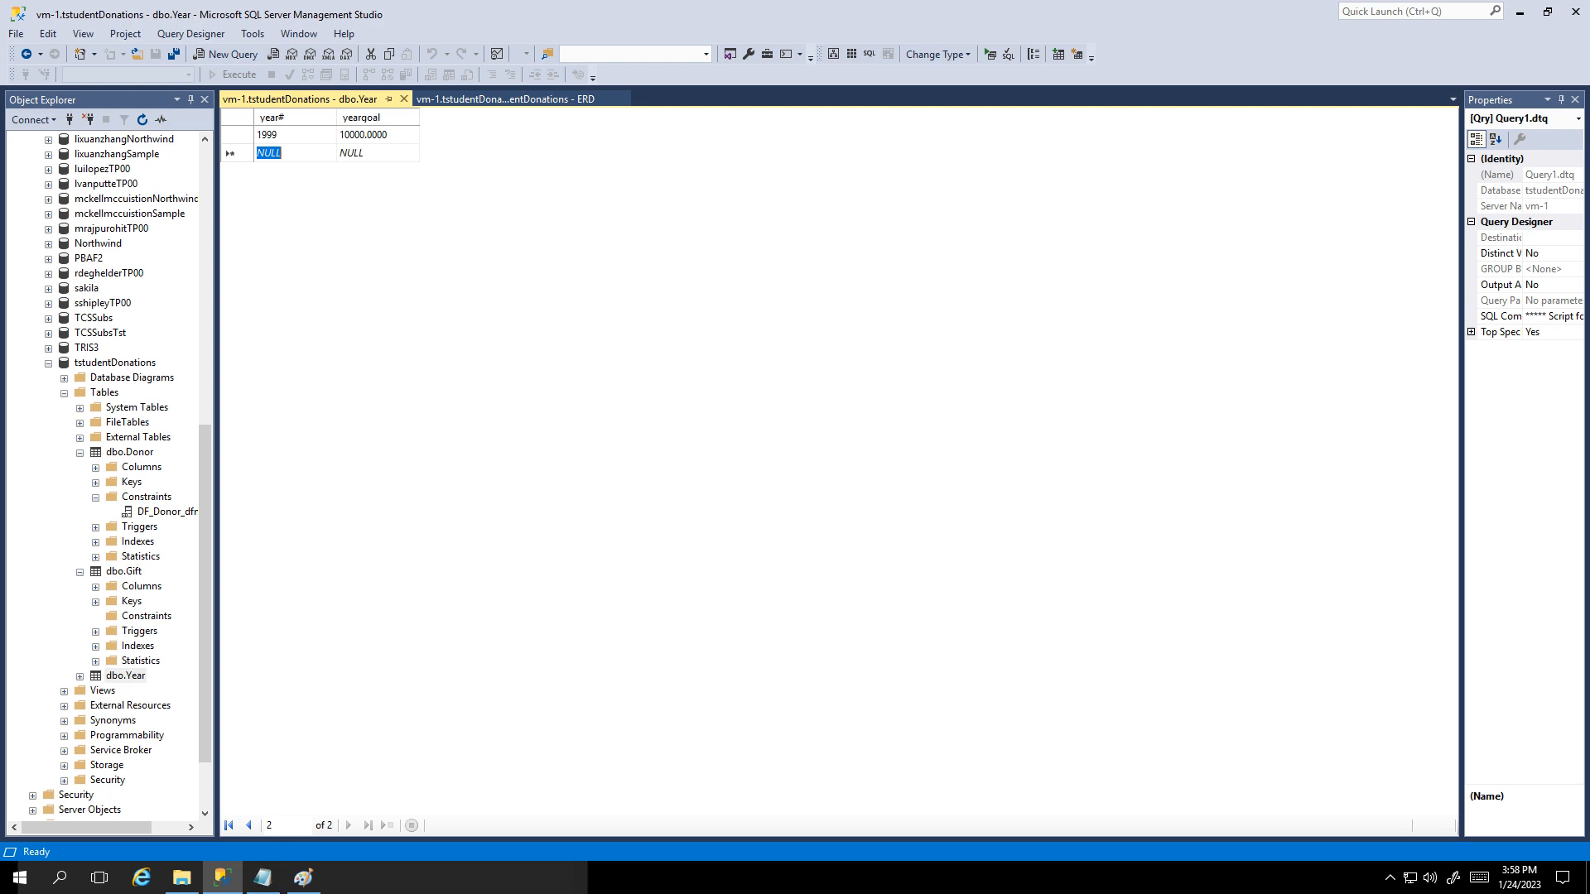
Step: Try adding a duplicate 1999 row and dismiss the primary-key error
{"action": "type", "text": "1999"}
{"action": "key", "text": "Tab"}
{"action": "type", "text": "1"}
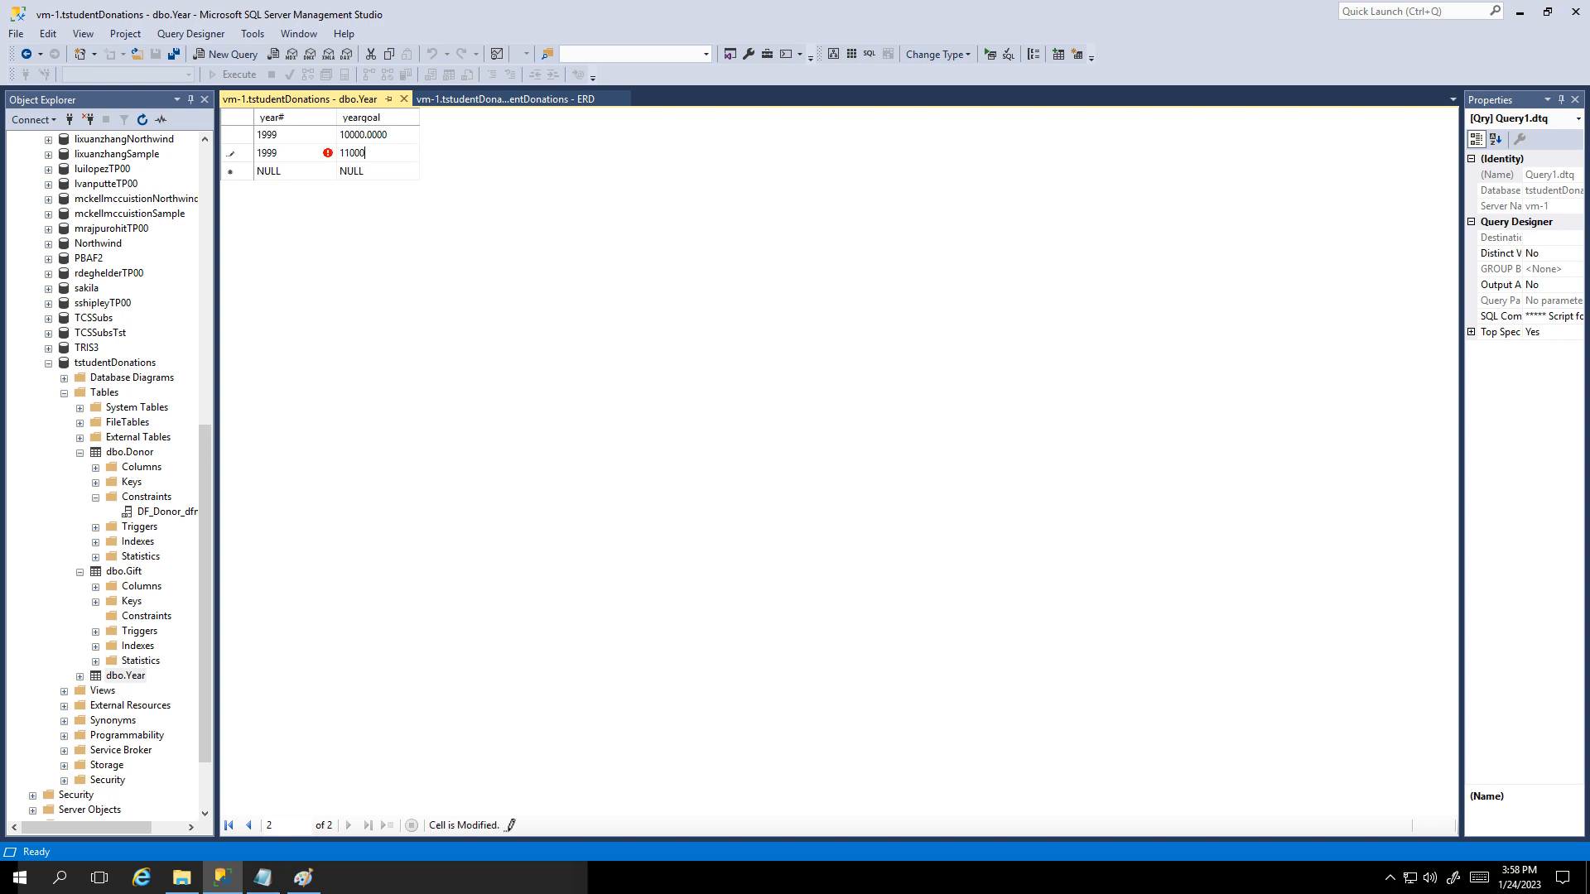
{"action": "key", "text": "Return"}
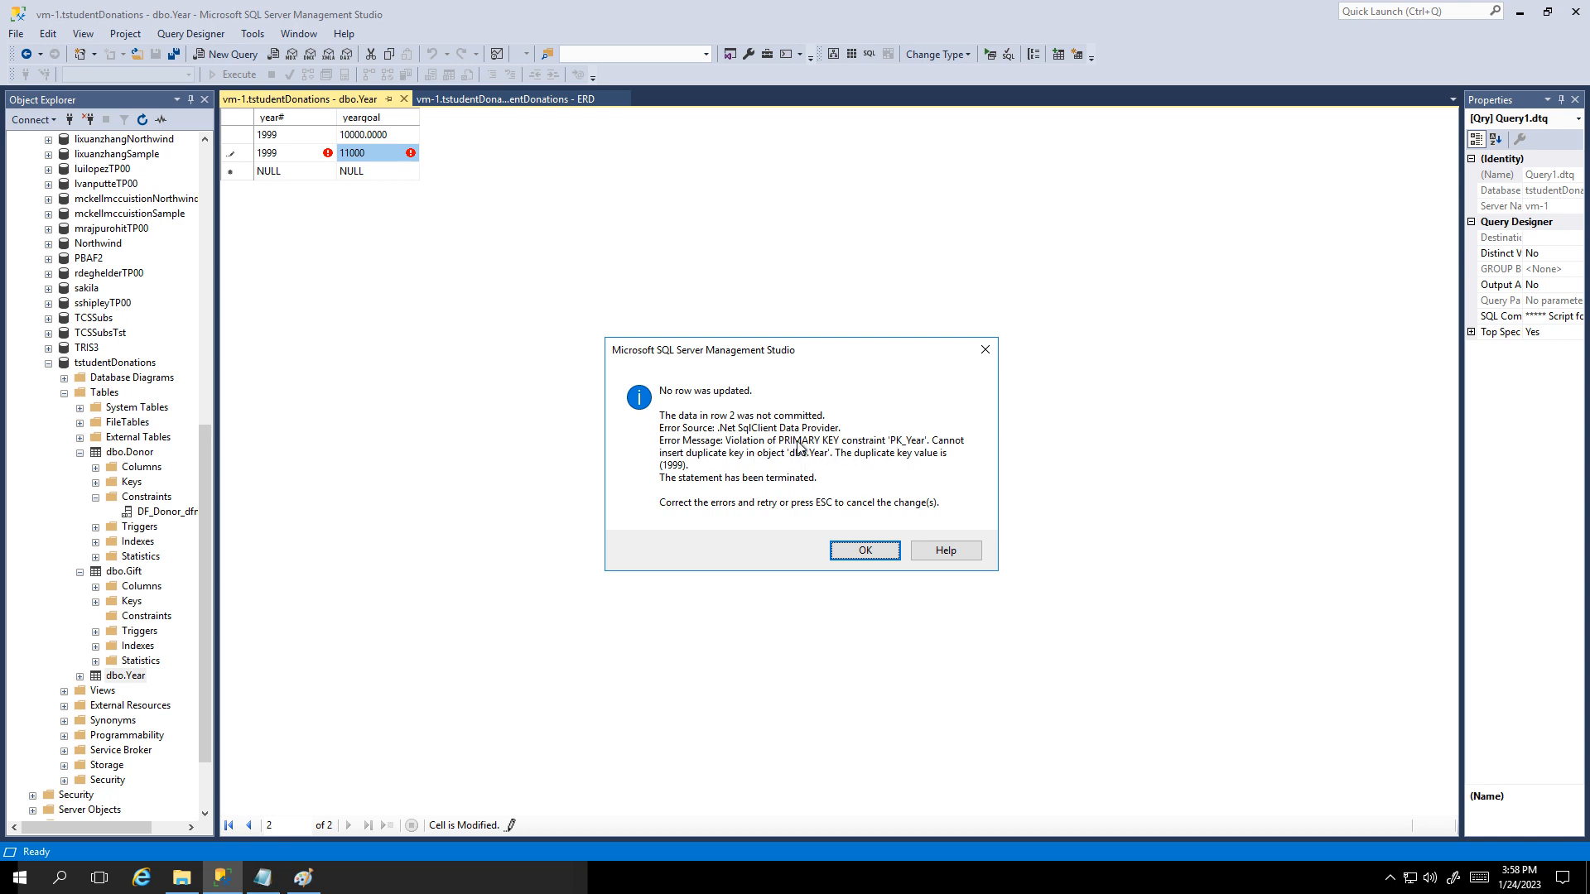
{"action": "left_click", "coordinate": [984, 350]}
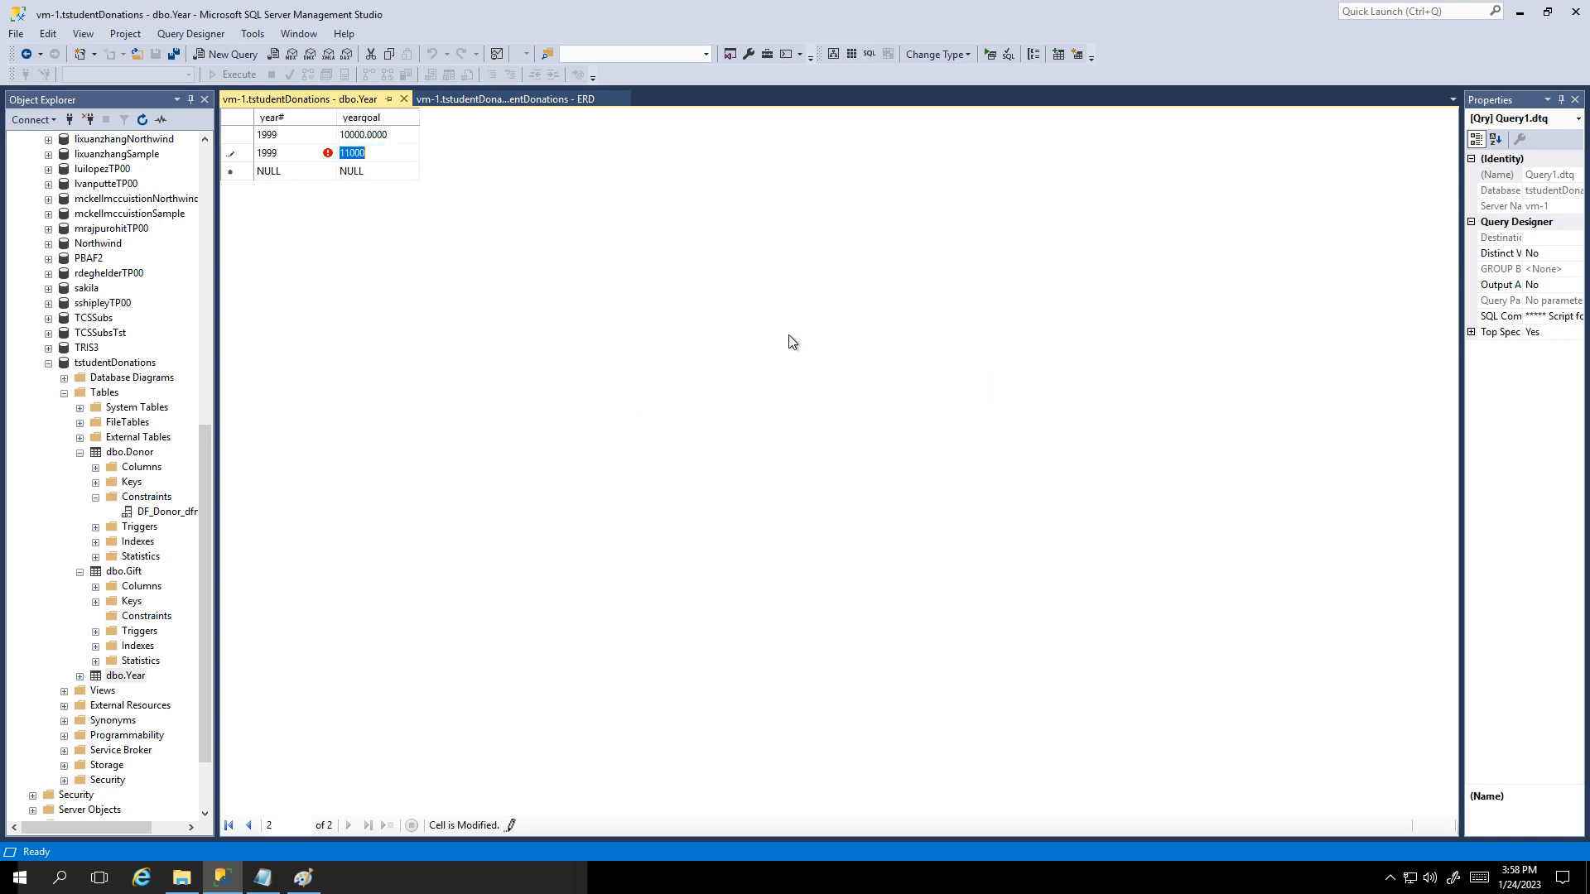
Step: Change the failing row to year 2000 with goal 11000
{"action": "key", "text": "shift+Tab"}
{"action": "type", "text": "2000"}
{"action": "key", "text": "Tab"}
{"action": "key", "text": "Tab"}
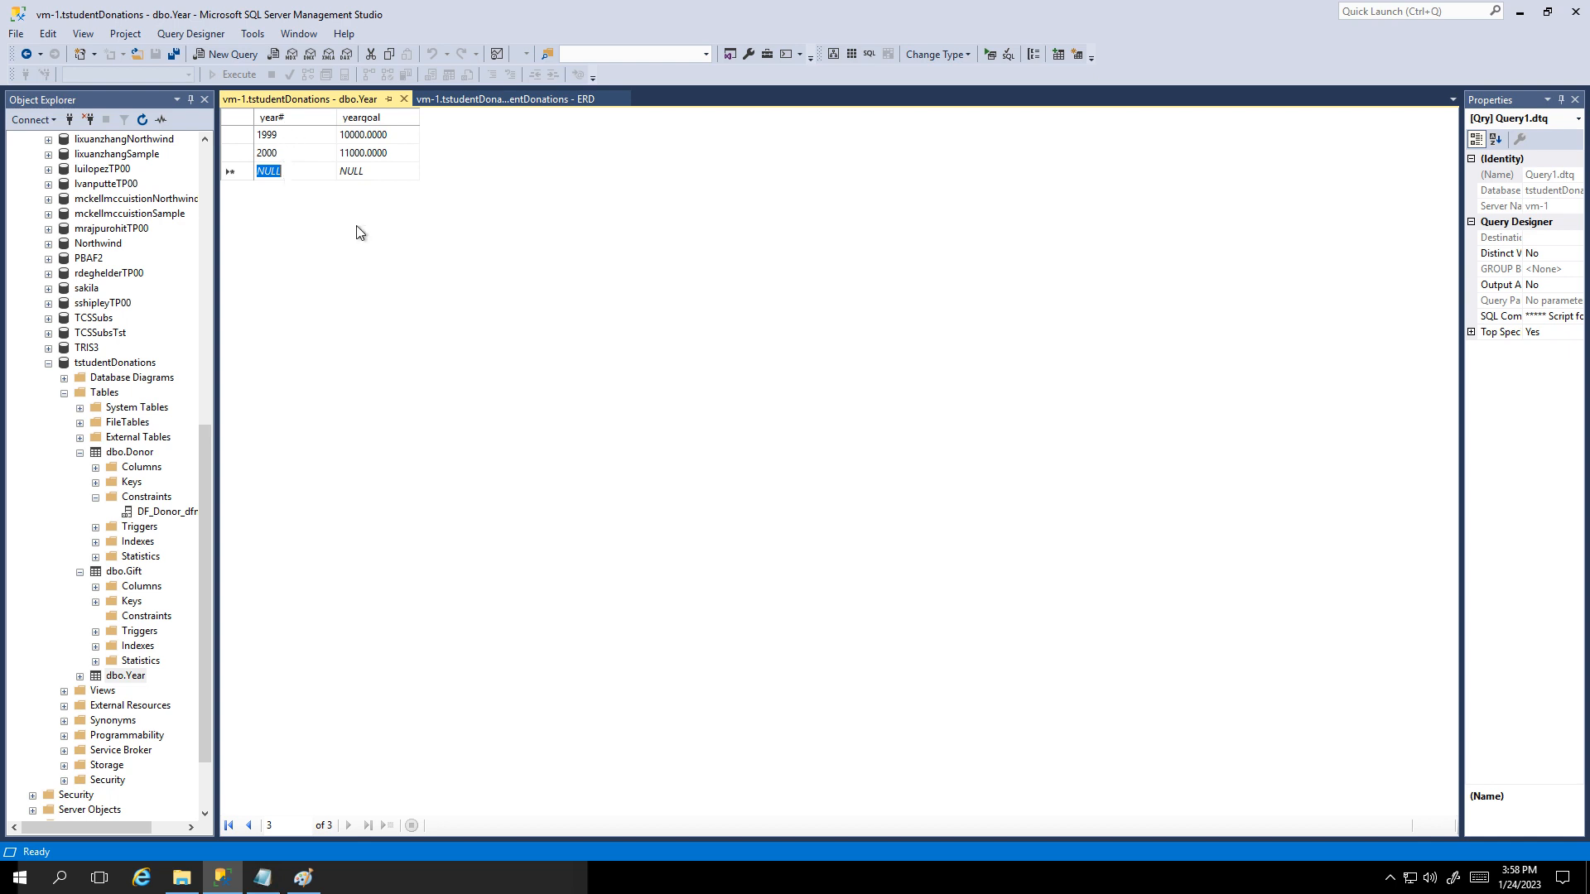
{"action": "type", "text": "200"}
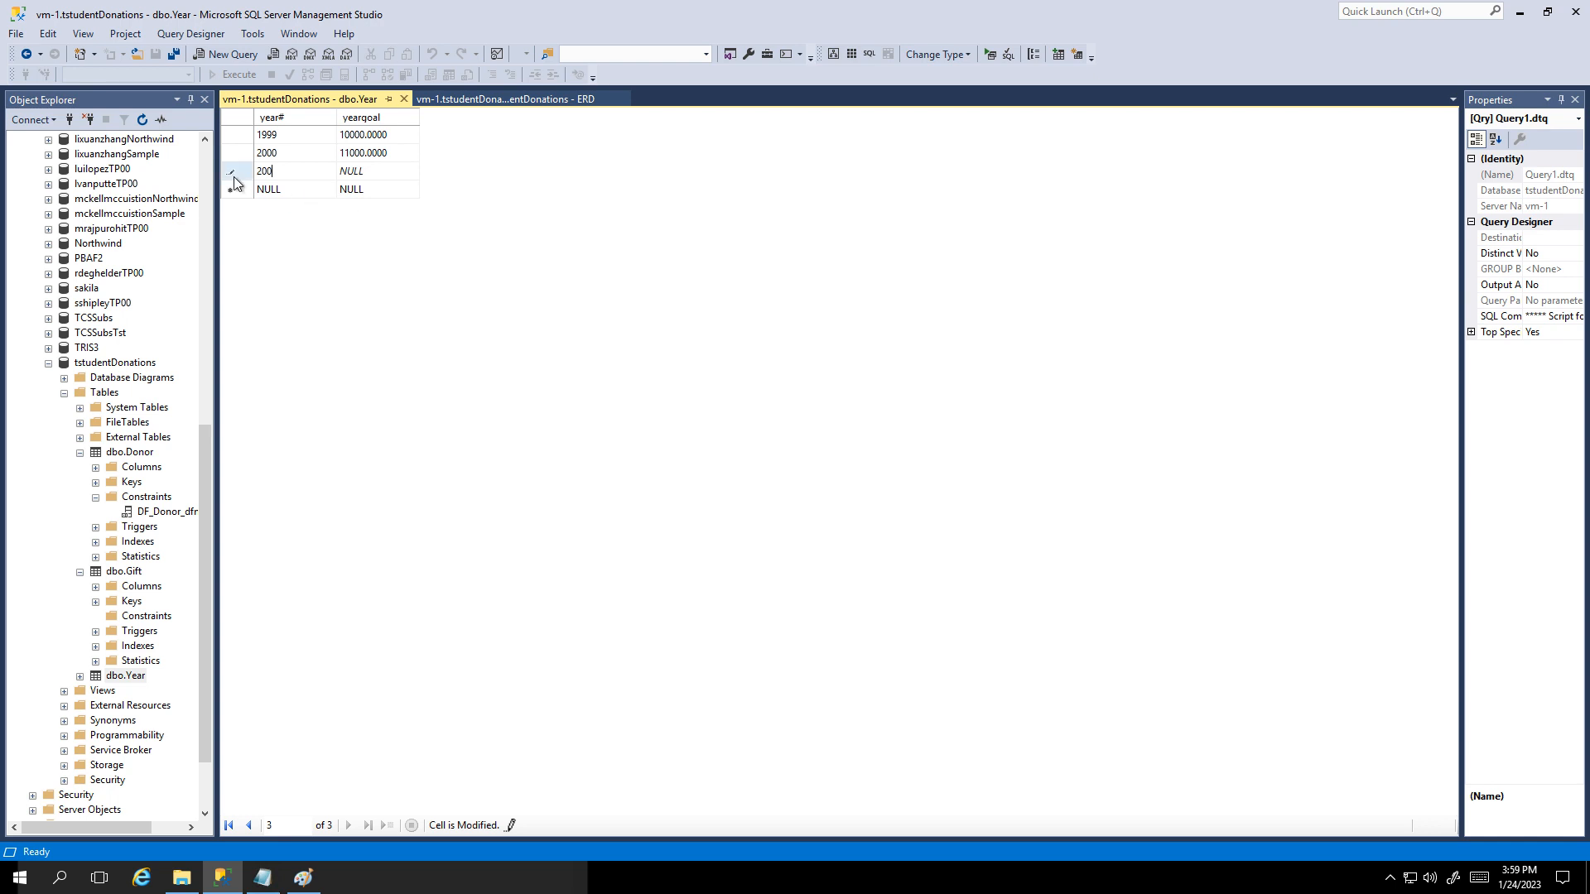
{"action": "key", "text": "Escape"}
Step: Close the Year data editor and bring up the dbo.Donor actions
{"action": "right_click", "coordinate": [238, 153]}
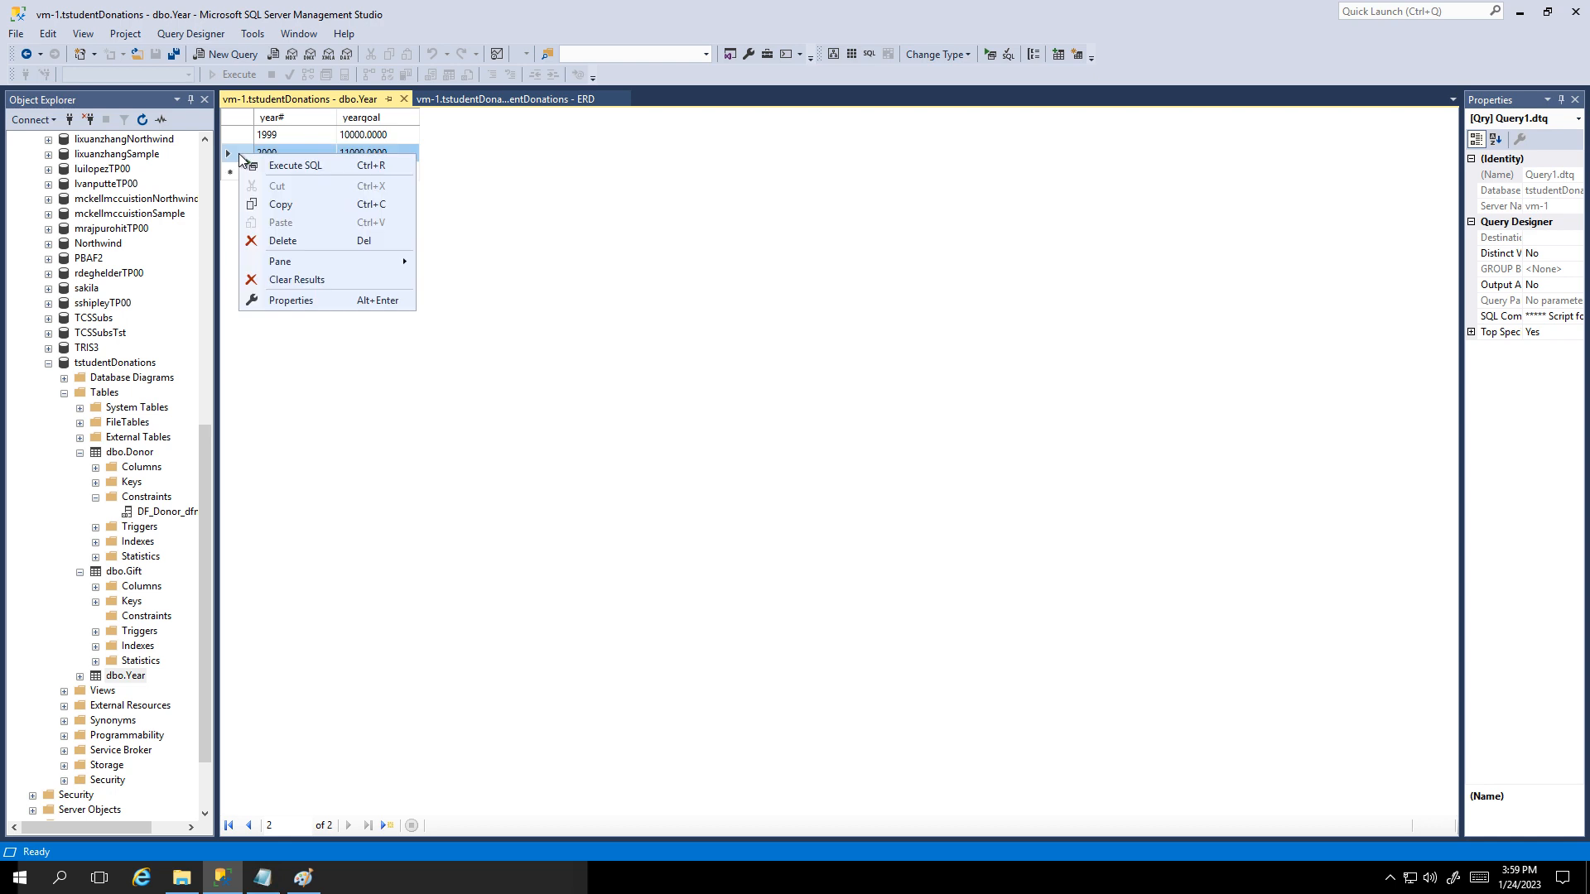
{"action": "left_click", "coordinate": [614, 249]}
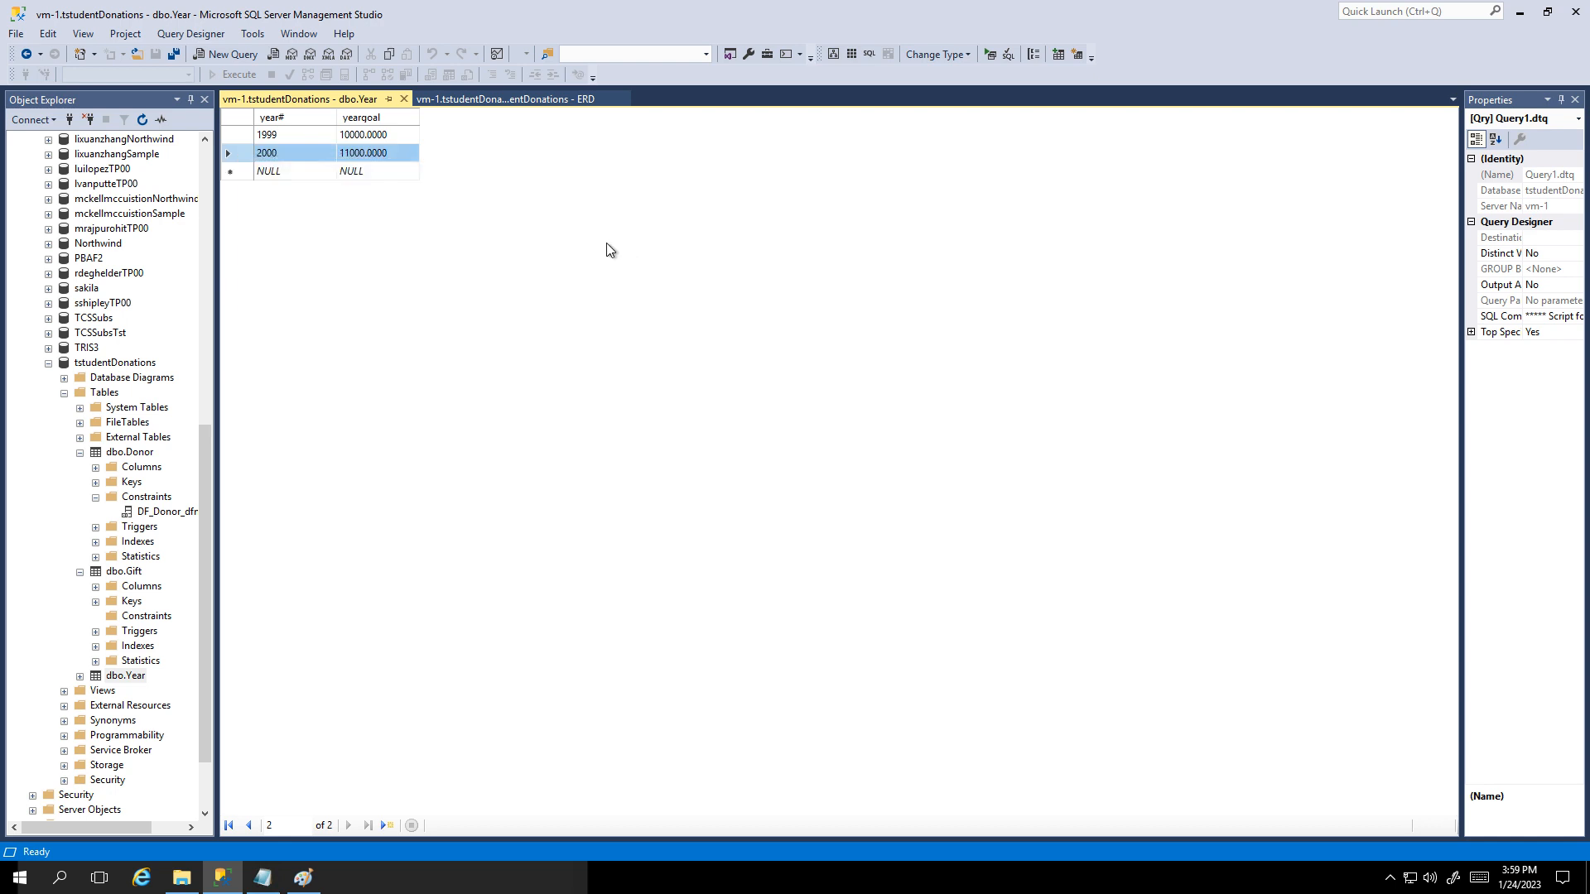
{"action": "left_click", "coordinate": [405, 99]}
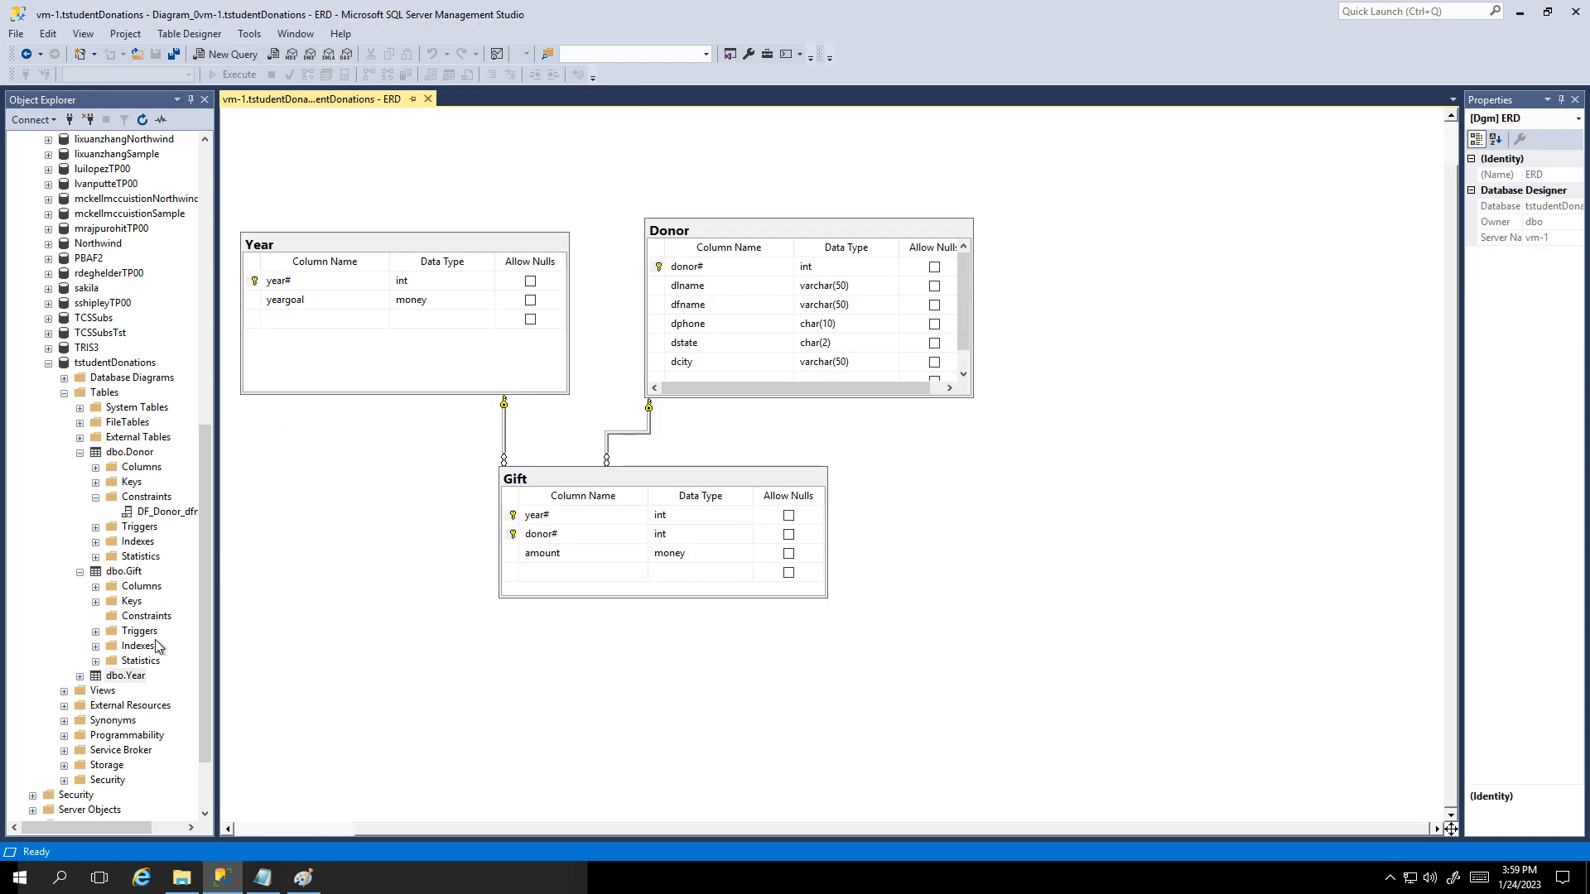
{"action": "right_click", "coordinate": [127, 455]}
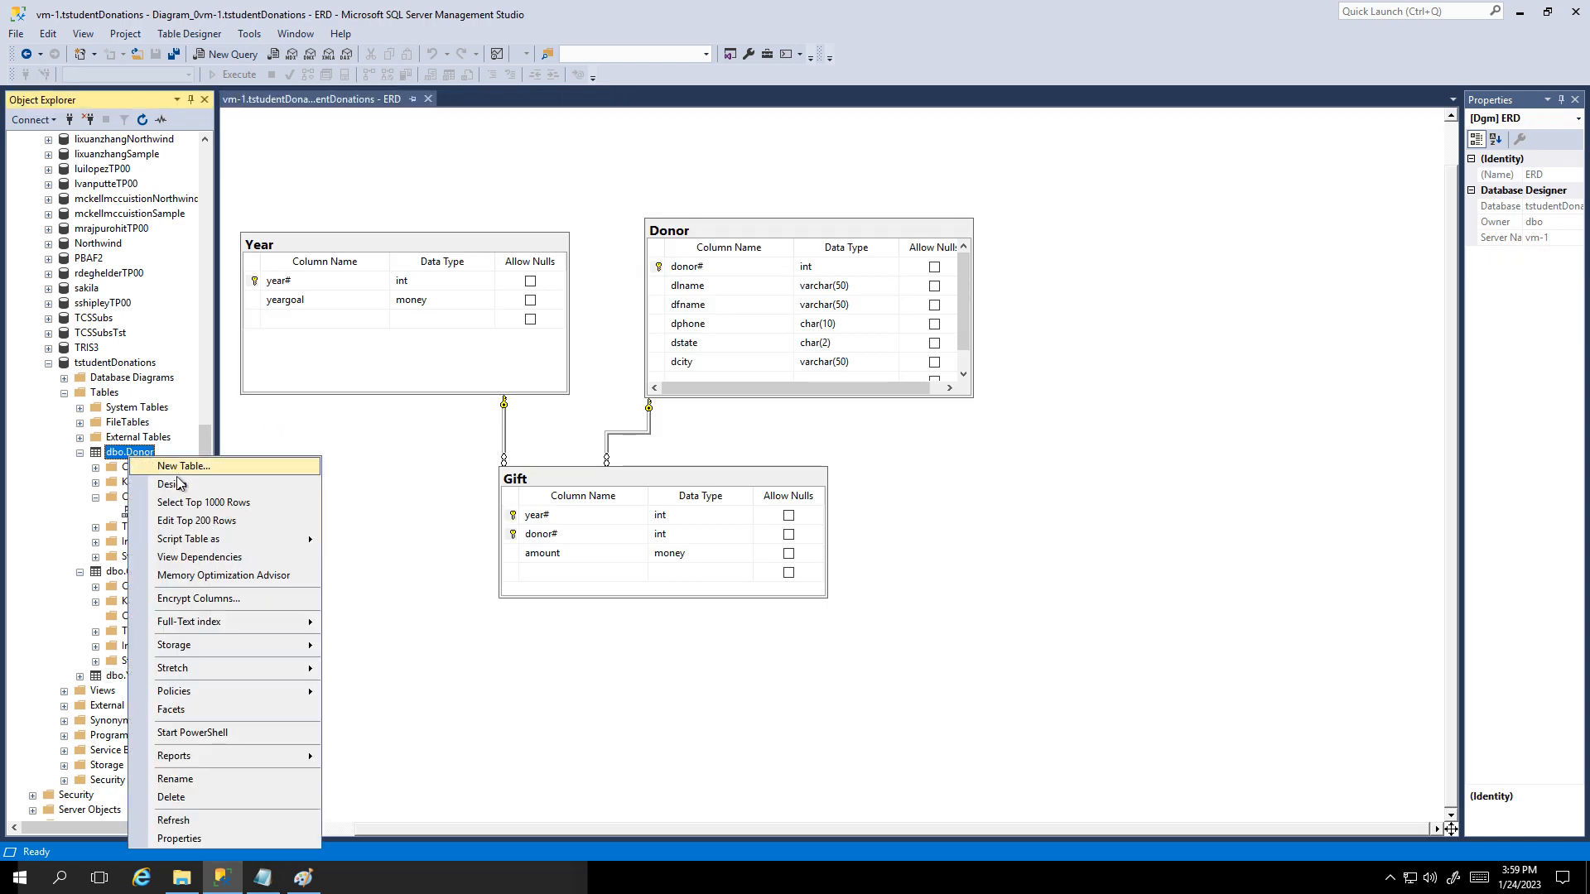
Step: Open the Donor table's rows for editing and pick the new row's last-name cell
{"action": "left_click", "coordinate": [176, 518]}
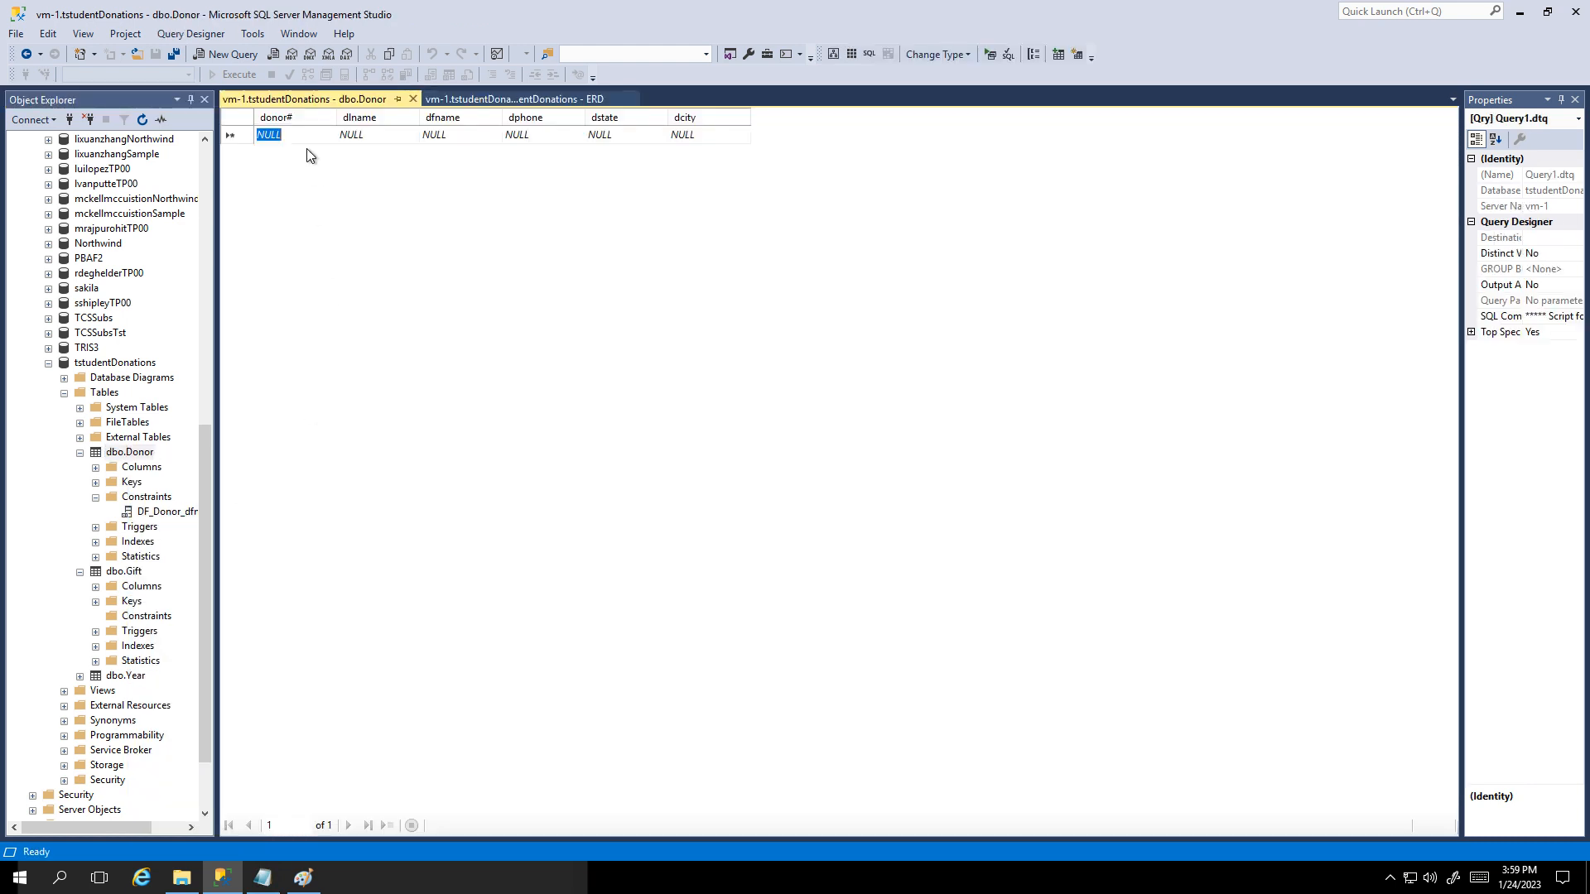
{"action": "left_click", "coordinate": [382, 135]}
{"action": "left_click", "coordinate": [274, 135]}
{"action": "left_click", "coordinate": [382, 135]}
{"action": "left_click", "coordinate": [284, 137]}
{"action": "left_click", "coordinate": [386, 136]}
Step: Enter the first donor's last name, first name, phone, state and city Atlanta
{"action": "type", "text": "Blo"}
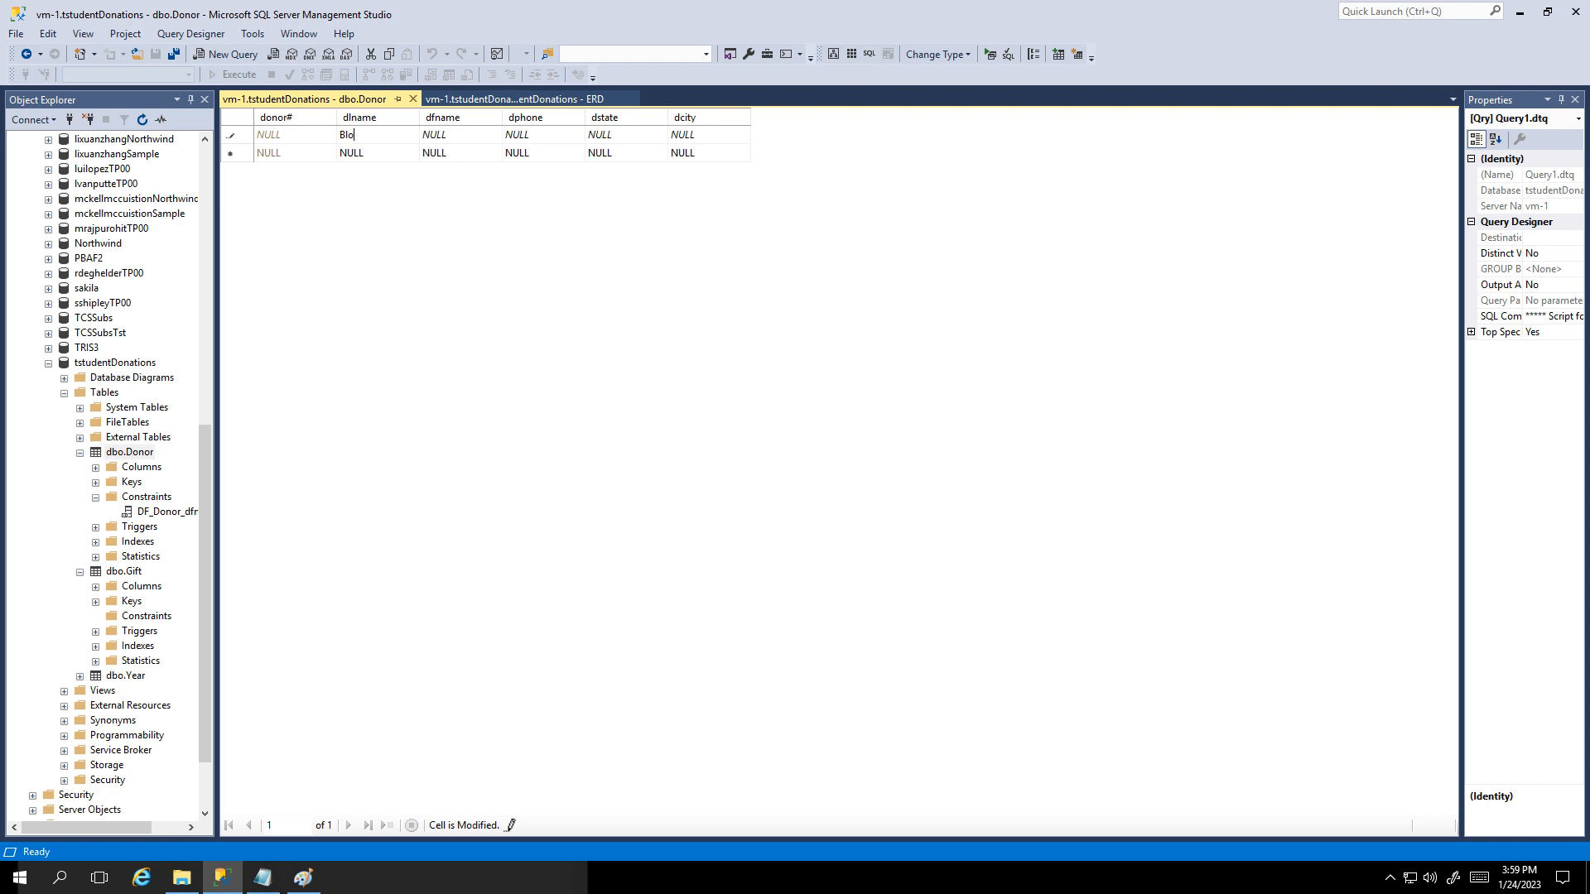
{"action": "type", "text": "w"}
{"action": "key", "text": "Tab"}
{"action": "type", "text": "J"}
{"action": "key", "text": "Tab"}
{"action": "type", "text": "12"}
{"action": "key", "text": "Tab"}
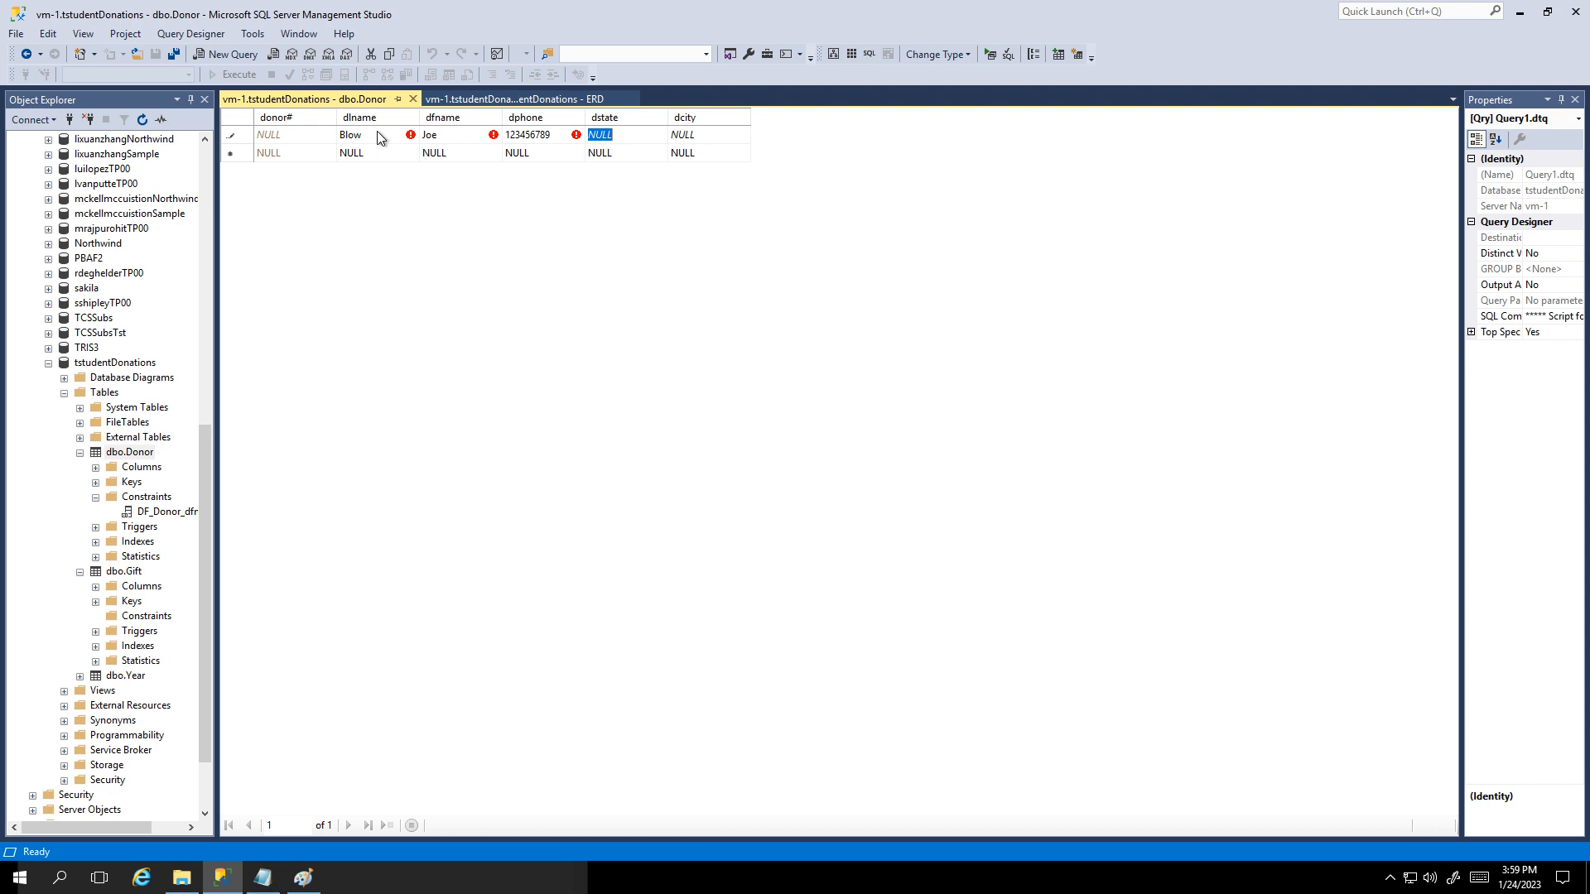
{"action": "type", "text": "GA"}
{"action": "key", "text": "Tab"}
{"action": "type", "text": "A"}
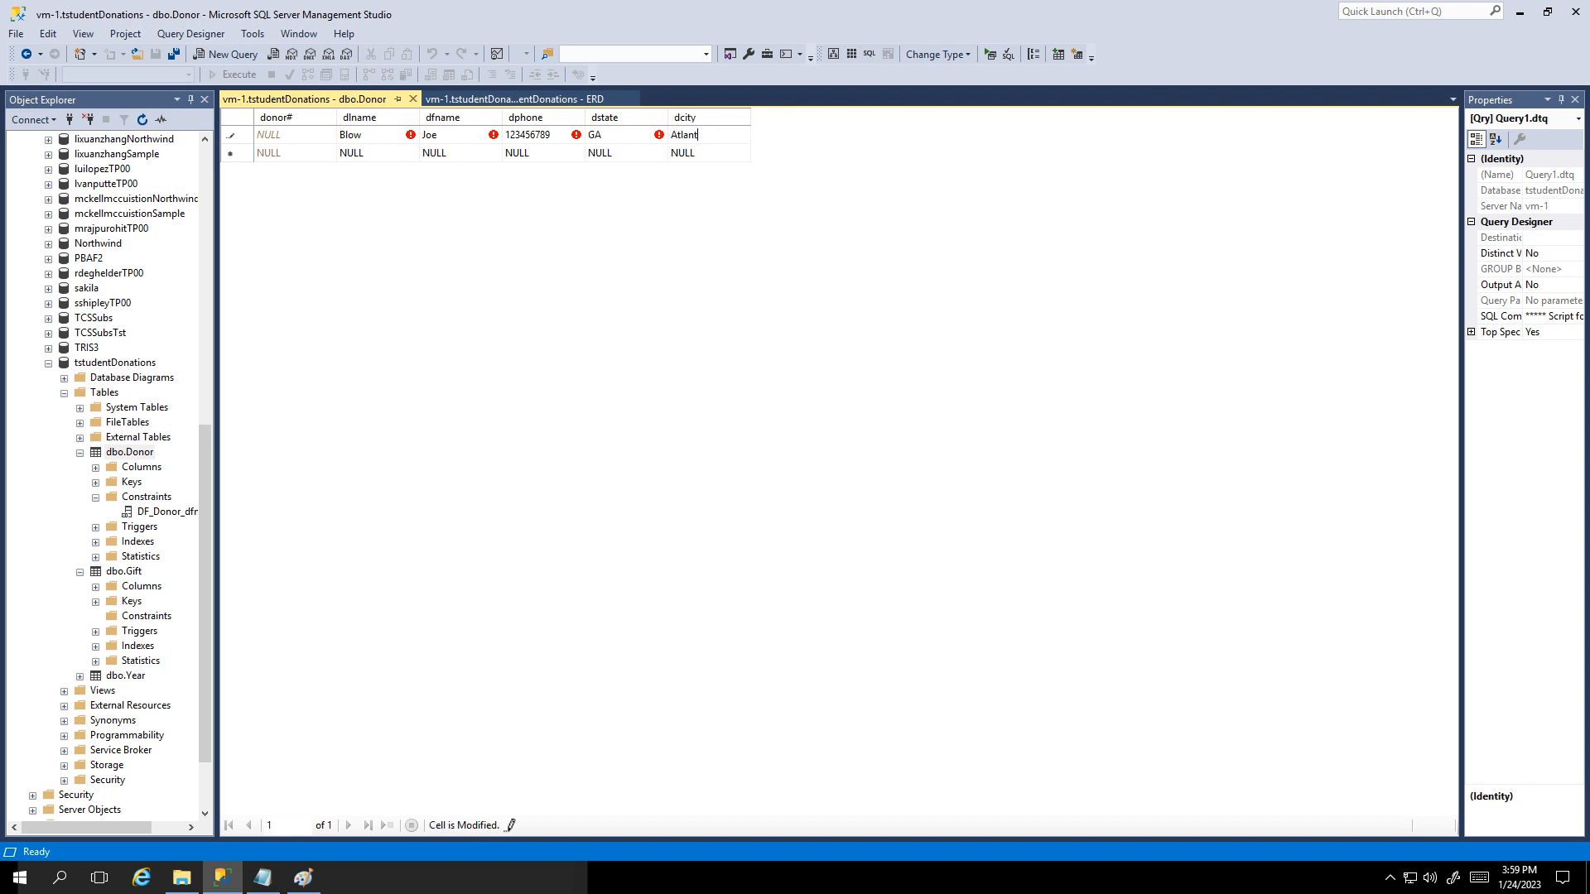
{"action": "key", "text": "Tab"}
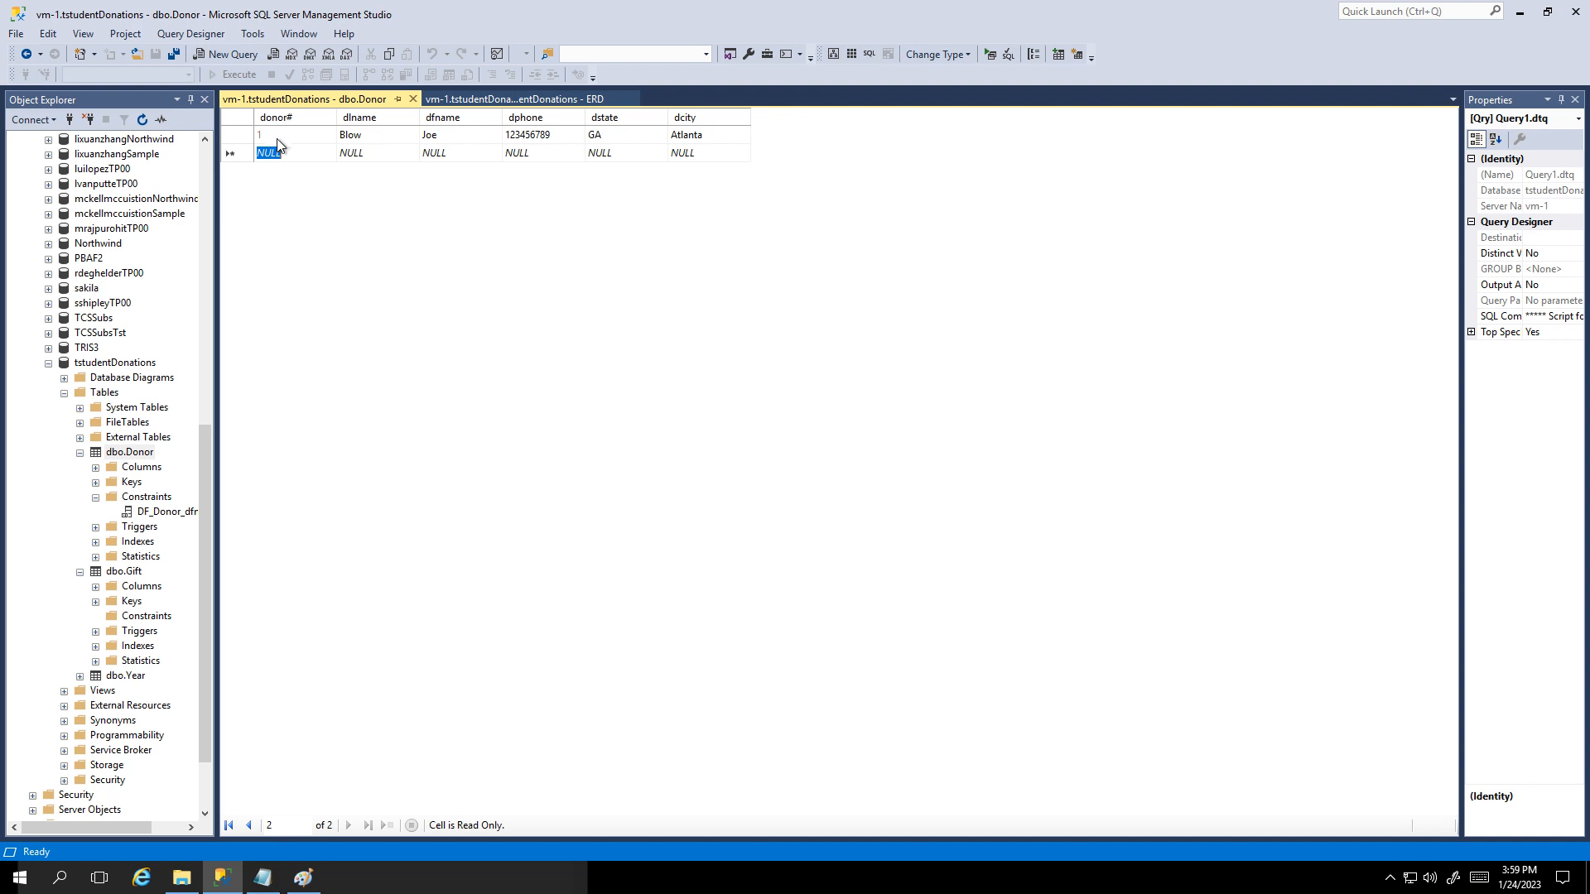
Step: Add a second donor with name, phone, state SC and city N. Augusta
{"action": "key", "text": "Tab"}
{"action": "type", "text": "Do"}
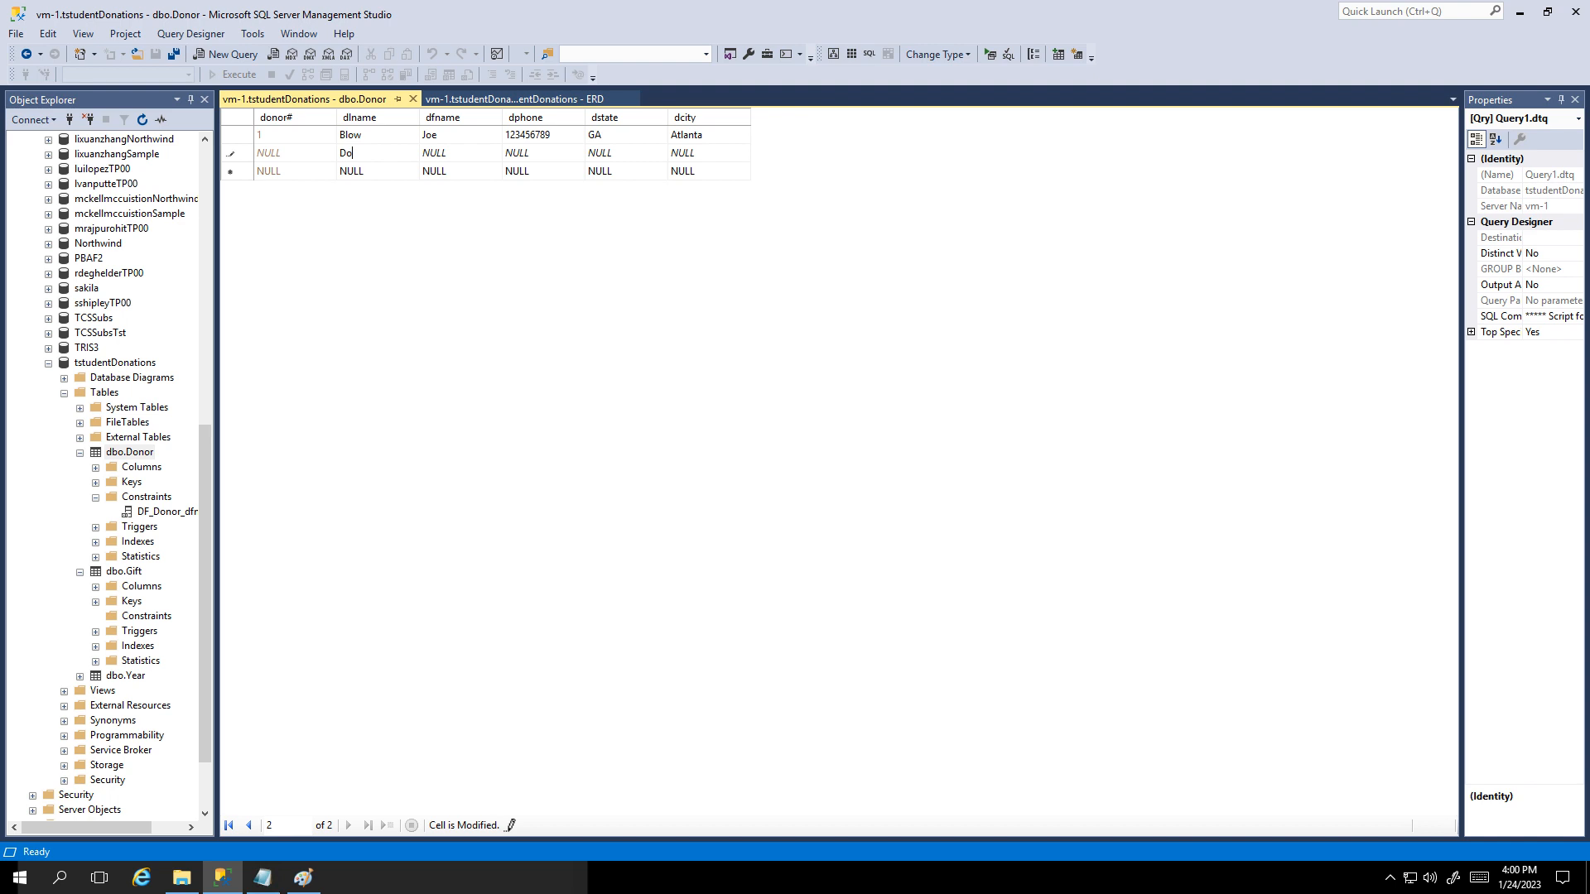
{"action": "key", "text": "Tab"}
{"action": "type", "text": "J"}
{"action": "key", "text": "Tab"}
{"action": "type", "text": "888"}
{"action": "key", "text": "Tab"}
{"action": "type", "text": "SC"}
{"action": "key", "text": "Tab"}
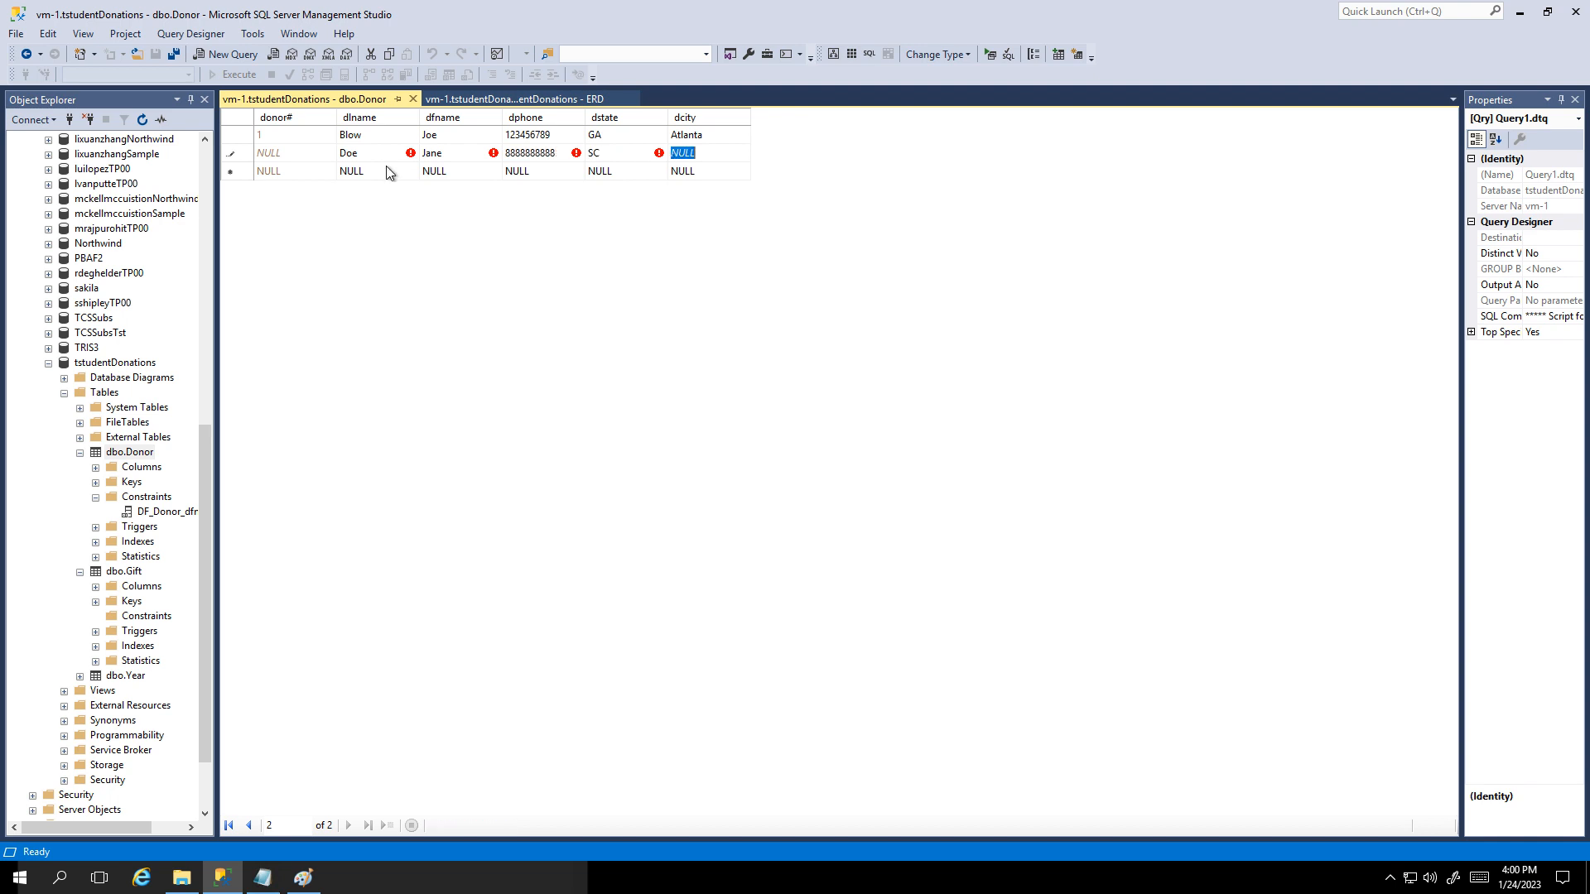
{"action": "type", "text": "N. Augusta"}
{"action": "key", "text": "Tab"}
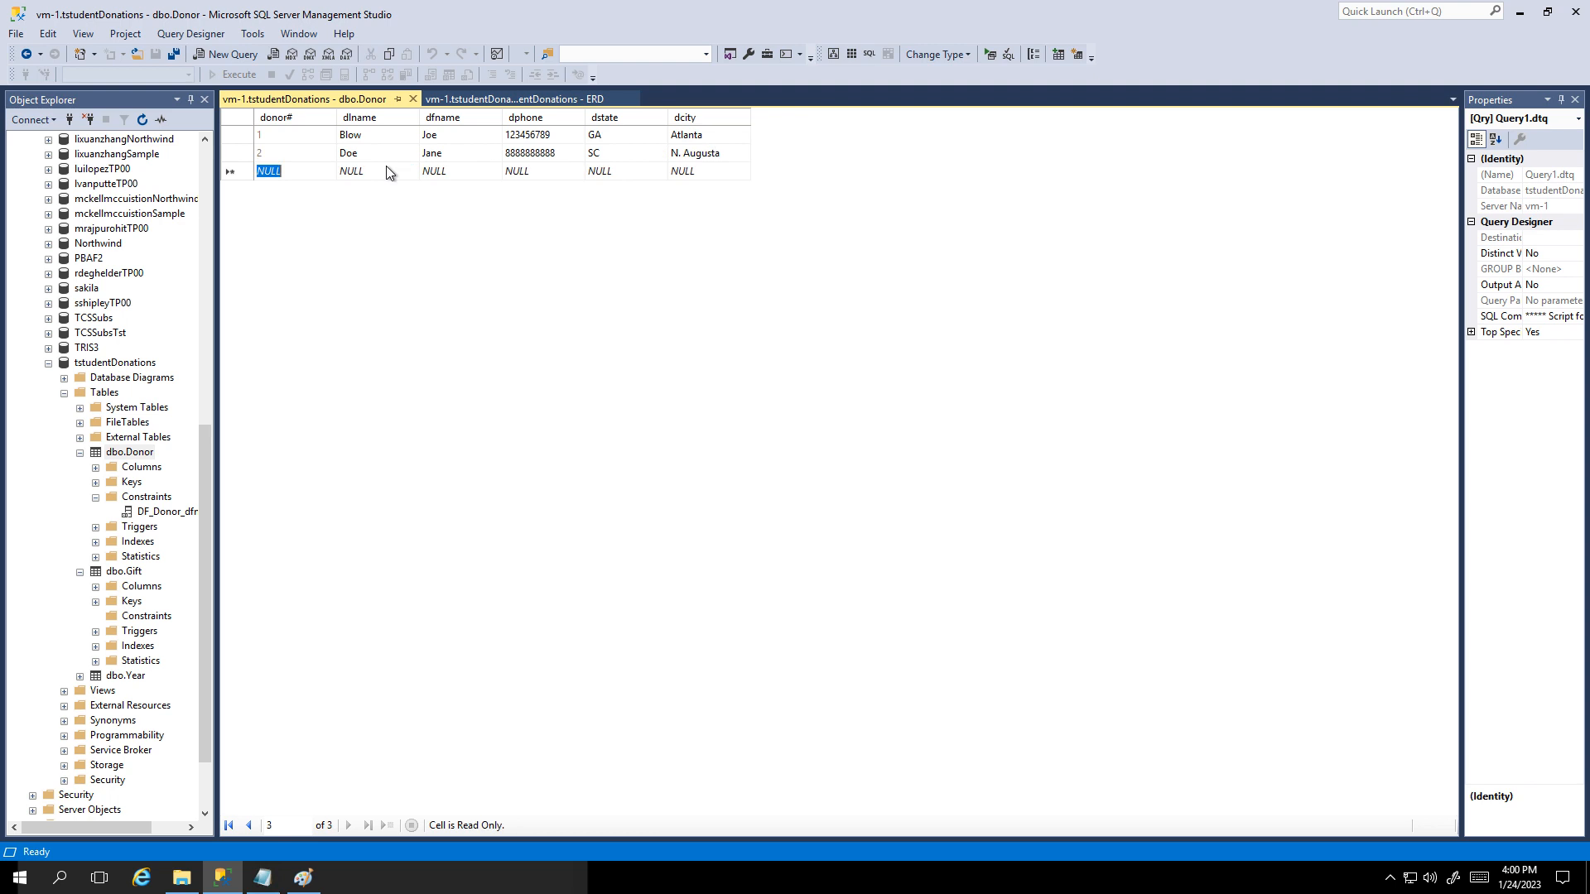
Step: Add a third donor with last name, phone, state GA and city Augusta, no first name
{"action": "key", "text": "Tab"}
{"action": "type", "text": "Sm"}
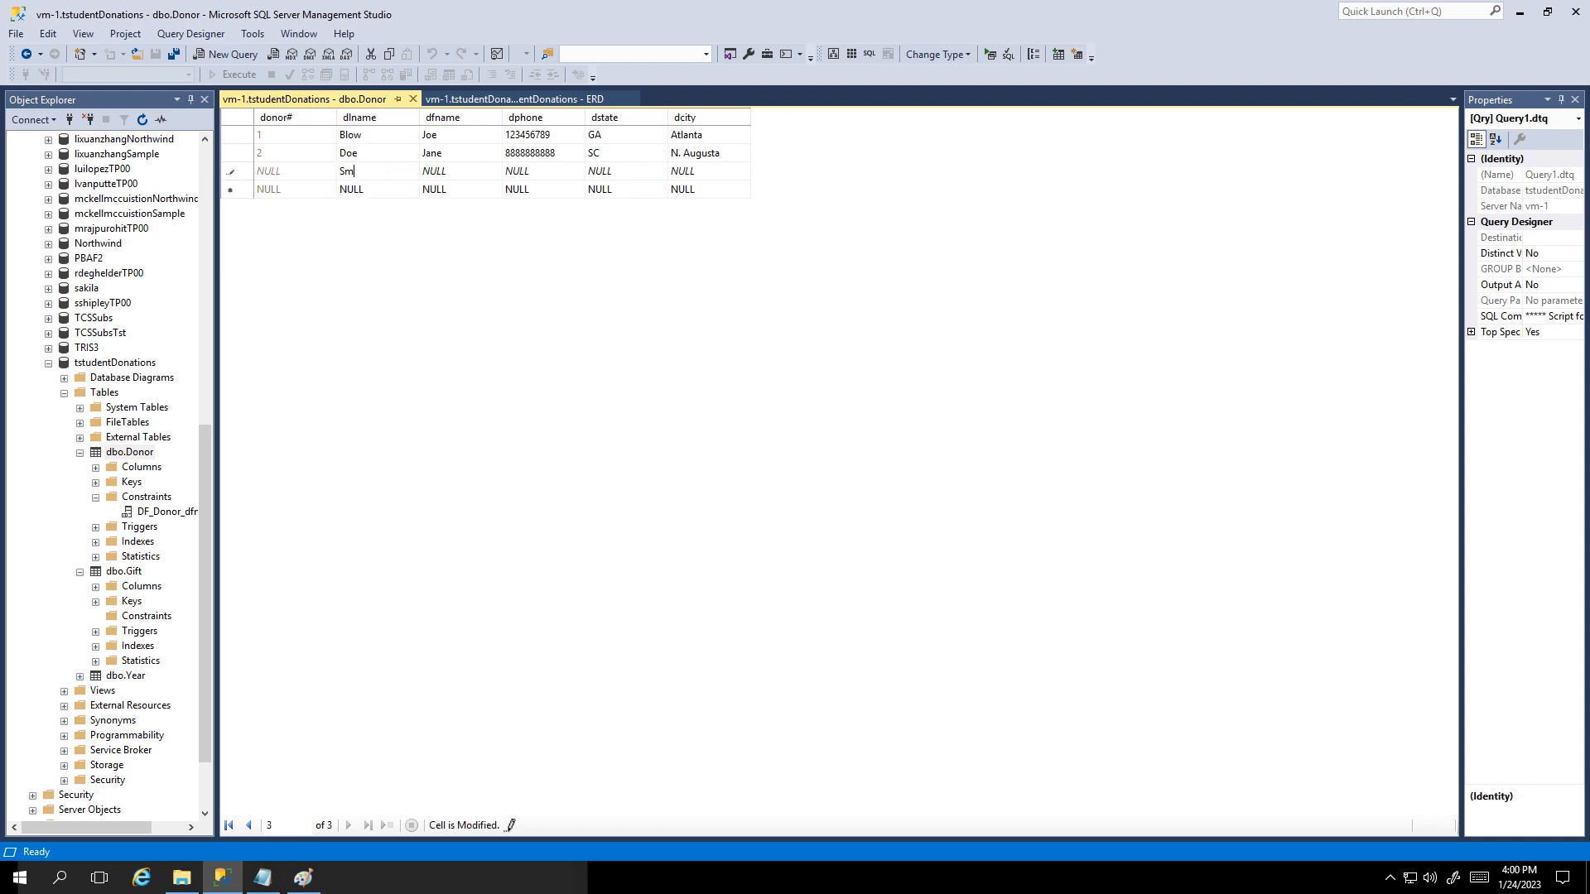
{"action": "key", "text": "Tab"}
{"action": "key", "text": "Tab"}
{"action": "key", "text": "Tab"}
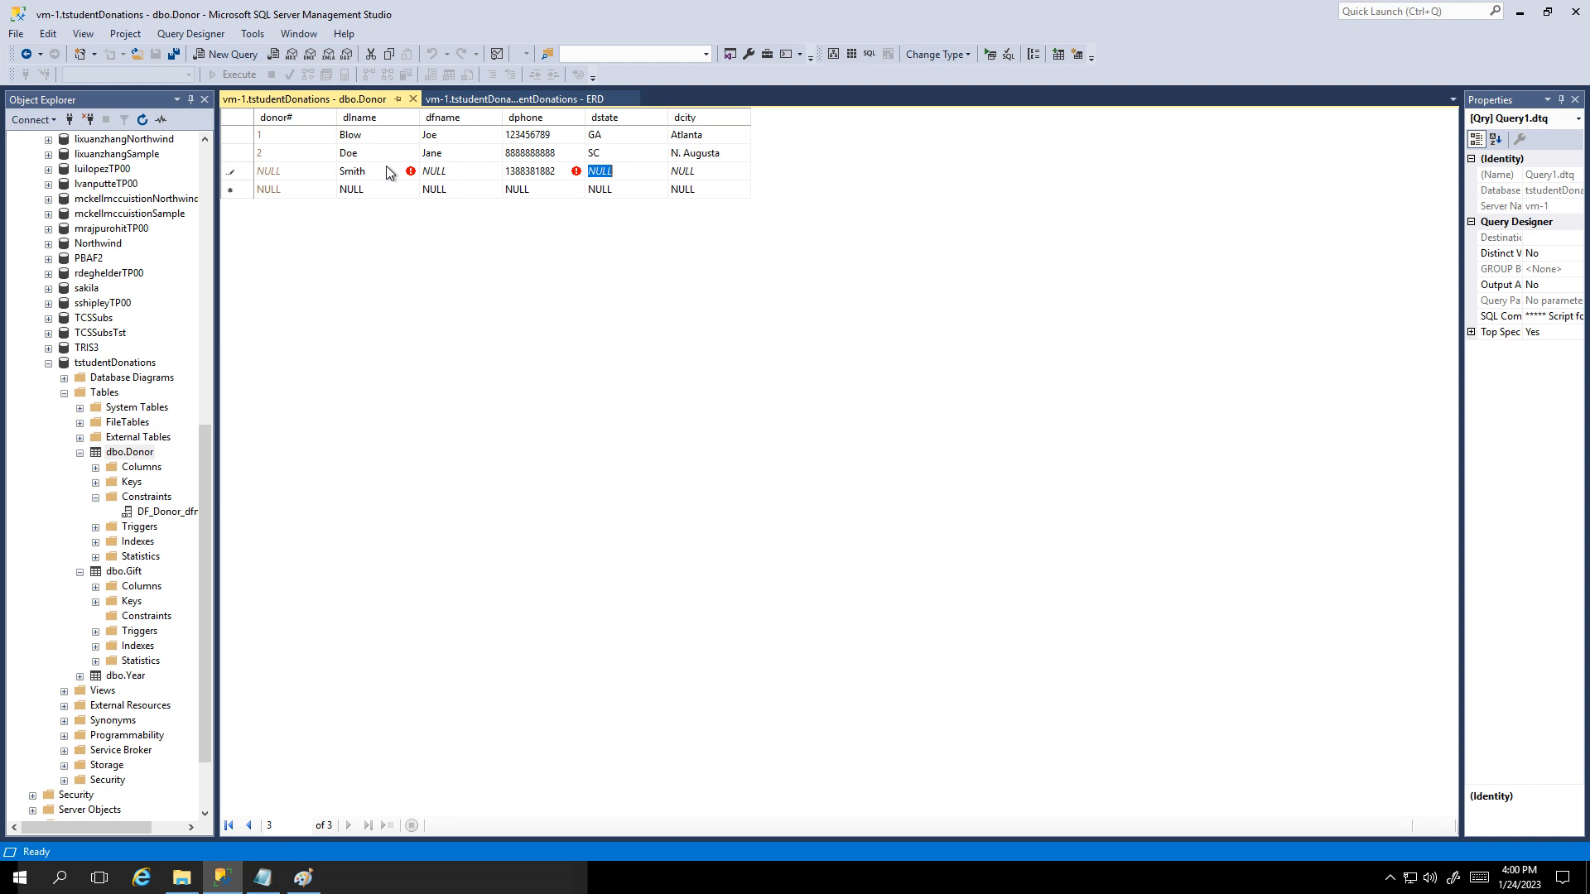
{"action": "type", "text": "GA"}
{"action": "key", "text": "Tab"}
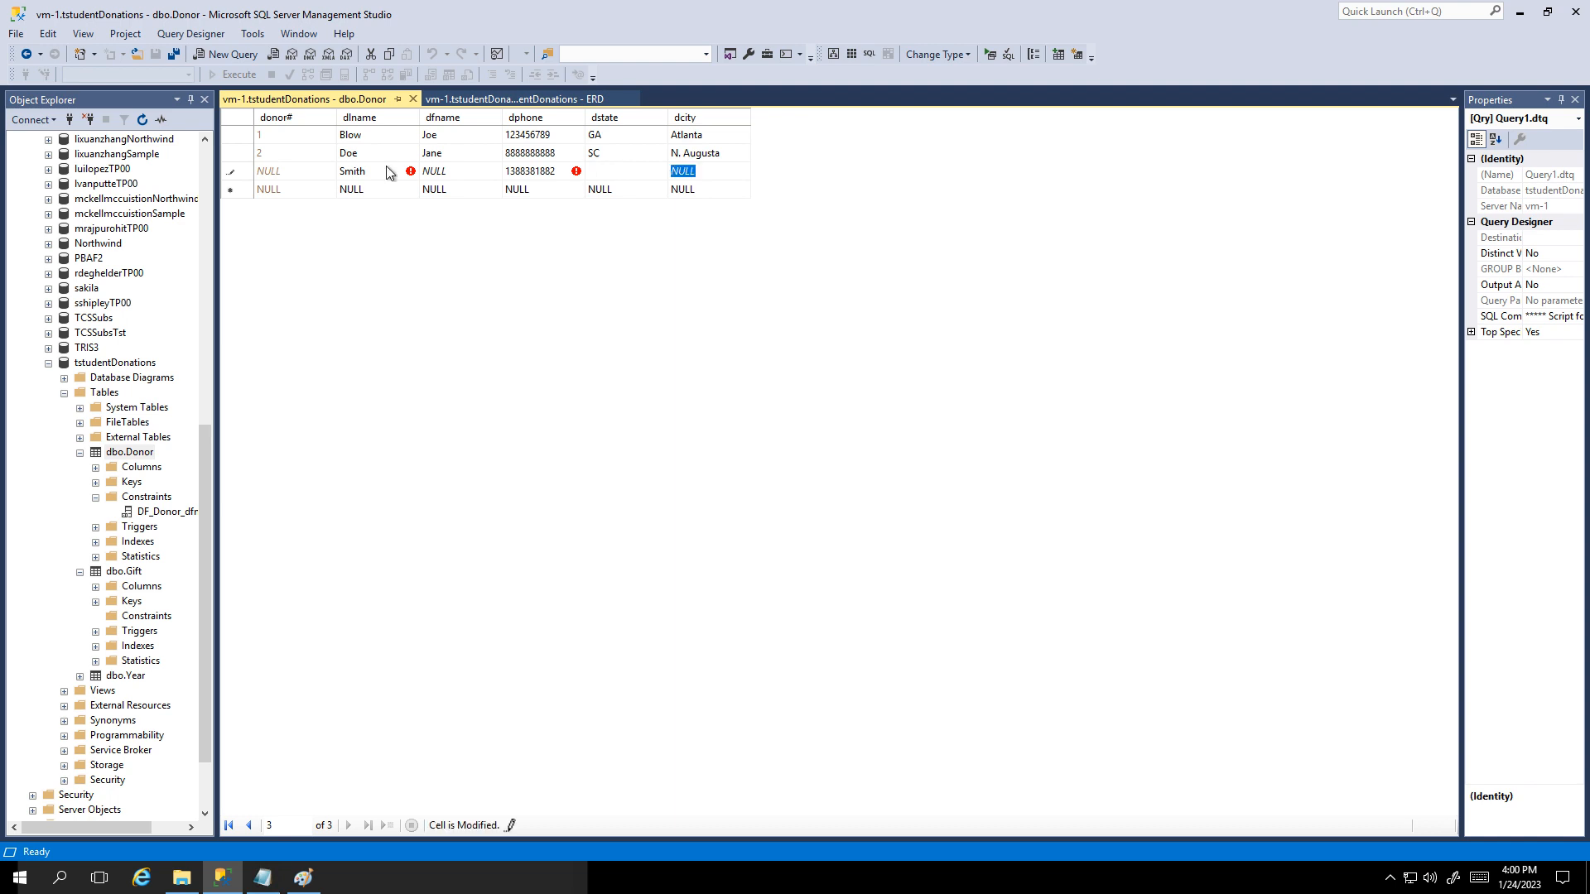
{"action": "type", "text": "Augusta"}
{"action": "key", "text": "Tab"}
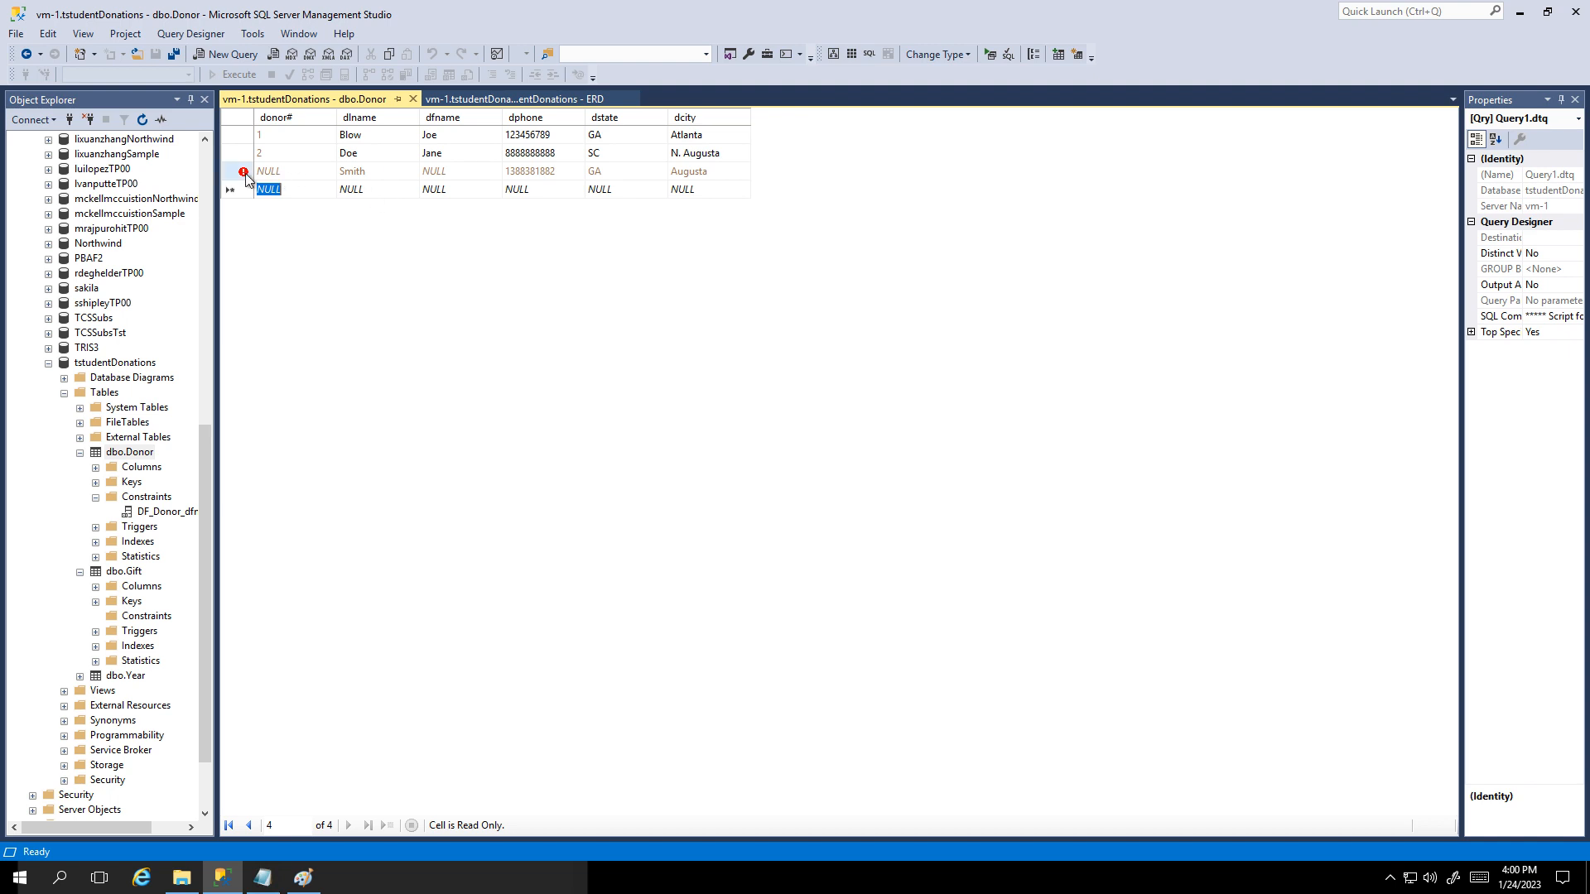
{"action": "mouse_move", "coordinate": [246, 180]}
Step: Close the Donor editor and run Select Top 1000 Rows on dbo.Donor
{"action": "left_click", "coordinate": [412, 99]}
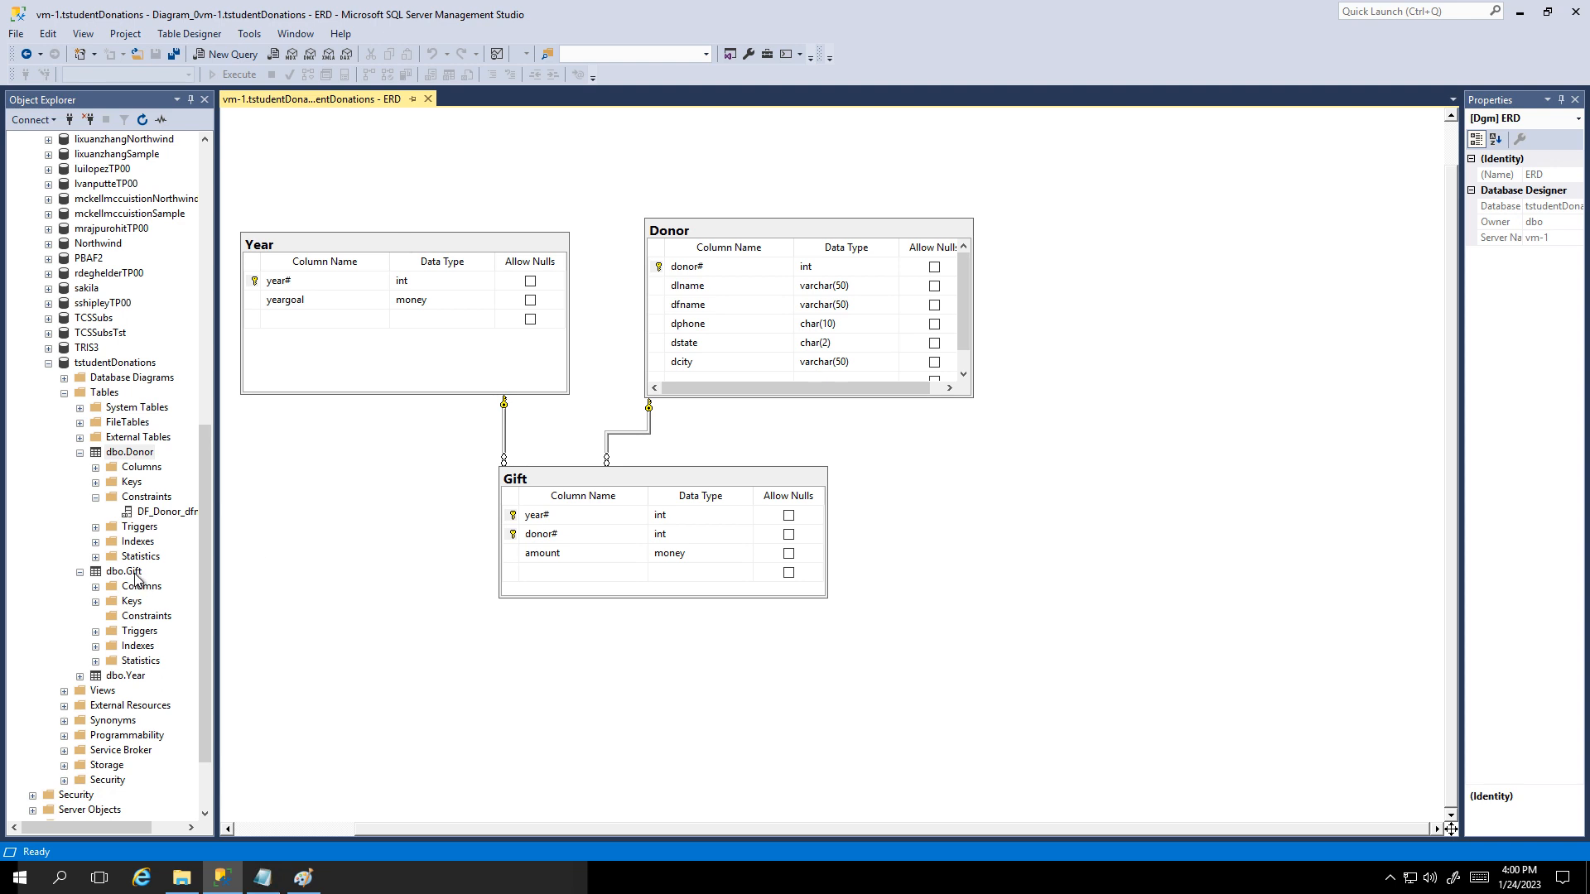
{"action": "right_click", "coordinate": [145, 456]}
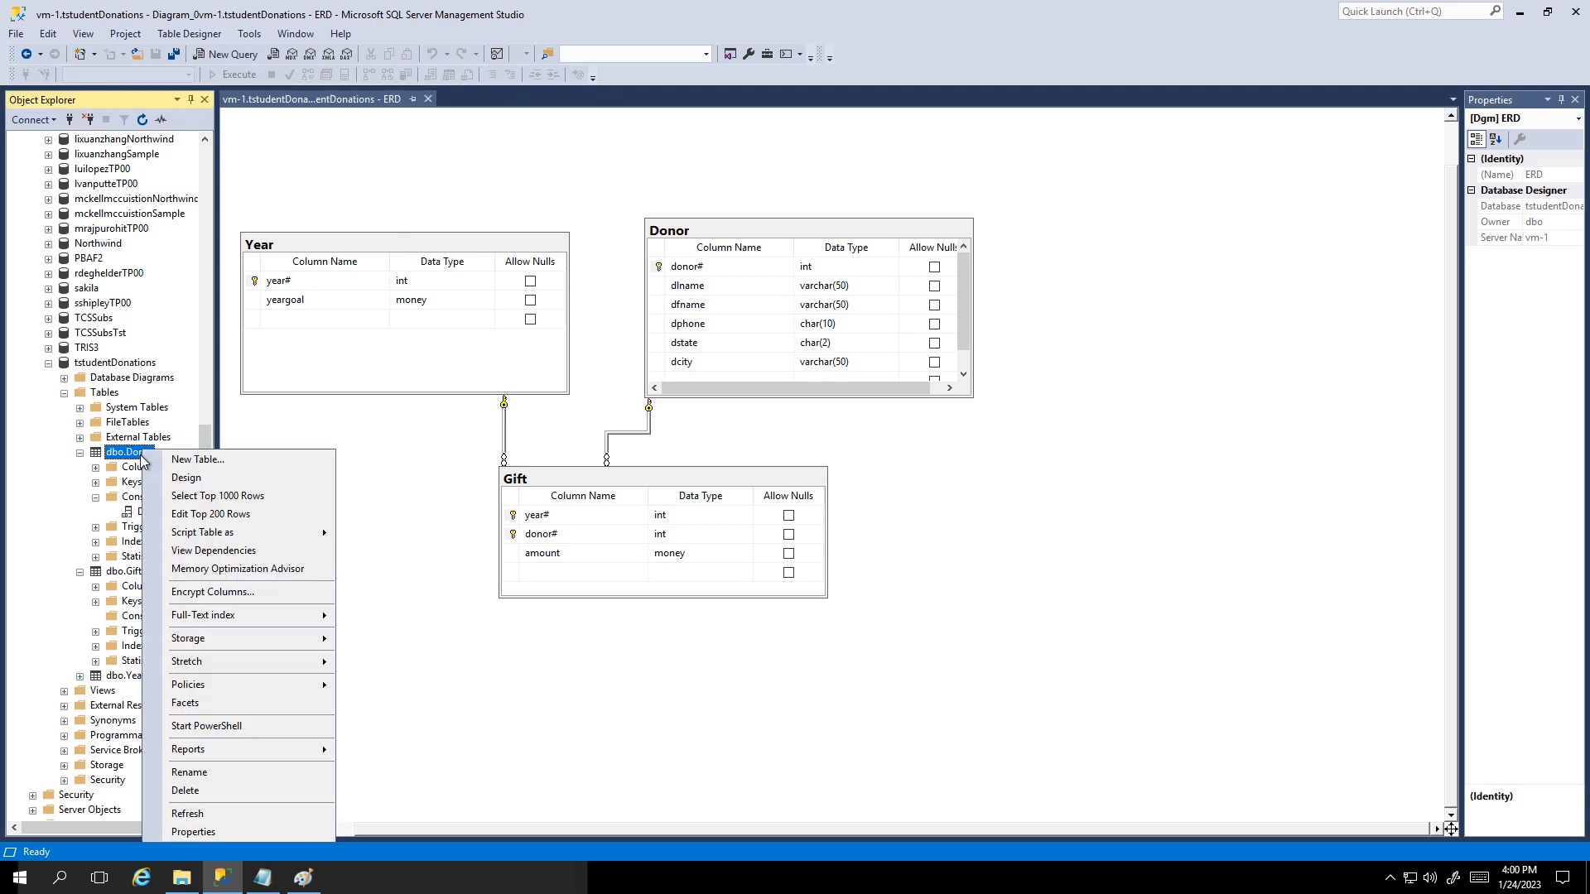
{"action": "left_click", "coordinate": [197, 497]}
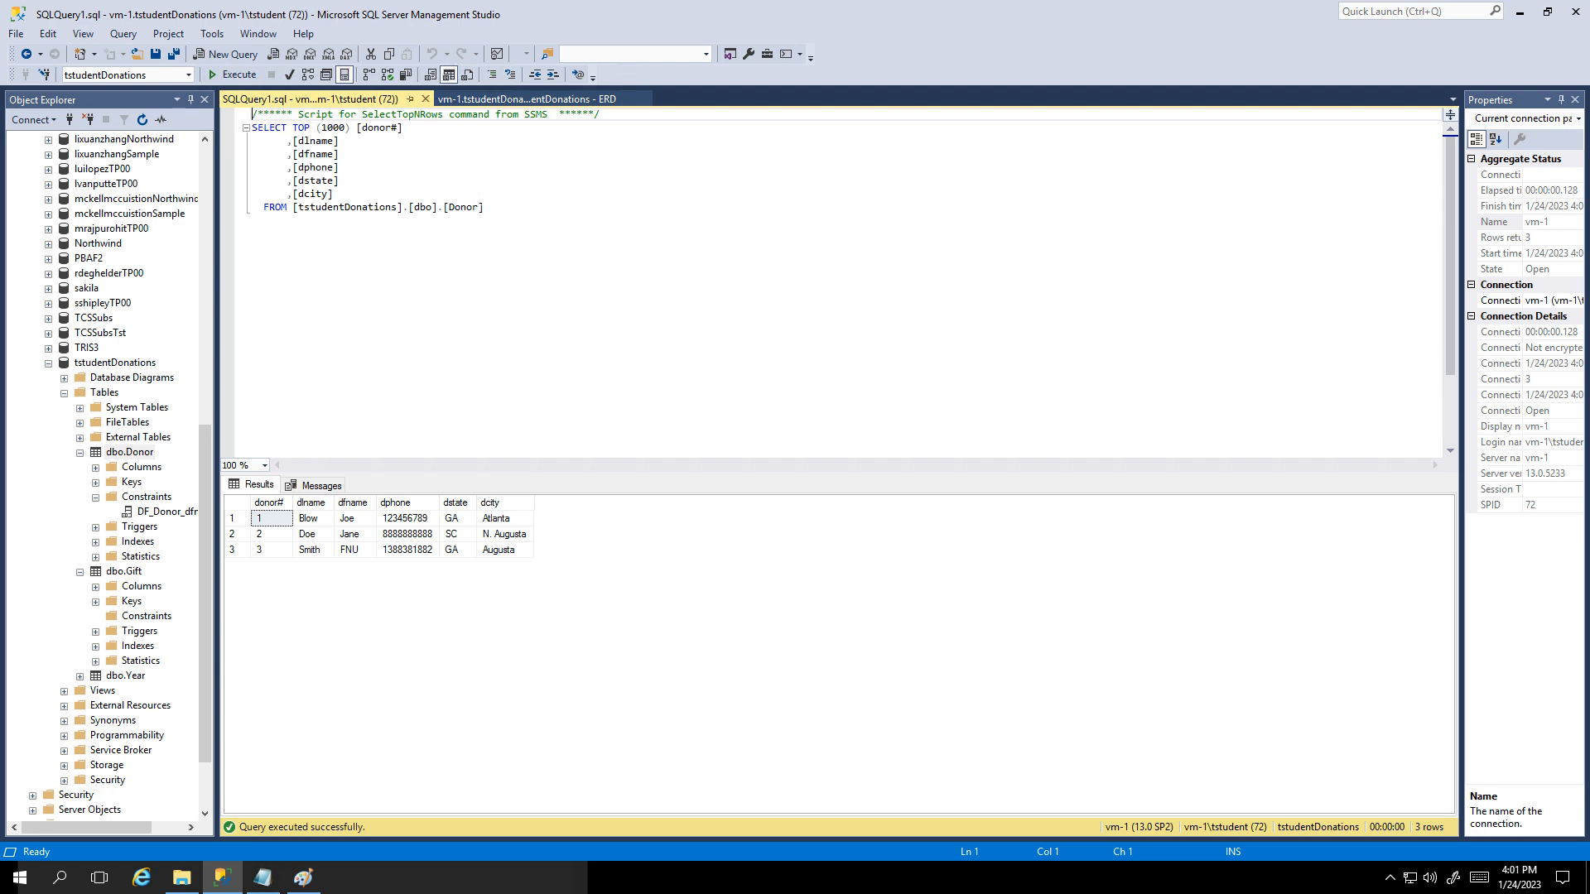
Step: Open the Gift table's rows for editing and add the 1999 gift from donor 1 for 500
{"action": "left_click", "coordinate": [424, 99]}
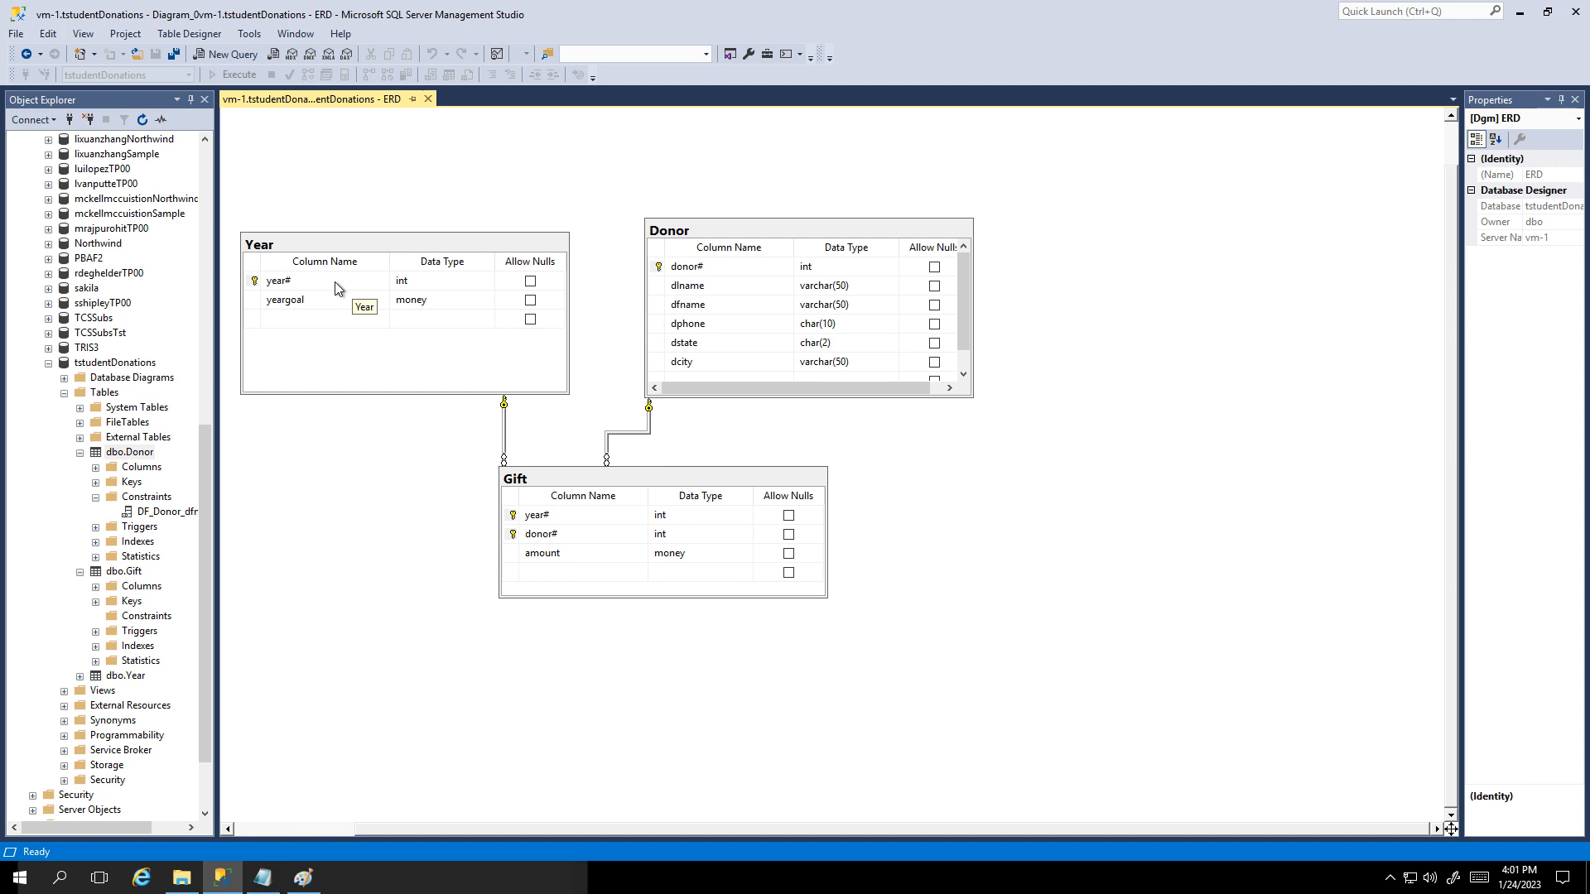
{"action": "right_click", "coordinate": [133, 573]}
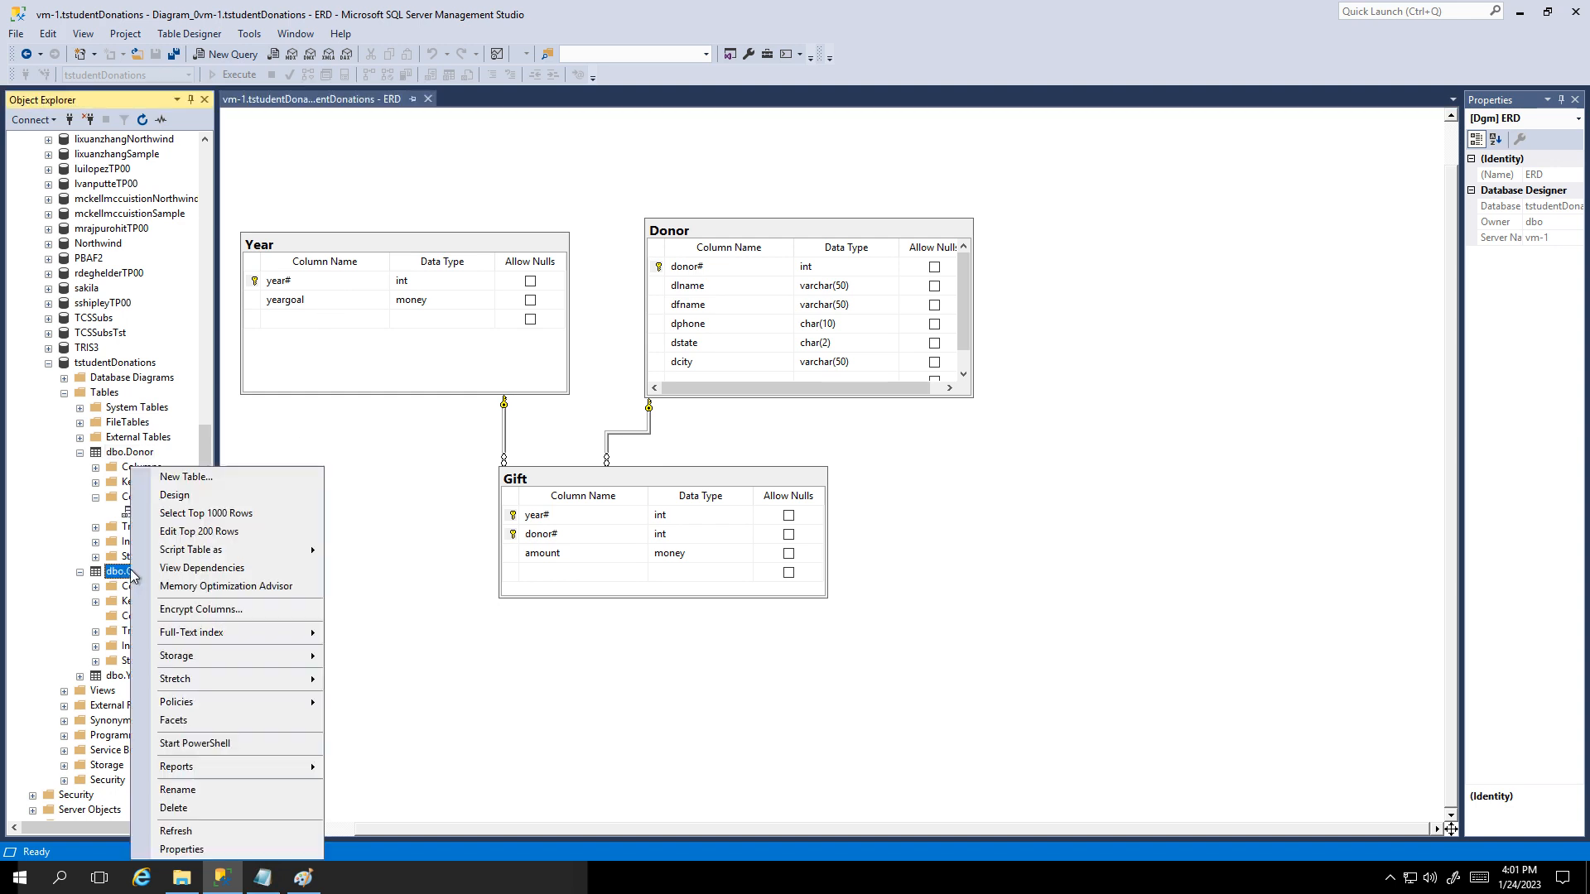
{"action": "left_click", "coordinate": [193, 535]}
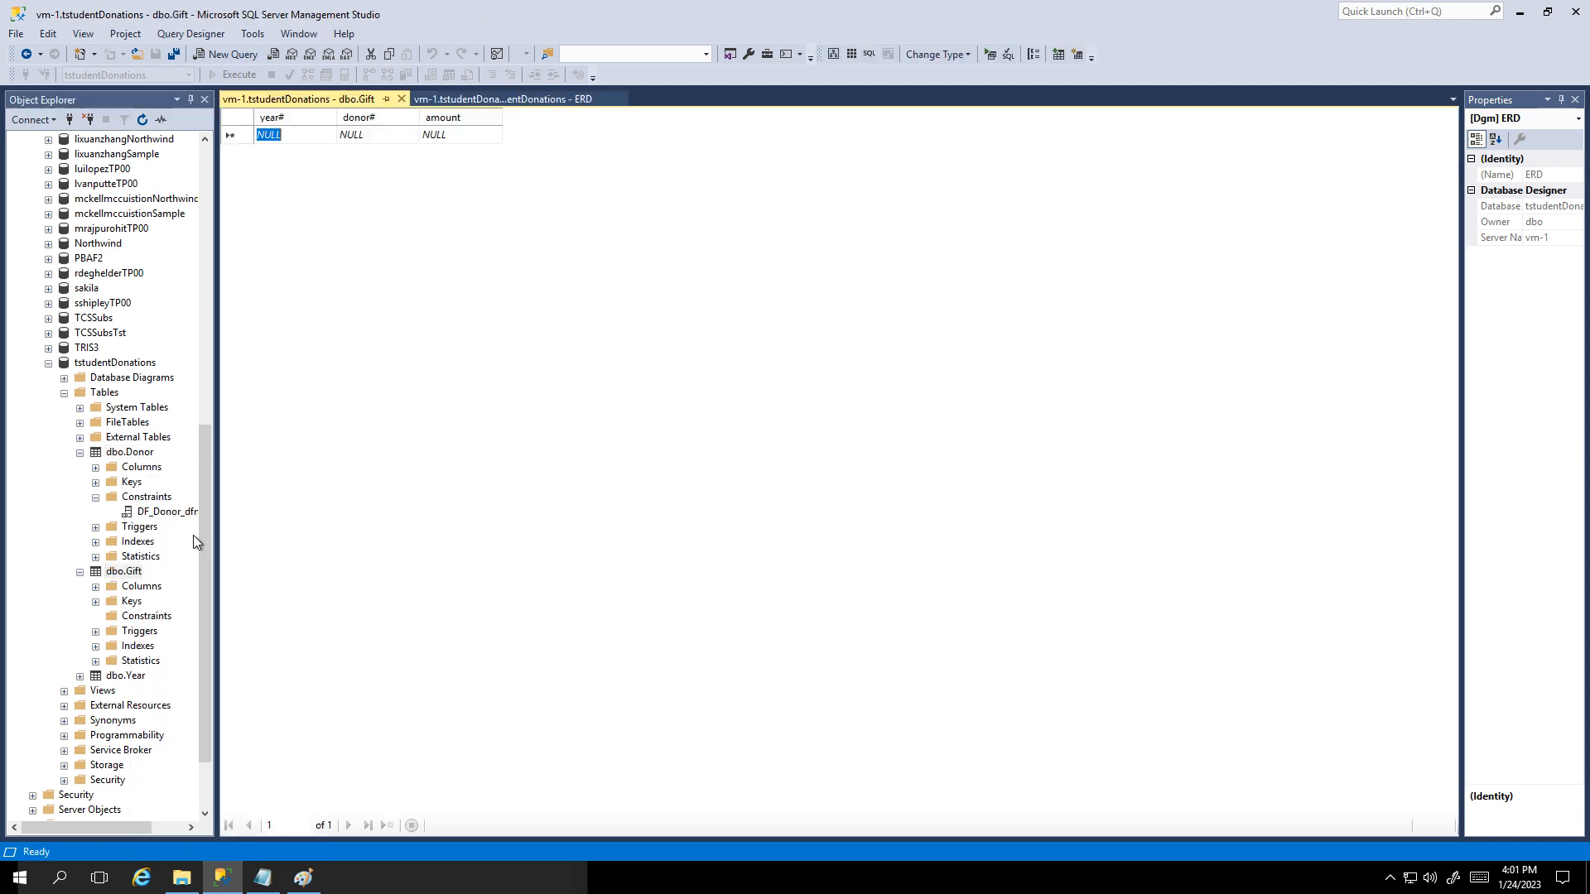
{"action": "type", "text": "1999"}
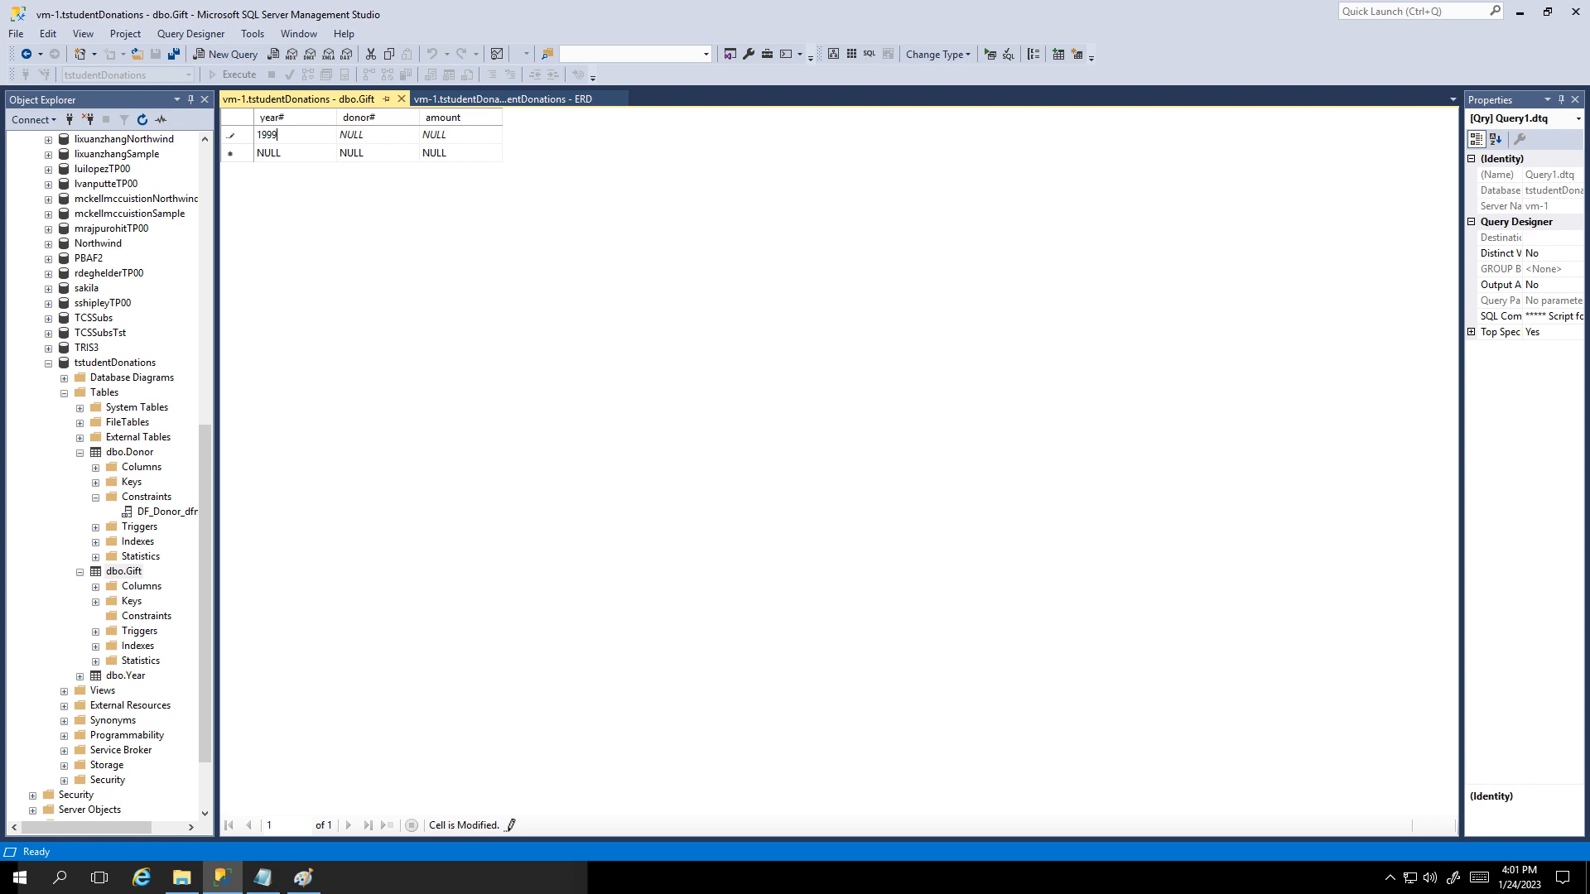
{"action": "key", "text": "Tab"}
{"action": "type", "text": "1"}
{"action": "key", "text": "Tab"}
{"action": "type", "text": "500"}
{"action": "key", "text": "Tab"}
Step: Add the Gift row for year 2000, donor 1, amount 5000
{"action": "type", "text": "200"}
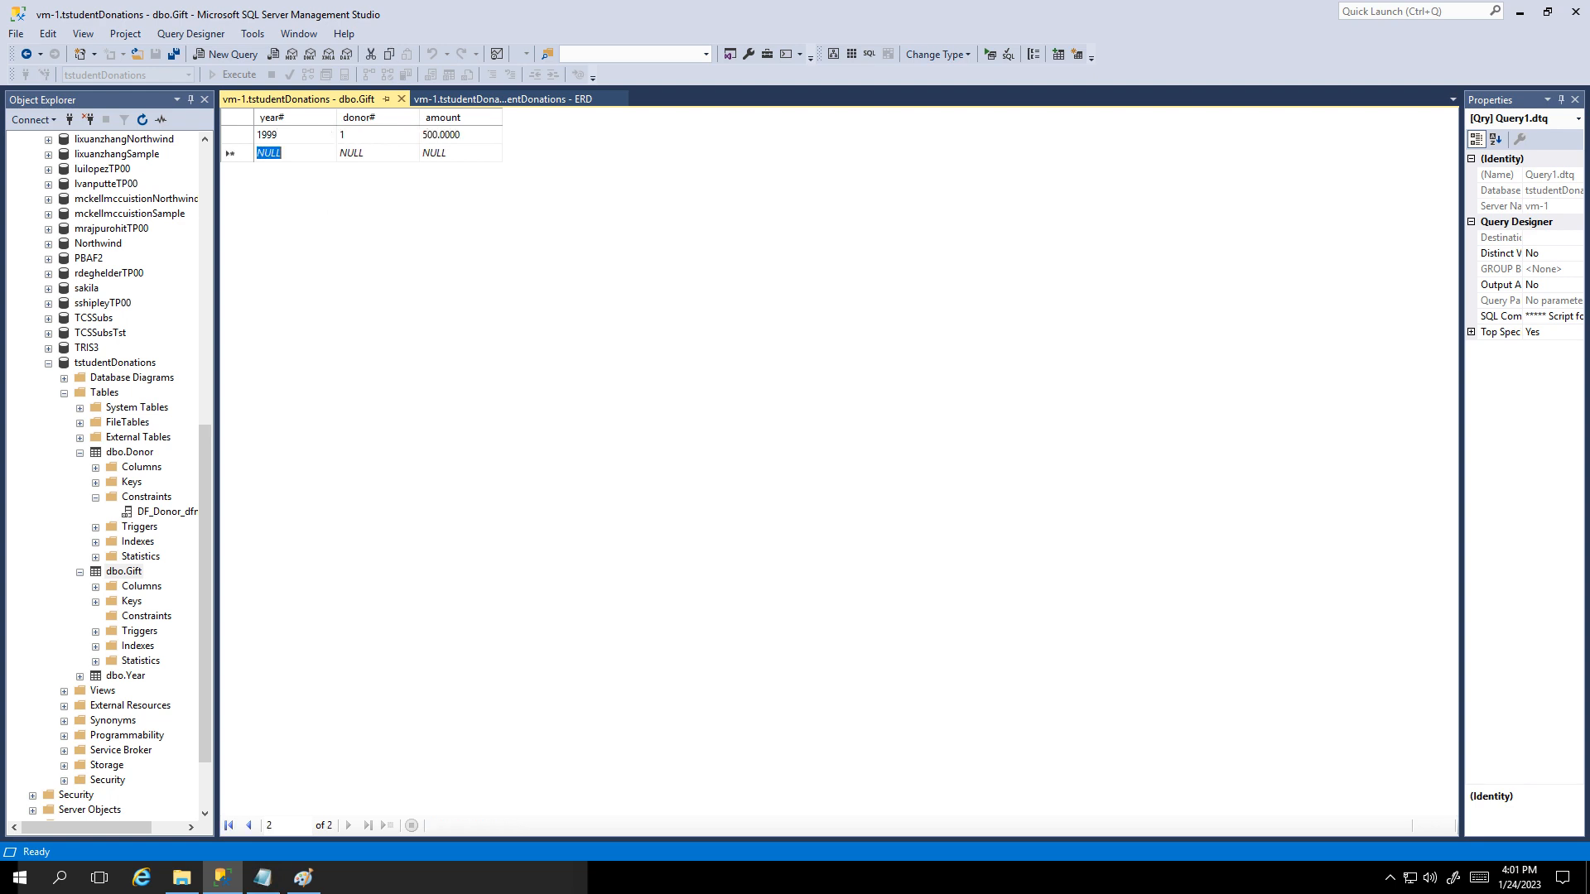
{"action": "type", "text": "0"}
{"action": "key", "text": "Tab"}
{"action": "type", "text": "1"}
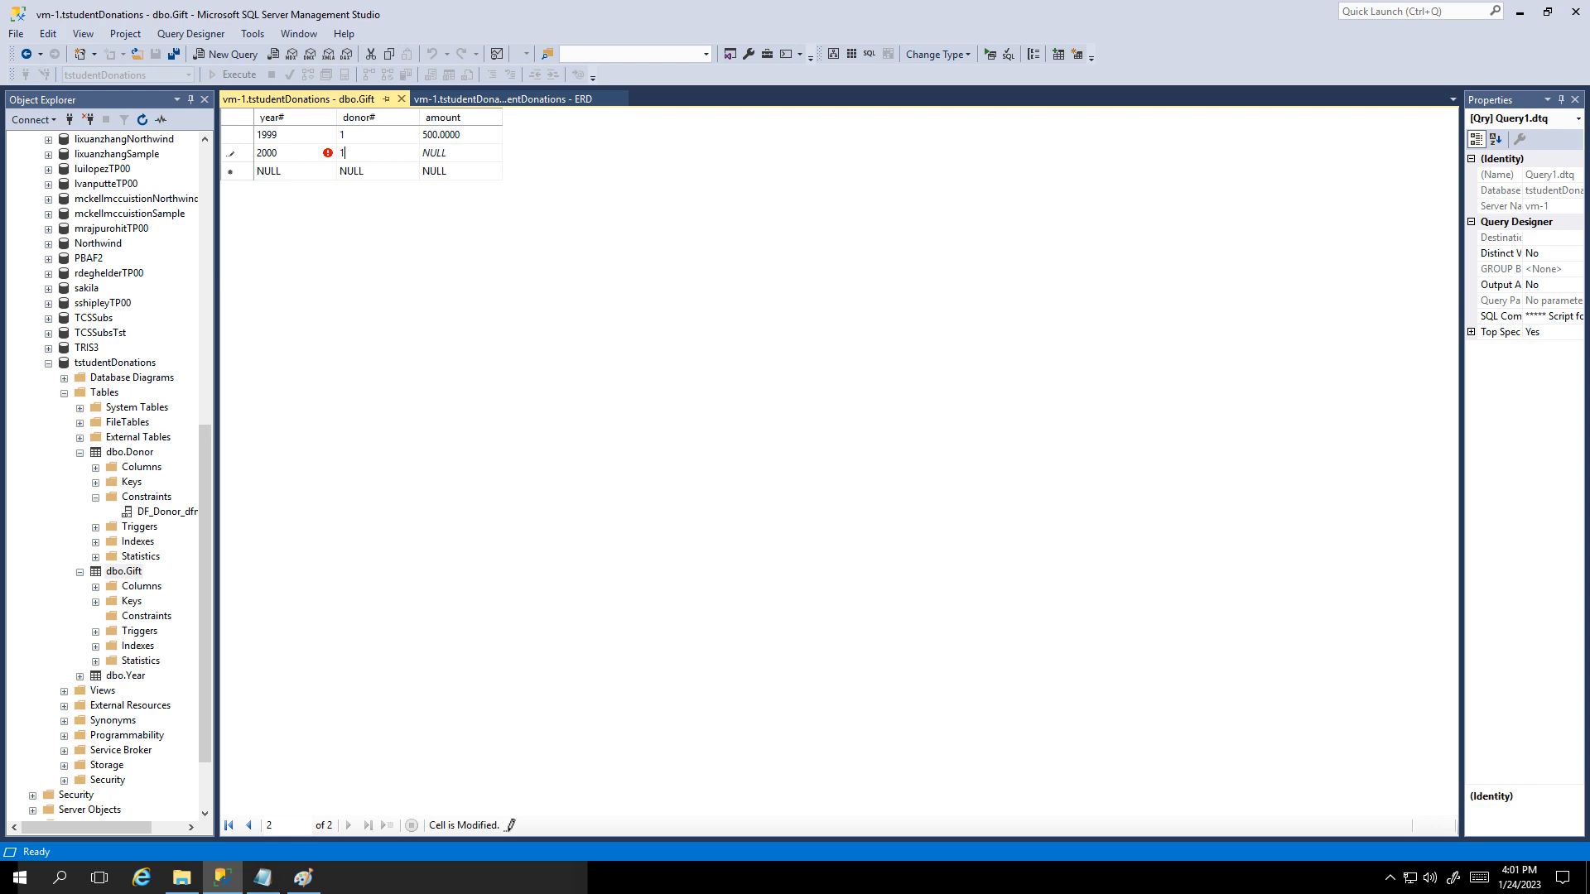
{"action": "key", "text": "Tab"}
{"action": "type", "text": "5000"}
{"action": "key", "text": "Tab"}
Step: Try a 2001 gift from donor 1 for 500, which raises the FK_Gift_Year error
{"action": "type", "text": "2001"}
{"action": "key", "text": "Tab"}
{"action": "key", "text": "BackSpace"}
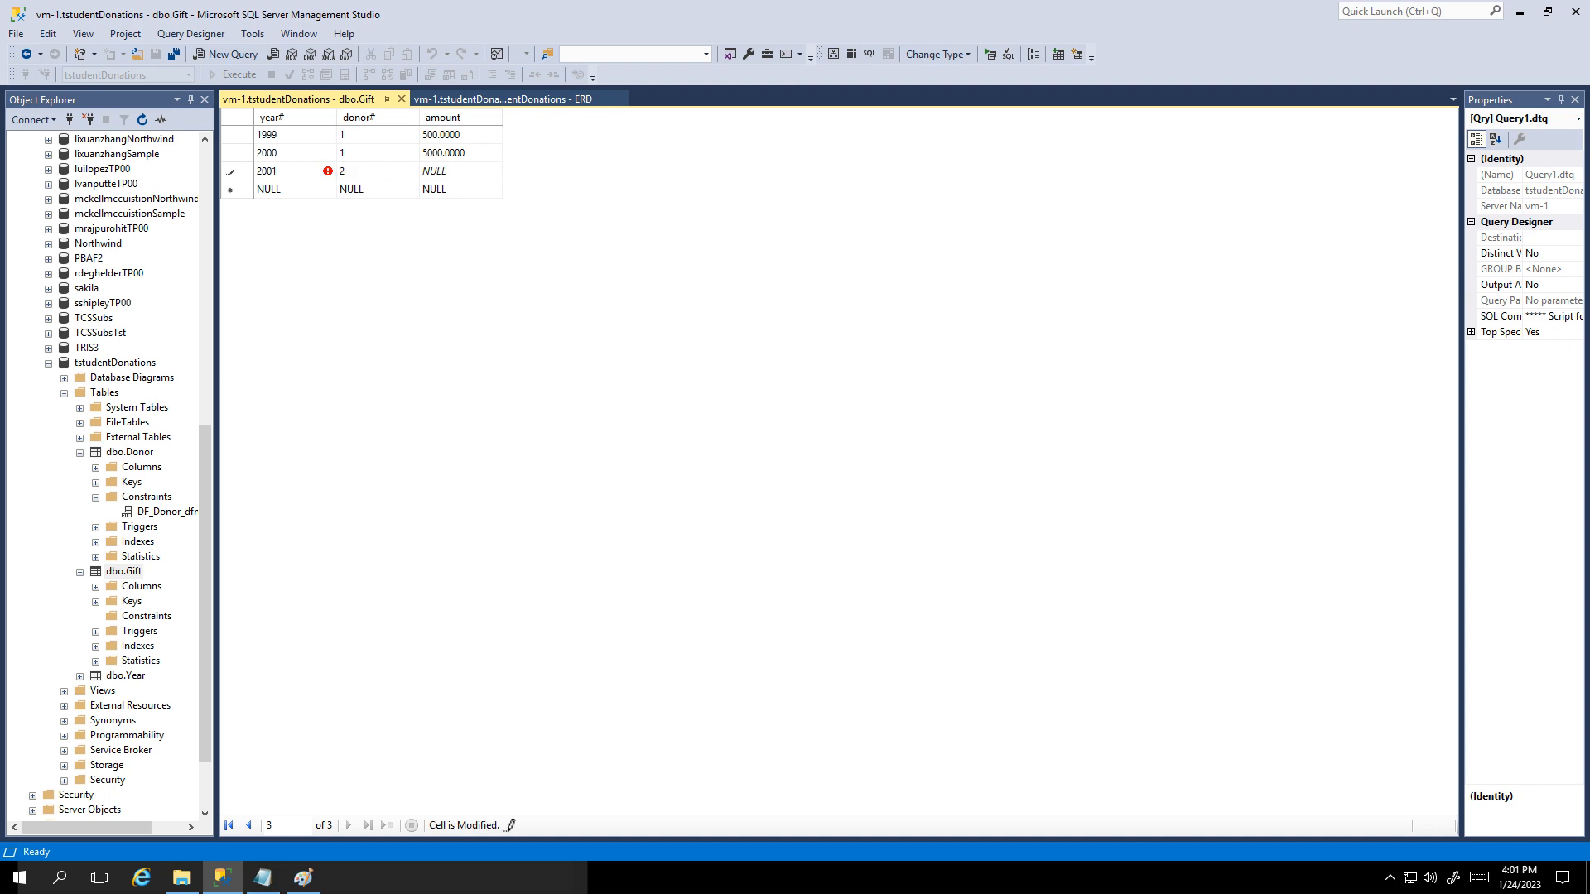
{"action": "type", "text": "1"}
{"action": "key", "text": "Tab"}
{"action": "type", "text": "500"}
{"action": "key", "text": "Return"}
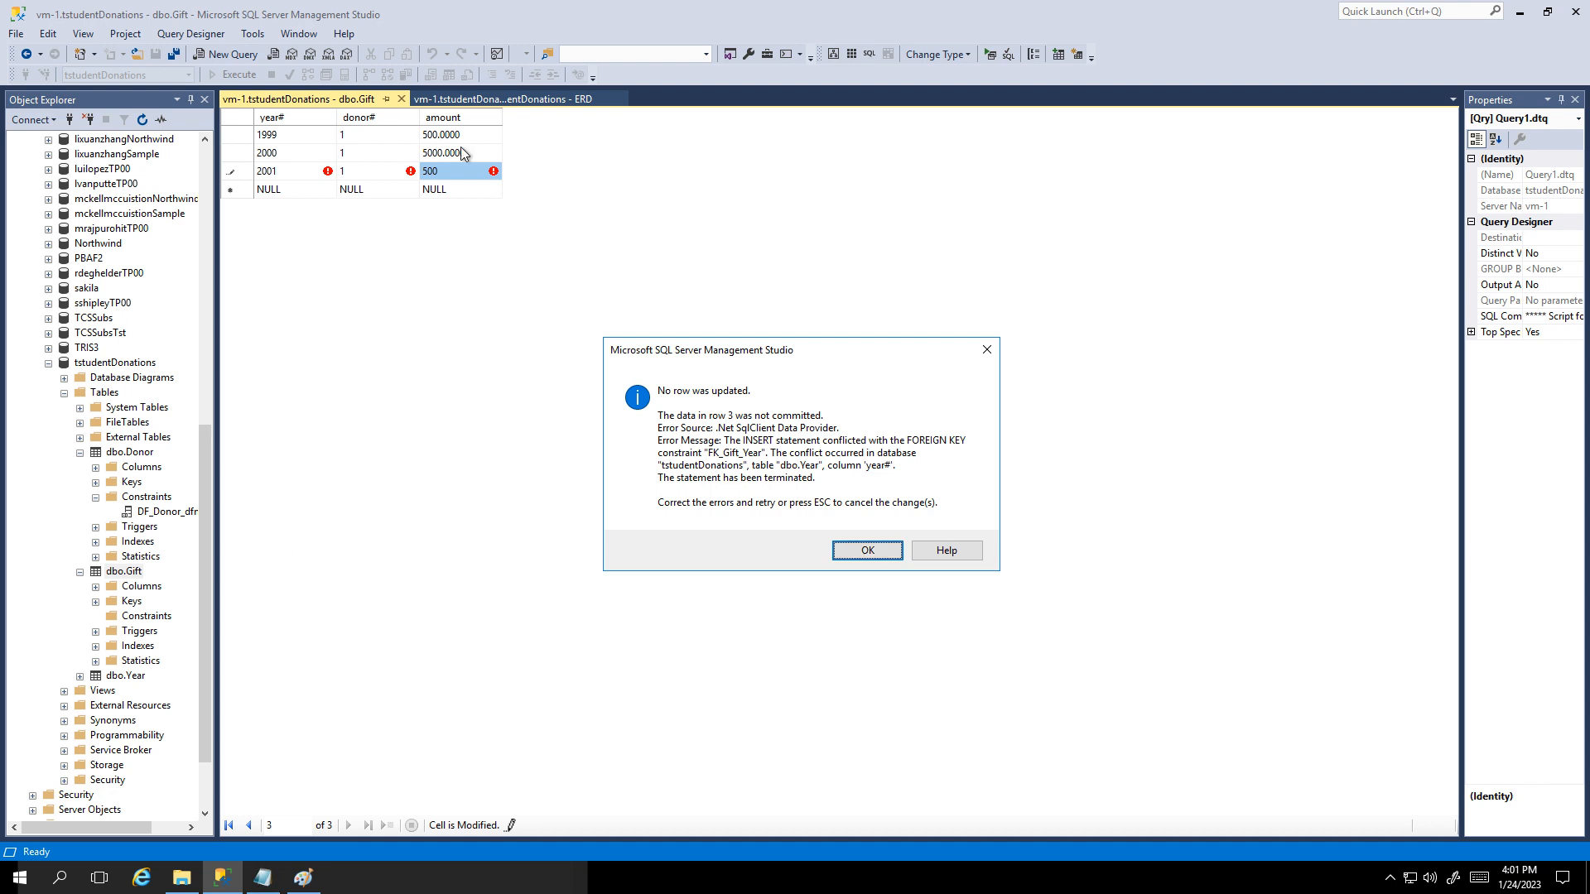
Step: Dismiss the FK_Gift_Year error, discard the rejected 2001 row, and view the diagram
{"action": "left_click", "coordinate": [468, 100]}
{"action": "left_click", "coordinate": [897, 552]}
{"action": "key", "text": "Escape"}
{"action": "key", "text": "Escape"}
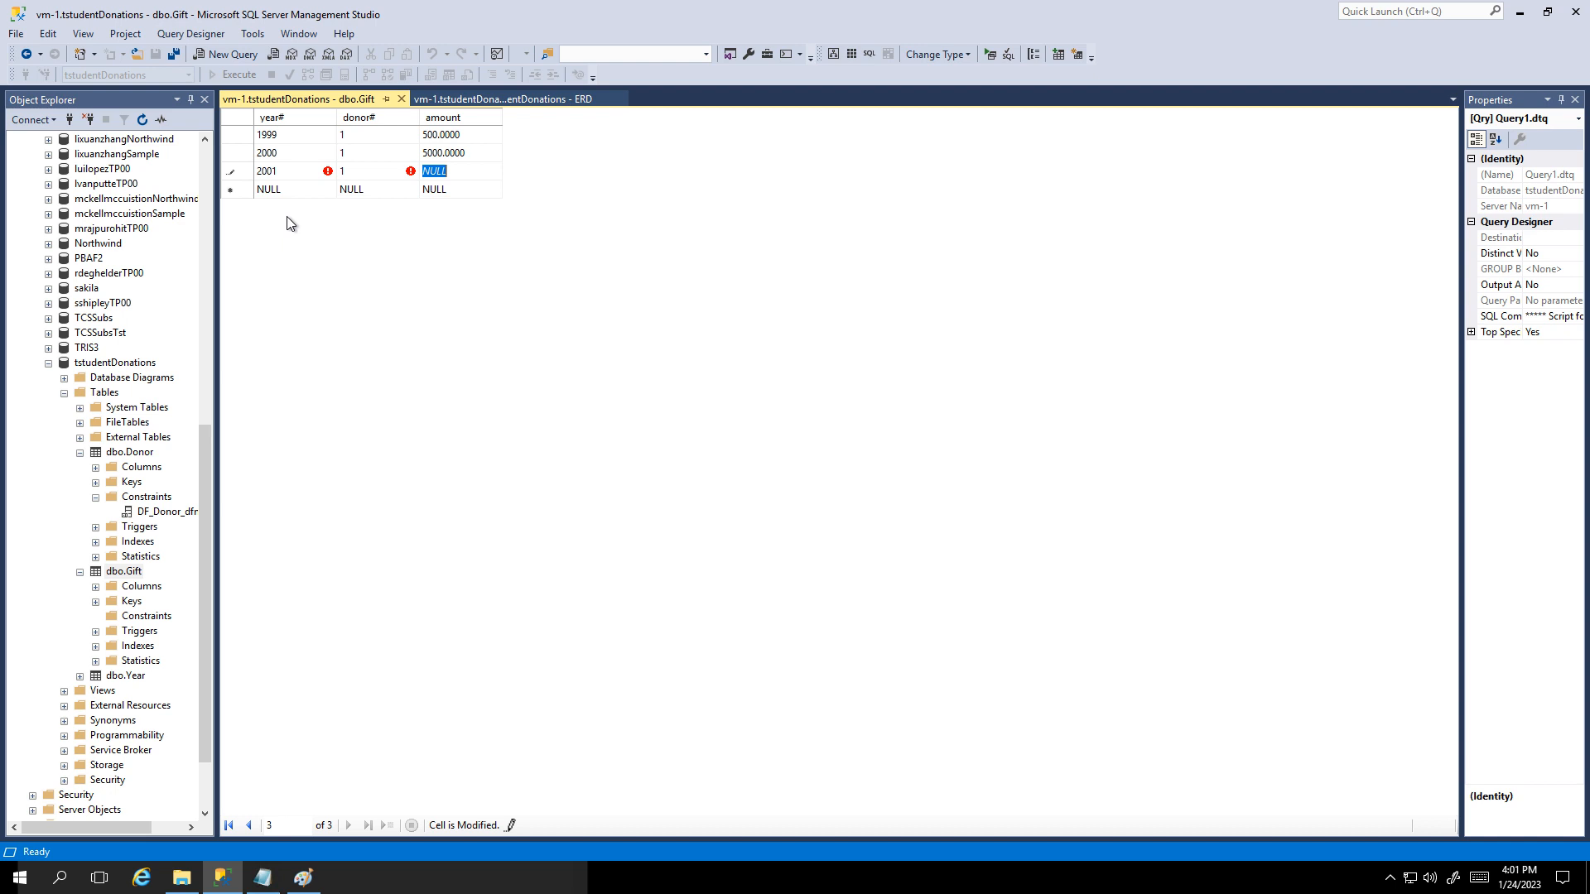
{"action": "left_click", "coordinate": [454, 99]}
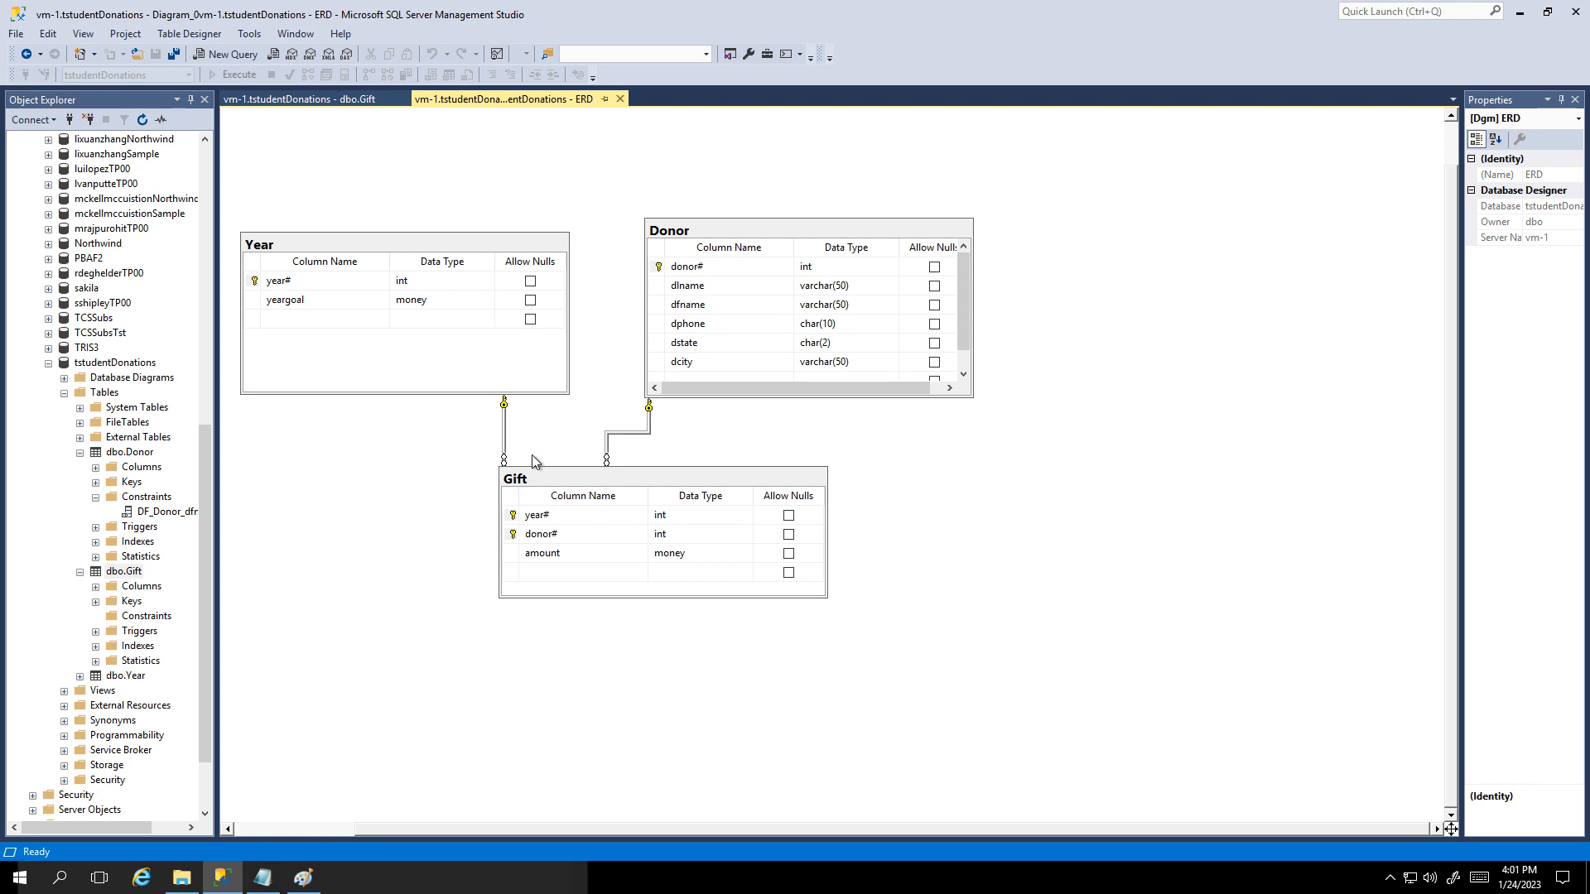
Step: Attempt a duplicate 1999 gift for donor 1, then dismiss the primary-key error and discard it
{"action": "left_click", "coordinate": [343, 100]}
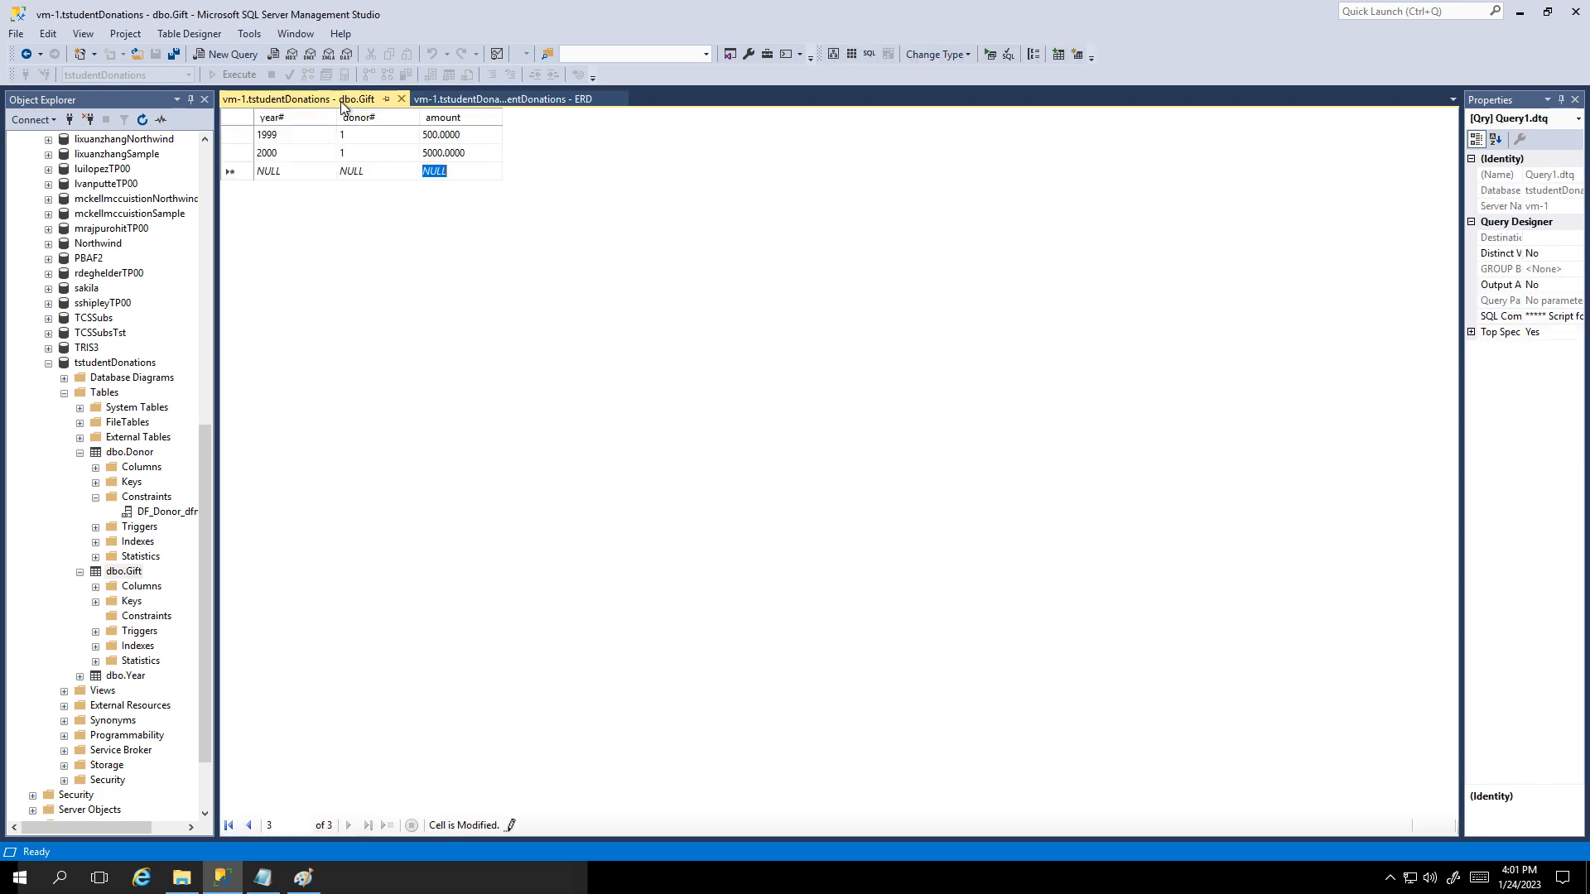
{"action": "left_click", "coordinate": [279, 172]}
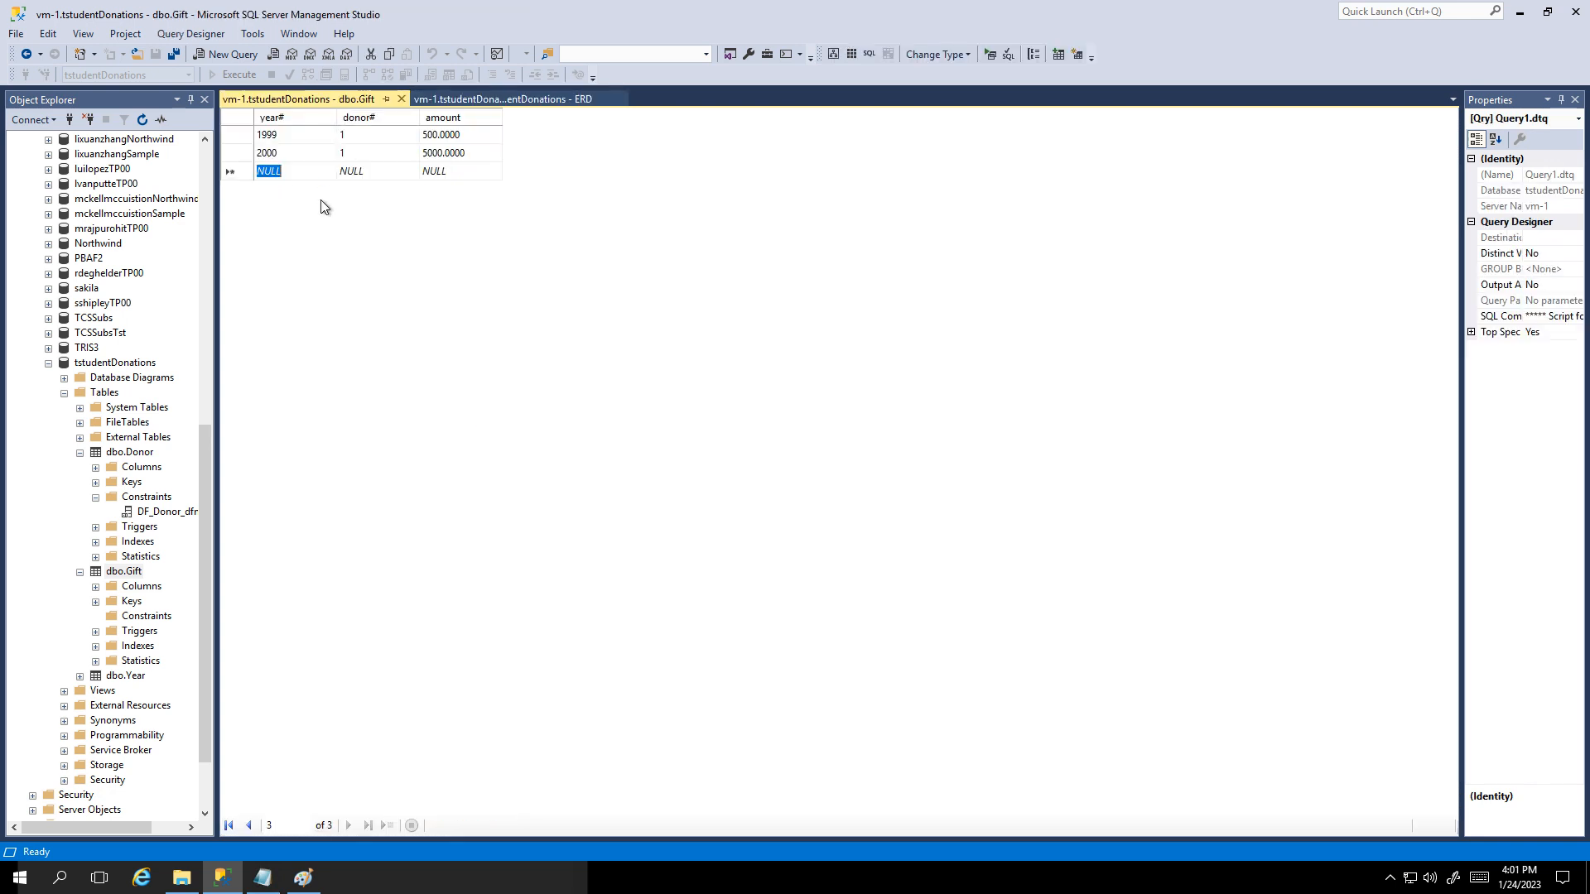
{"action": "type", "text": "199"}
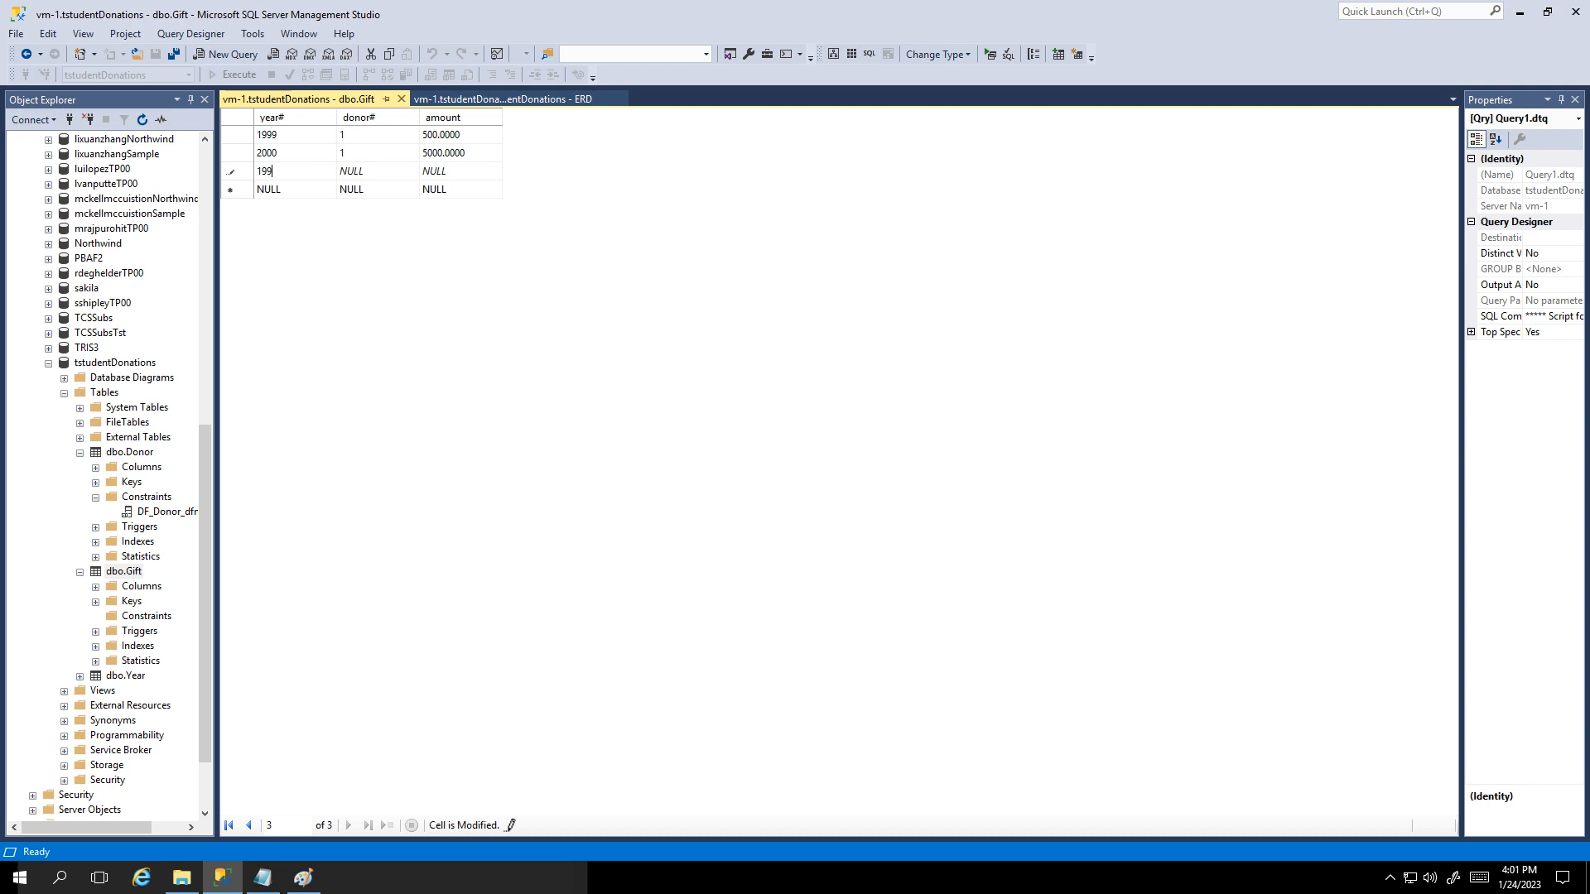
{"action": "type", "text": "9"}
{"action": "key", "text": "Tab"}
{"action": "type", "text": "1"}
{"action": "key", "text": "Tab"}
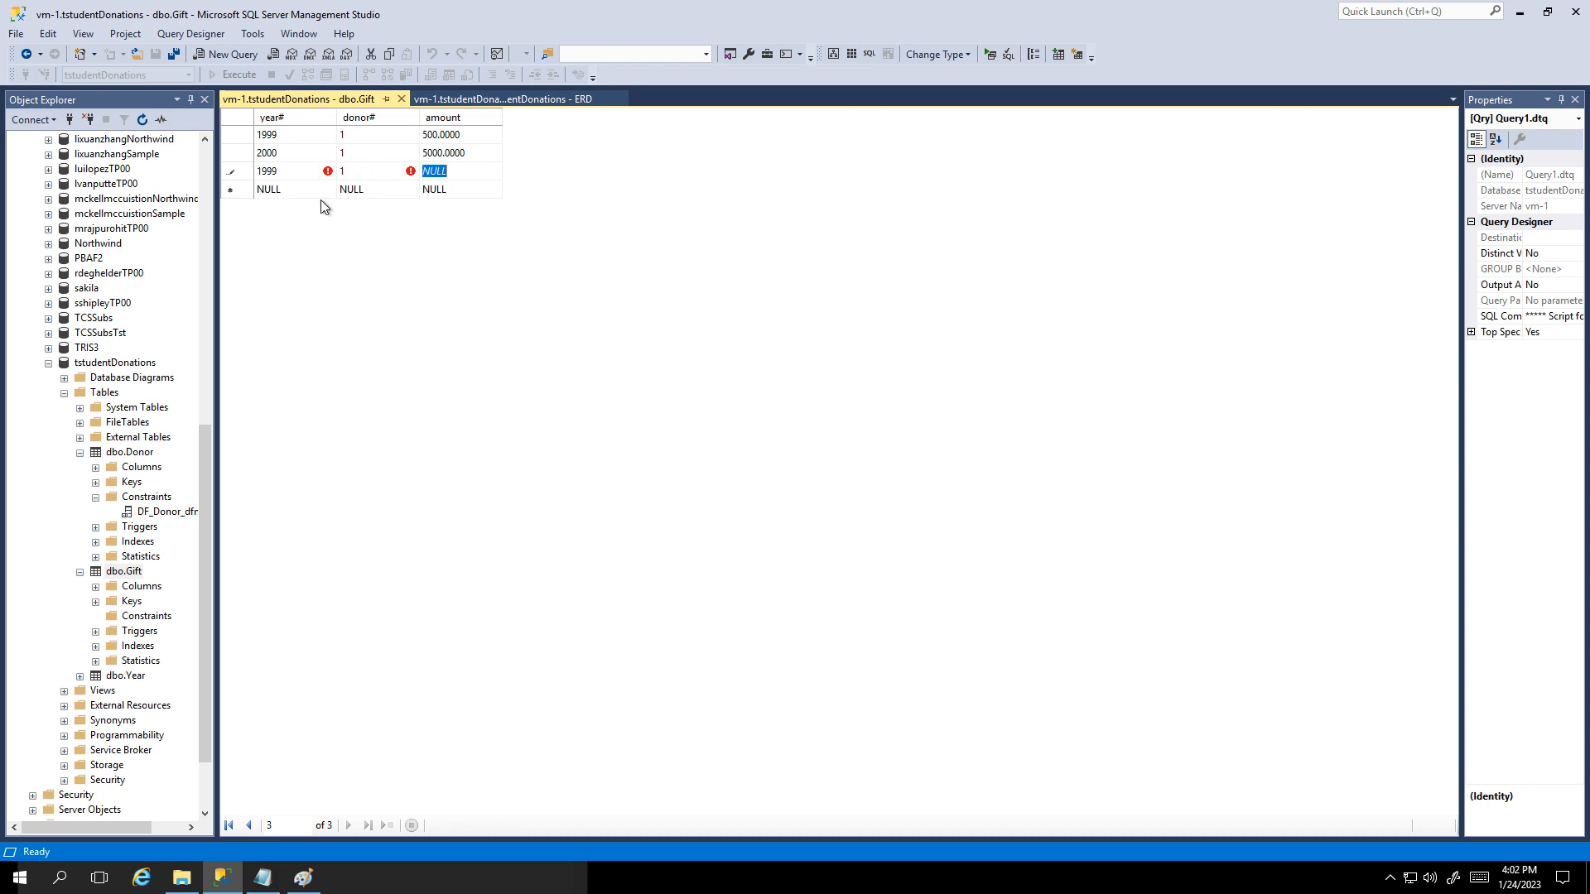
{"action": "type", "text": "400"}
{"action": "key", "text": "Return"}
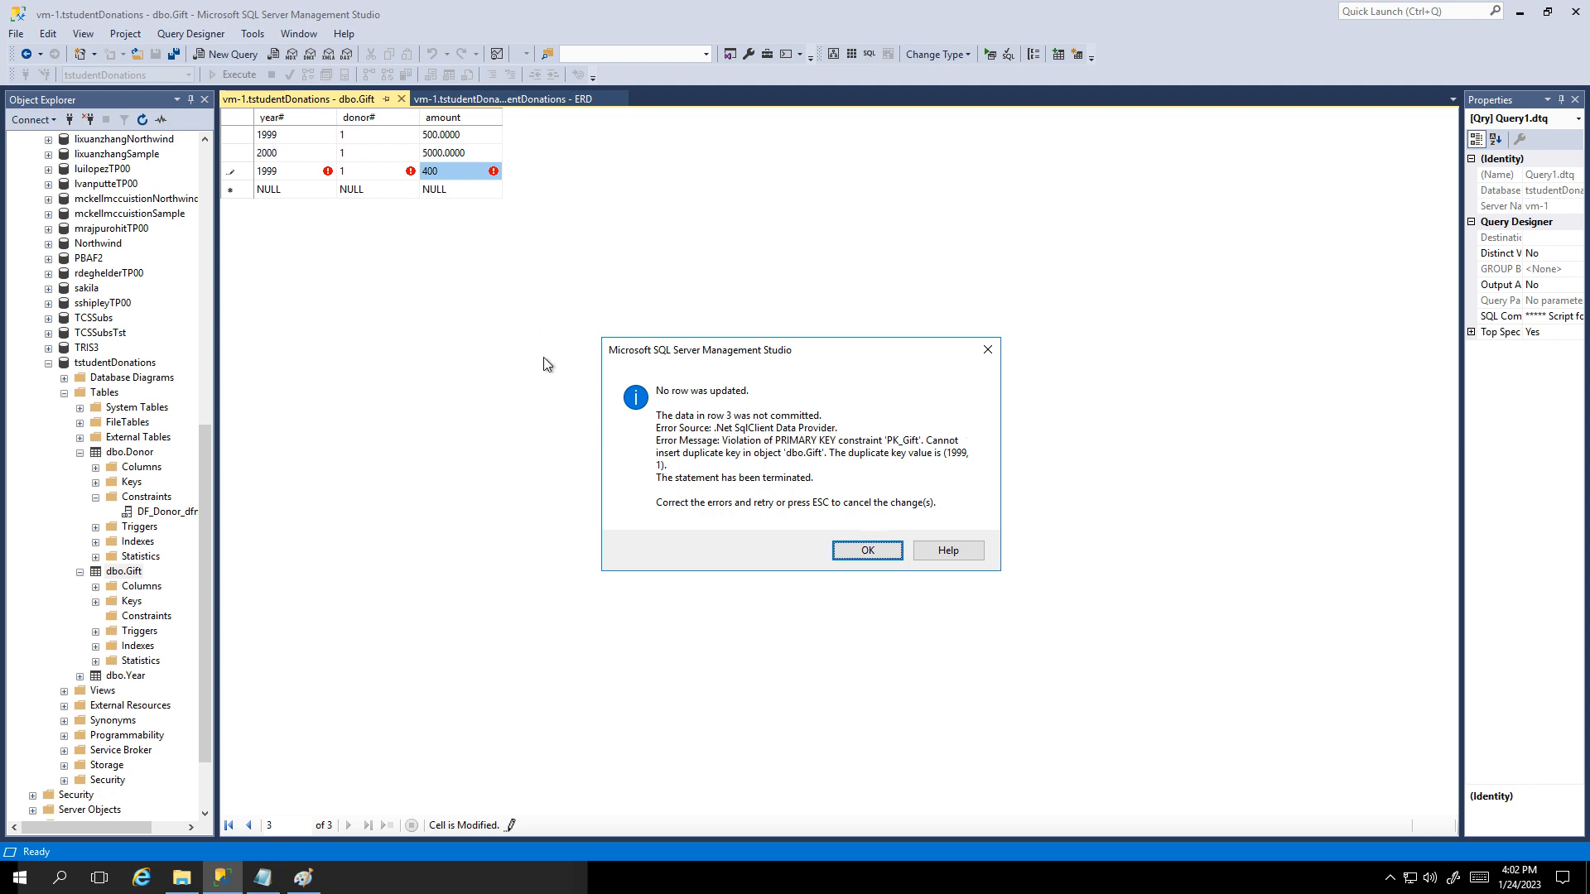
{"action": "left_click", "coordinate": [860, 550]}
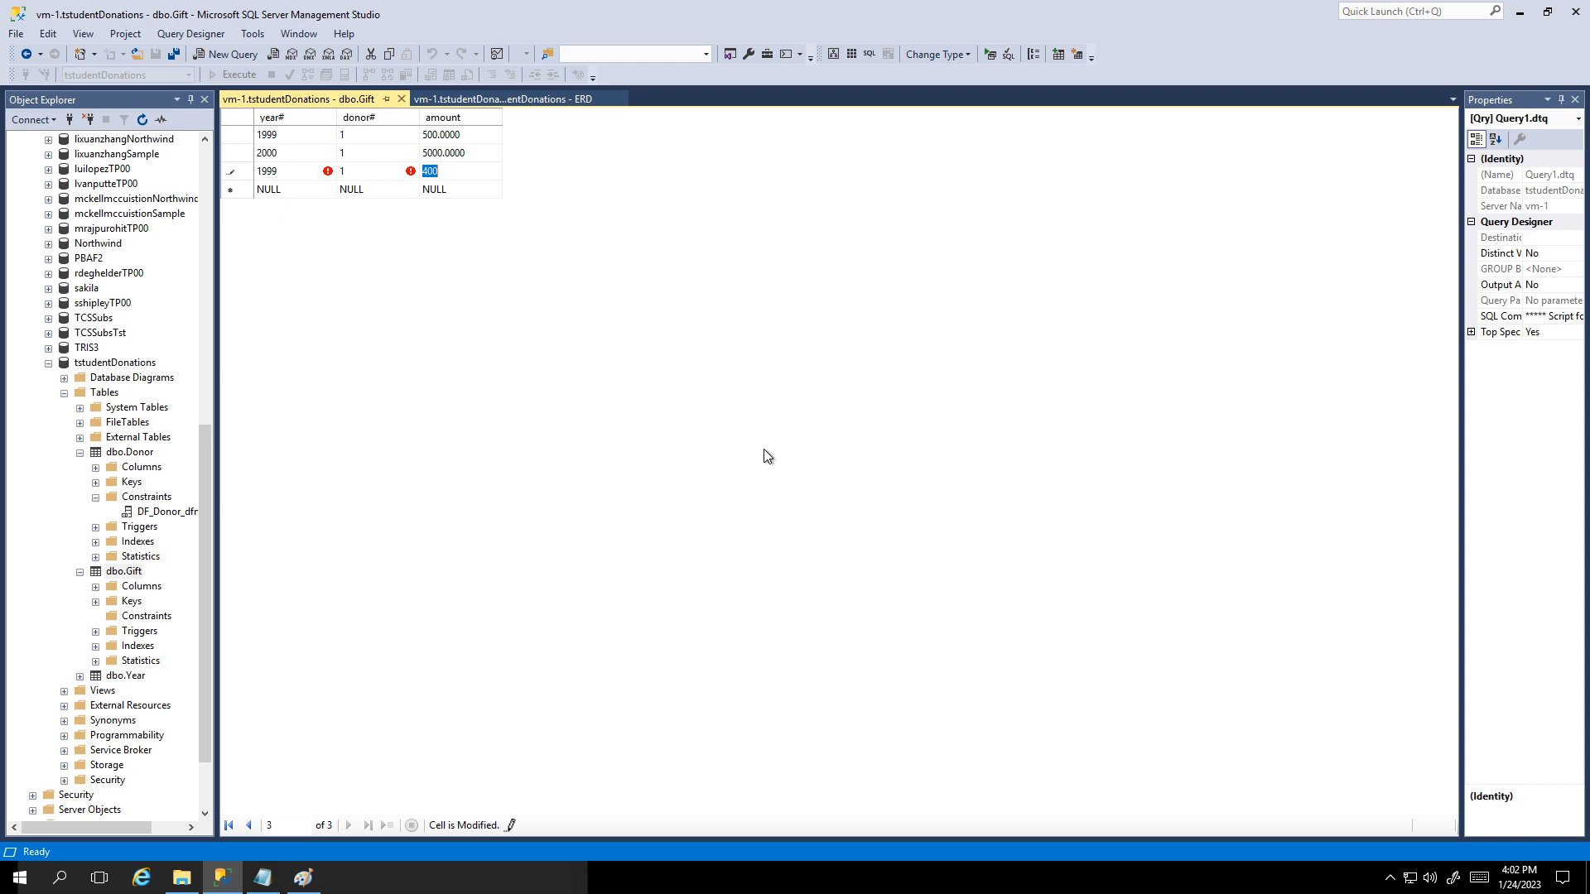
{"action": "key", "text": "Escape"}
Step: Add a 1999 gift row from donor 2
{"action": "left_click", "coordinate": [285, 175]}
{"action": "type", "text": "1999"}
{"action": "key", "text": "Tab"}
{"action": "type", "text": "2"}
{"action": "key", "text": "Tab"}
{"action": "type", "text": "10000"}
{"action": "key", "text": "Tab"}
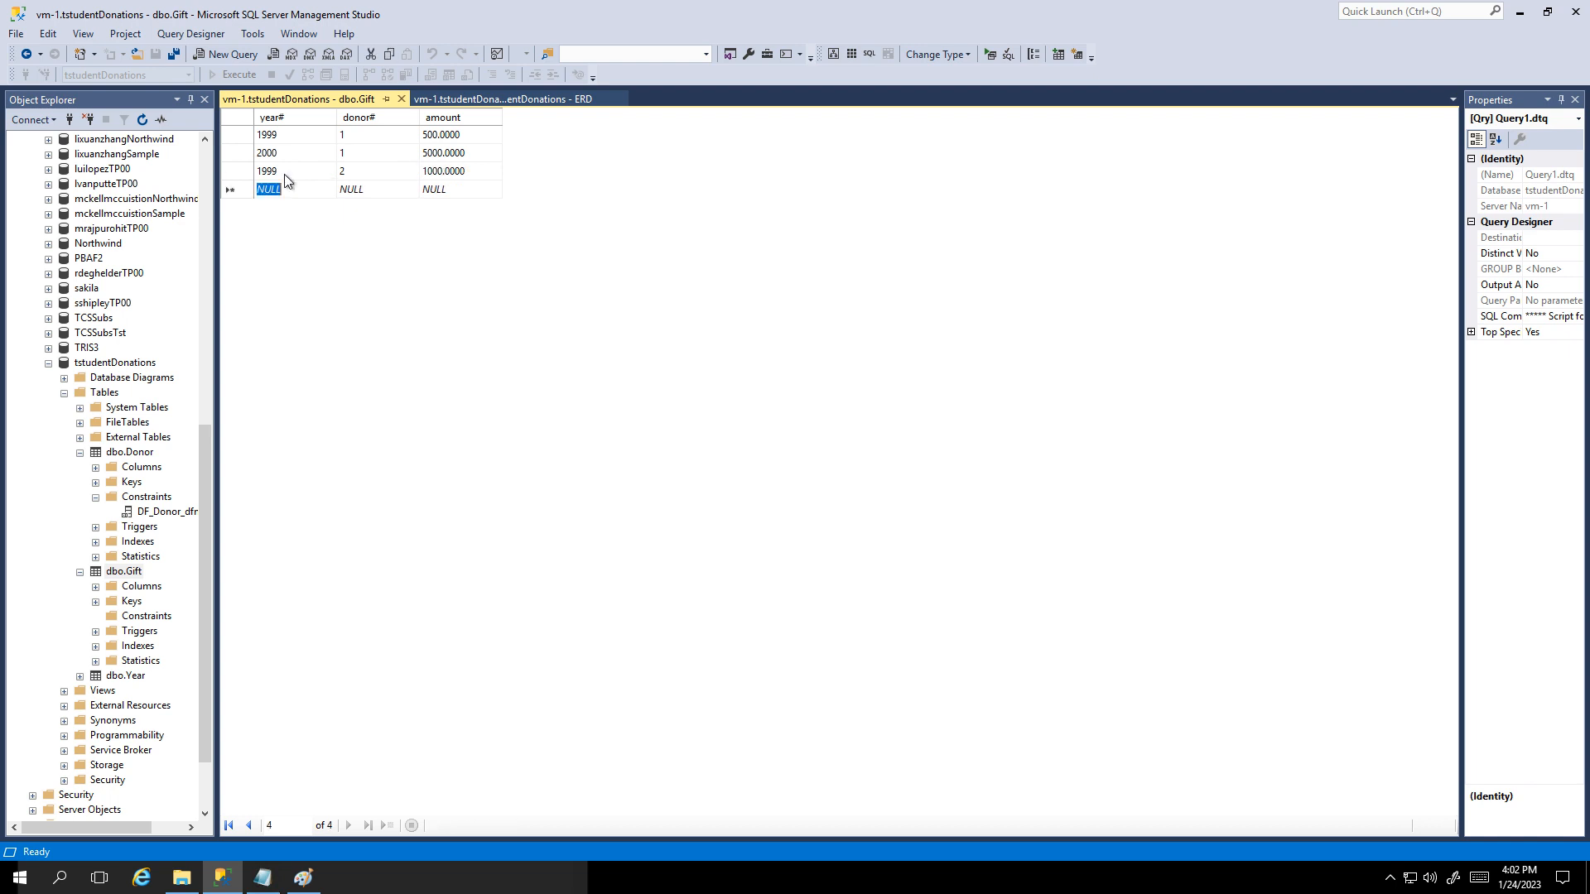
Step: Try a 2000 gift of 100 from donor 5, discard it after the FK_Gift_Donor error, and close the Gift data
{"action": "type", "text": "2000"}
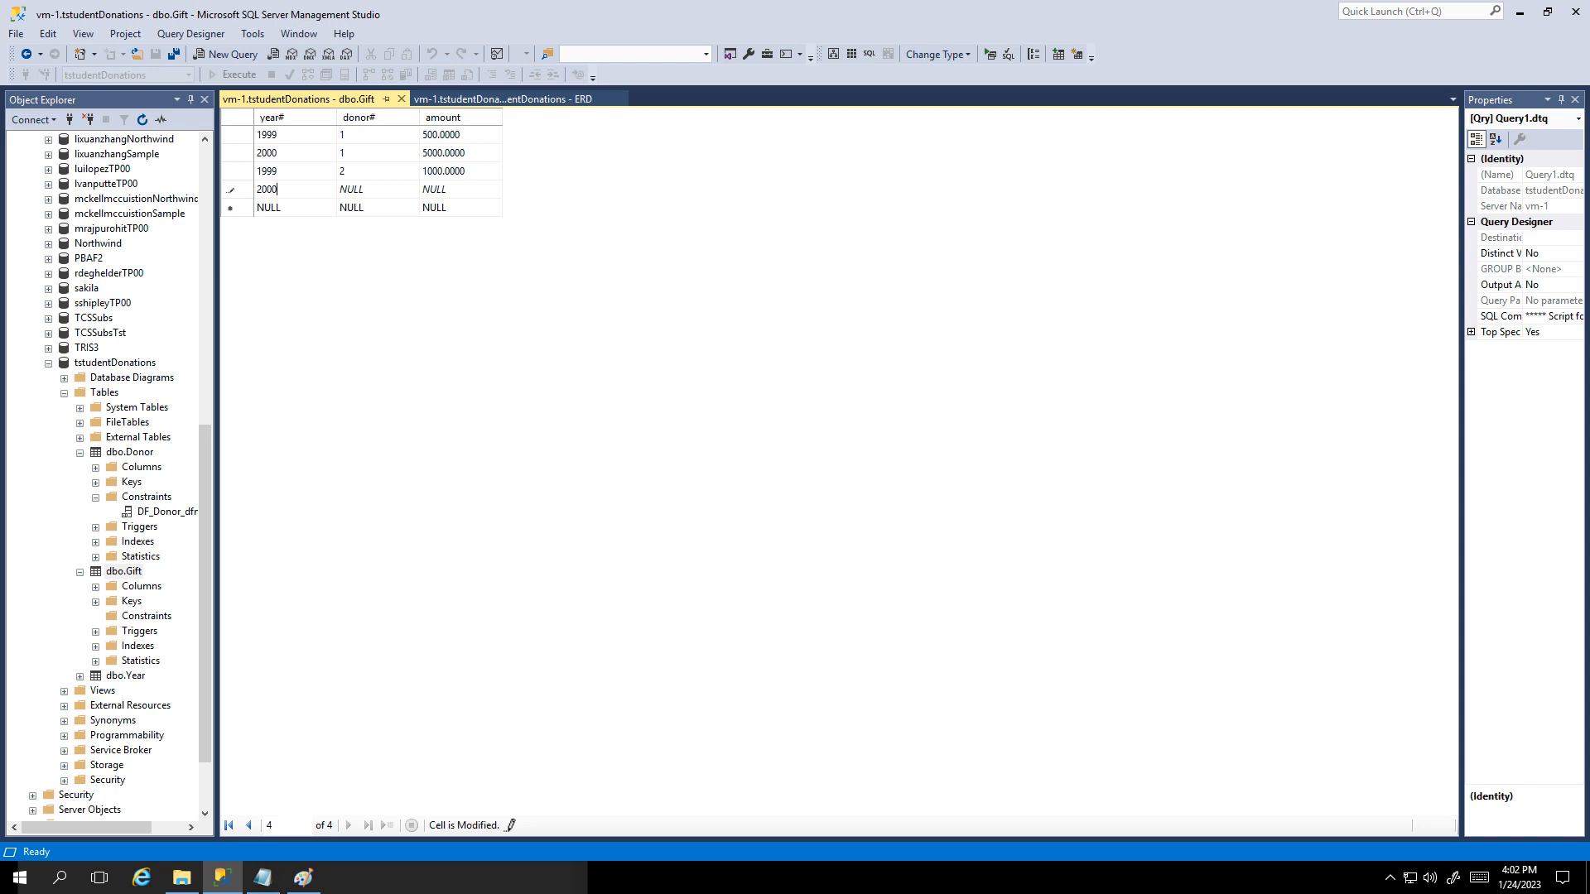
{"action": "key", "text": "Tab"}
{"action": "type", "text": "5"}
{"action": "key", "text": "Tab"}
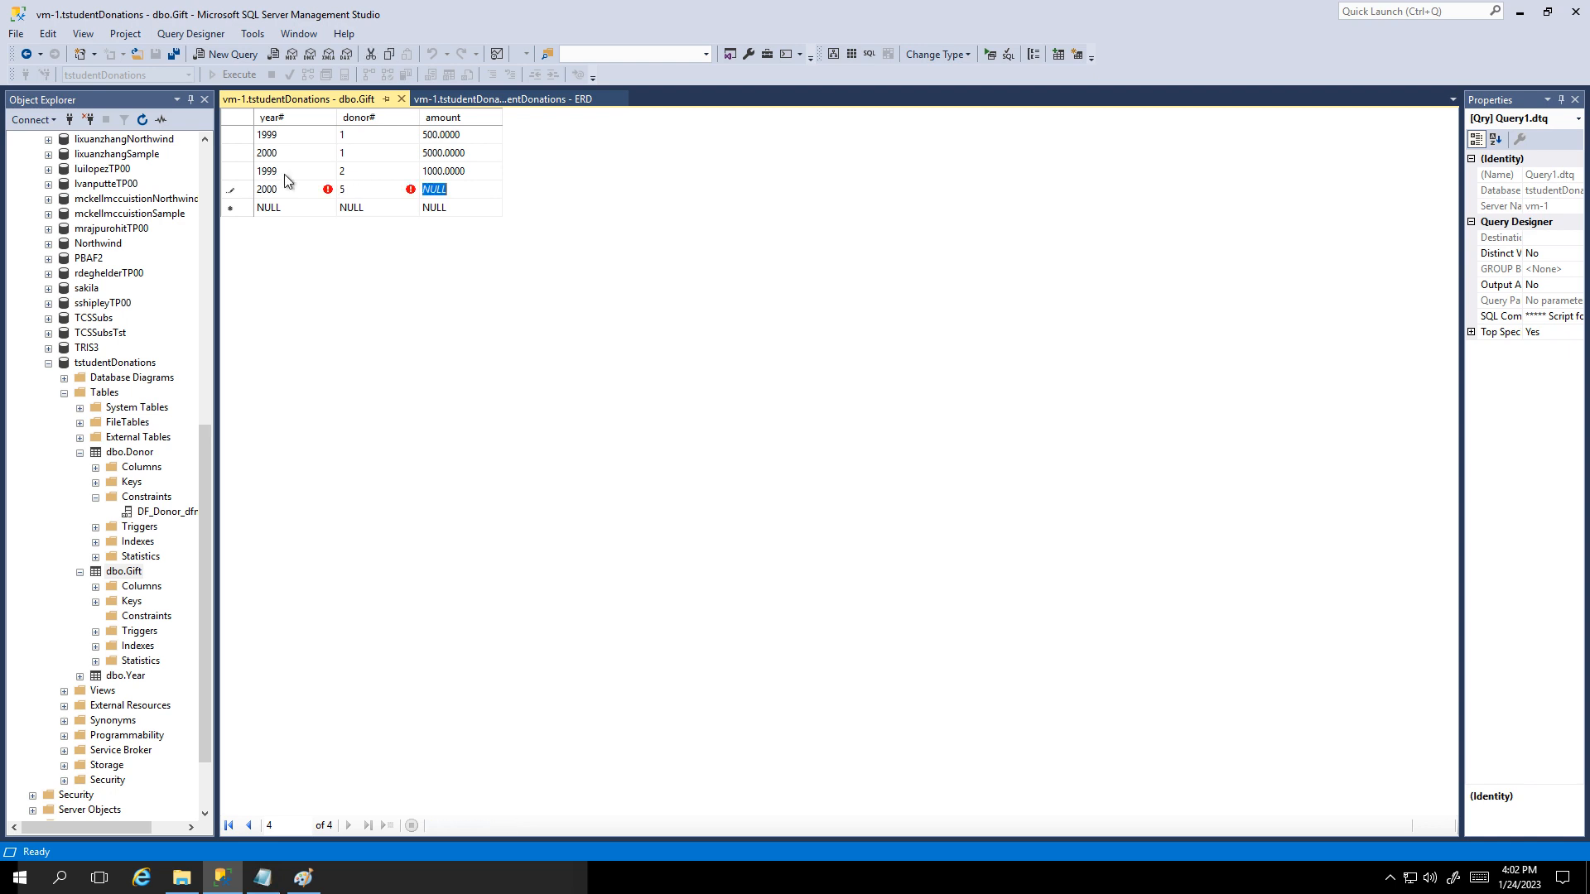
{"action": "type", "text": "100"}
{"action": "key", "text": "Tab"}
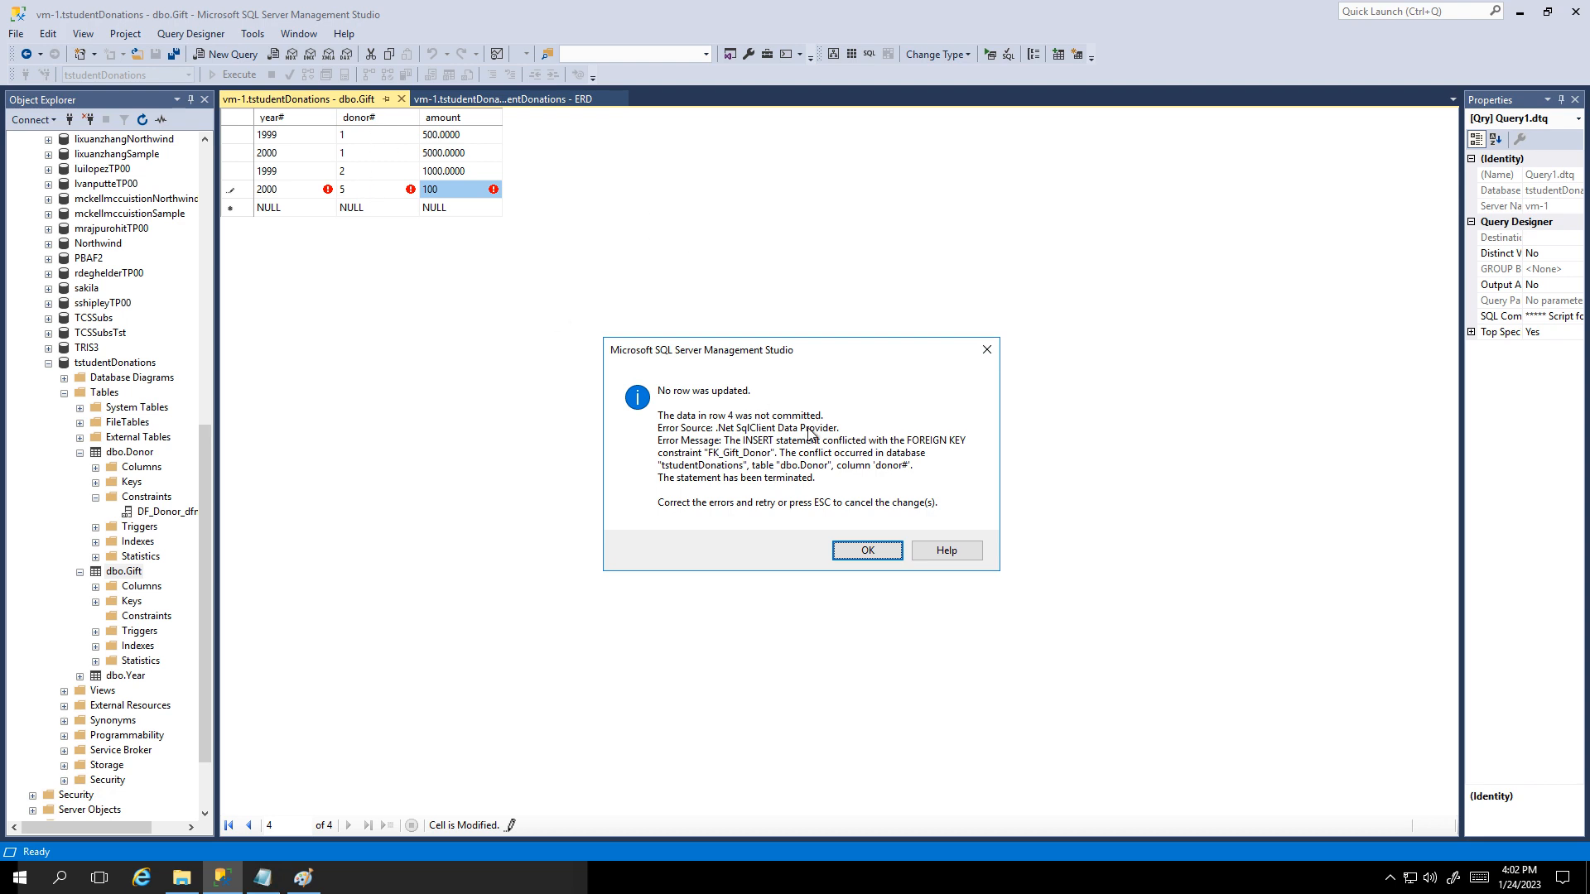
{"action": "left_click", "coordinate": [867, 550]}
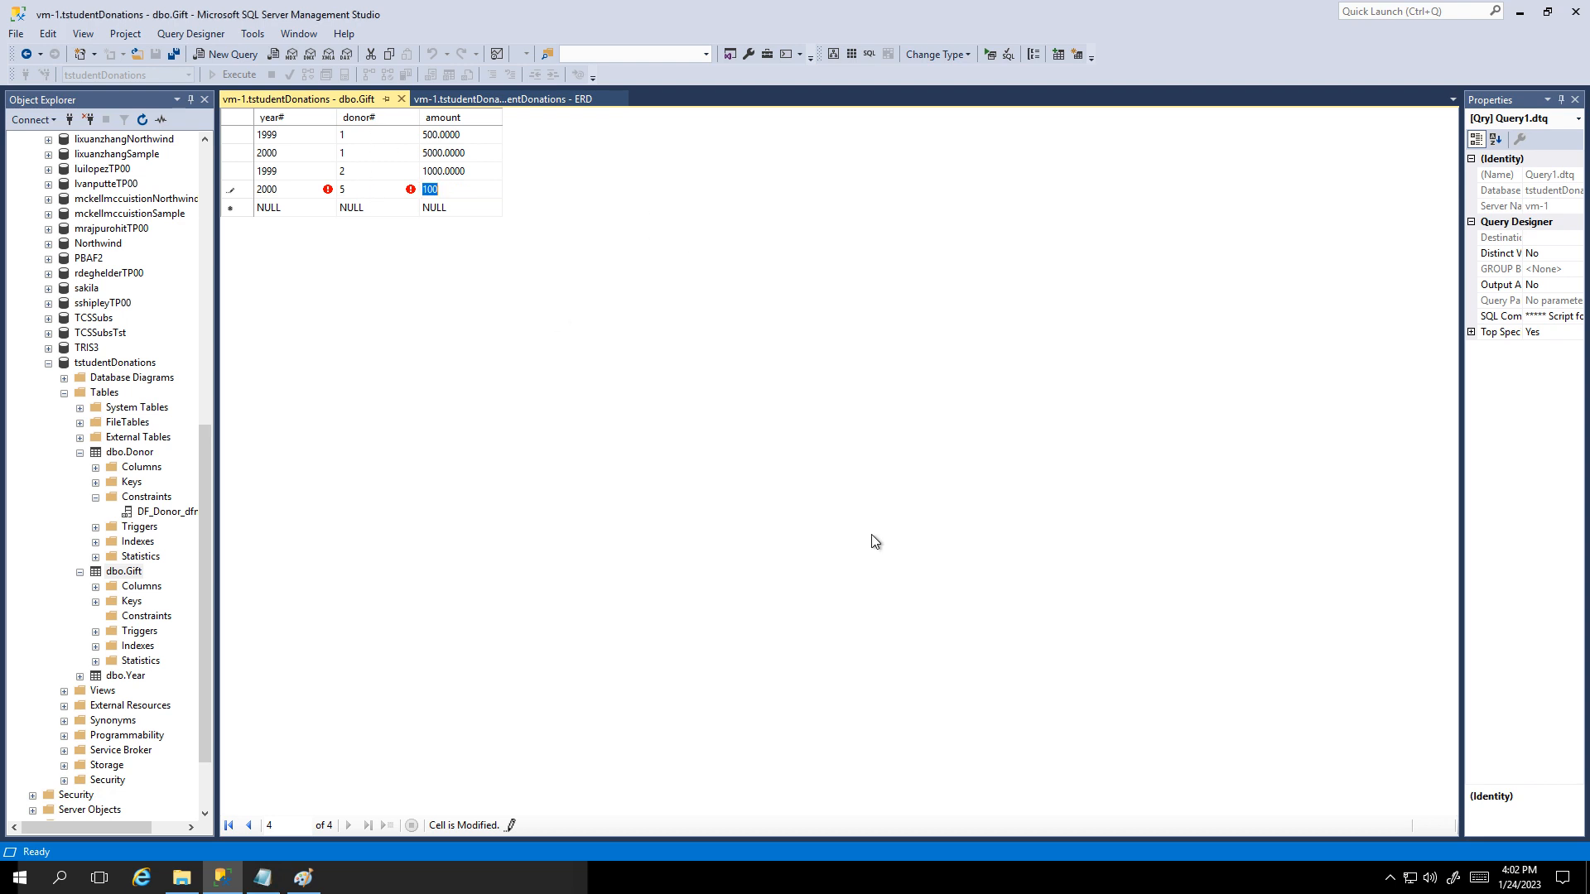
{"action": "key", "text": "Escape"}
{"action": "left_click", "coordinate": [401, 99]}
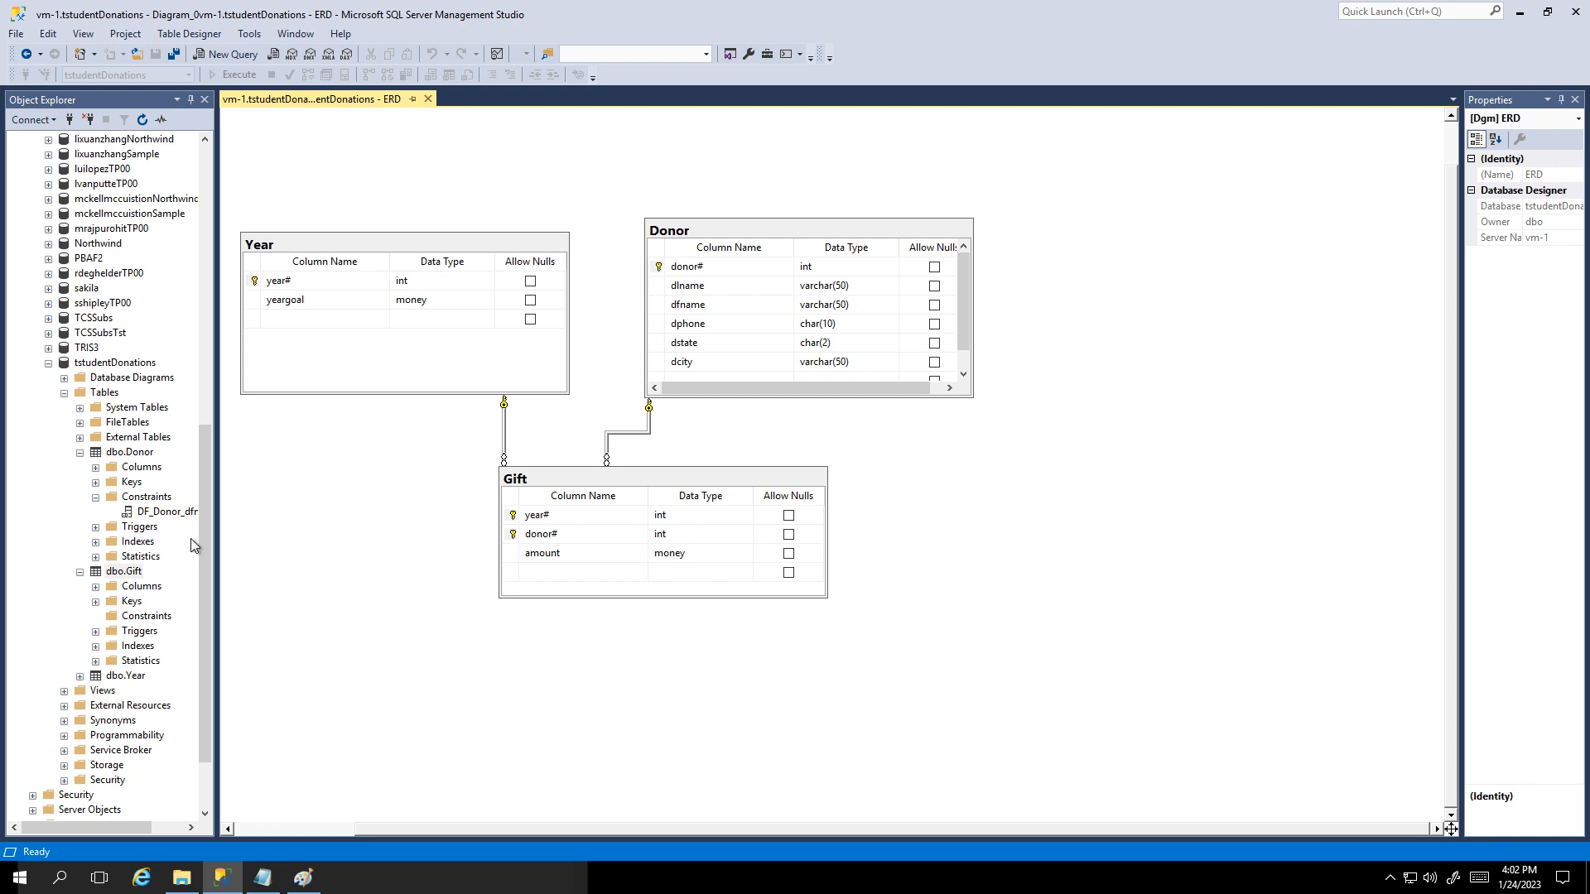
Step: Collapse the Tables list, move the Donor box up, and resize the Gift box in the diagram
{"action": "left_click", "coordinate": [65, 394]}
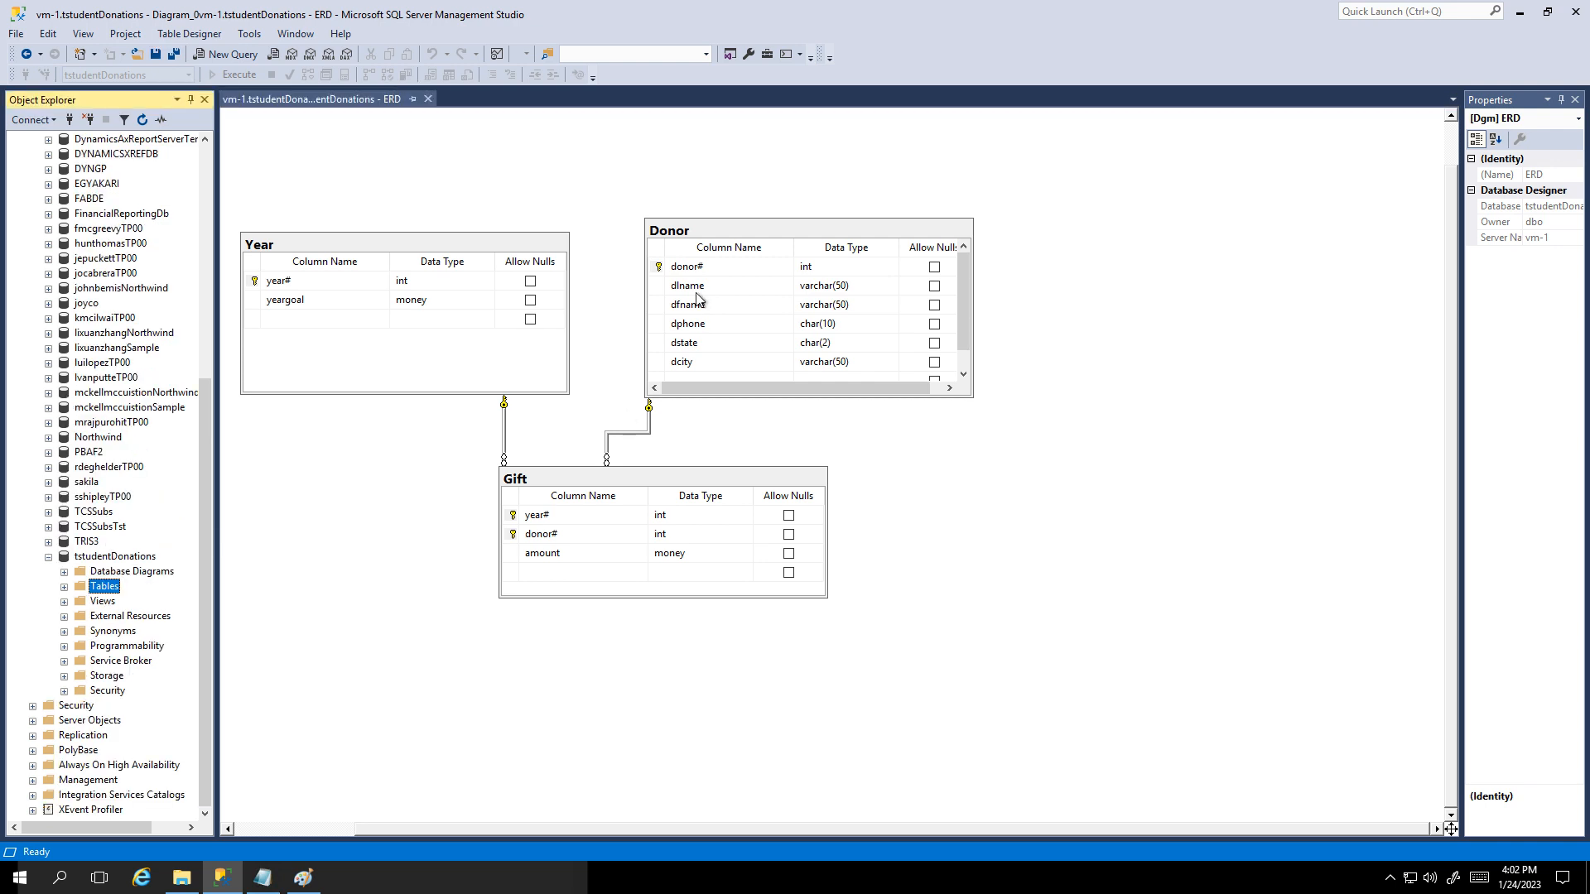
{"action": "left_click_drag", "start_coordinate": [694, 225], "coordinate": [703, 195]}
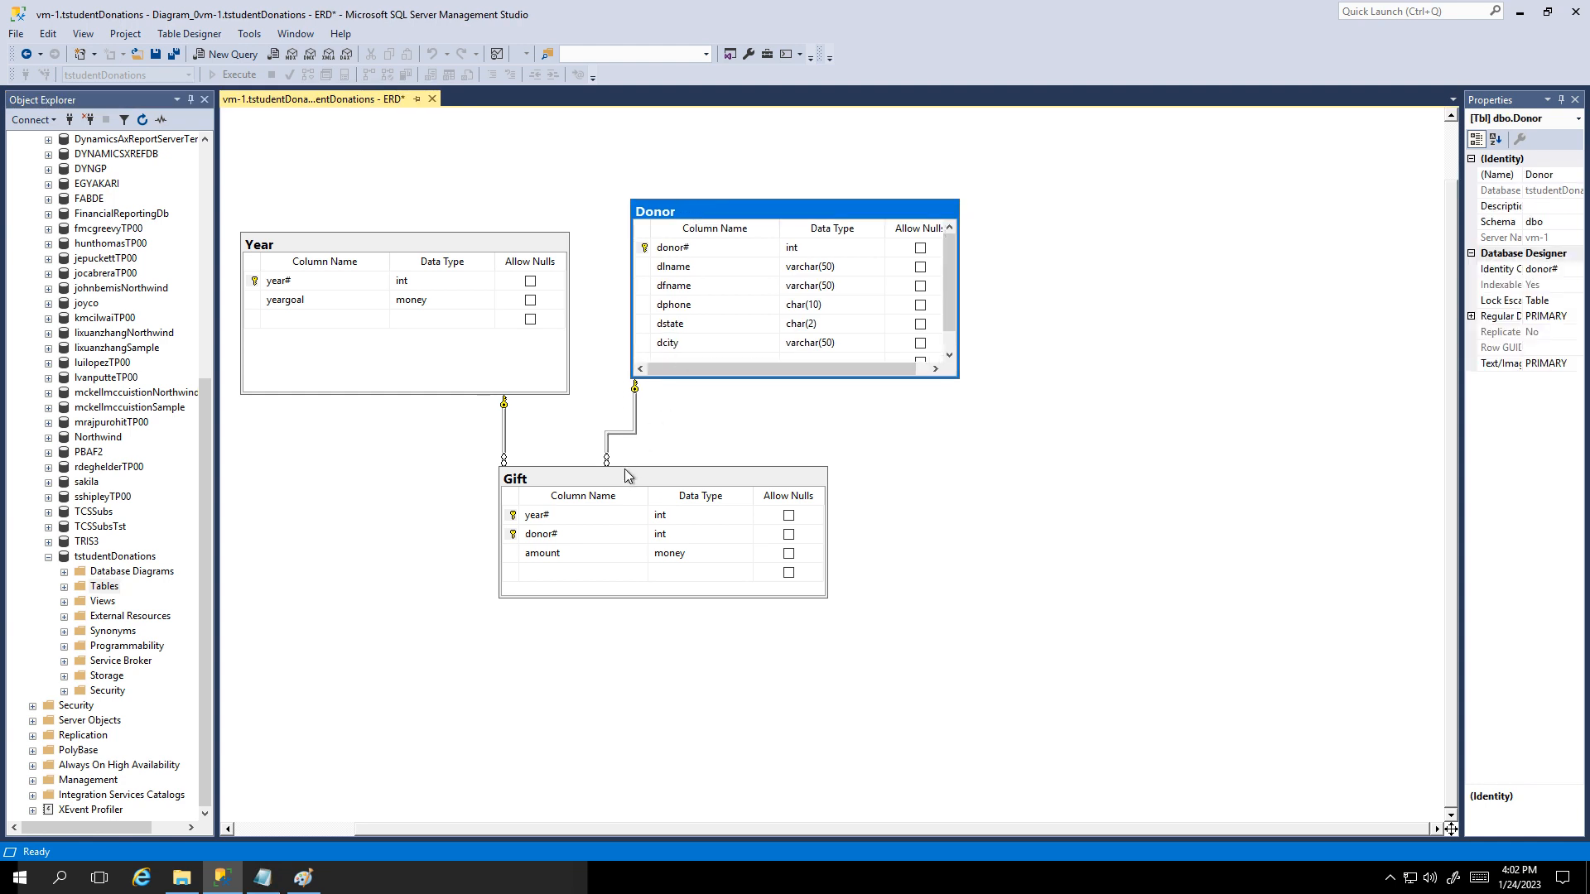
{"action": "left_click_drag", "start_coordinate": [624, 467], "coordinate": [682, 488]}
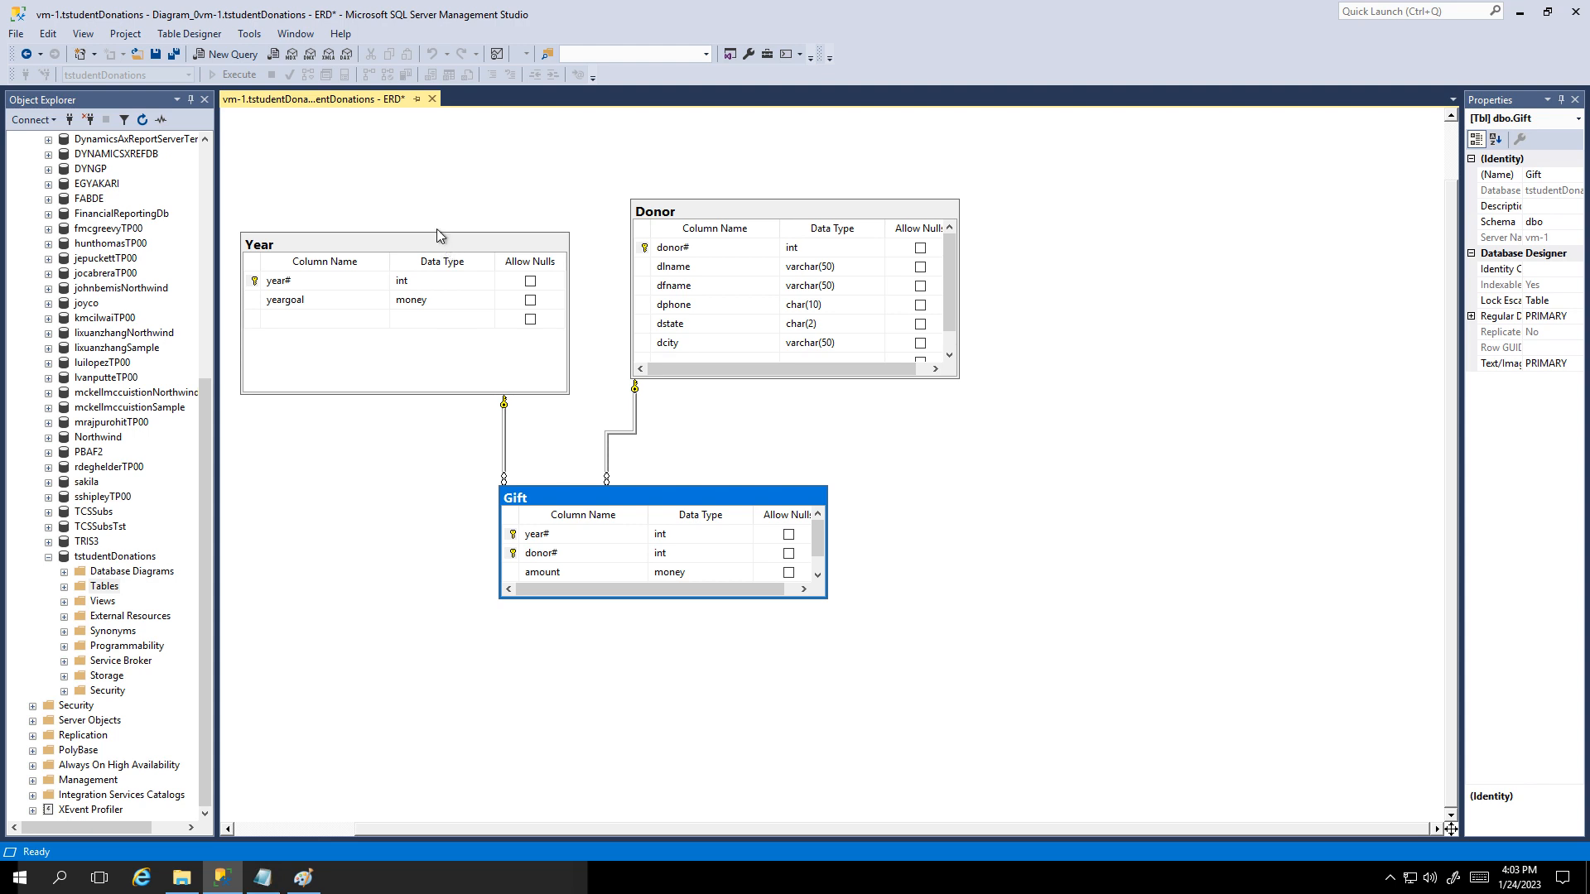
Step: Save the diagram, minimize the remote desktop session, and restore the screen recorder
{"action": "left_click", "coordinate": [153, 56]}
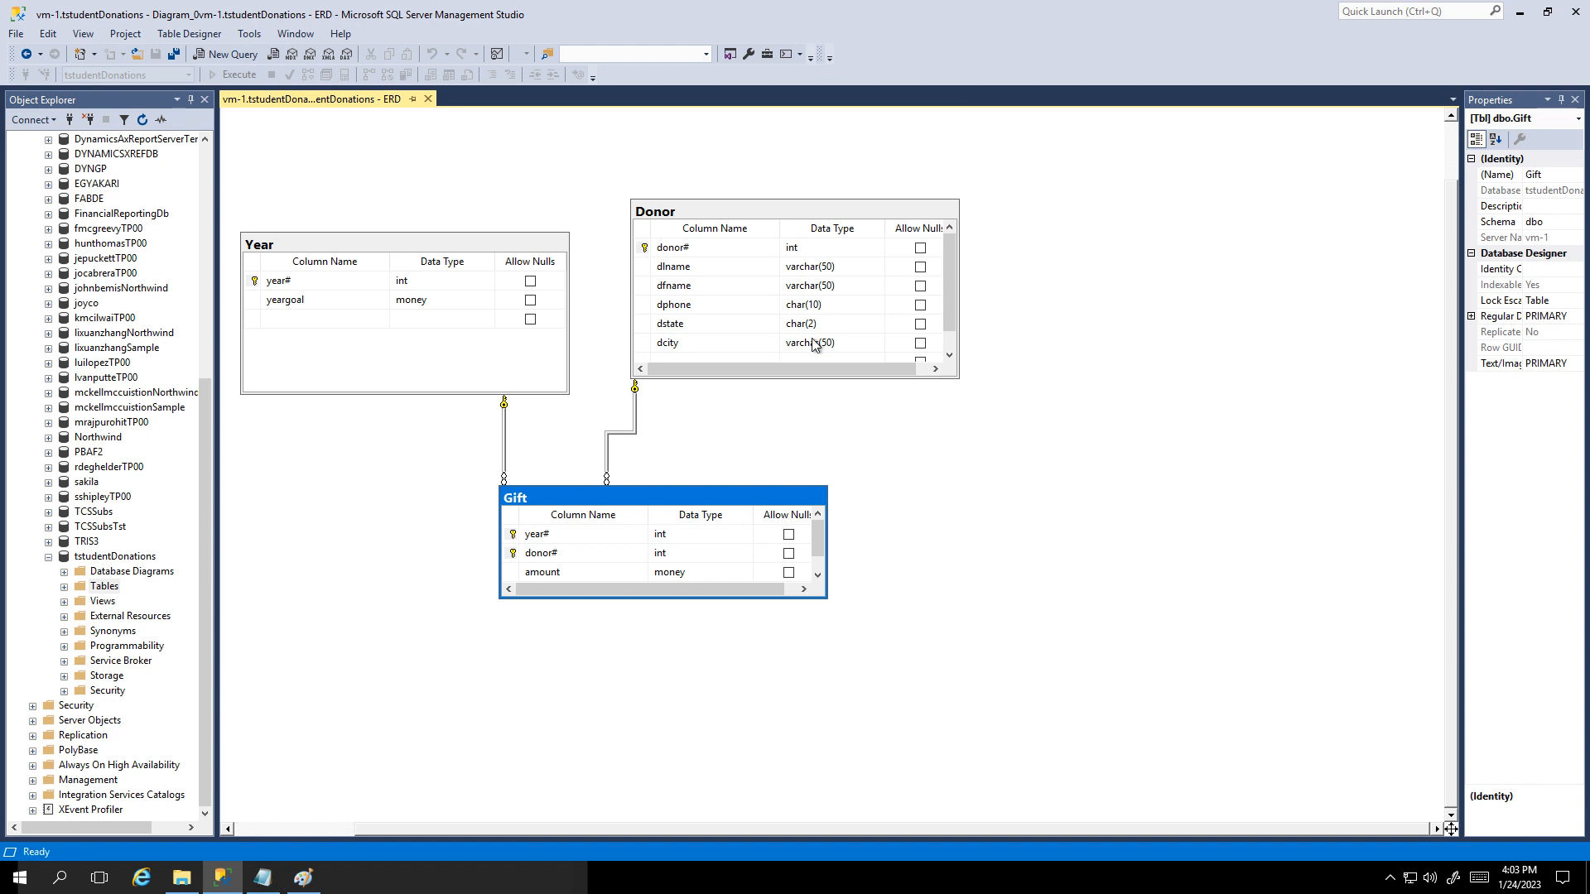
{"action": "left_click", "coordinate": [993, 13]}
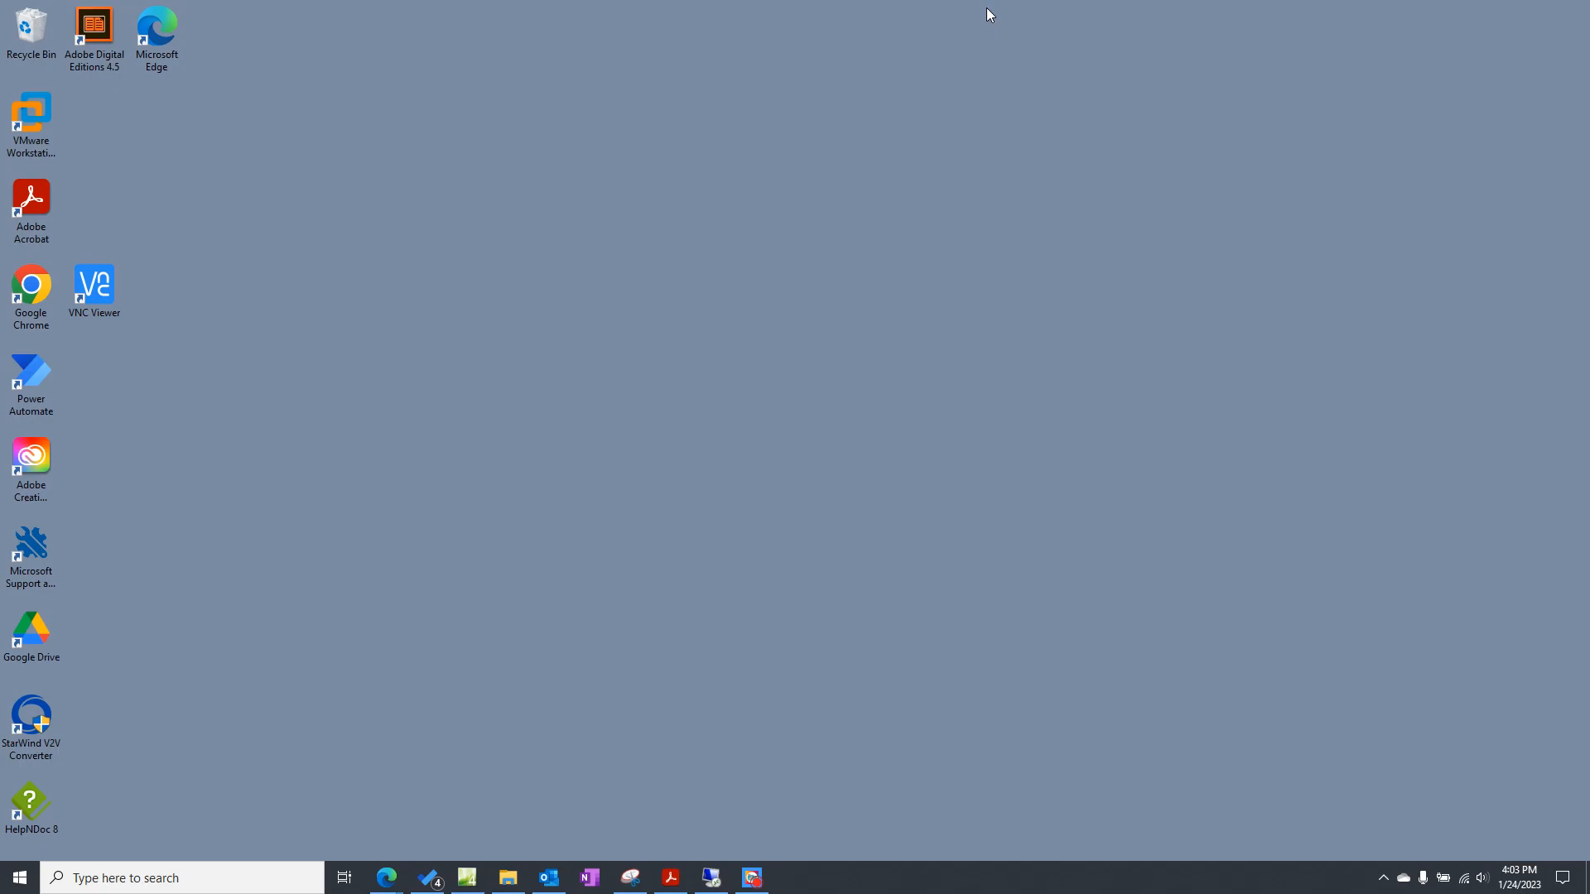
{"action": "left_click", "coordinate": [750, 877]}
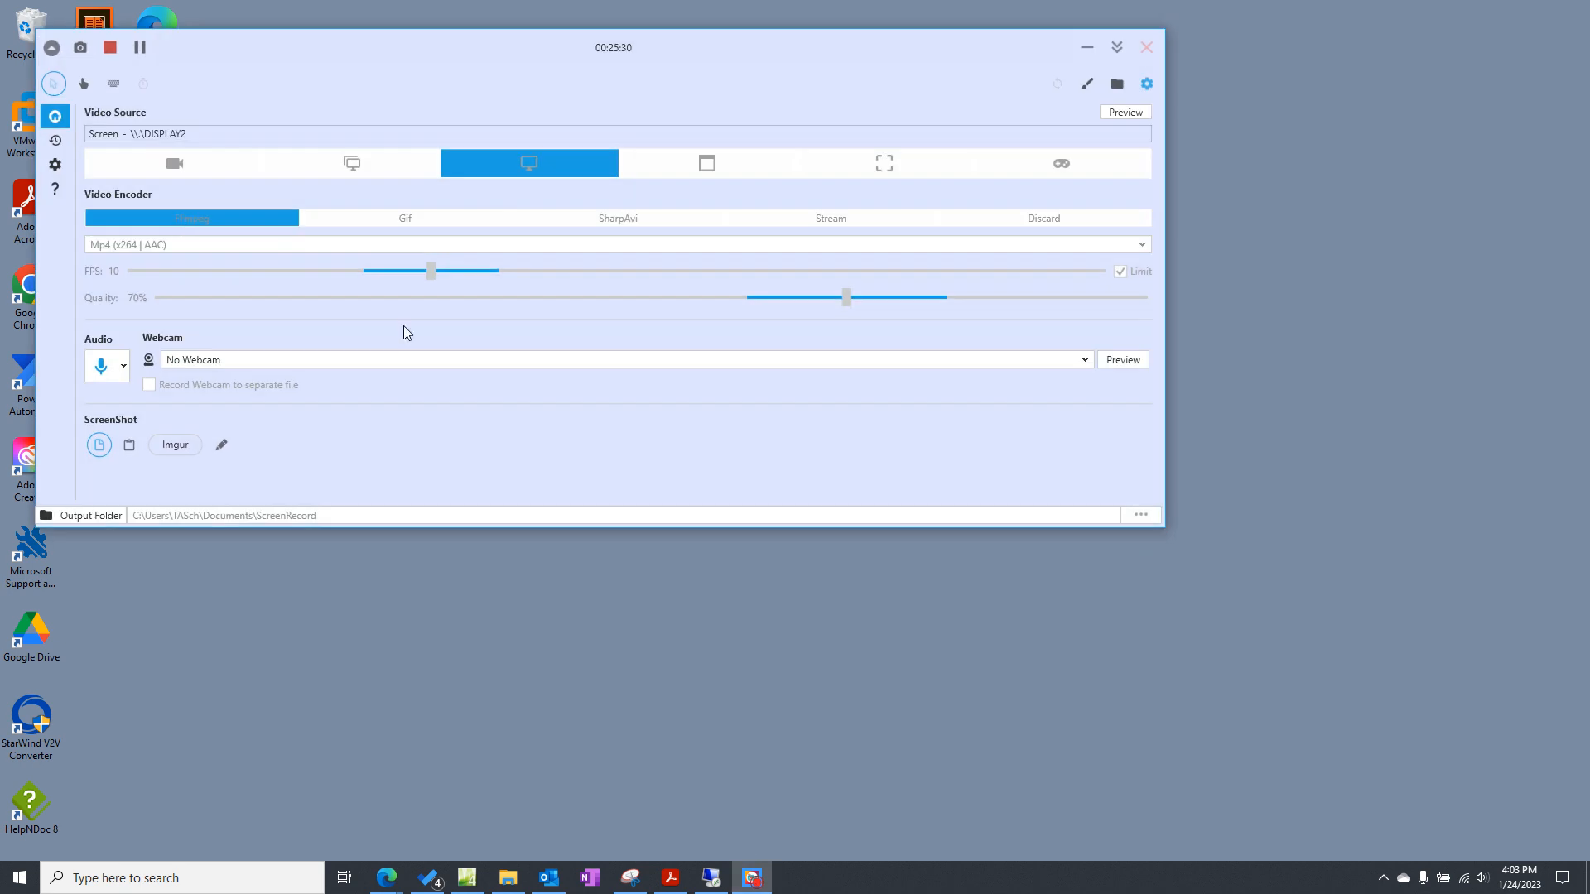